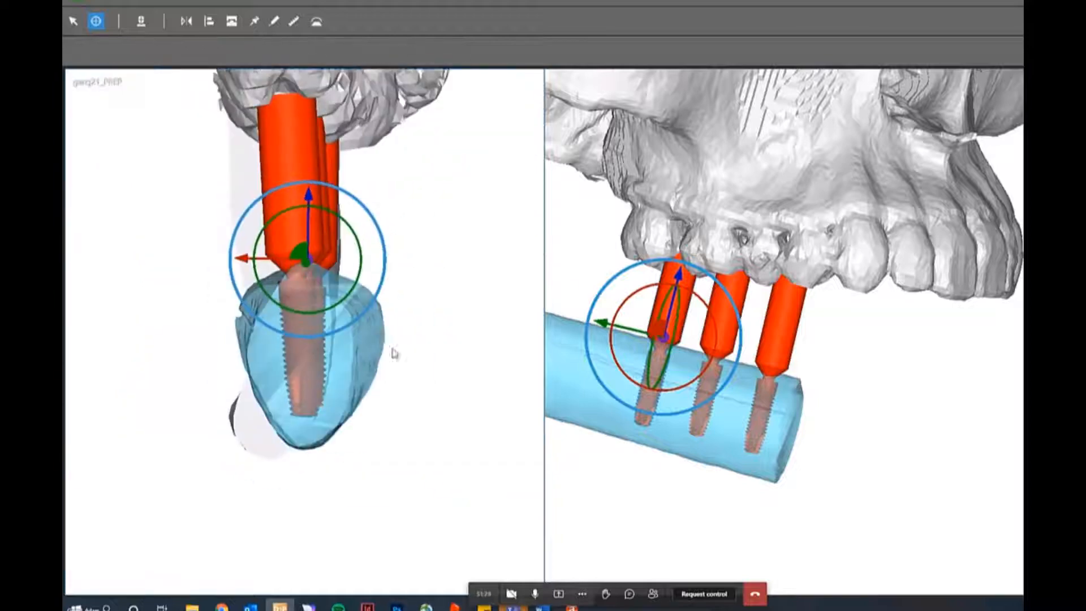
pyautogui.moveTo(718, 356); pyautogui.dragTo(758, 367, button='middle')
pyautogui.click(763, 340)
pyautogui.click(823, 351)
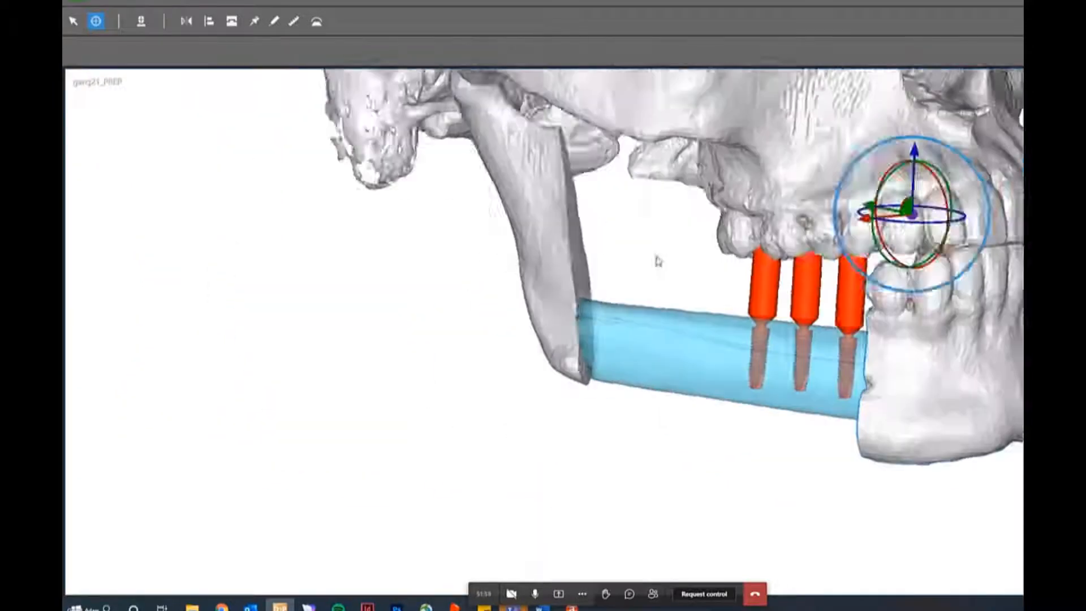
pyautogui.moveTo(654, 259); pyautogui.dragTo(621, 265, button='middle')
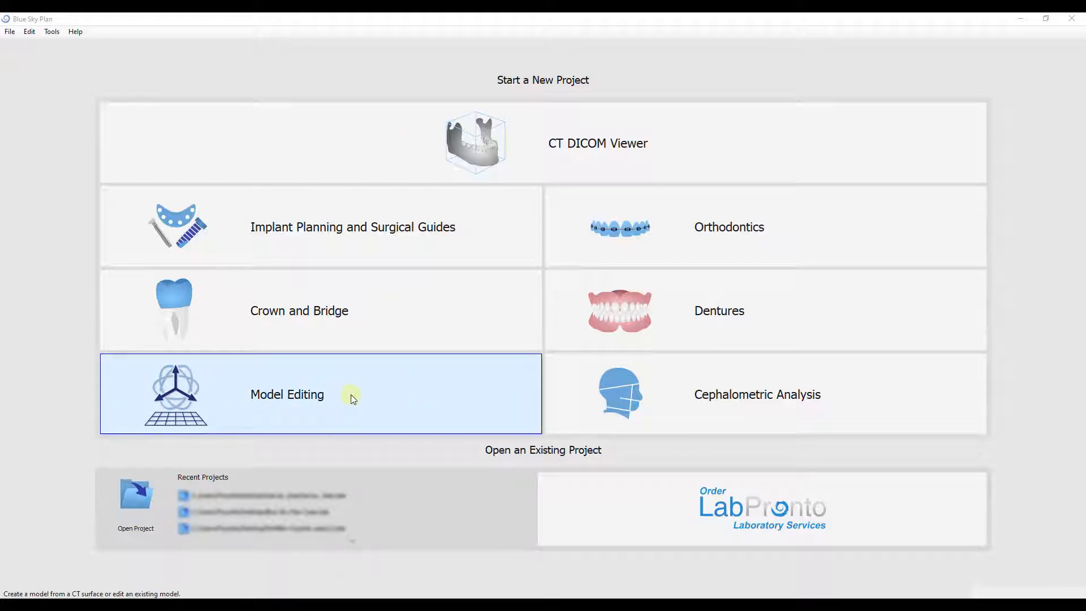
# Start a model editing project from the Reconstructed Mandible, Maxilla, Lowers Dental Model Aligned and Full Implant and Abutments STL files, skipping alignment.
pyautogui.click(380, 399)
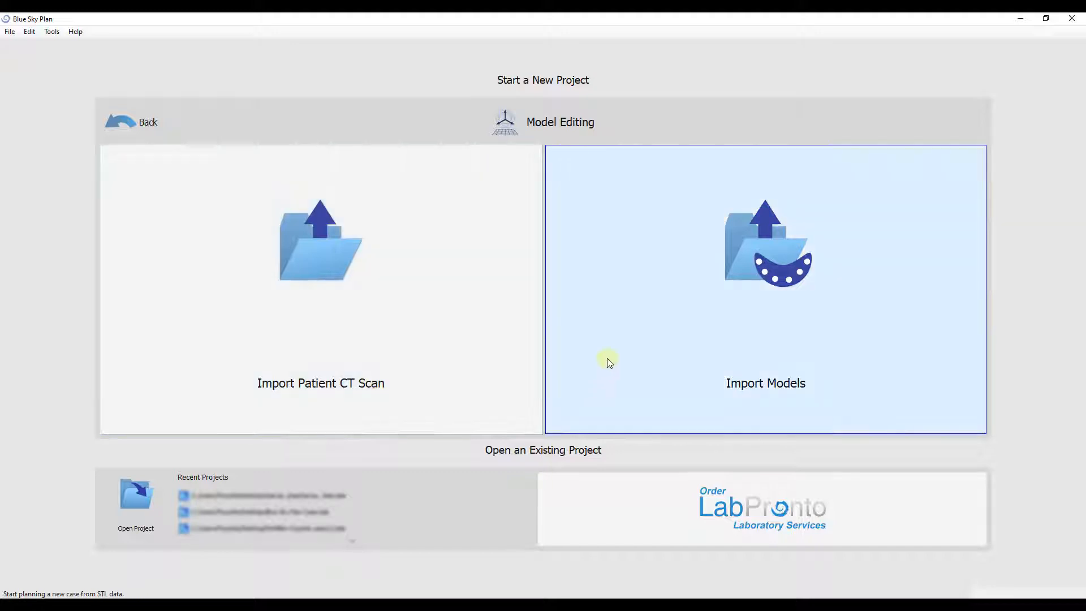
pyautogui.click(849, 332)
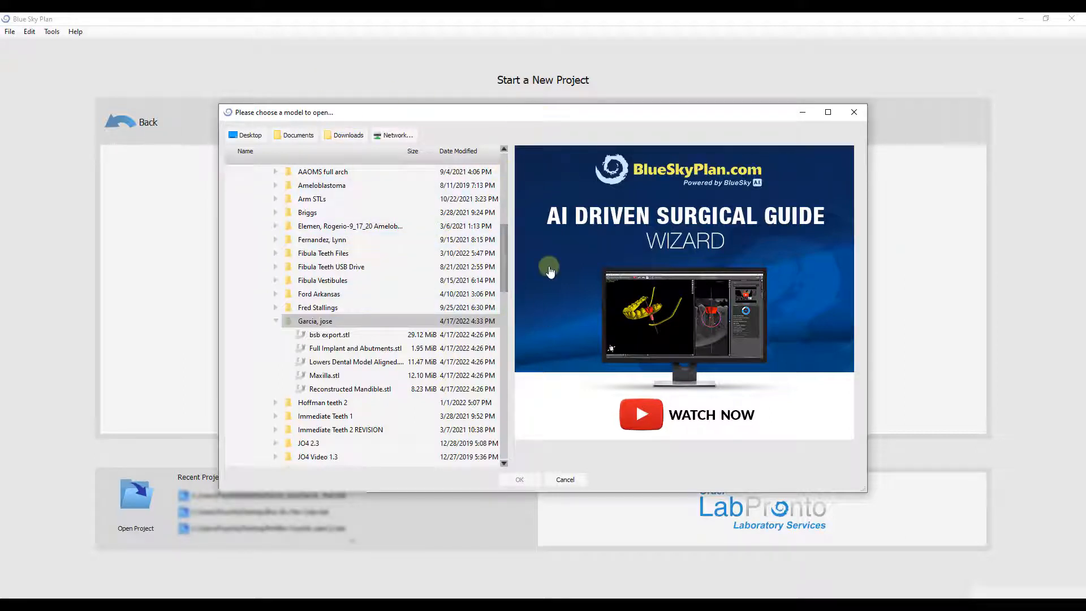
pyautogui.click(357, 390)
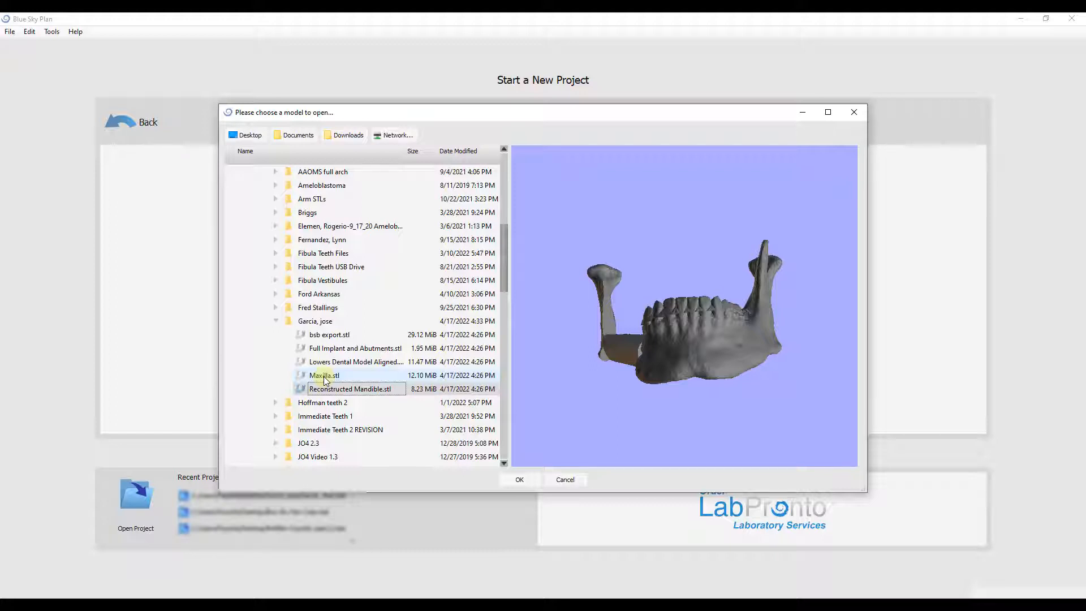
pyautogui.click(324, 376)
pyautogui.click(327, 362)
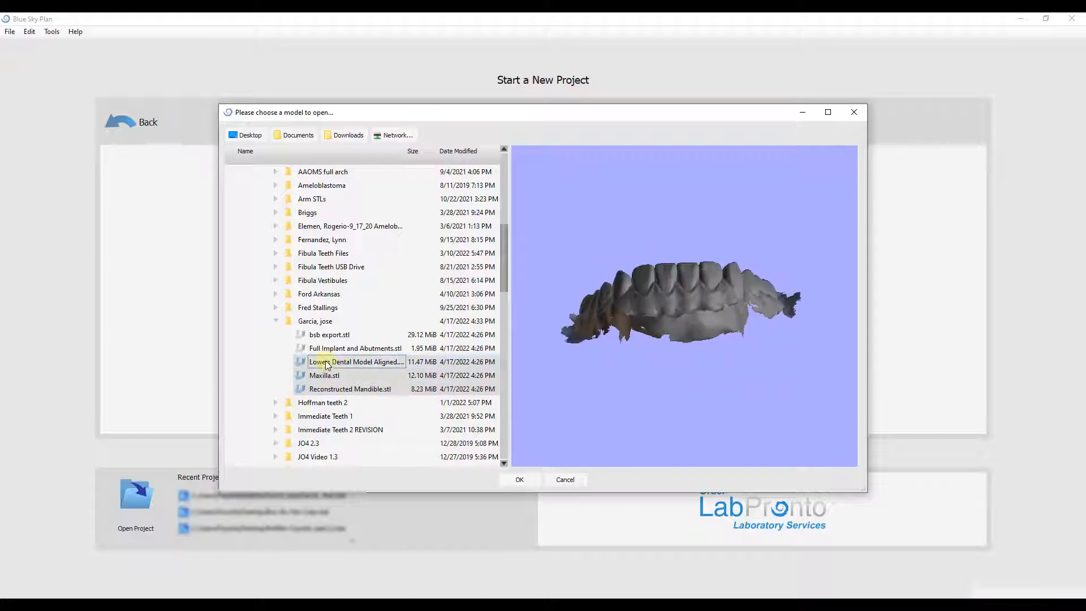
pyautogui.click(357, 350)
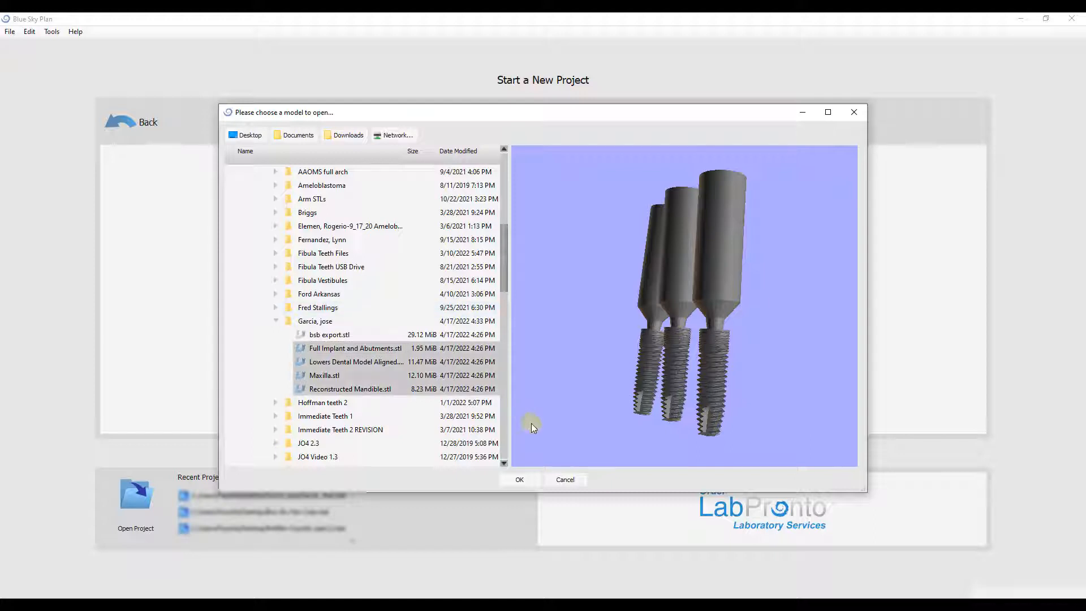
pyautogui.click(518, 479)
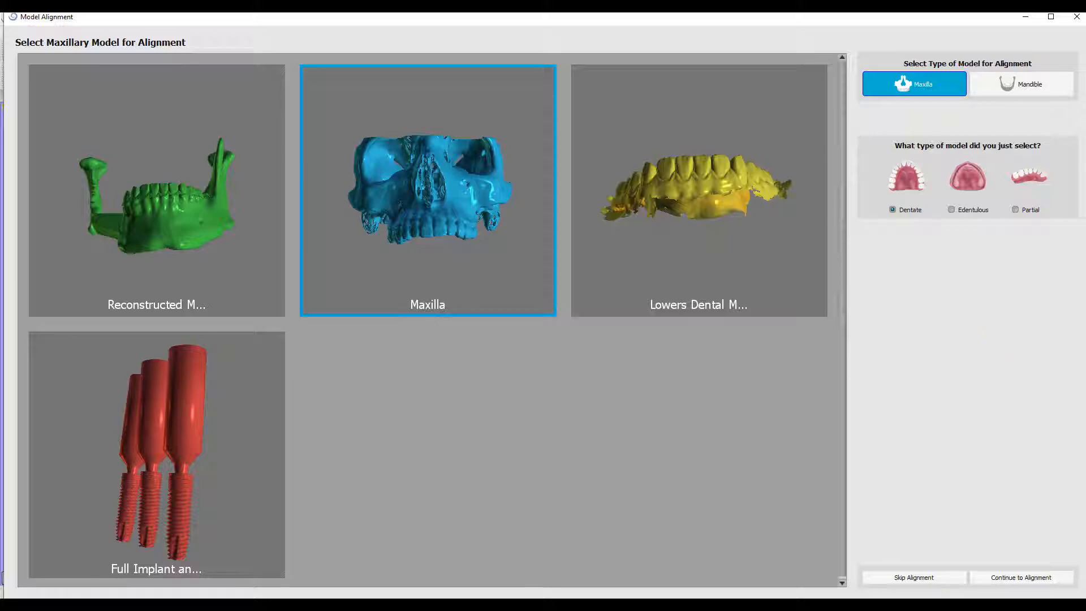
pyautogui.click(918, 578)
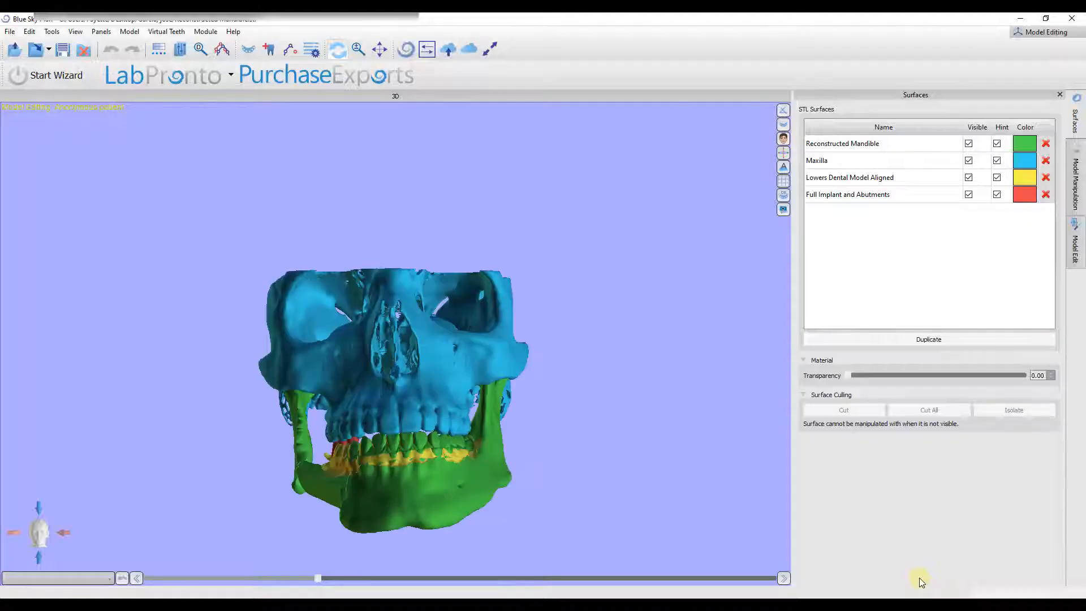
# Examine the imported skull, mandible, dental and implant models from the front and the side.
pyautogui.moveTo(96, 451); pyautogui.dragTo(201, 454)
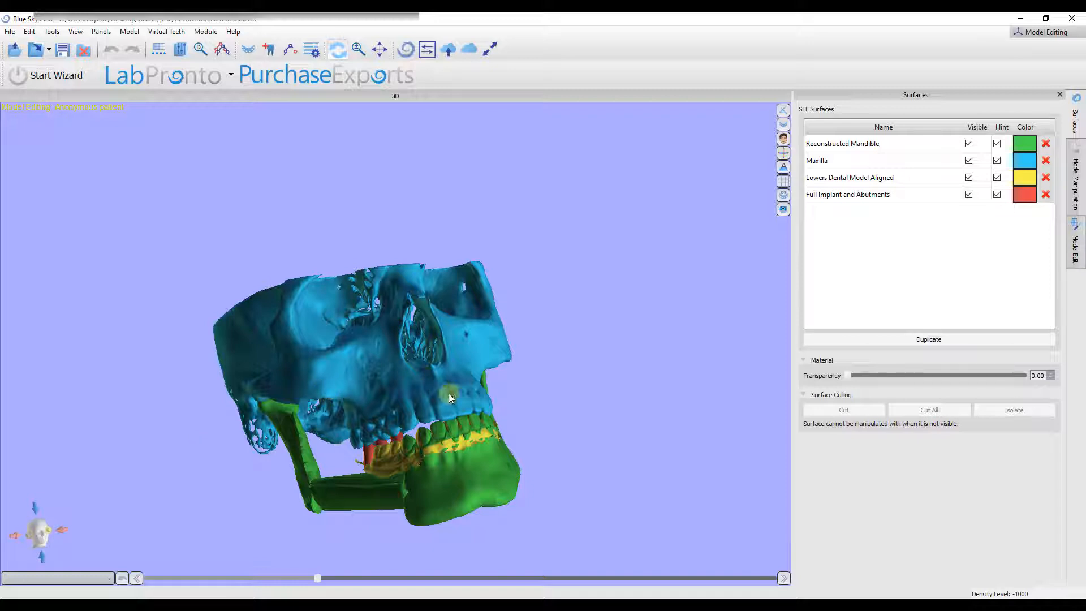
pyautogui.moveTo(324, 391); pyautogui.dragTo(390, 345)
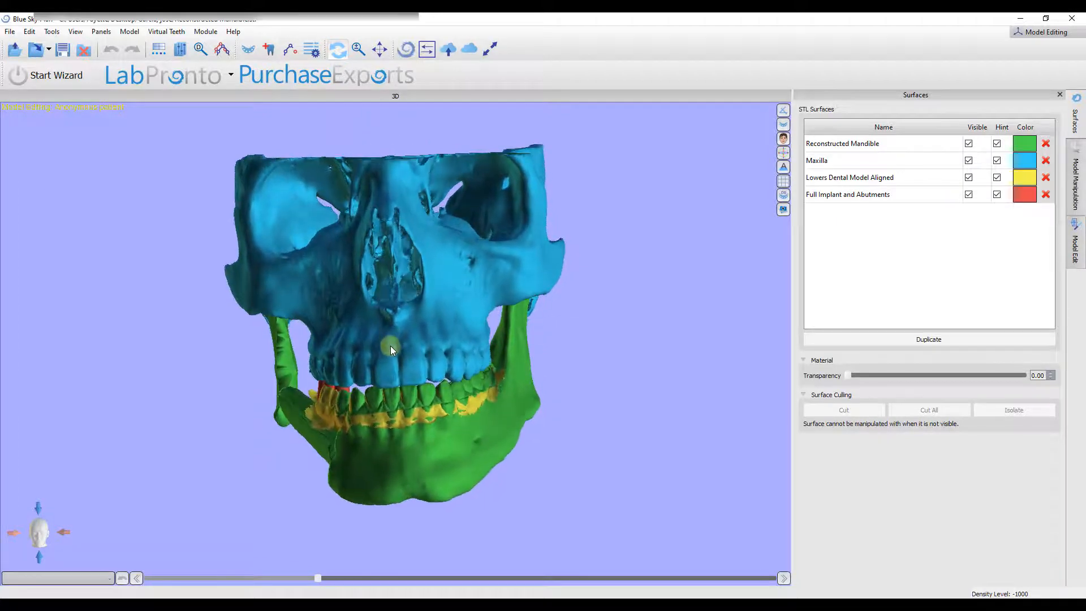
pyautogui.moveTo(114, 395); pyautogui.dragTo(610, 362)
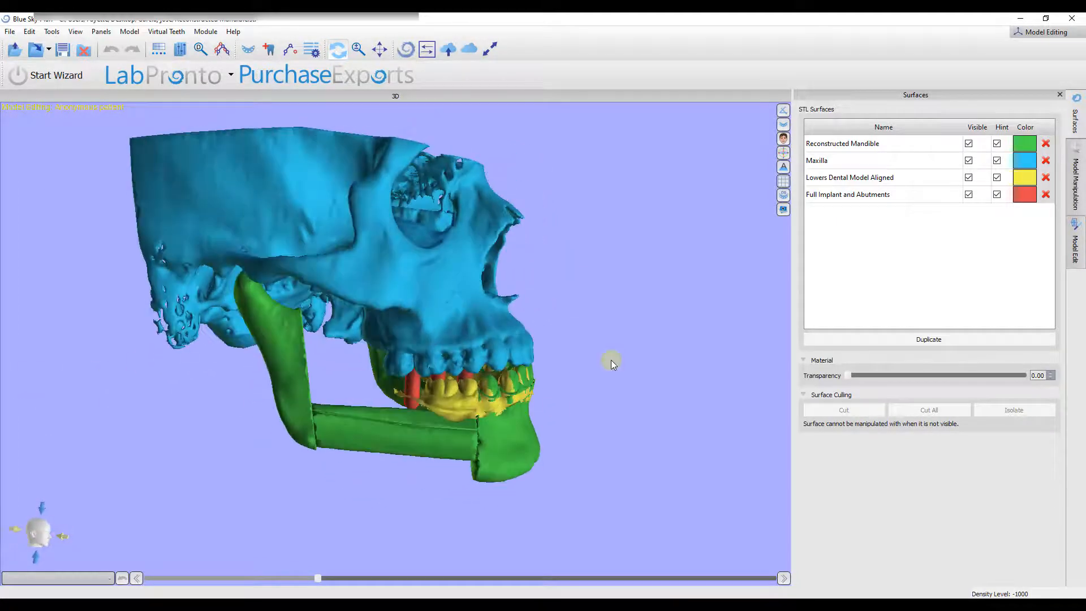
pyautogui.moveTo(595, 291); pyautogui.dragTo(668, 283)
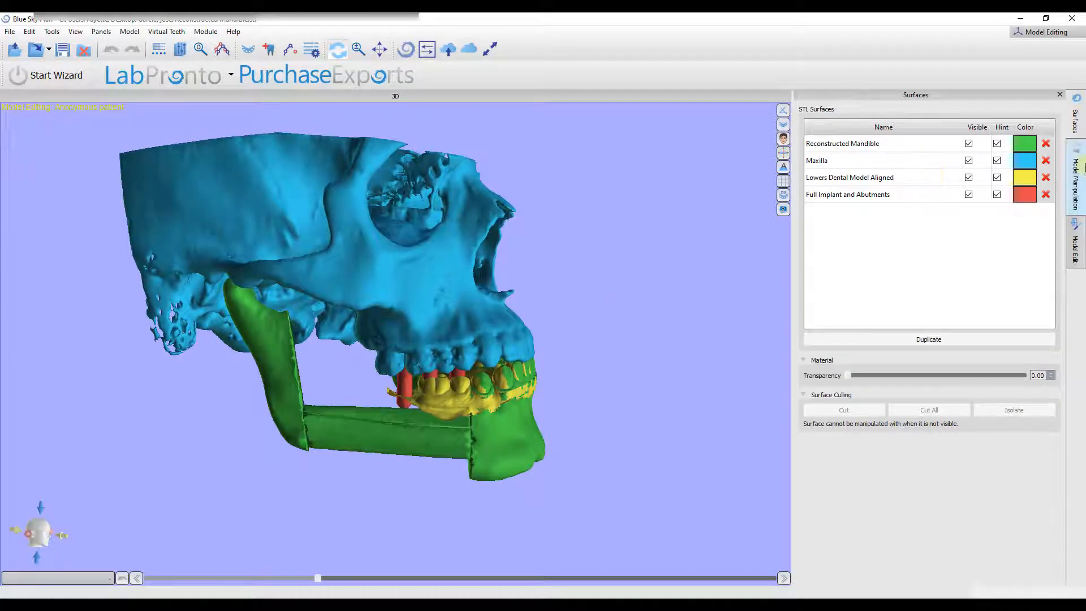
pyautogui.click(1076, 139)
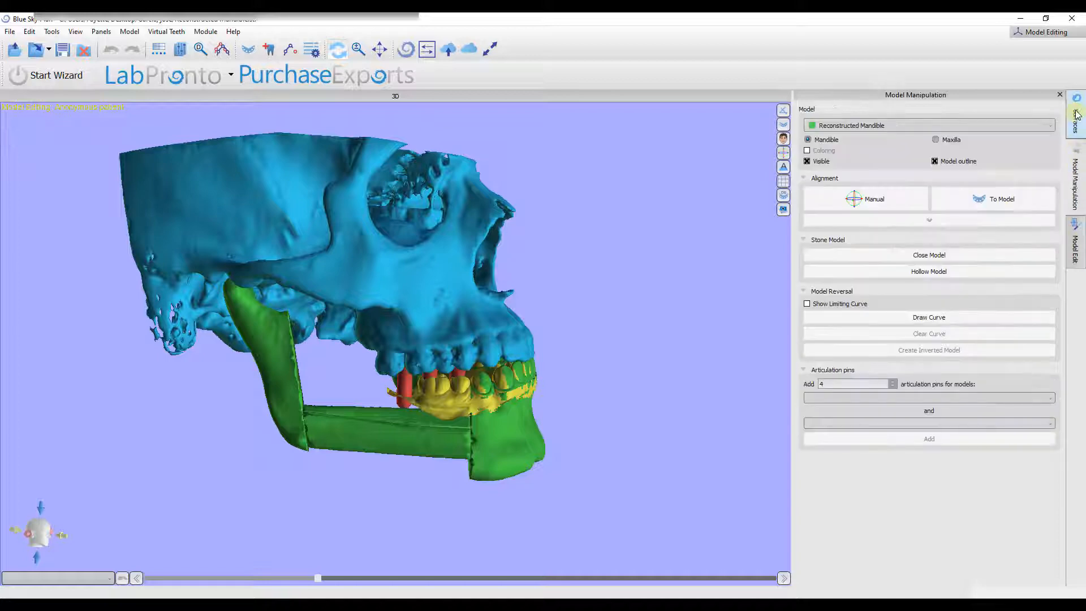
pyautogui.click(1077, 117)
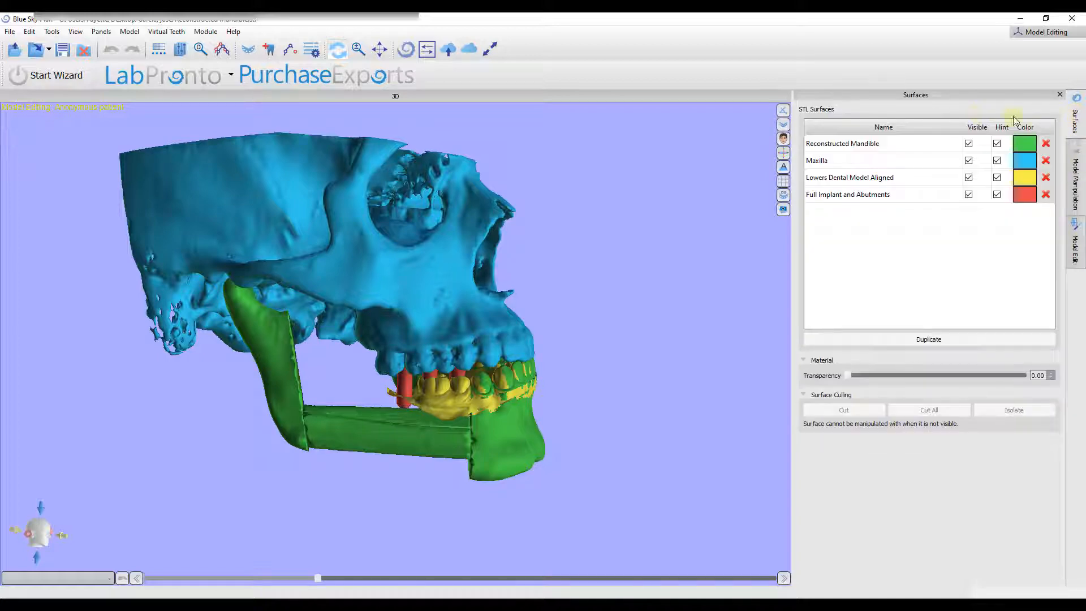
pyautogui.moveTo(690, 299); pyautogui.dragTo(753, 260)
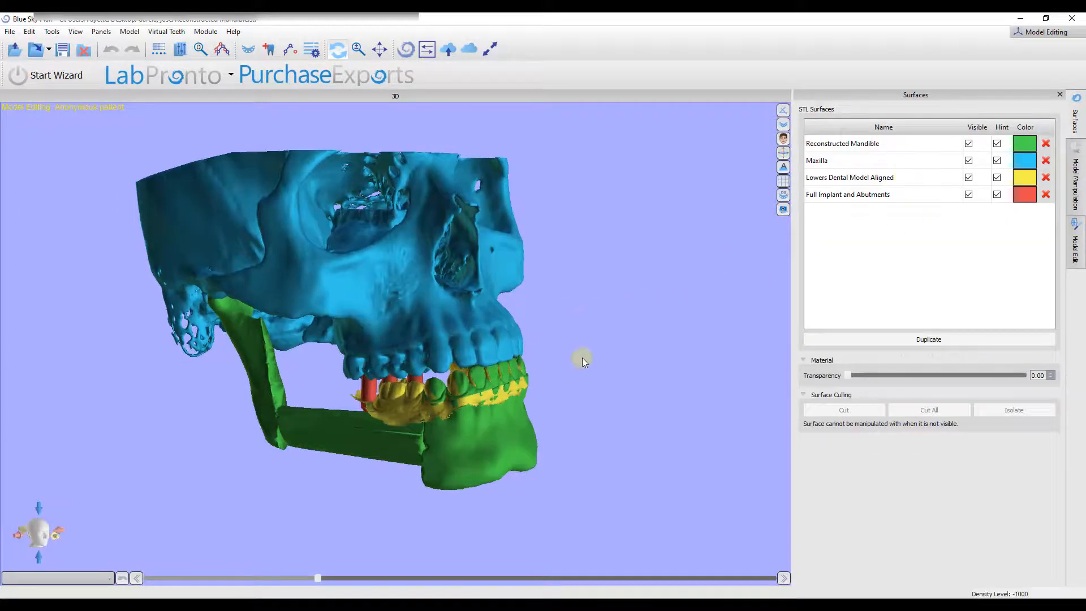
pyautogui.moveTo(582, 357); pyautogui.dragTo(633, 345)
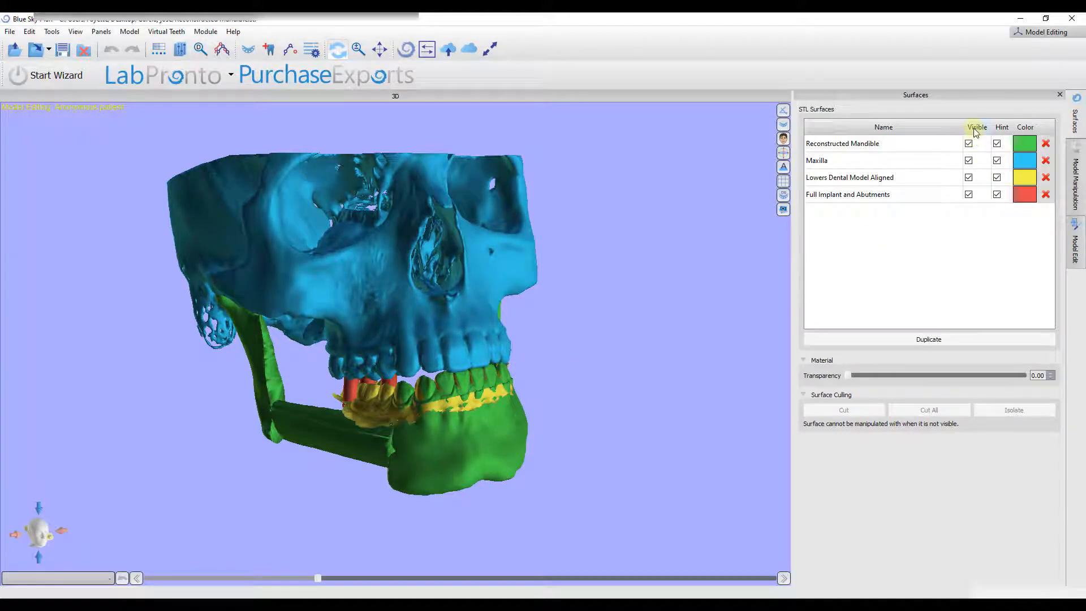
# Hide the Maxilla and Reconstructed Mandible surfaces, keeping the lower dental model and the implants displayed.
pyautogui.click(968, 160)
pyautogui.moveTo(232, 208); pyautogui.dragTo(560, 443)
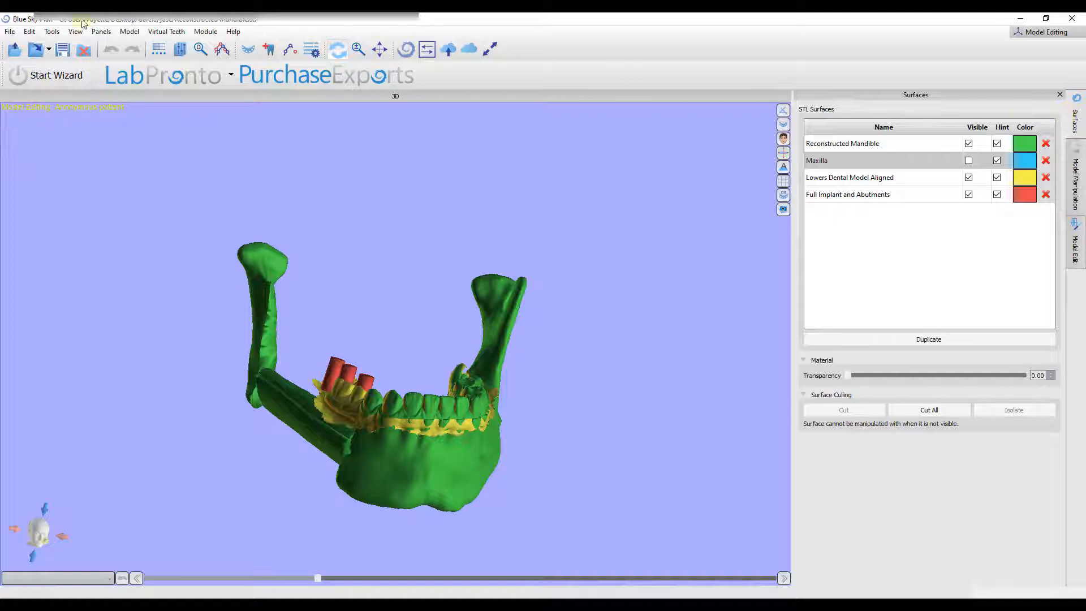
pyautogui.click(102, 33)
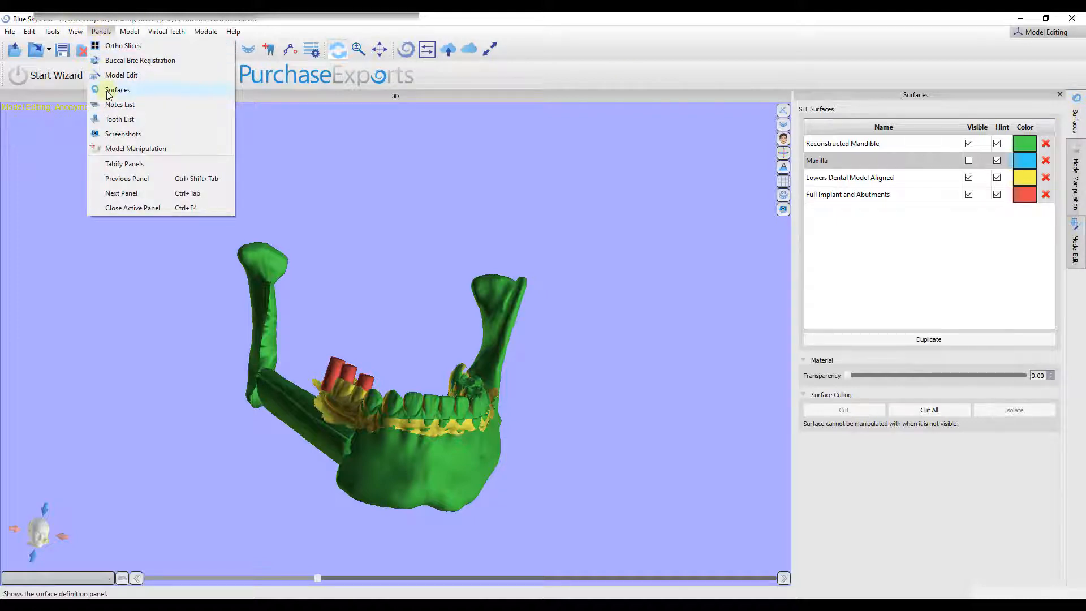
pyautogui.click(130, 32)
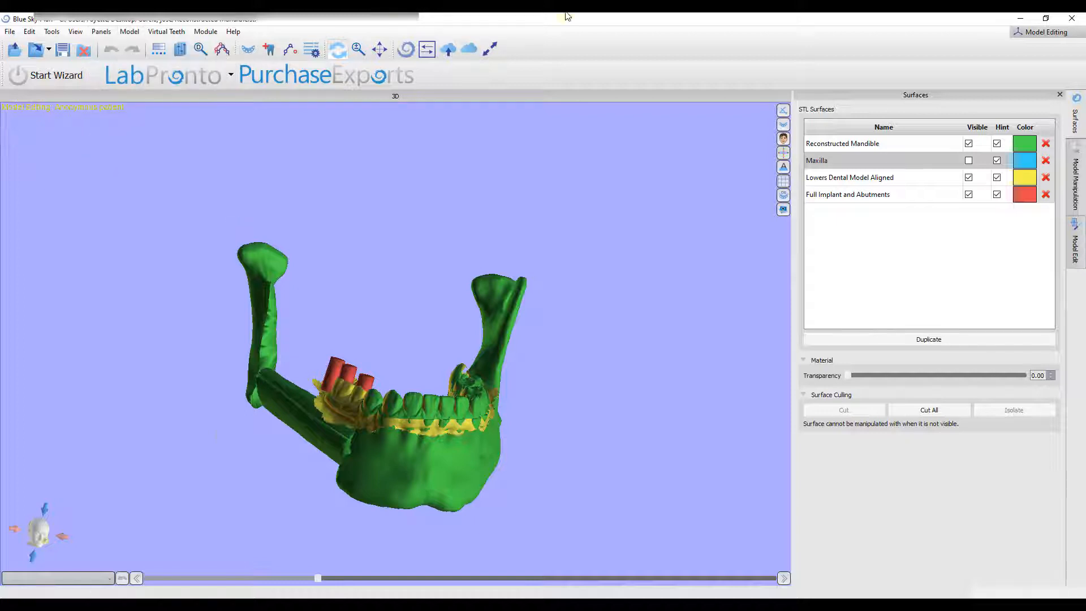
pyautogui.moveTo(133, 373); pyautogui.dragTo(632, 409)
pyautogui.moveTo(510, 425); pyautogui.dragTo(887, 278)
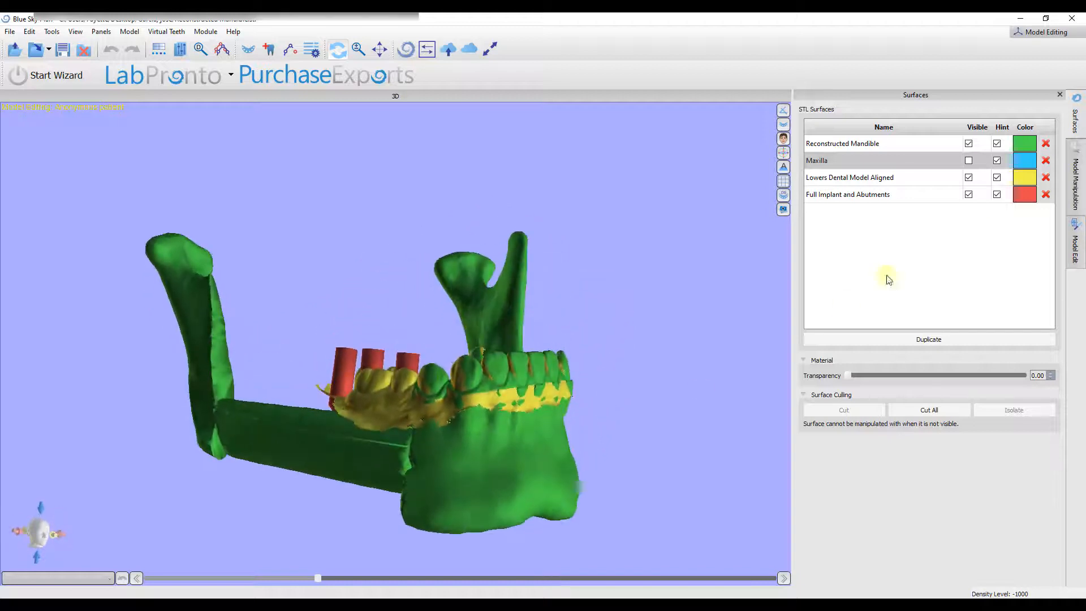
pyautogui.click(969, 144)
pyautogui.moveTo(613, 474); pyautogui.dragTo(199, 518)
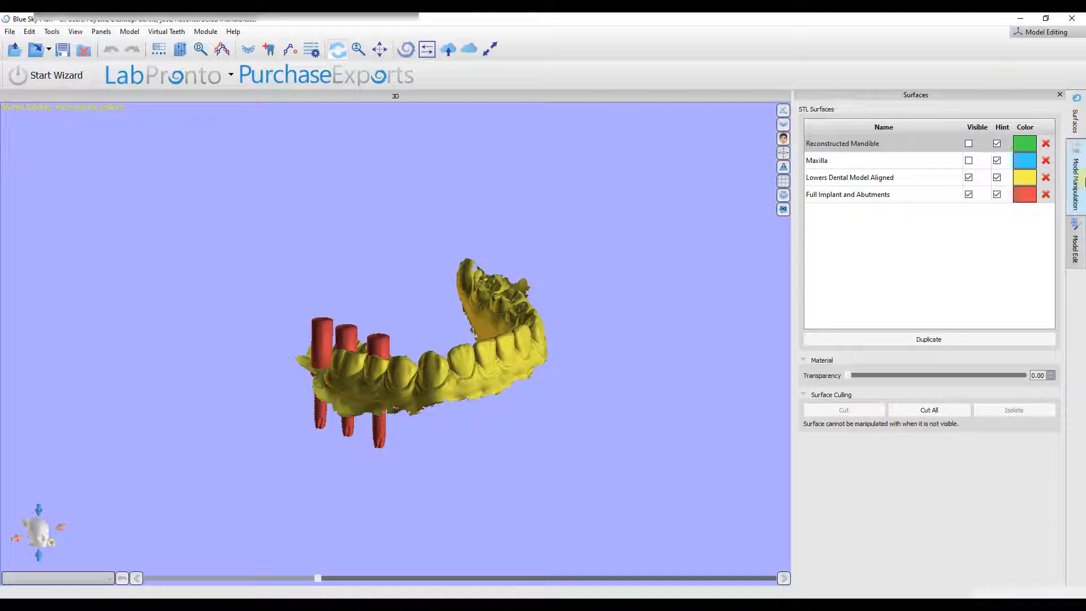
# Close the Lowers Dental Model Aligned surface into a solid stone model.
pyautogui.click(1079, 244)
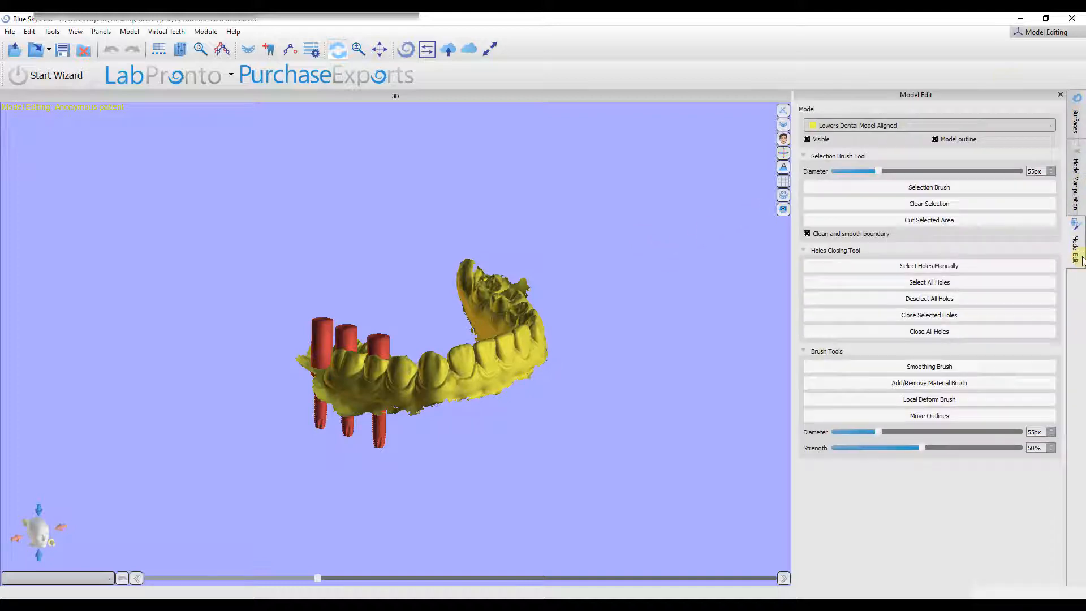
pyautogui.click(1081, 214)
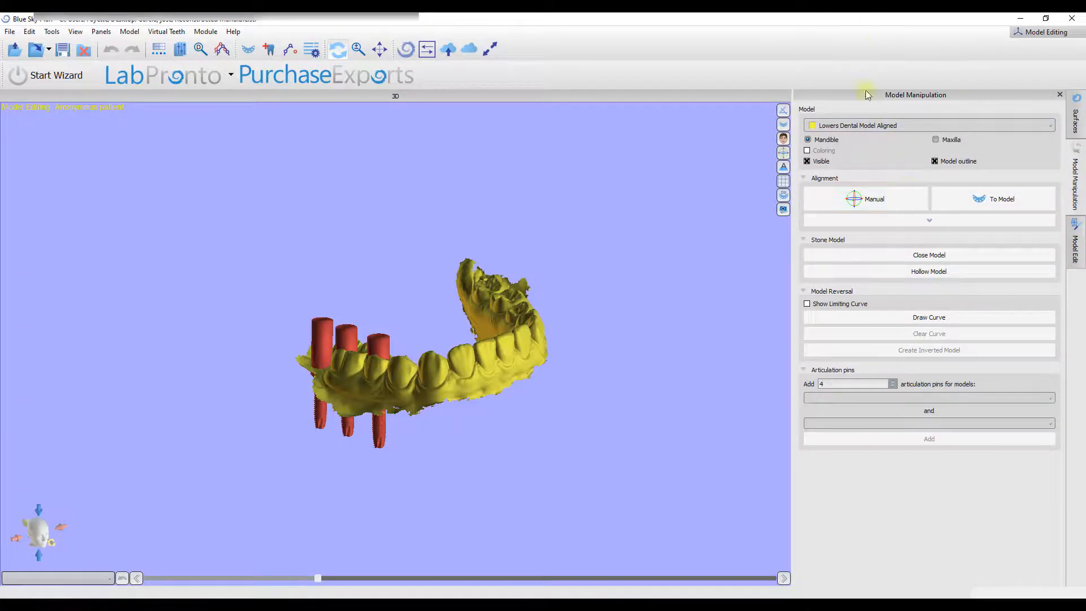
pyautogui.click(910, 125)
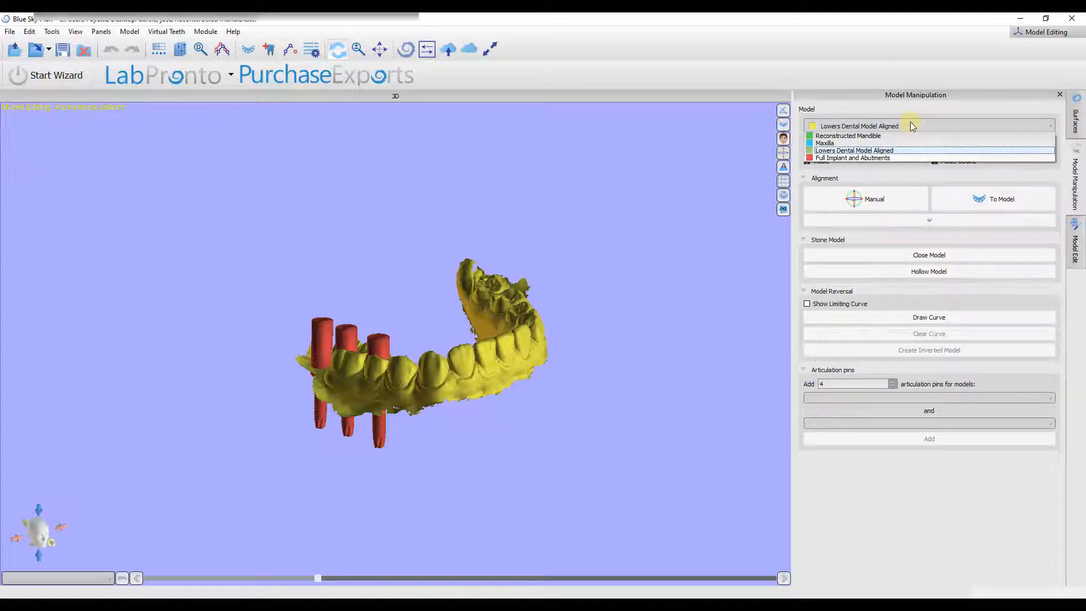
pyautogui.click(848, 125)
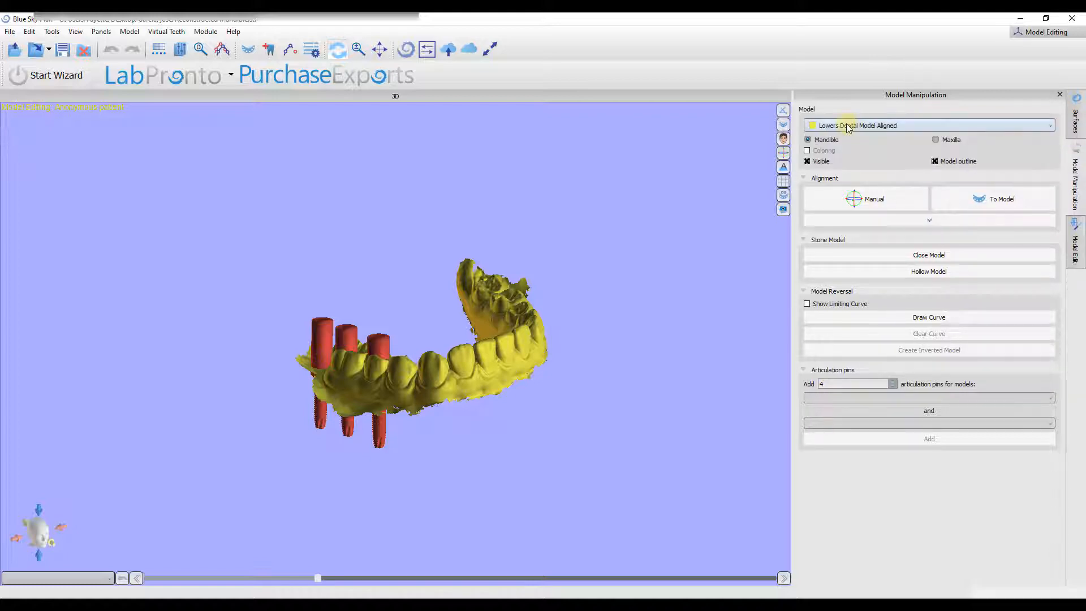
pyautogui.moveTo(449, 484); pyautogui.dragTo(502, 449)
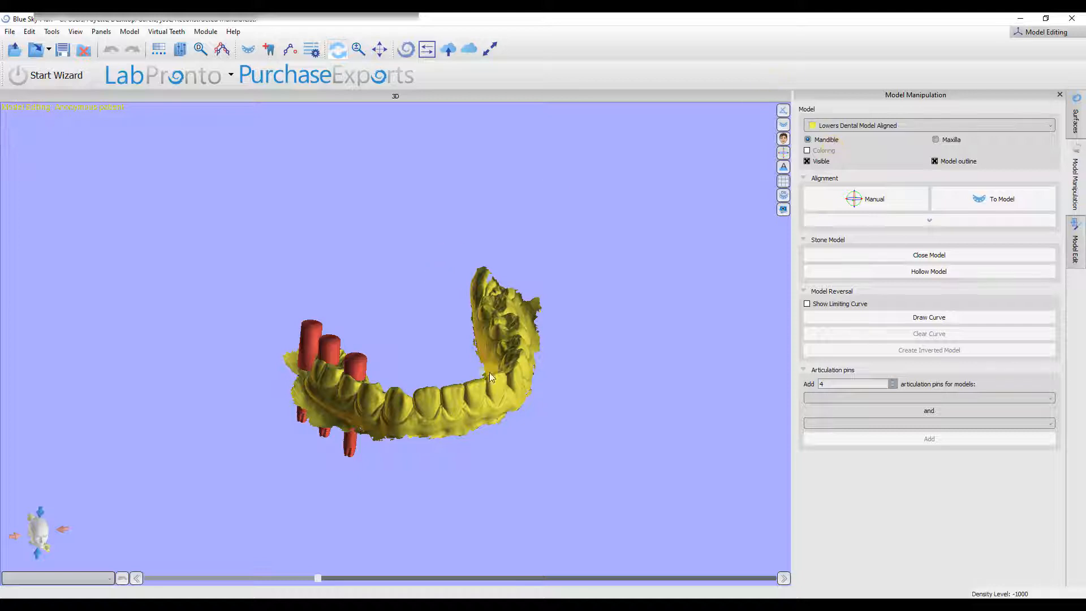
pyautogui.moveTo(366, 537); pyautogui.dragTo(543, 497)
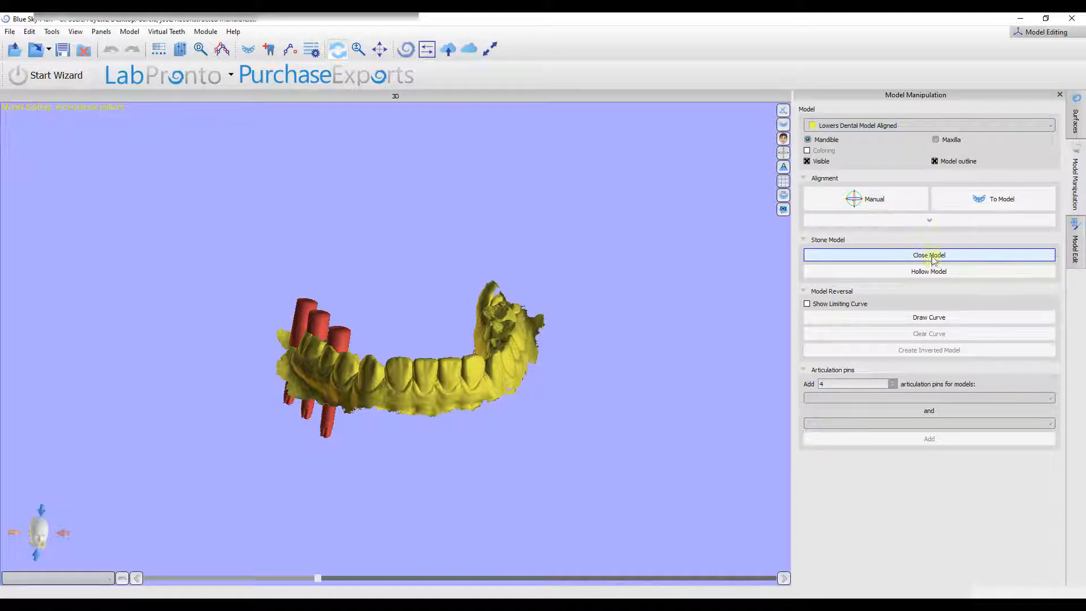
pyautogui.click(895, 258)
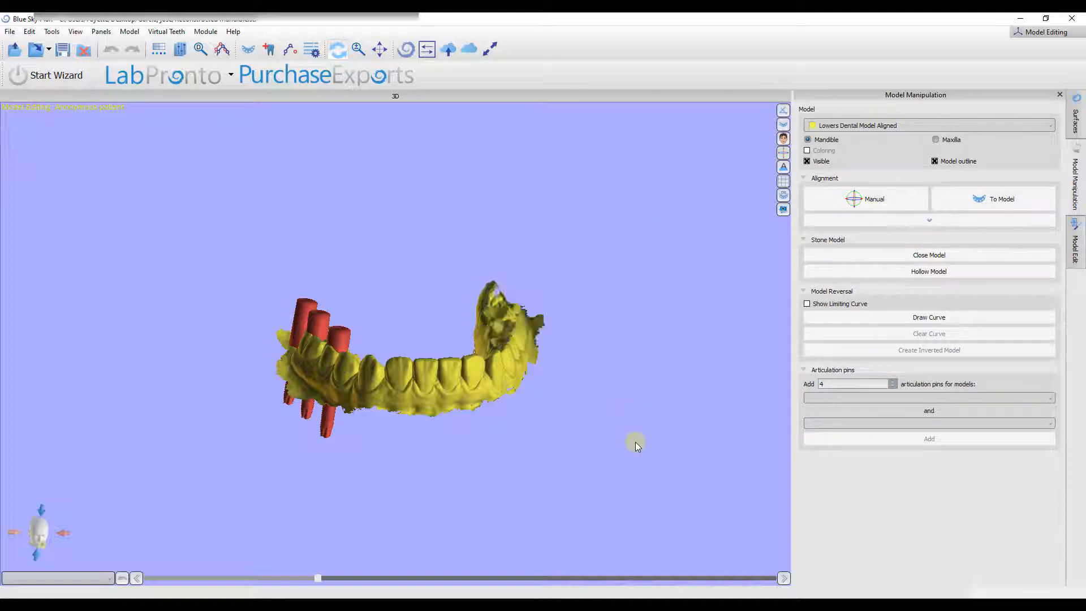
pyautogui.moveTo(534, 506); pyautogui.dragTo(616, 503)
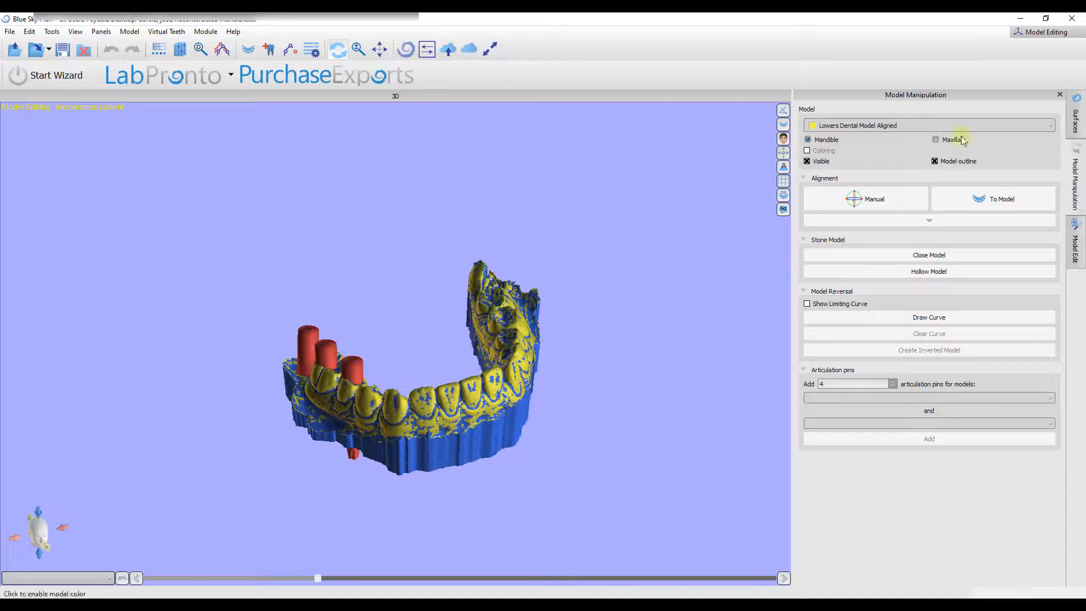
# Hide the original Lowers Dental Model Aligned surface to inspect the stone model, and delete that original surface.
pyautogui.click(1075, 119)
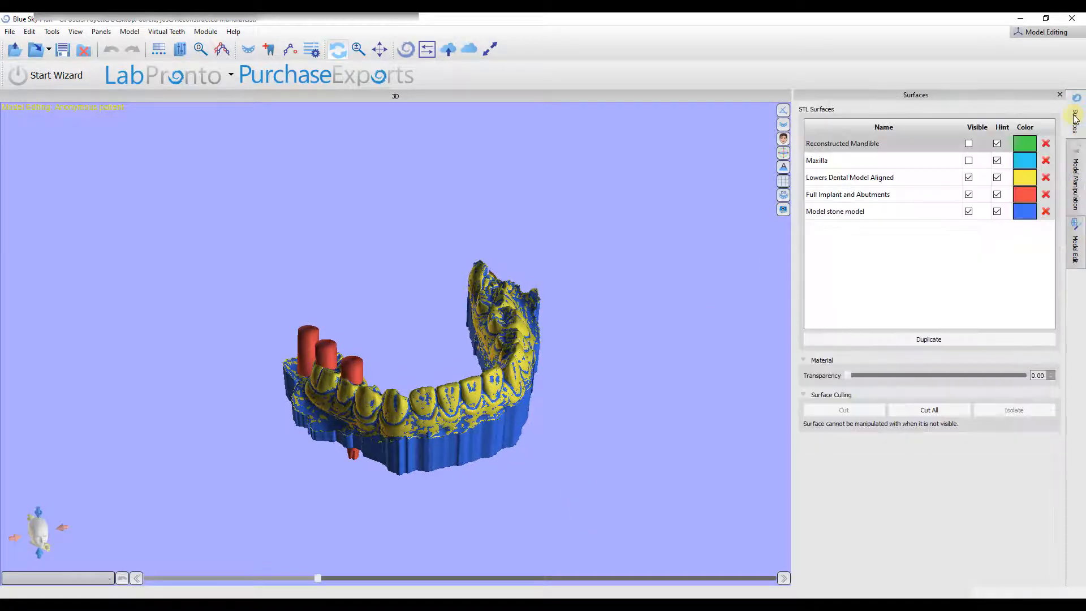
pyautogui.click(968, 177)
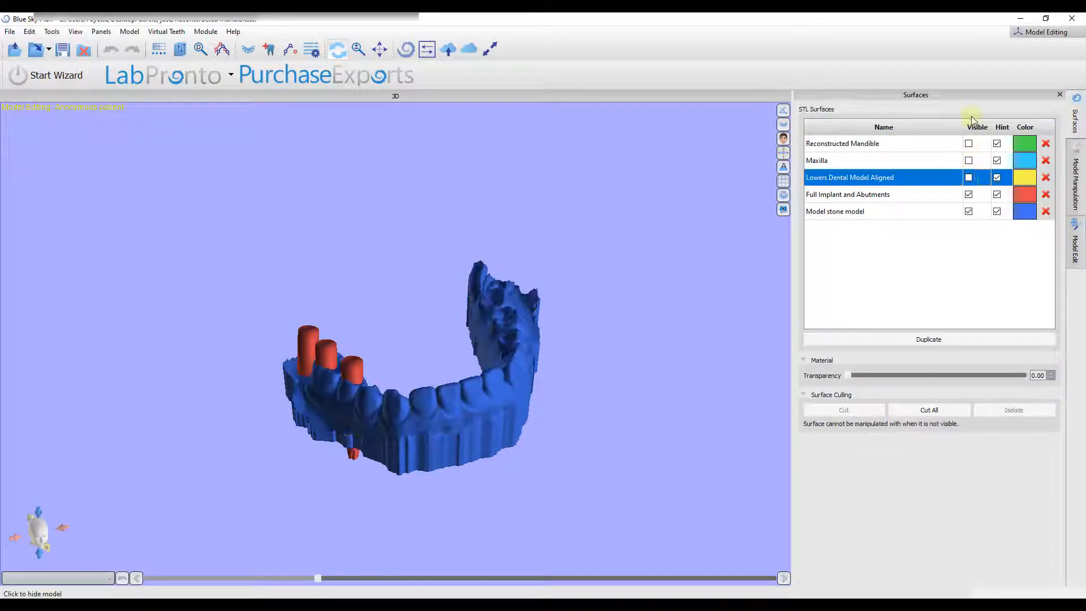
pyautogui.click(423, 536)
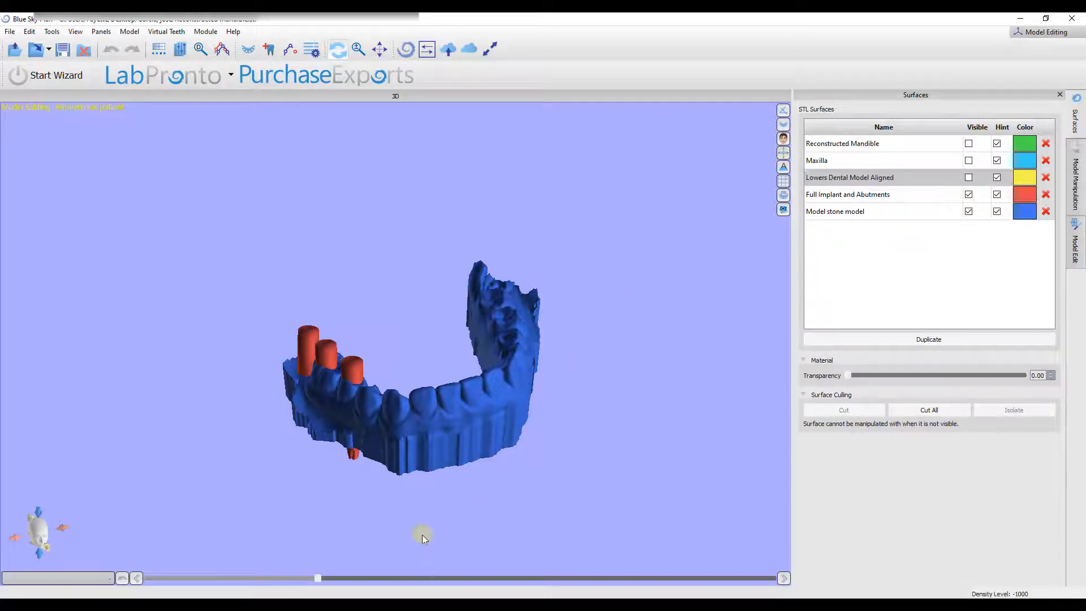
pyautogui.moveTo(304, 525); pyautogui.dragTo(559, 413)
pyautogui.click(969, 178)
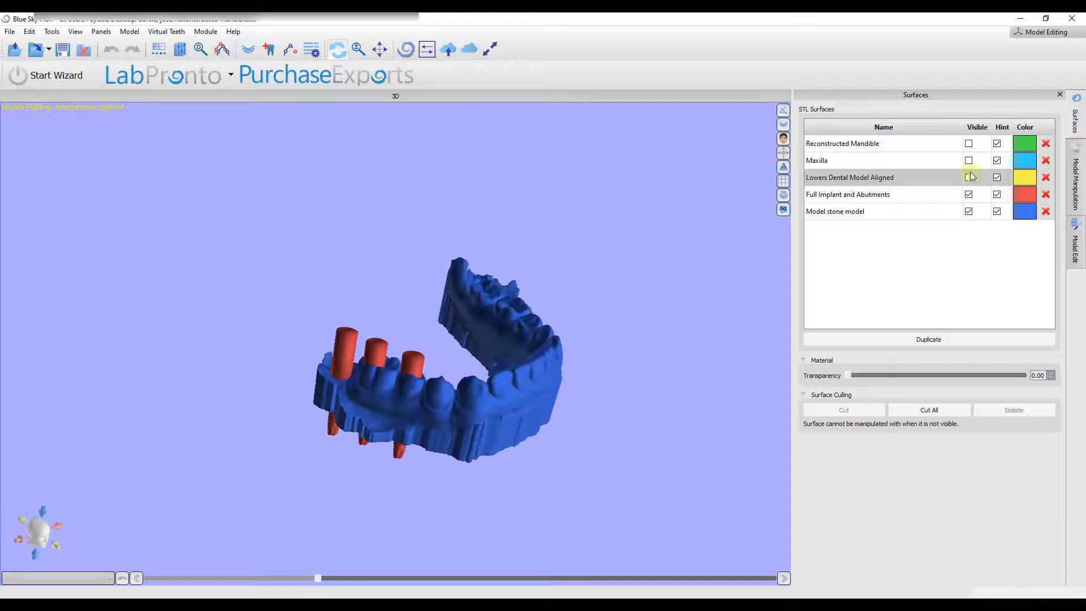
pyautogui.click(1046, 179)
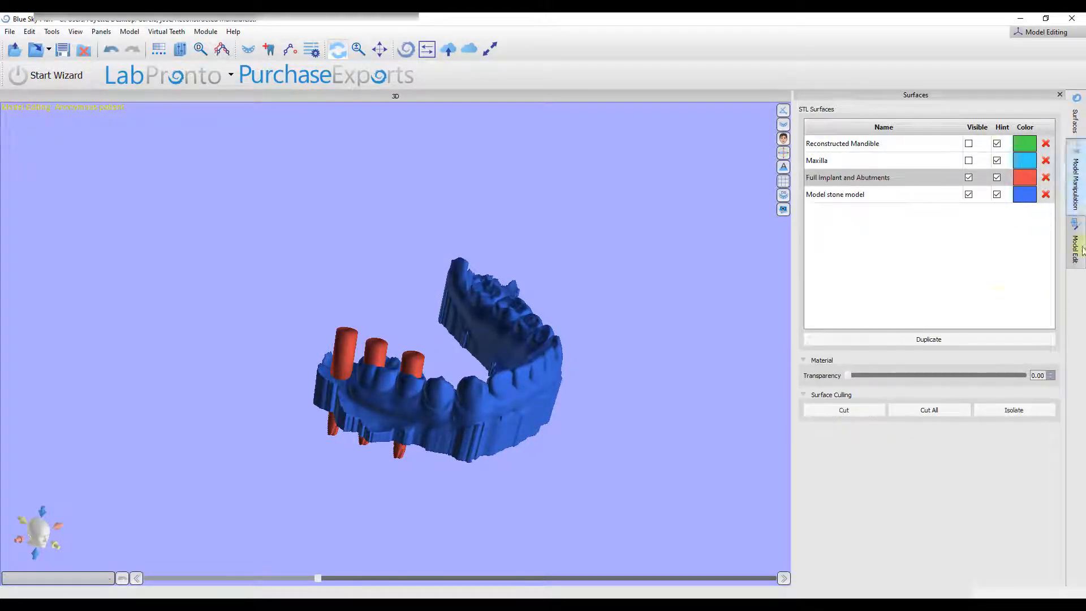
# Show the Reconstructed Mandible surface again and compare it with the stone model from above and from the side.
pyautogui.click(968, 143)
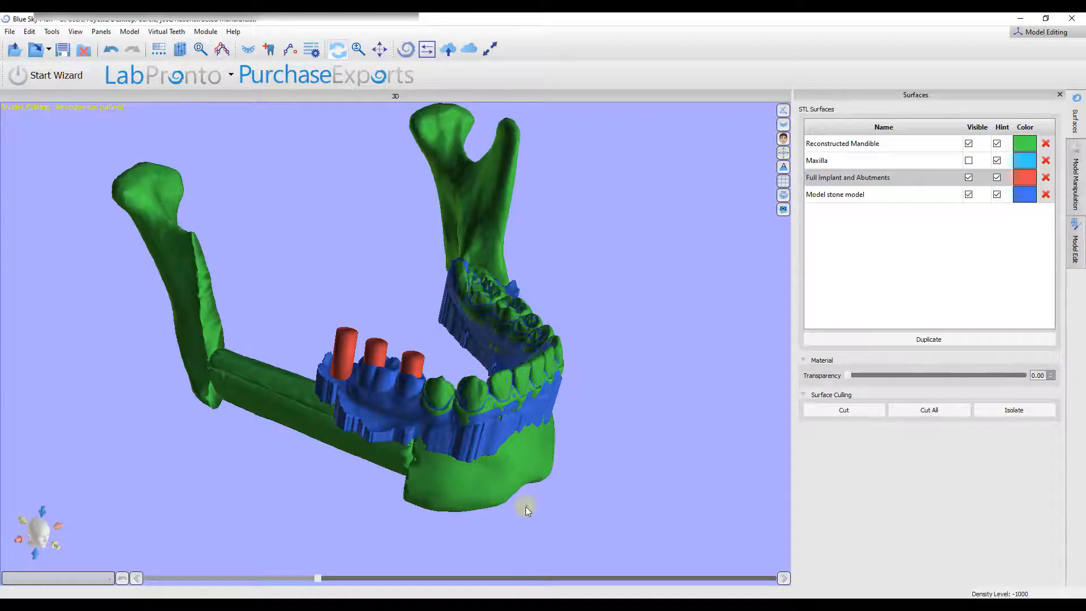
pyautogui.moveTo(524, 507); pyautogui.dragTo(394, 244)
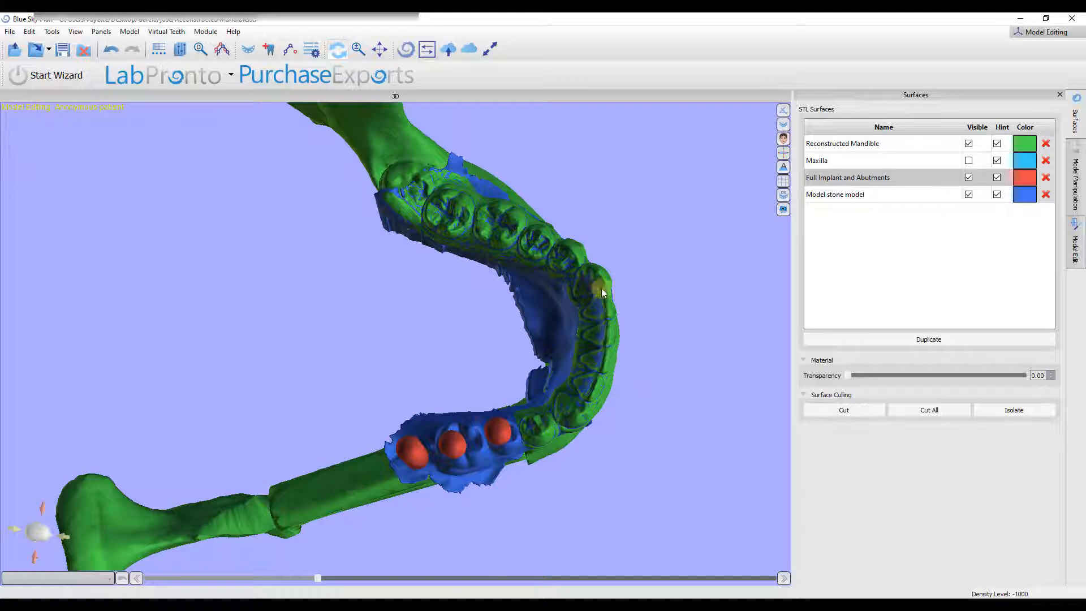
pyautogui.moveTo(565, 374); pyautogui.dragTo(510, 442)
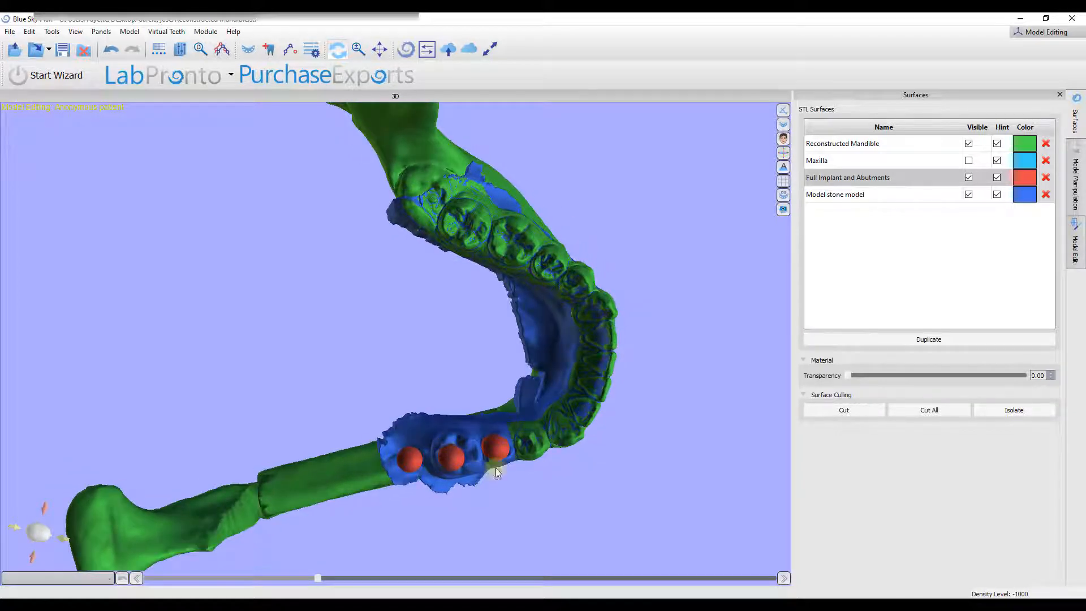
pyautogui.moveTo(449, 528); pyautogui.dragTo(389, 329)
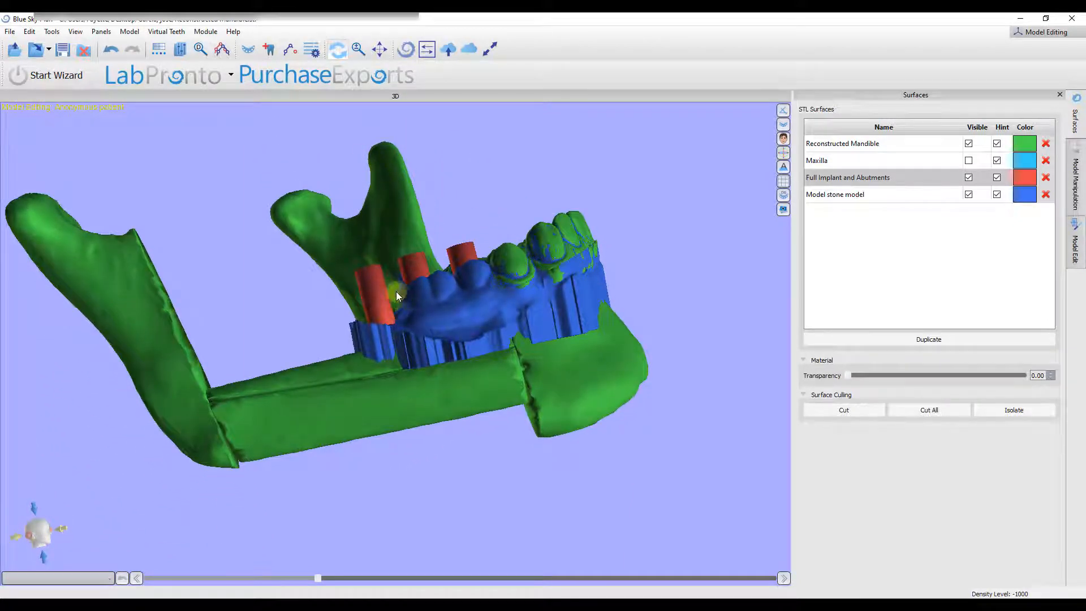
pyautogui.moveTo(396, 290); pyautogui.dragTo(392, 352)
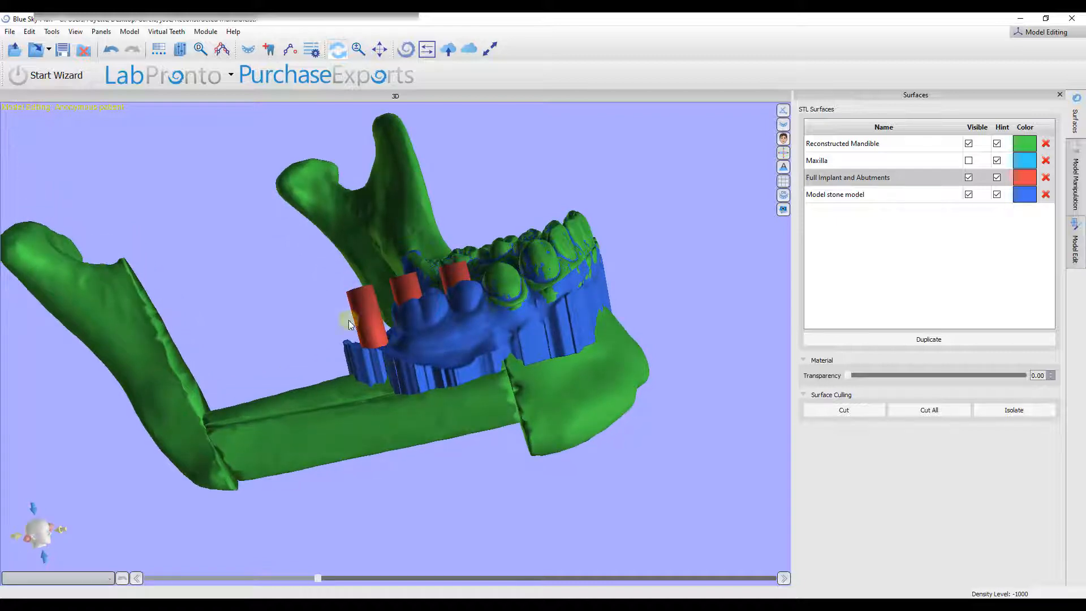
pyautogui.moveTo(649, 455); pyautogui.dragTo(431, 395)
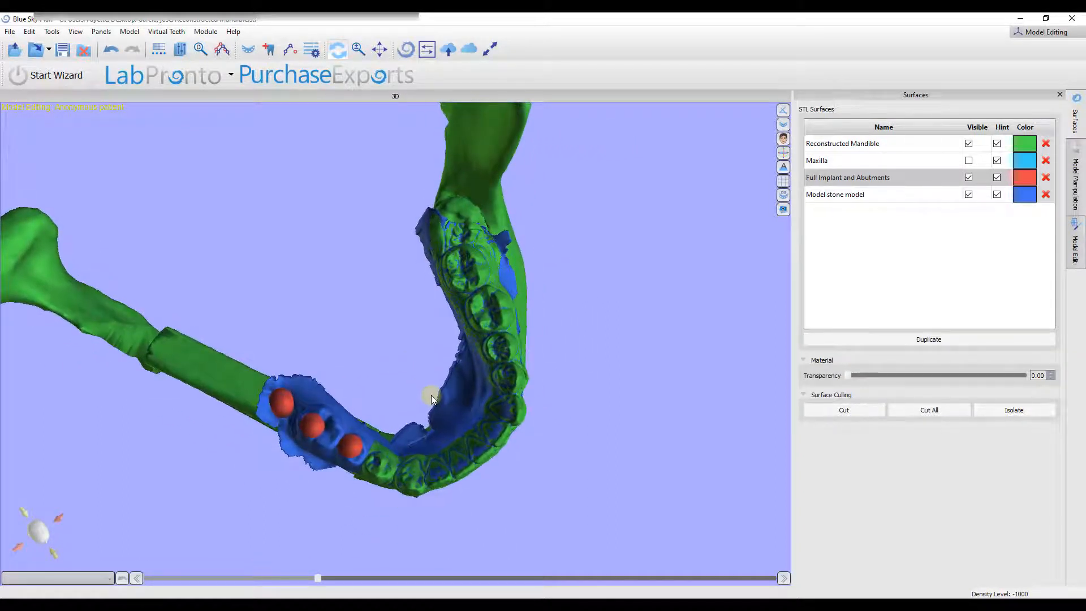
# Cut the toothed arch off the Model stone model, keeping only the segment around the three implants.
pyautogui.click(888, 197)
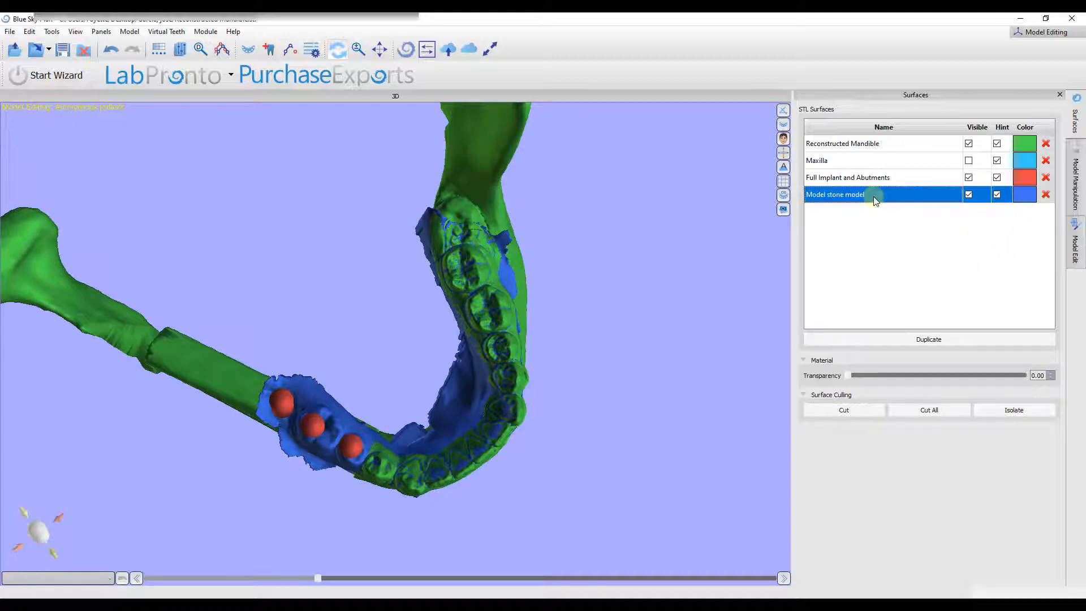
pyautogui.click(859, 412)
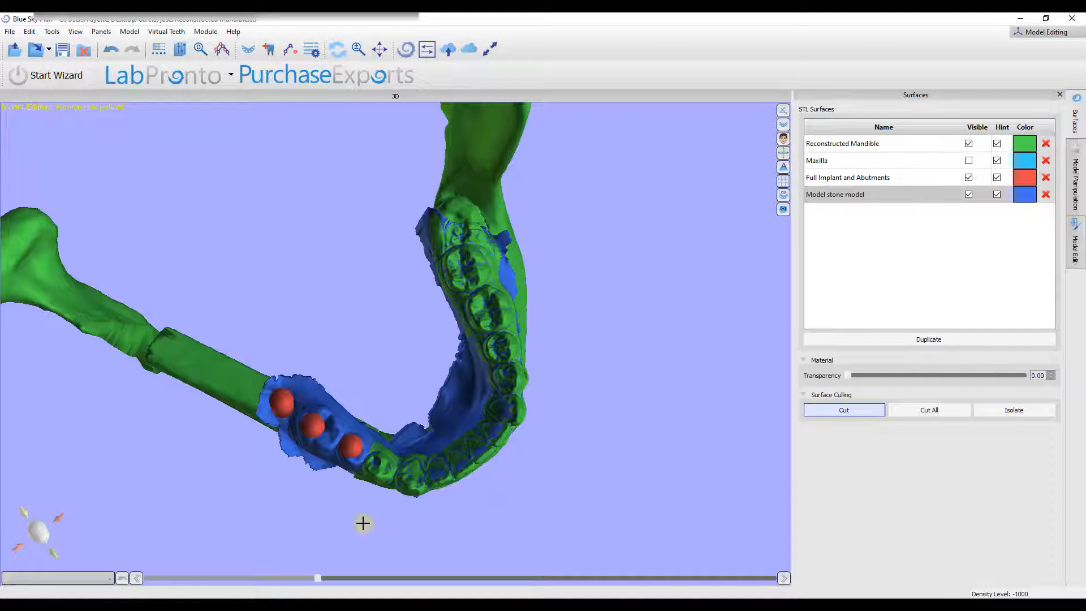
pyautogui.moveTo(362, 516)
pyautogui.mouseDown()
pyautogui.moveTo(511, 499)
pyautogui.moveTo(552, 441)
pyautogui.moveTo(570, 267)
pyautogui.moveTo(550, 215)
pyautogui.moveTo(519, 192)
pyautogui.moveTo(430, 184)
pyautogui.moveTo(377, 245)
pyautogui.moveTo(368, 317)
pyautogui.moveTo(392, 370)
pyautogui.mouseUp()
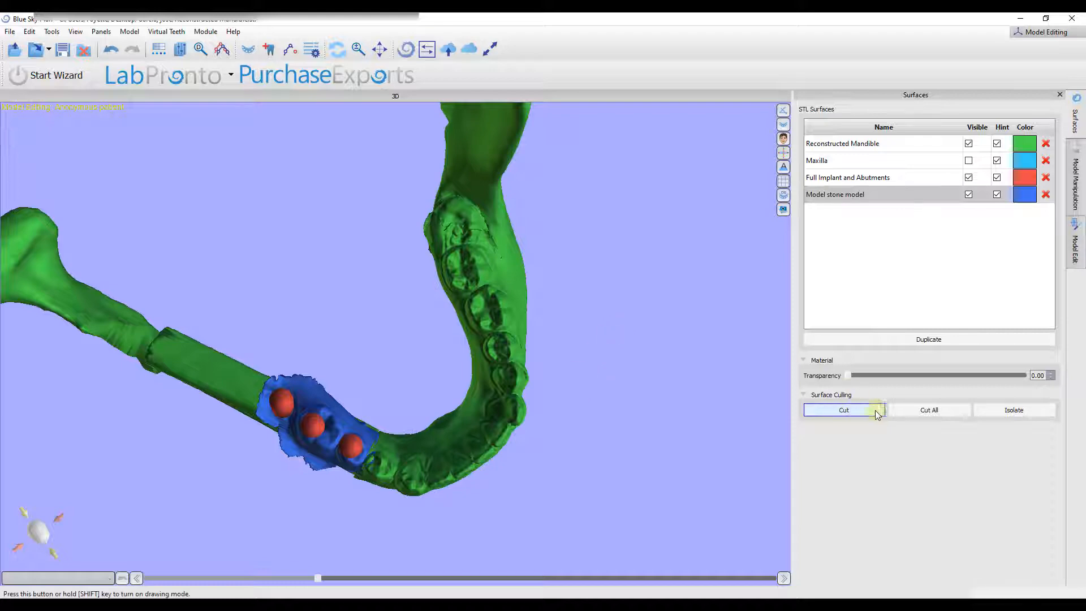
# Cut off the underside of the stone segment along a level line just above the straight bone graft.
pyautogui.moveTo(373, 556); pyautogui.dragTo(465, 492)
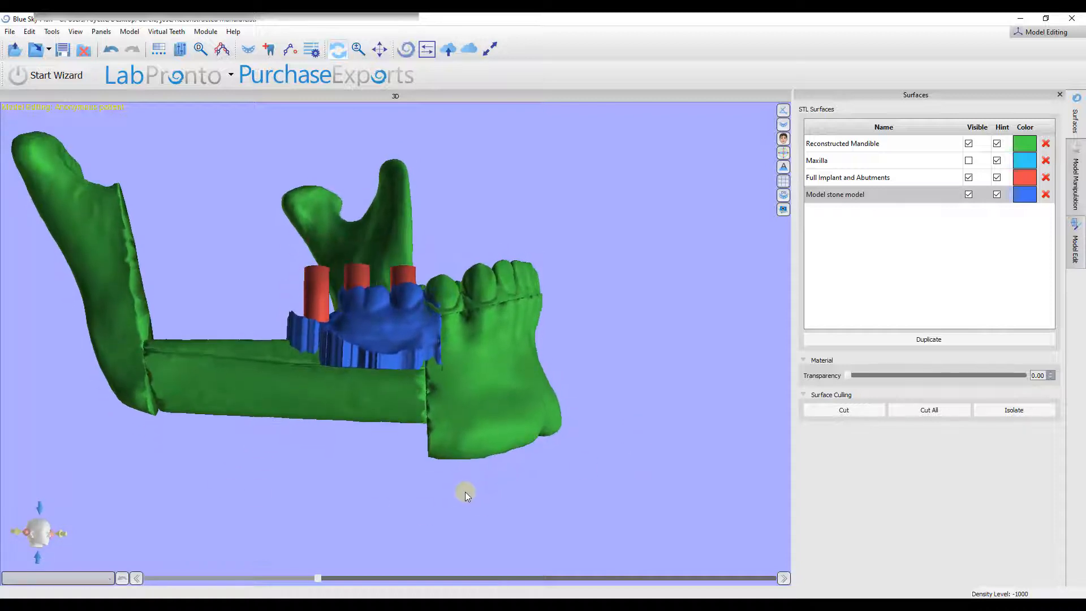
pyautogui.click(860, 421)
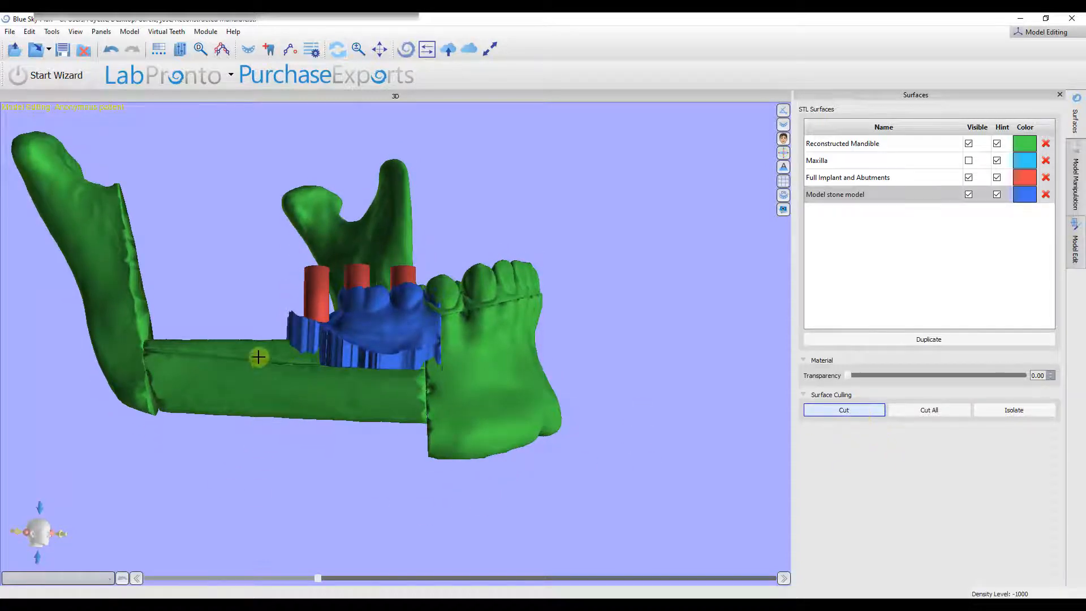
pyautogui.moveTo(258, 338)
pyautogui.mouseDown()
pyautogui.moveTo(364, 449)
pyautogui.moveTo(482, 385)
pyautogui.moveTo(494, 339)
pyautogui.mouseUp()
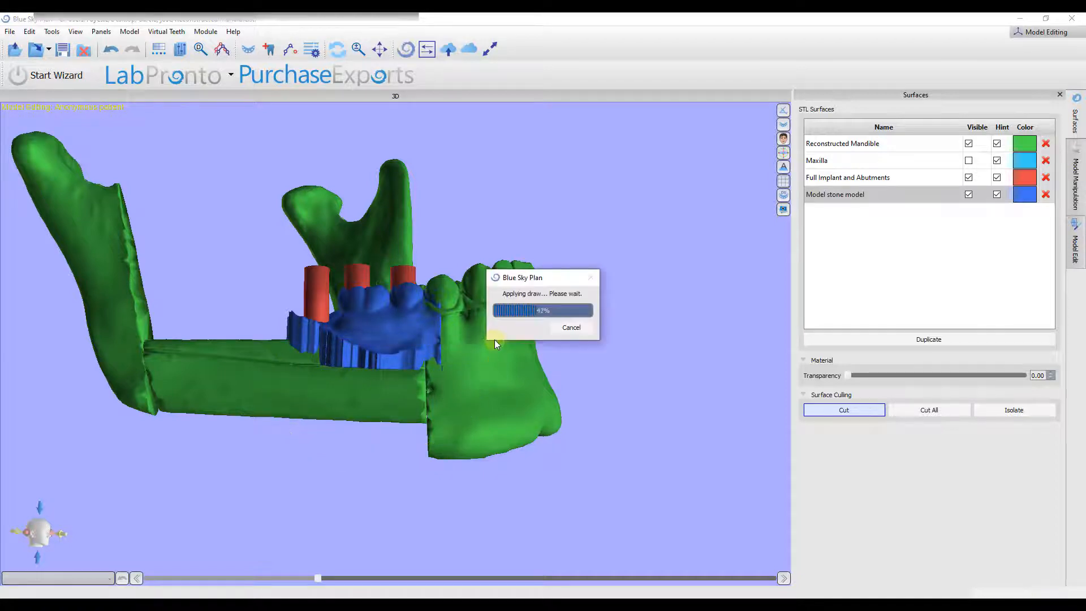
pyautogui.click(535, 308)
pyautogui.moveTo(418, 474)
pyautogui.mouseDown()
pyautogui.moveTo(417, 371)
pyautogui.moveTo(413, 481)
pyautogui.mouseUp()
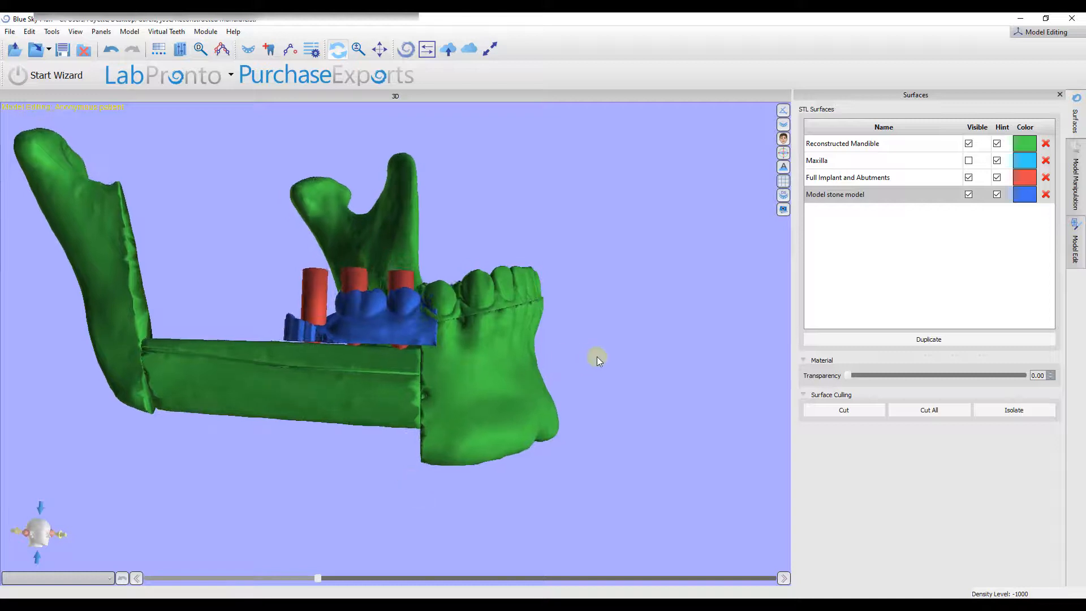
# Toggle the Reconstructed Mandible on and off to examine where the stone segment overlaps the neighbouring natural tooth.
pyautogui.scroll(5, 530, 361)
pyautogui.moveTo(327, 470); pyautogui.dragTo(435, 306)
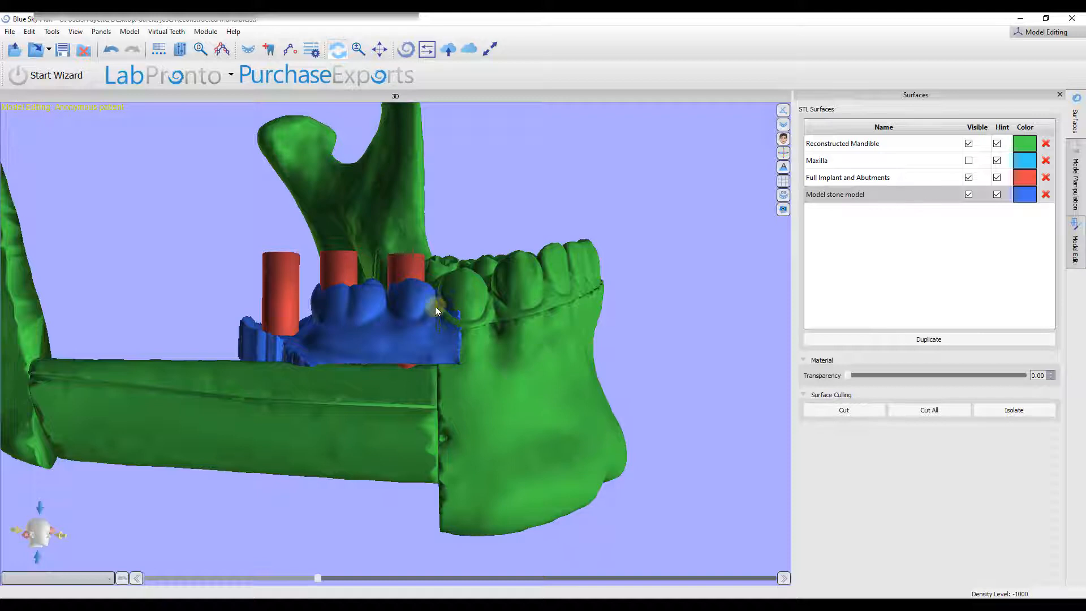
pyautogui.click(968, 145)
pyautogui.click(967, 144)
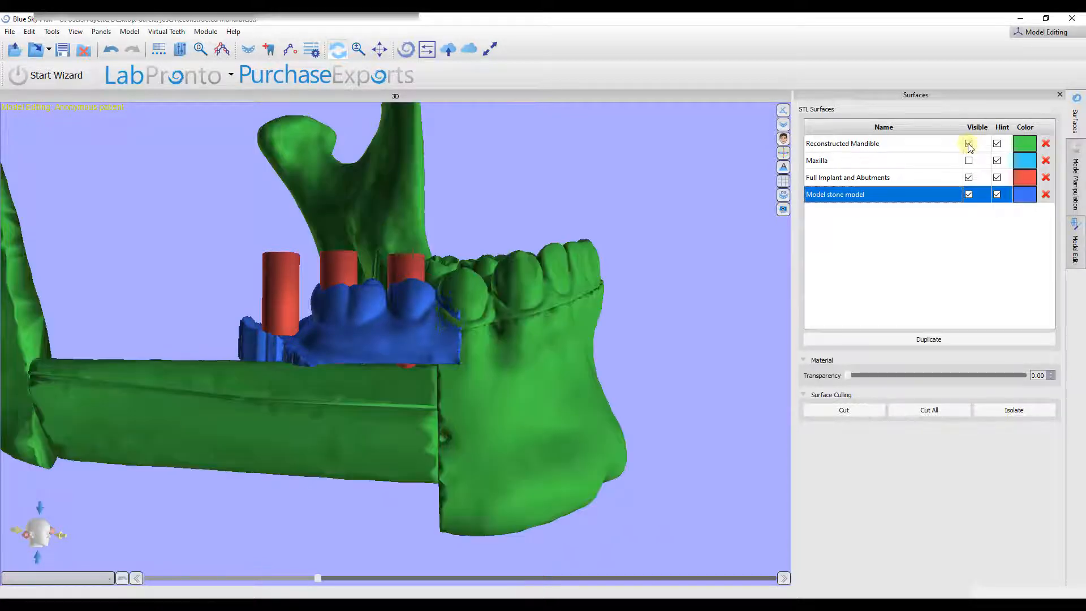
pyautogui.click(968, 144)
pyautogui.click(968, 144)
pyautogui.click(968, 144)
pyautogui.click(968, 145)
# Trim the front end of the stone segment where it overlaps the neighbouring natural tooth, cutting from the side view.
pyautogui.click(863, 415)
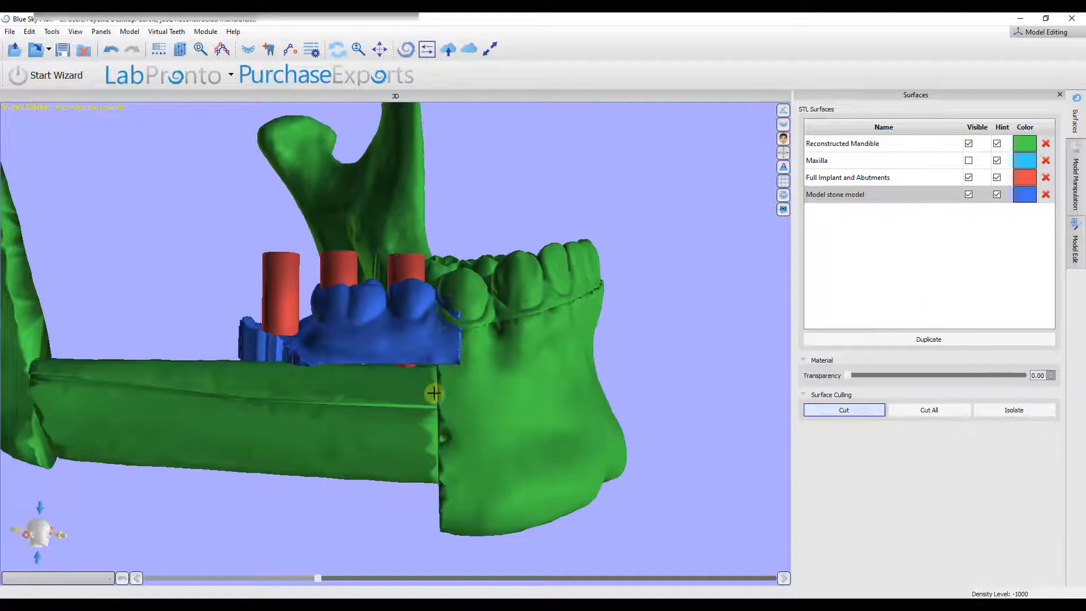
pyautogui.moveTo(432, 388)
pyautogui.mouseDown()
pyautogui.moveTo(494, 326)
pyautogui.moveTo(485, 262)
pyautogui.moveTo(446, 249)
pyautogui.mouseUp()
pyautogui.moveTo(417, 402)
pyautogui.mouseDown()
pyautogui.moveTo(492, 378)
pyautogui.moveTo(504, 237)
pyautogui.moveTo(452, 235)
pyautogui.mouseUp()
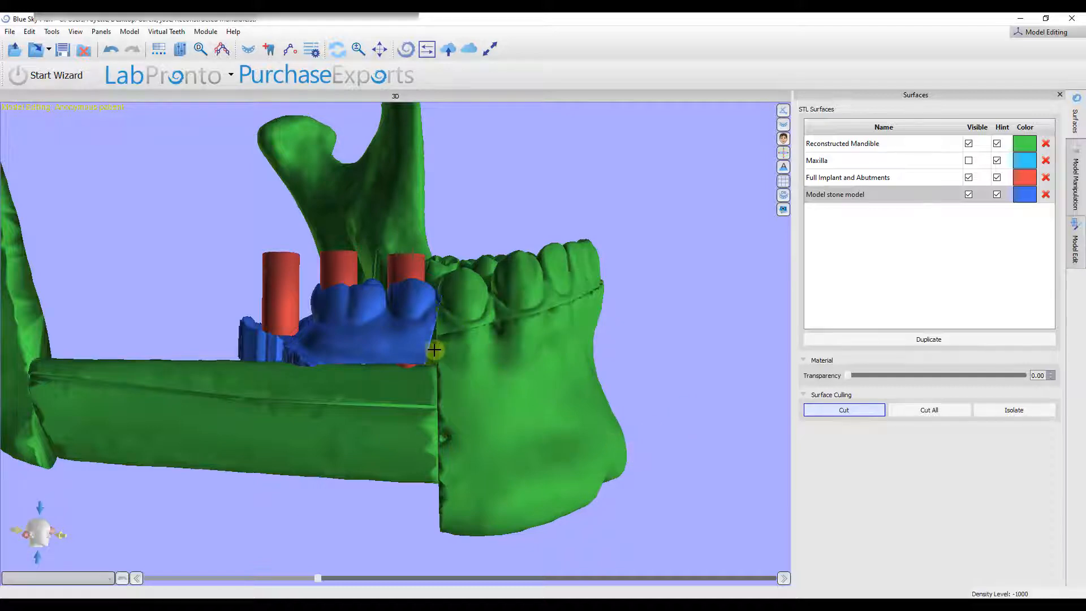
pyautogui.click(820, 409)
# Try to trim the stone segment's front end further from above, along its border with the neighbouring tooth.
pyautogui.moveTo(581, 405); pyautogui.dragTo(552, 504)
pyautogui.moveTo(482, 439); pyautogui.dragTo(432, 407)
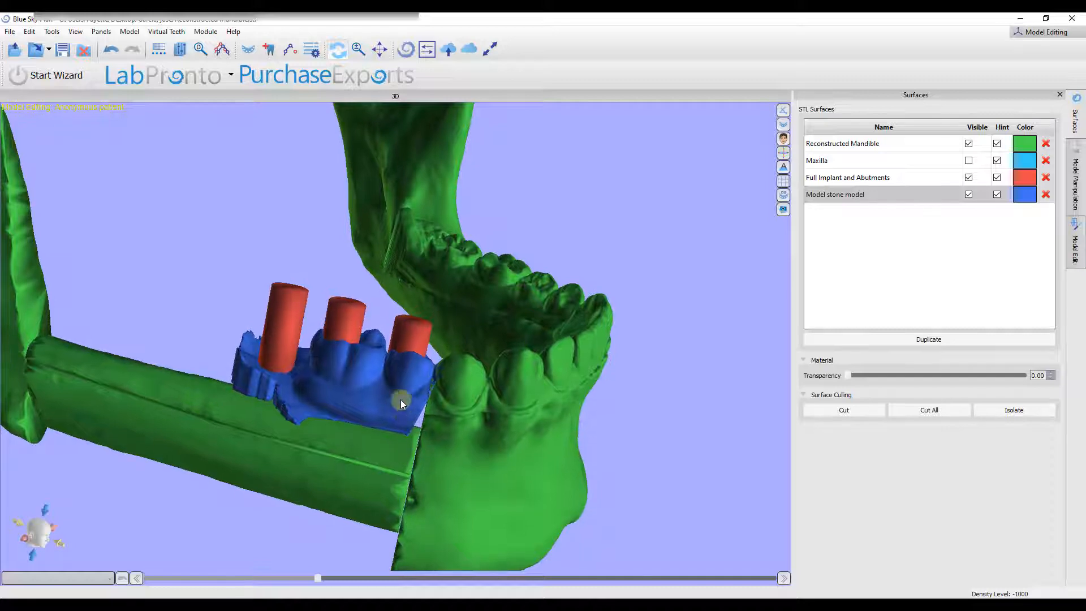
pyautogui.moveTo(452, 449); pyautogui.dragTo(394, 425)
pyautogui.click(809, 413)
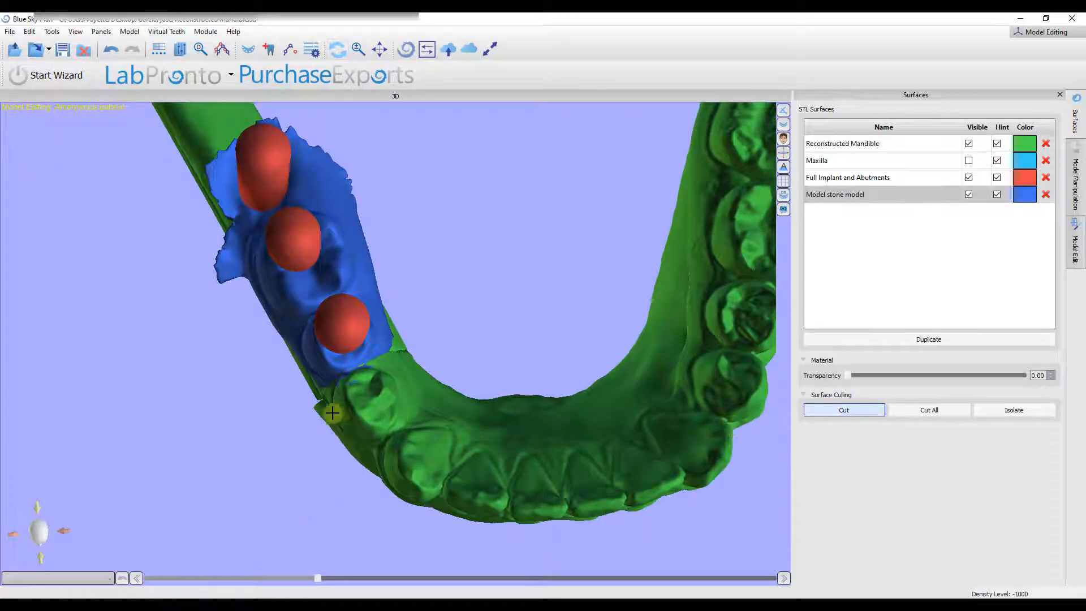
pyautogui.moveTo(306, 397)
pyautogui.mouseDown()
pyautogui.moveTo(352, 406)
pyautogui.moveTo(443, 396)
pyautogui.moveTo(458, 384)
pyautogui.moveTo(448, 329)
pyautogui.mouseUp()
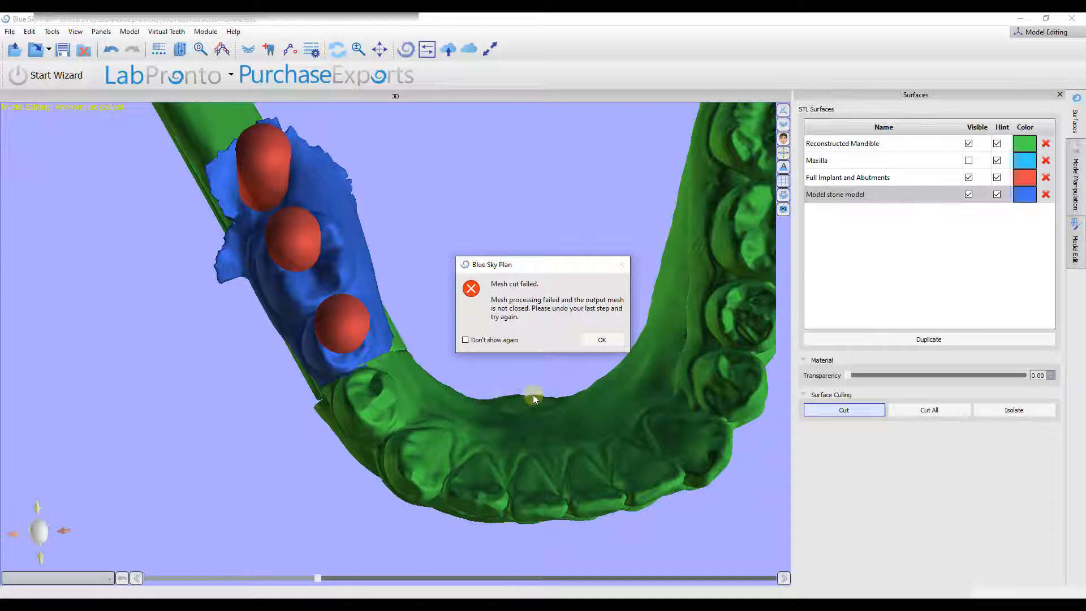
pyautogui.click(603, 340)
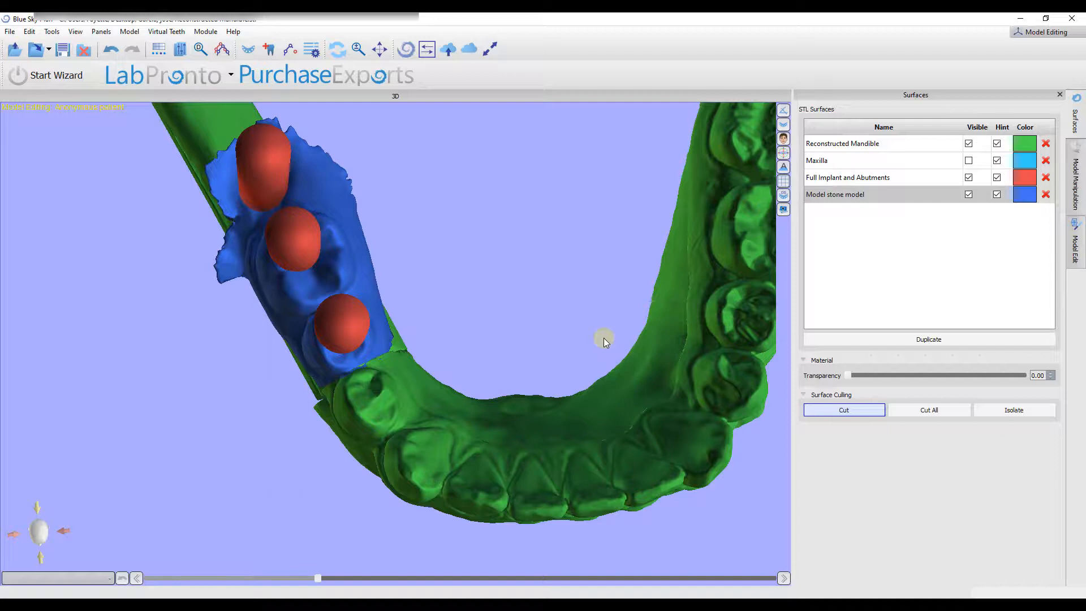
pyautogui.click(844, 410)
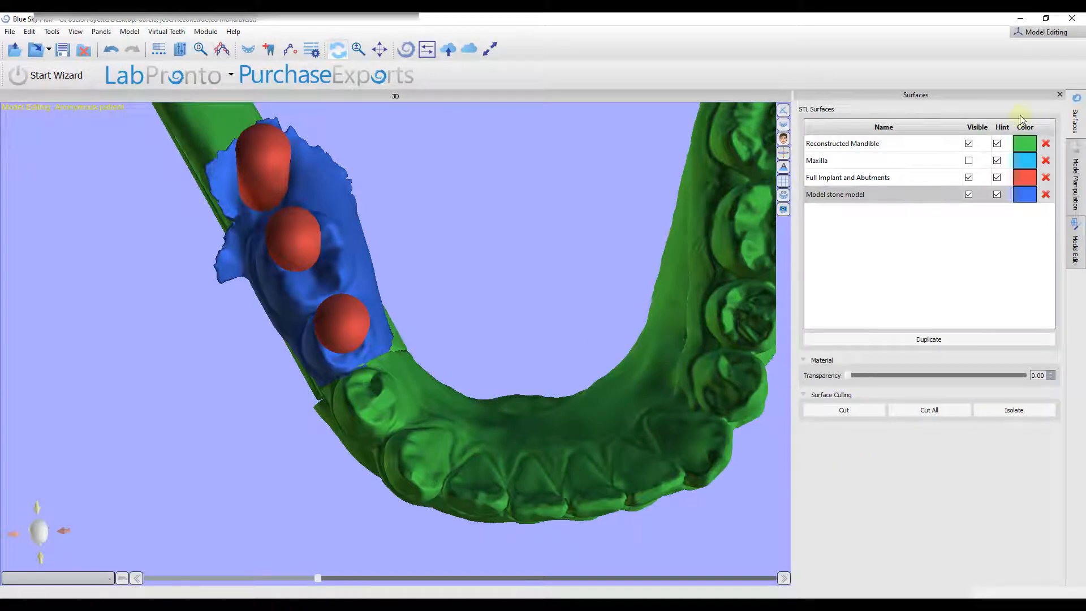
pyautogui.click(1079, 184)
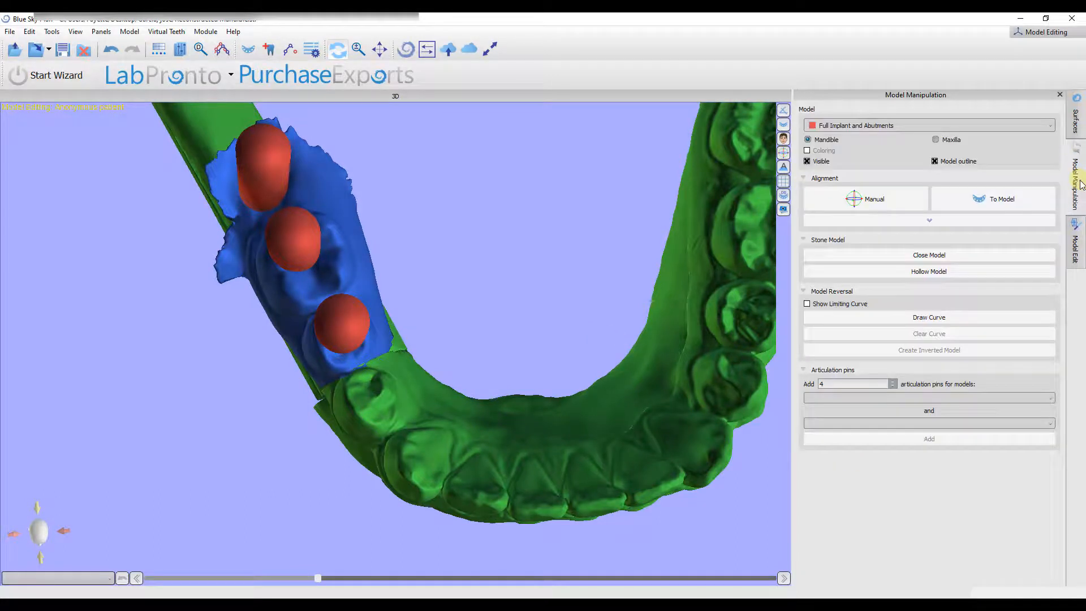
pyautogui.click(1082, 249)
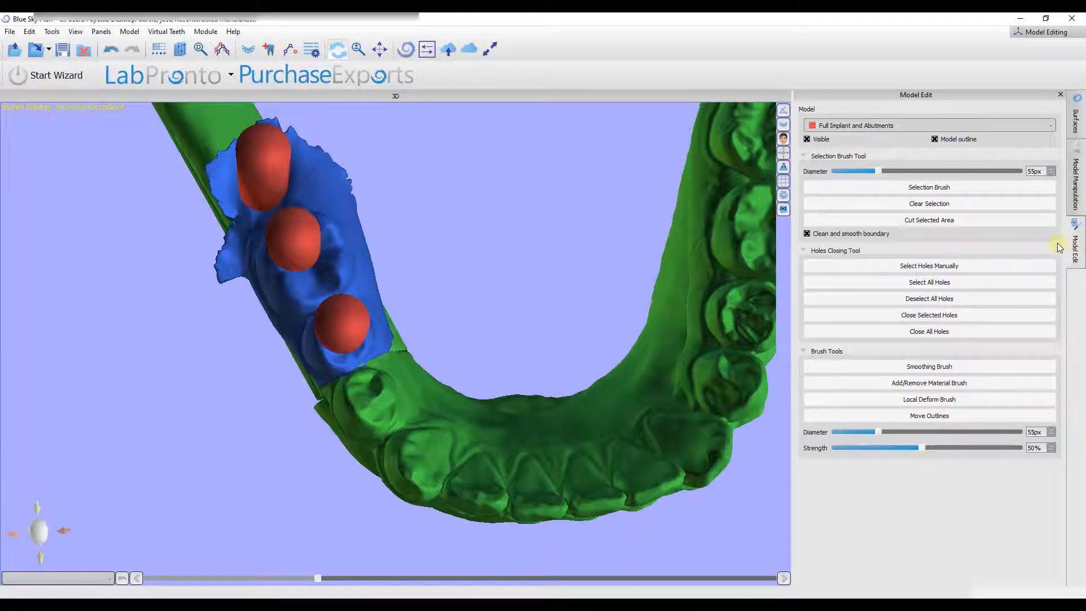
pyautogui.click(101, 32)
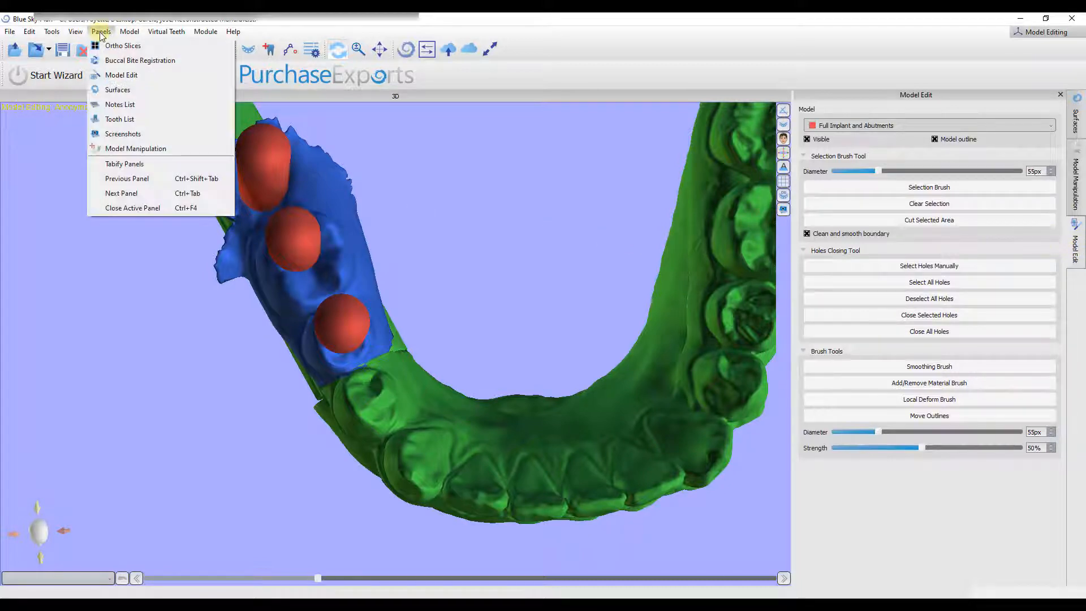
pyautogui.click(101, 32)
pyautogui.click(101, 32)
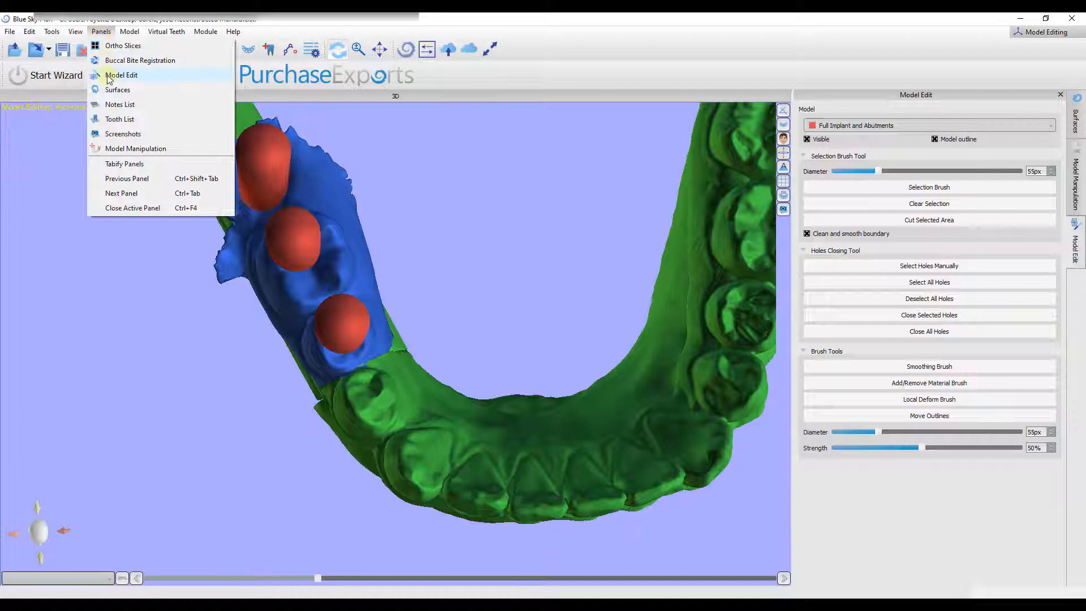
pyautogui.click(631, 17)
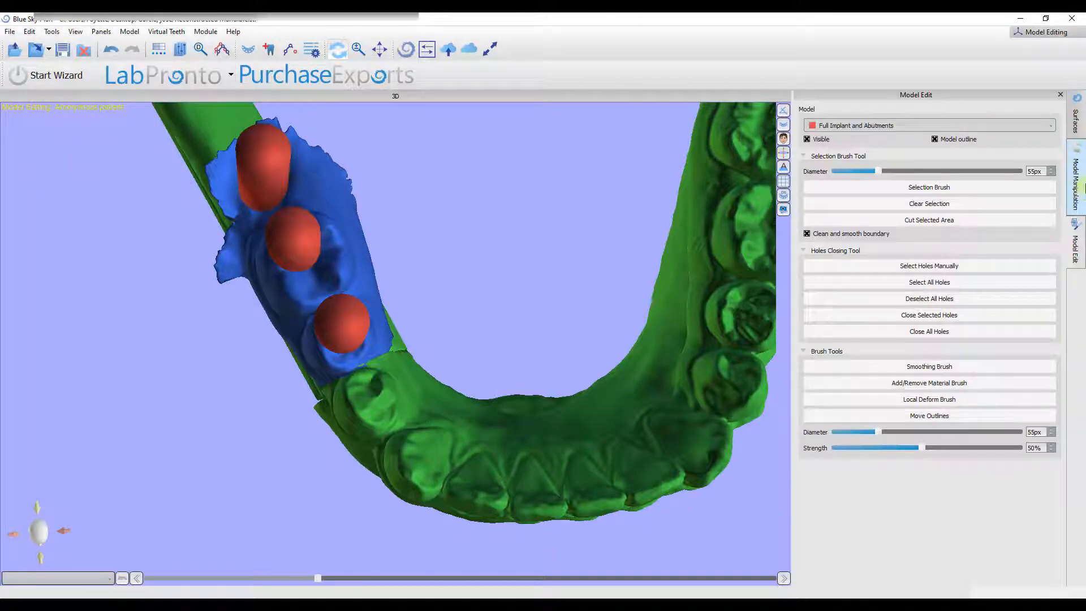
pyautogui.click(1082, 116)
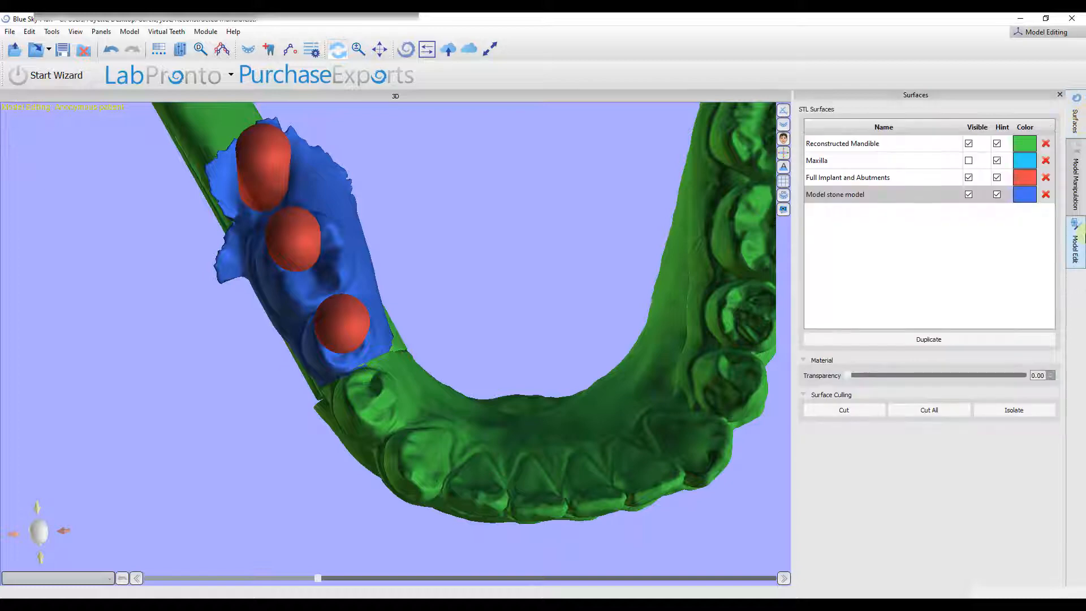
# Set the Model stone model as the active model for the Model Edit tools.
pyautogui.click(1076, 243)
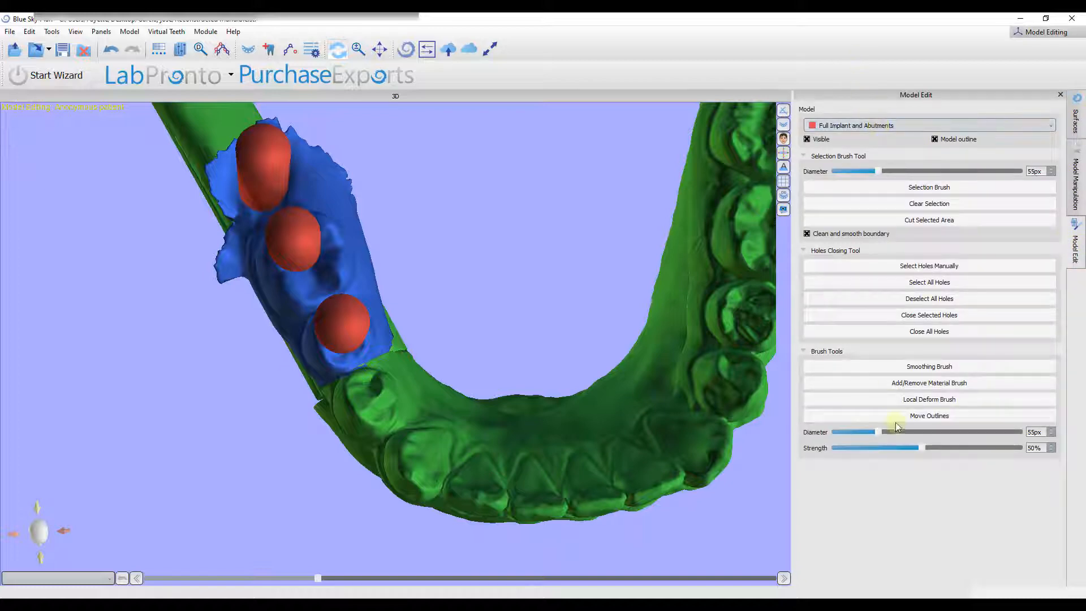
pyautogui.click(906, 123)
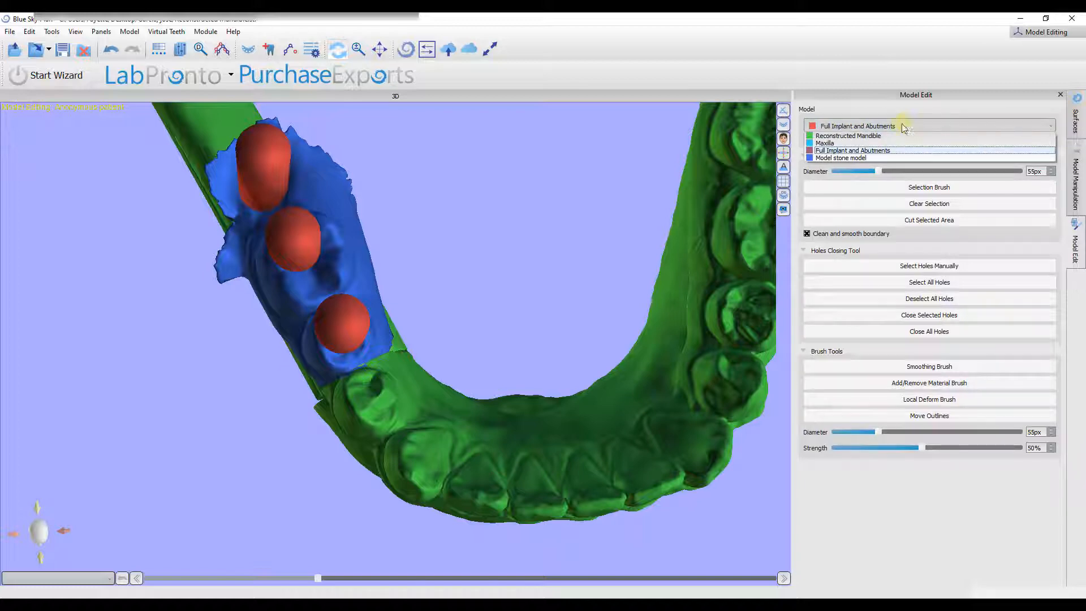
pyautogui.click(834, 158)
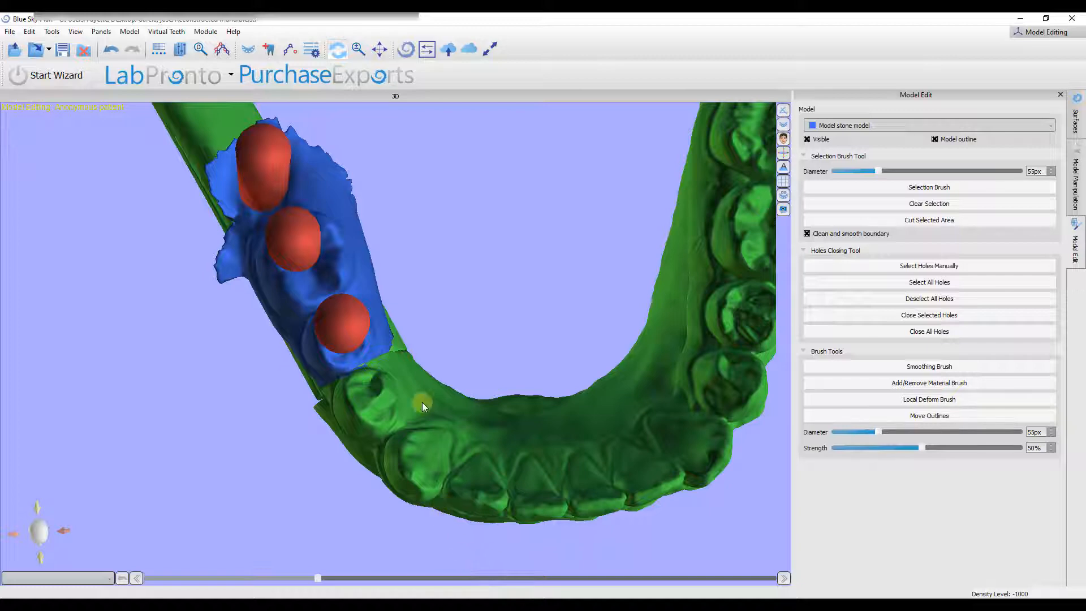
# Hide the Reconstructed Mandible to inspect the stone segment's cut front end, and return to the Model Edit tools.
pyautogui.moveTo(472, 521); pyautogui.dragTo(524, 339)
pyautogui.click(1076, 121)
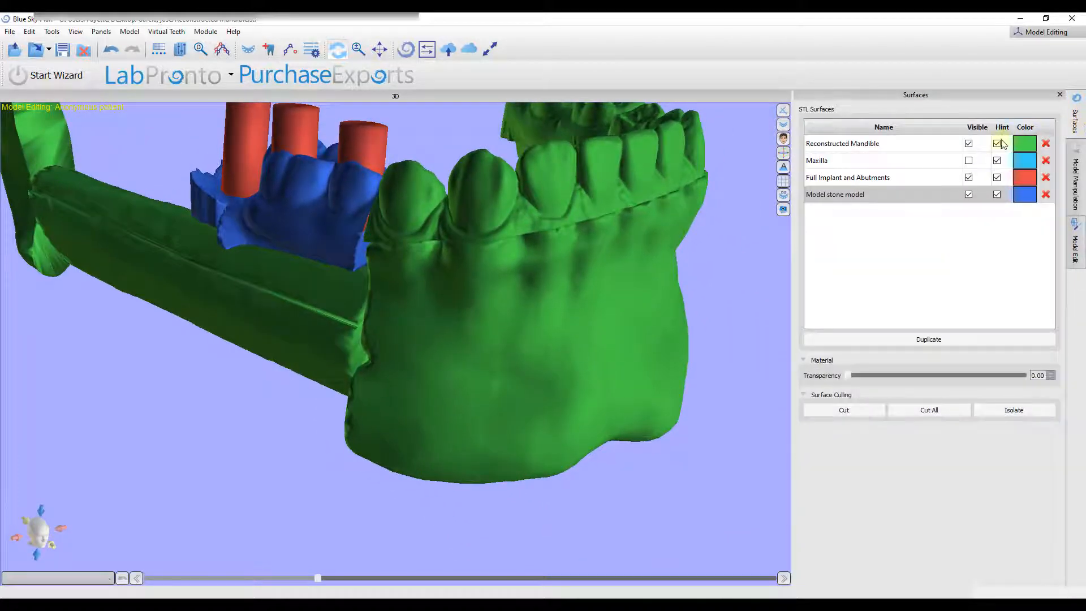
pyautogui.click(968, 144)
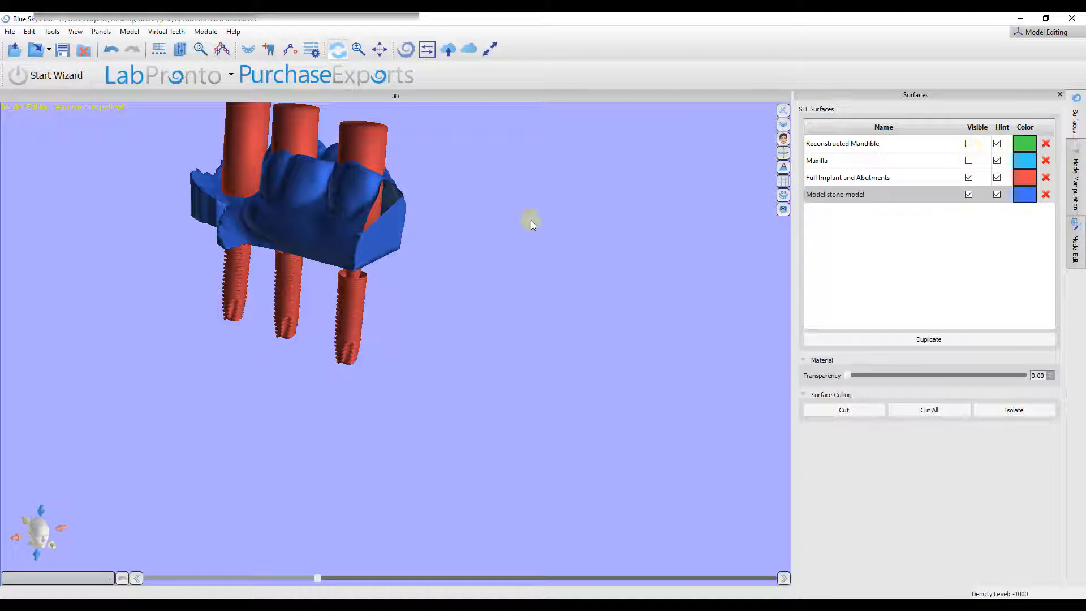
pyautogui.moveTo(517, 256); pyautogui.dragTo(389, 465)
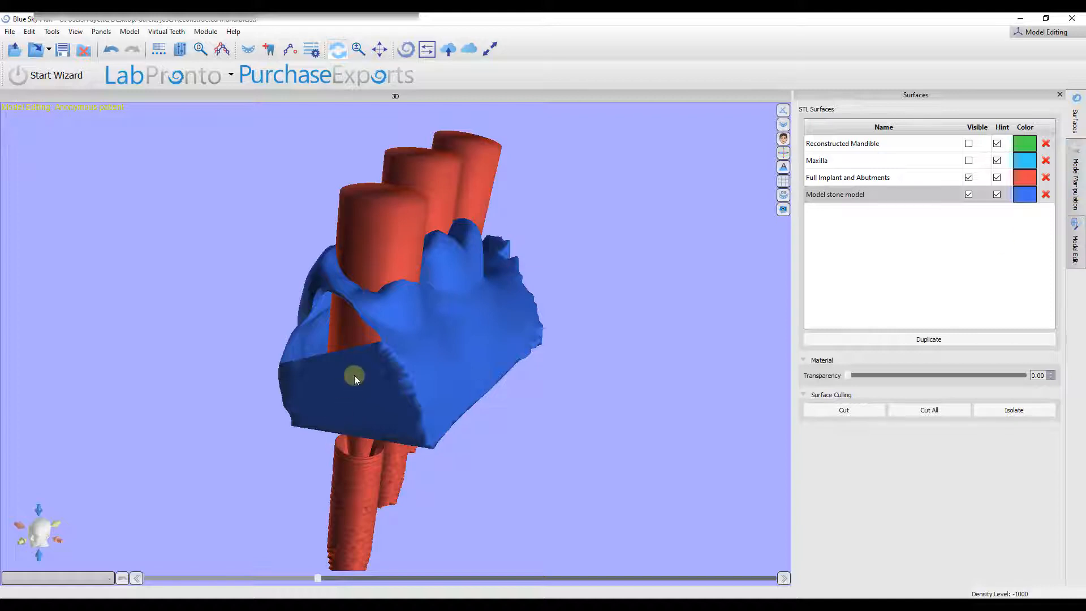
pyautogui.click(1074, 248)
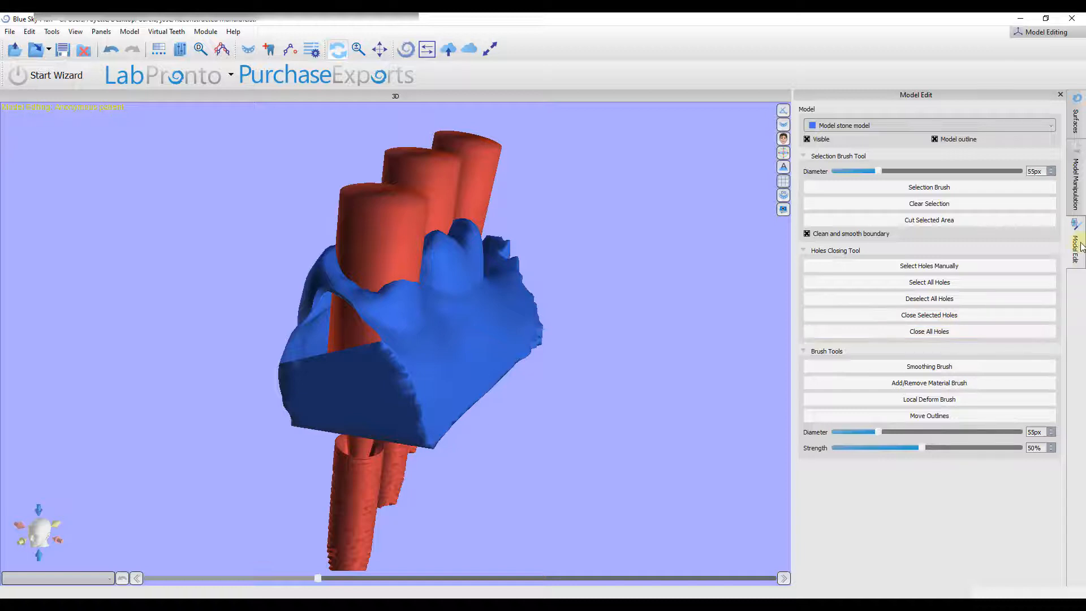
# Close all holes in the Model stone model and show the Reconstructed Mandible again.
pyautogui.click(893, 332)
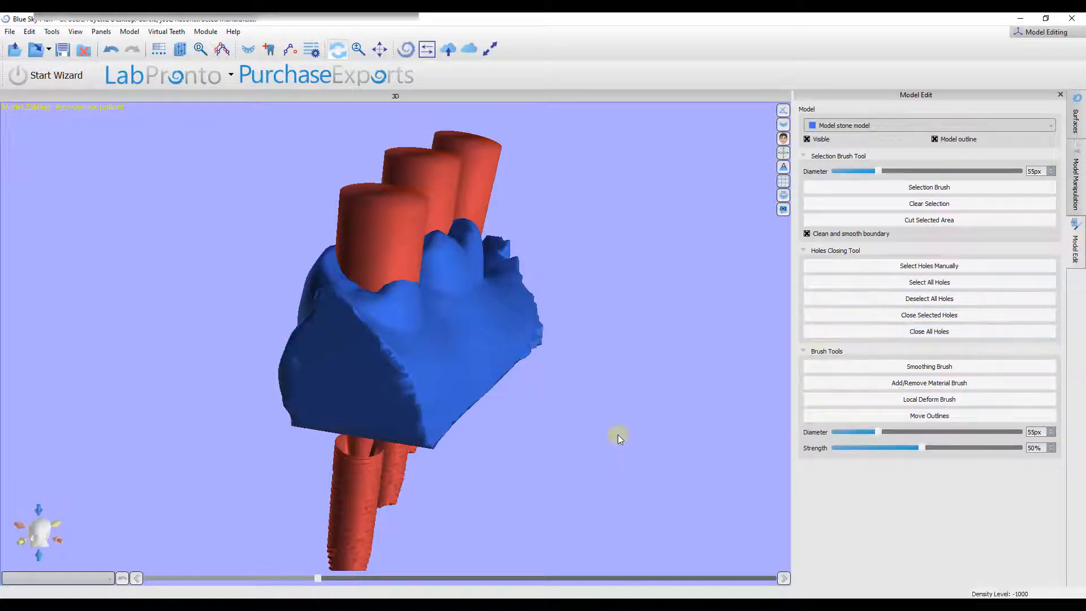
pyautogui.moveTo(553, 459); pyautogui.dragTo(608, 412)
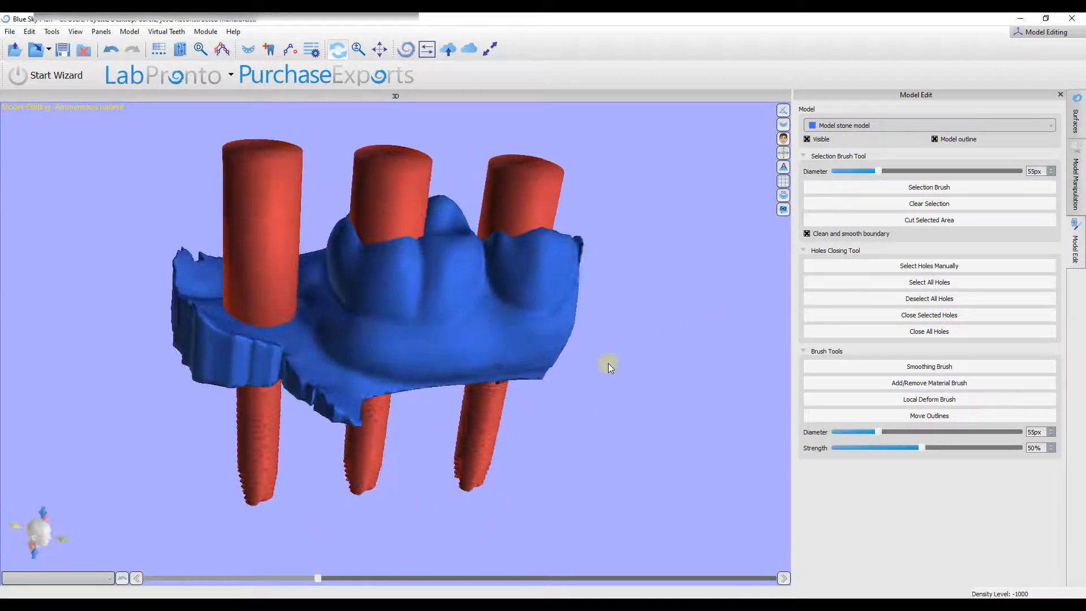
pyautogui.click(1077, 120)
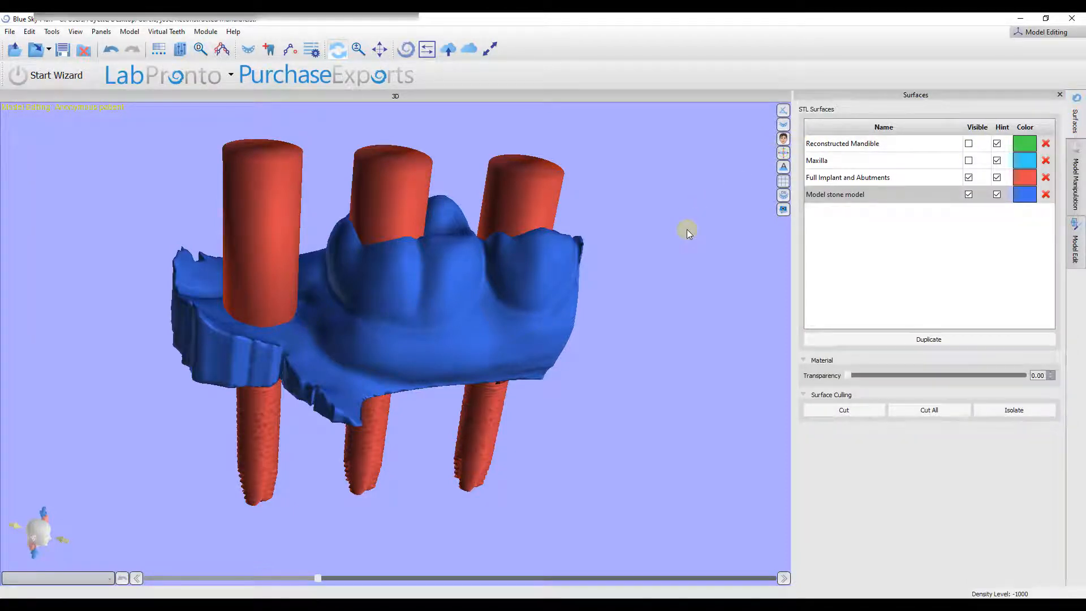
pyautogui.scroll(-5, 632, 330)
pyautogui.moveTo(527, 479); pyautogui.dragTo(796, 236)
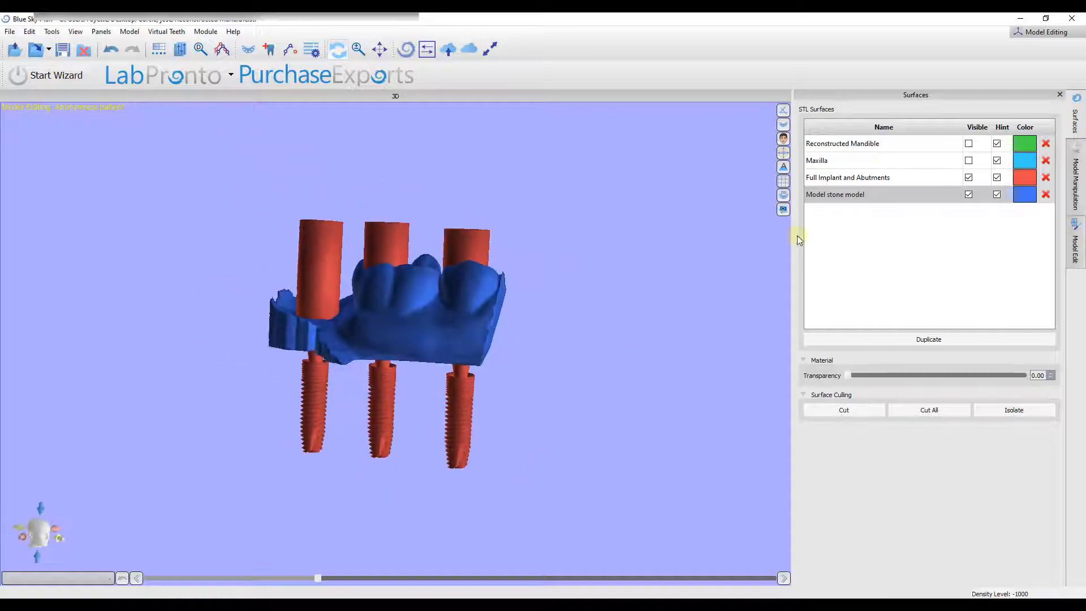
pyautogui.click(969, 144)
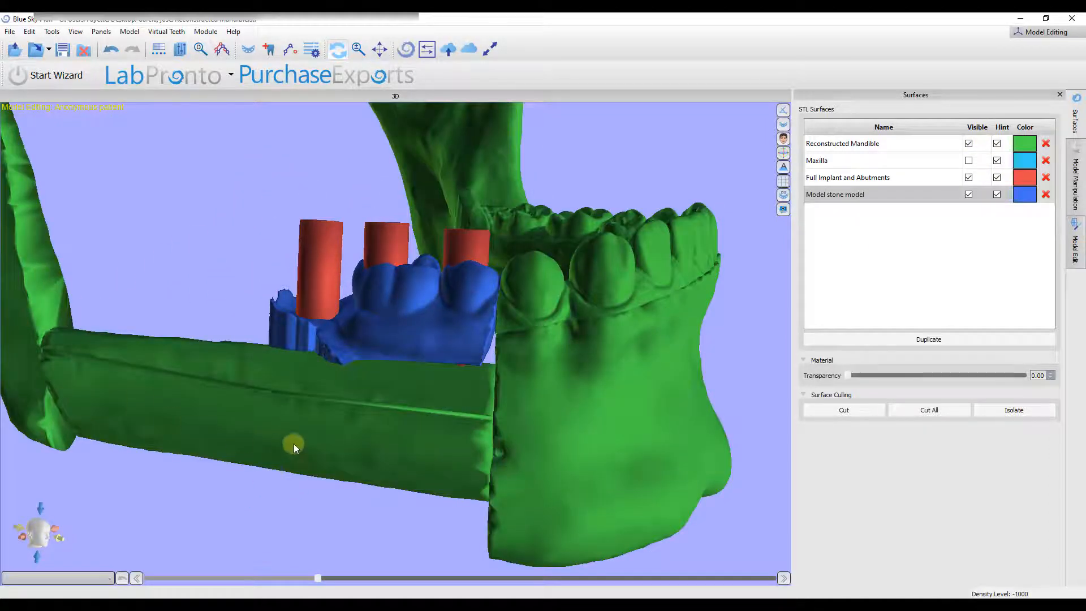
pyautogui.moveTo(294, 444); pyautogui.dragTo(468, 96)
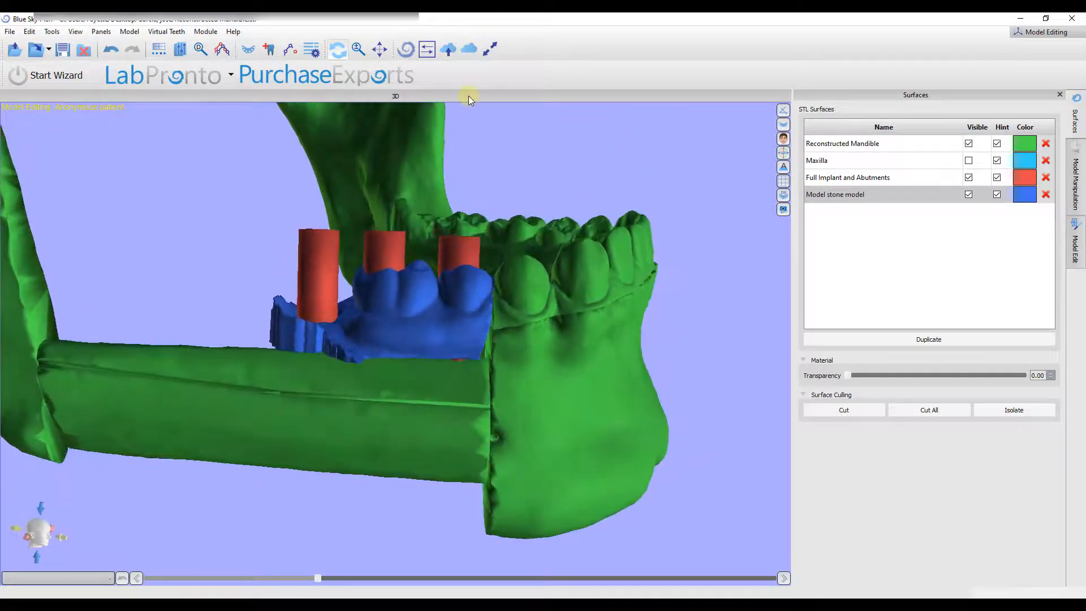
# Add a medium Right Mandibular First Molar from the Teeth Caps set and move it back over the rearmost abutment.
pyautogui.click(269, 50)
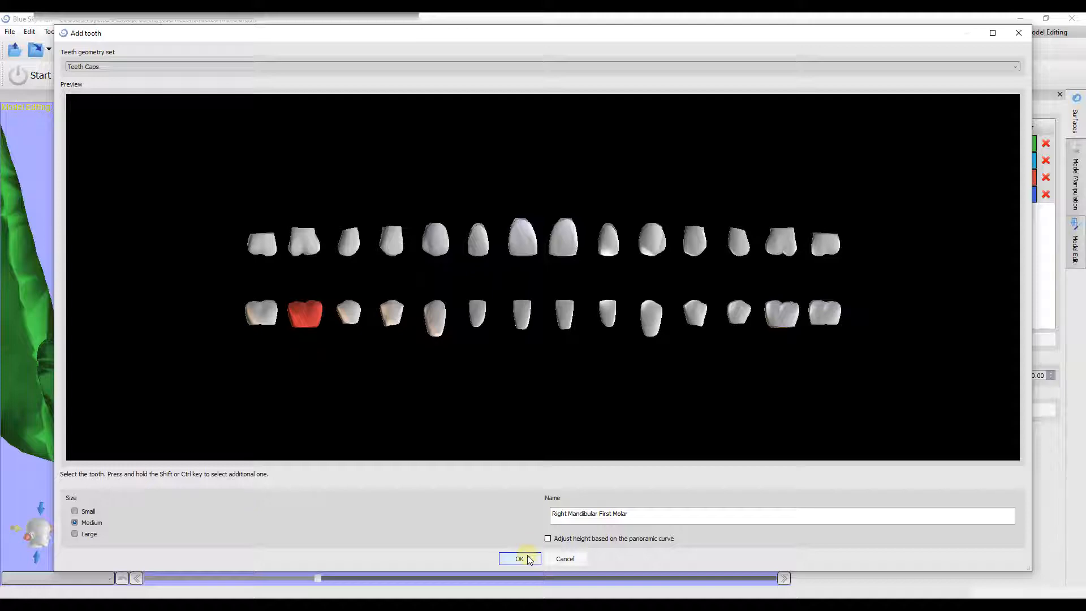
pyautogui.click(519, 559)
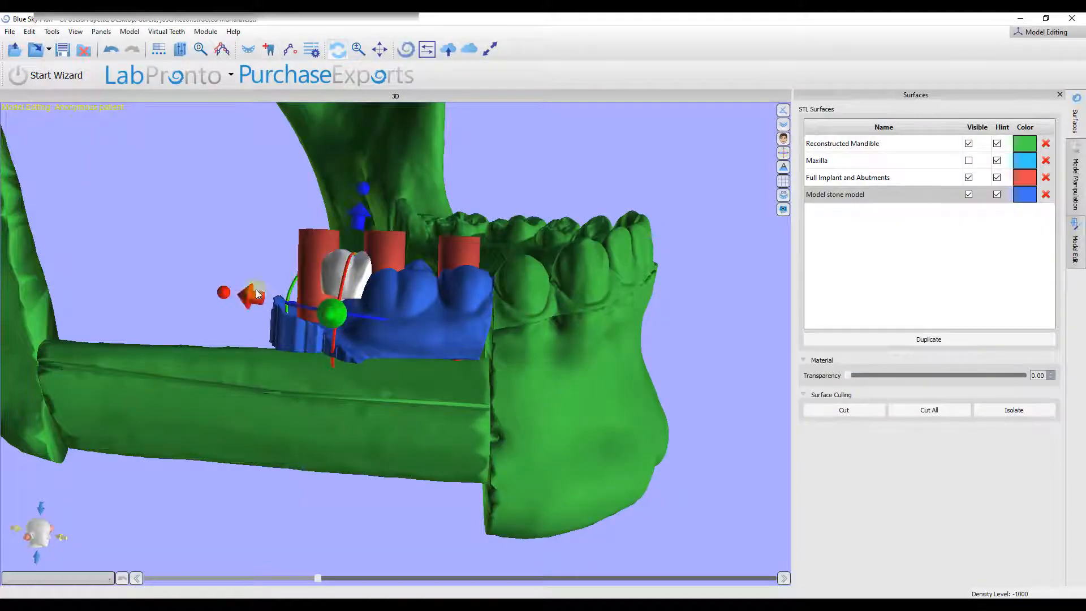
pyautogui.moveTo(255, 290); pyautogui.dragTo(224, 292)
pyautogui.moveTo(121, 294); pyautogui.dragTo(373, 434)
pyautogui.moveTo(176, 399); pyautogui.dragTo(384, 314)
# Widen the virtual molar sideways around the rearmost abutment and rotate it slightly about its vertical axis.
pyautogui.click(396, 396)
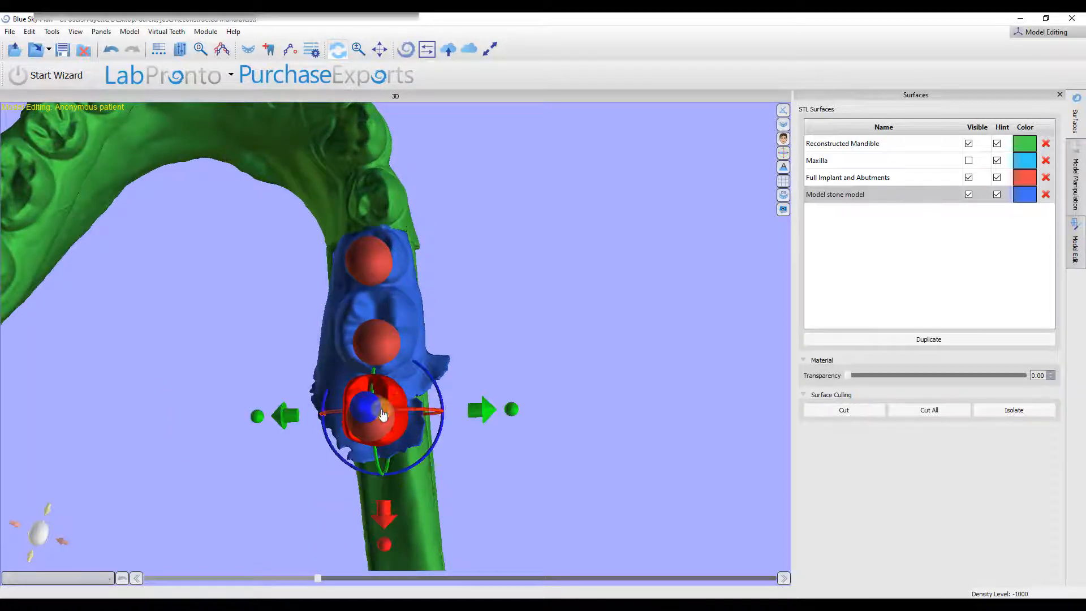
pyautogui.moveTo(522, 416); pyautogui.dragTo(533, 415)
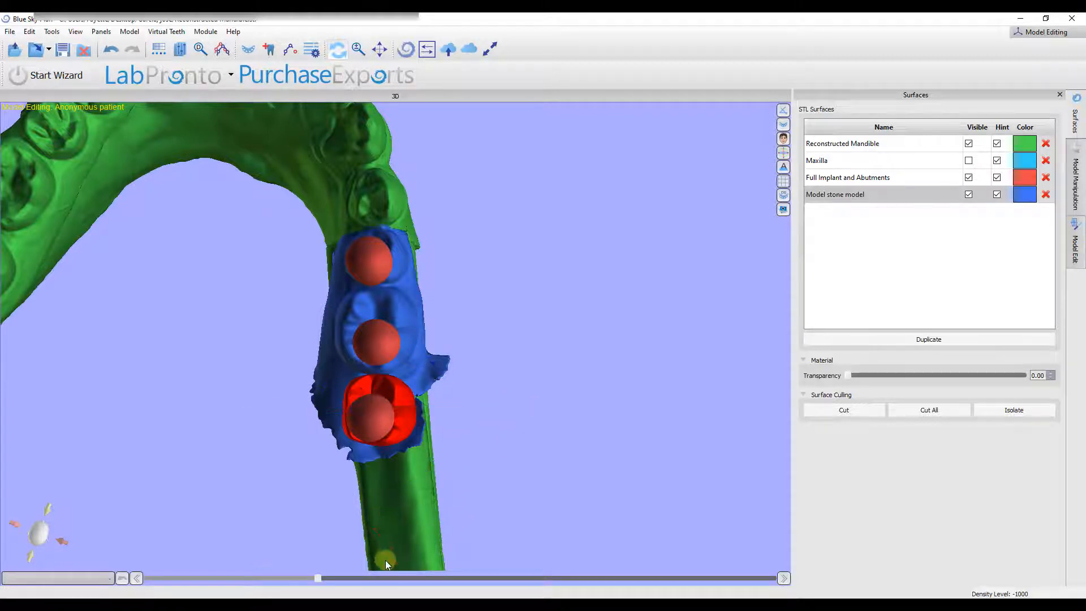
pyautogui.moveTo(456, 494); pyautogui.dragTo(426, 389)
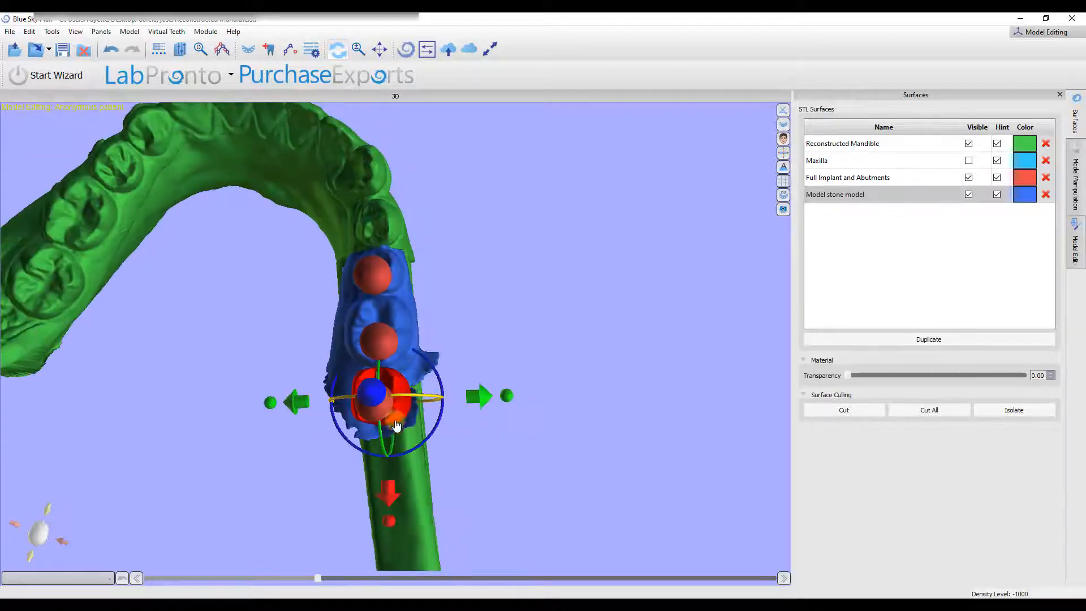
pyautogui.moveTo(393, 526)
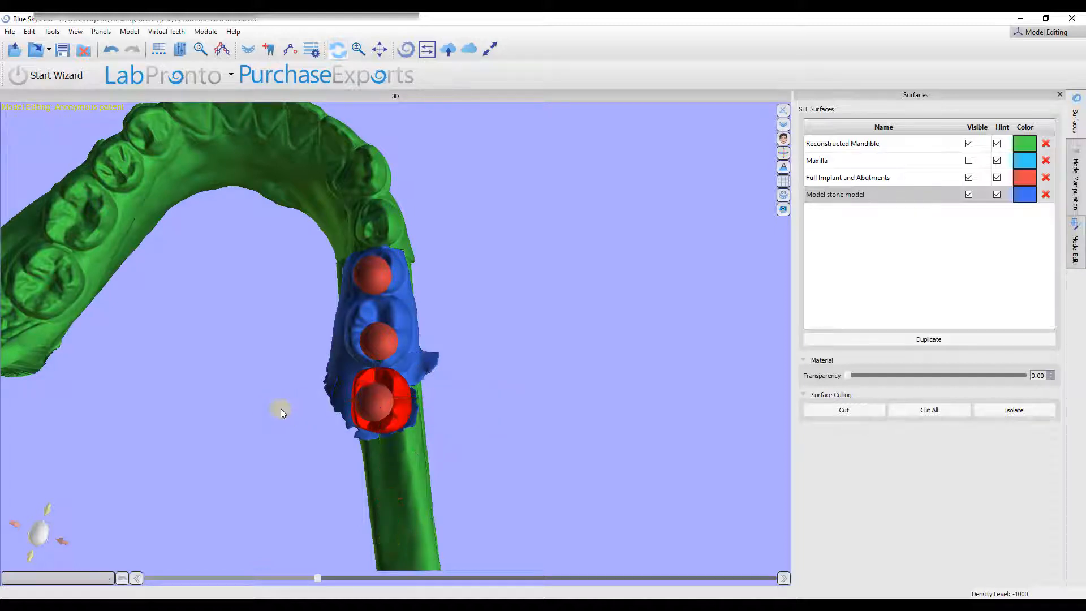
pyautogui.moveTo(269, 412); pyautogui.dragTo(257, 415)
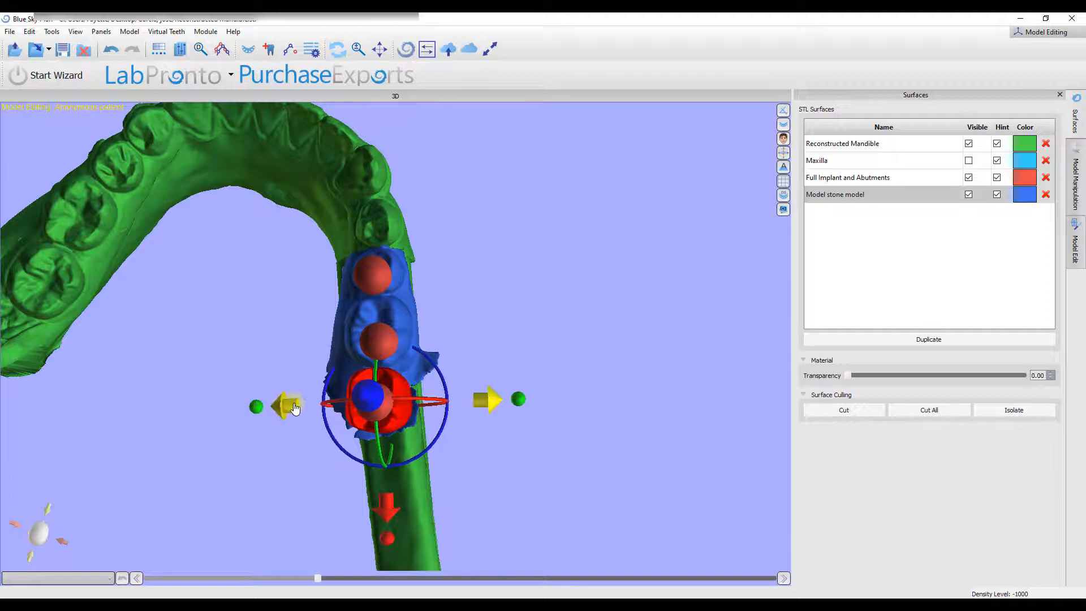
pyautogui.moveTo(391, 409)
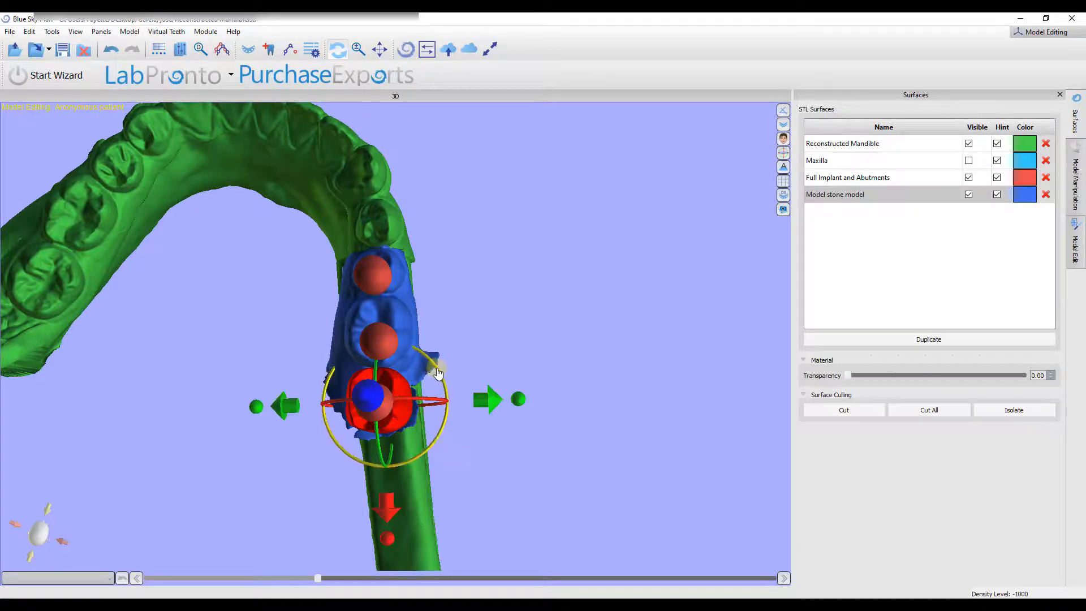
pyautogui.moveTo(439, 377); pyautogui.dragTo(440, 380)
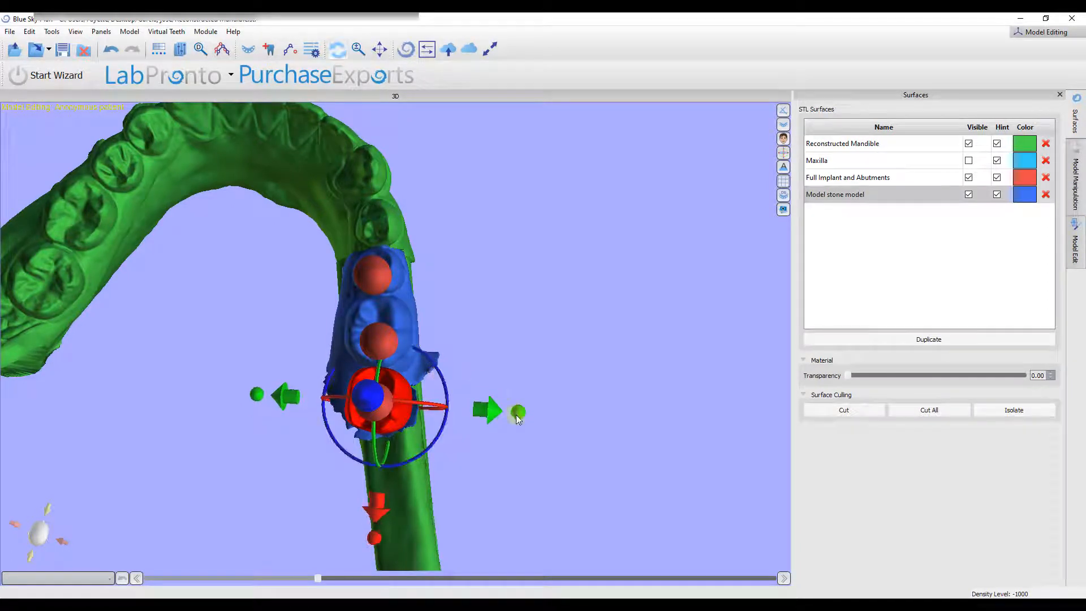
# Lower the virtual molar towards the stone segment and show the Maxilla to check its clearance from the upper teeth.
pyautogui.moveTo(516, 415); pyautogui.dragTo(342, 286)
pyautogui.moveTo(342, 285)
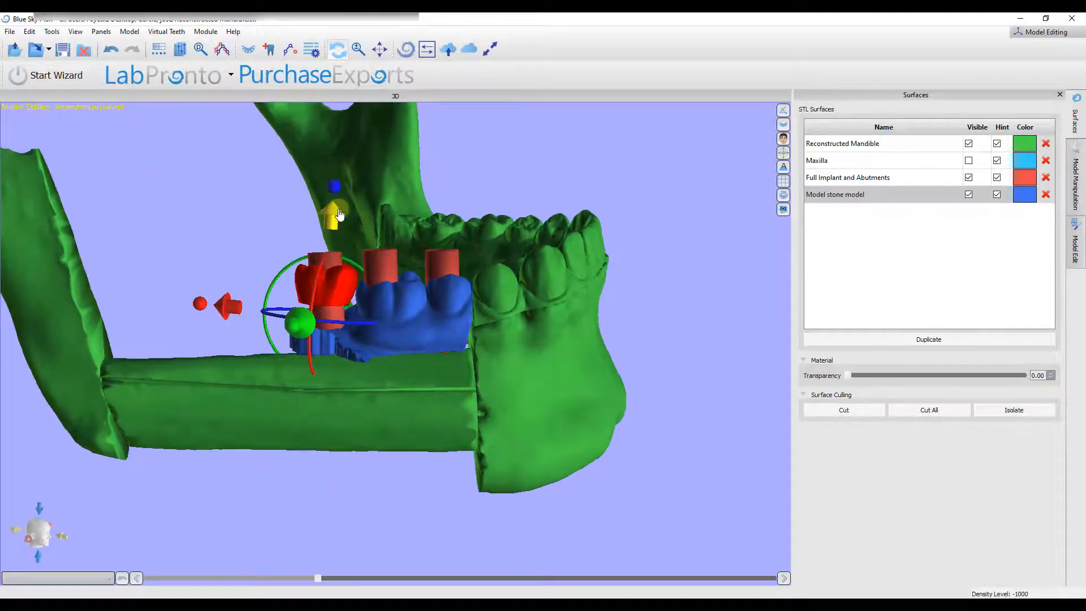
pyautogui.moveTo(334, 215); pyautogui.dragTo(334, 230)
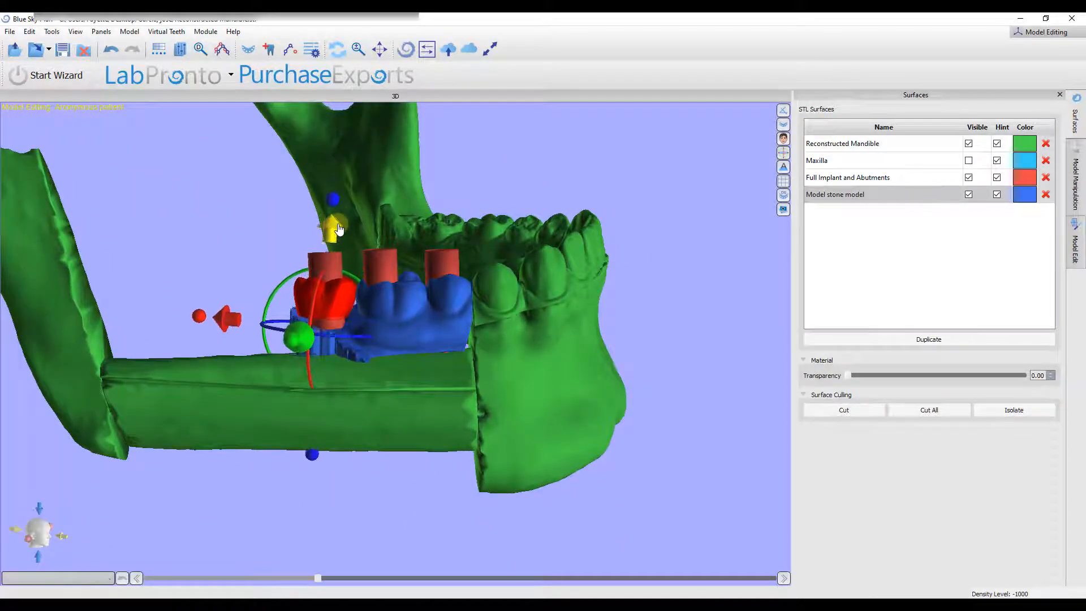
pyautogui.click(968, 160)
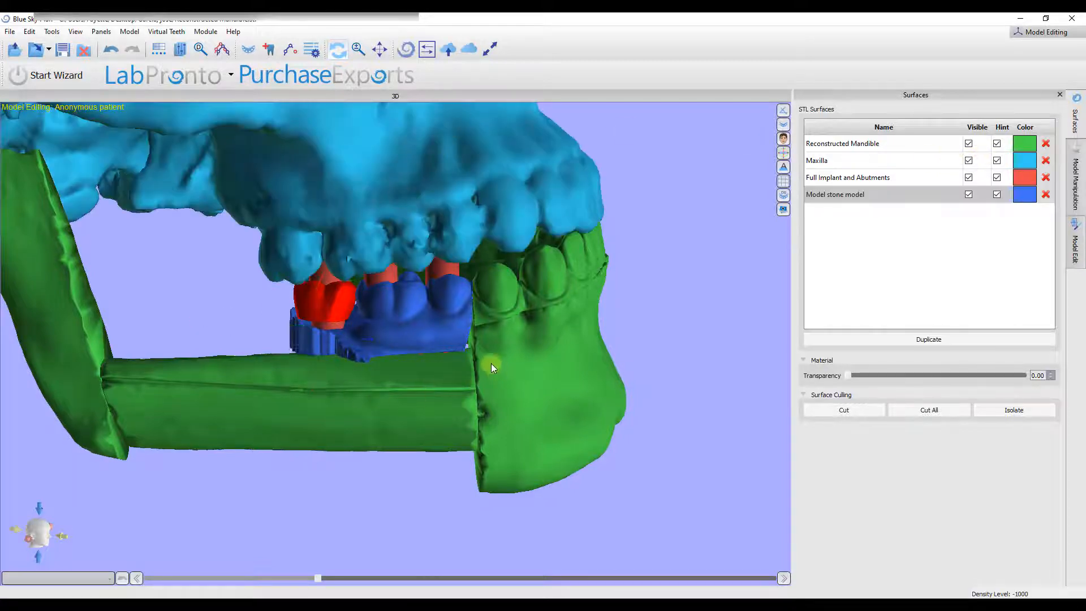
pyautogui.moveTo(490, 364); pyautogui.dragTo(419, 454)
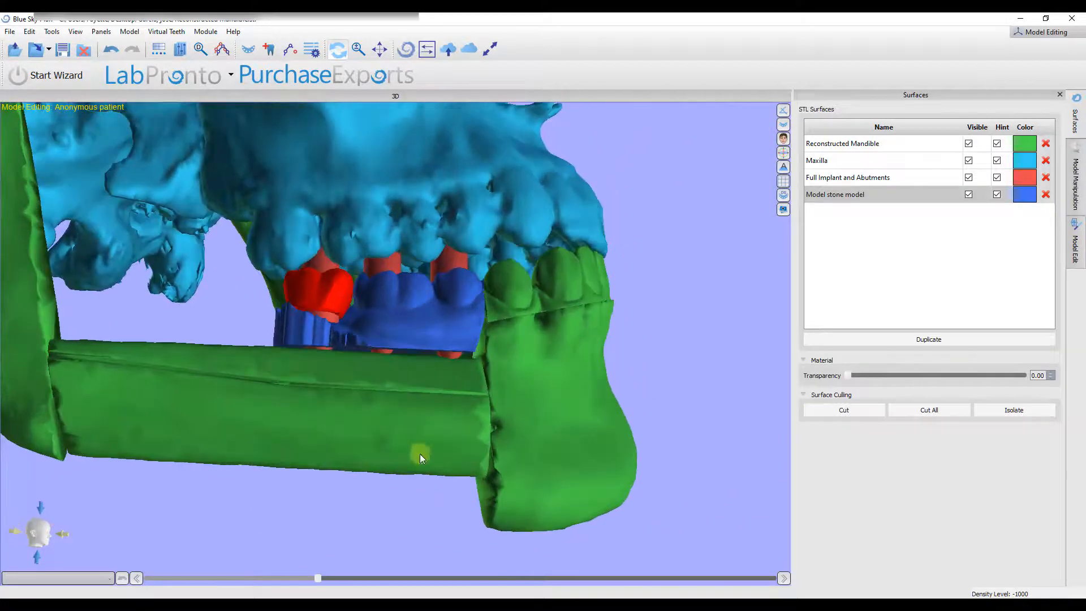
pyautogui.moveTo(350, 442); pyautogui.dragTo(506, 482)
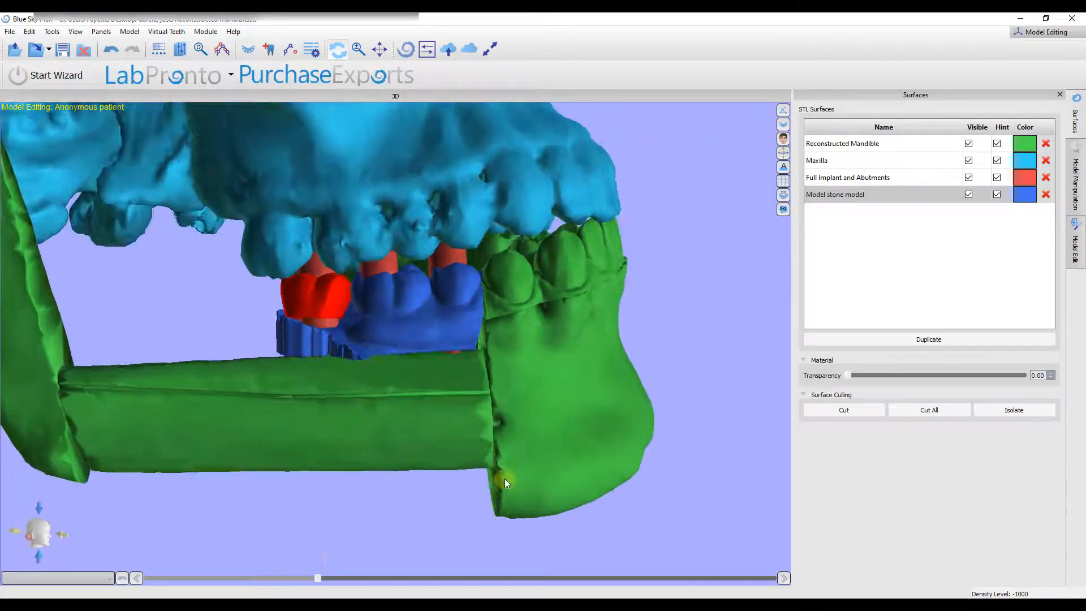
# Adjust the virtual molar's sideways alignment under the opposing upper molar, working from behind.
pyautogui.moveTo(605, 458); pyautogui.dragTo(398, 313)
pyautogui.click(398, 313)
pyautogui.moveTo(525, 322); pyautogui.dragTo(469, 362)
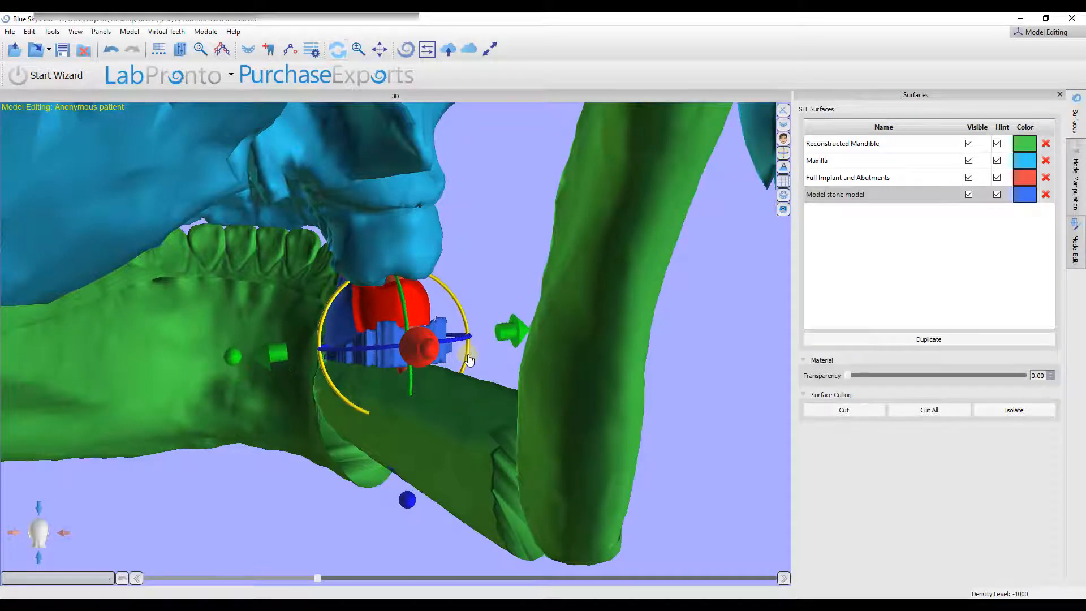
pyautogui.moveTo(518, 337); pyautogui.dragTo(135, 350)
pyautogui.moveTo(600, 343); pyautogui.dragTo(486, 373)
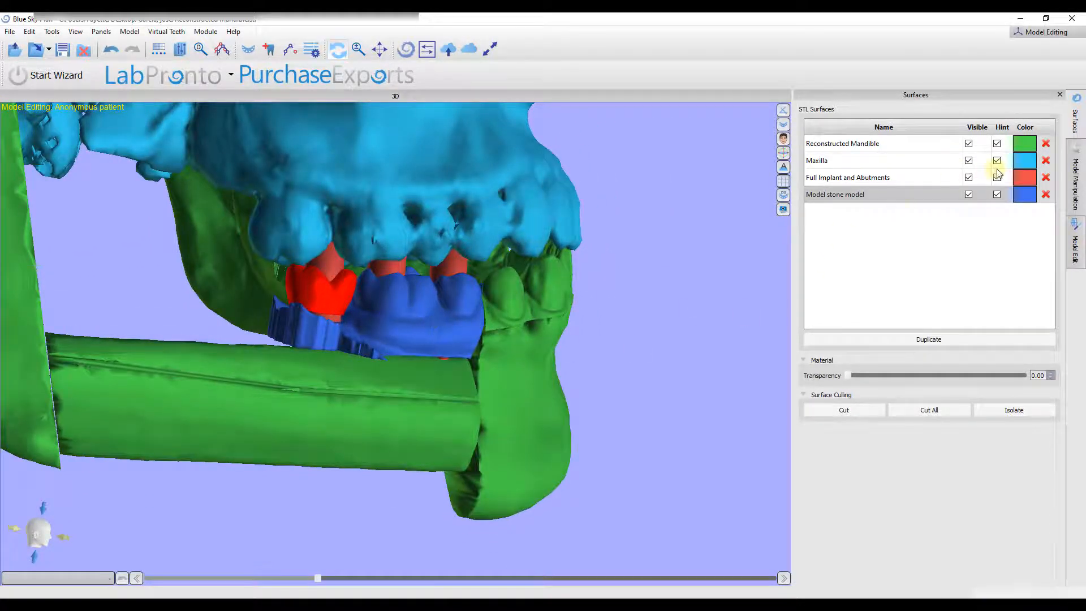
# Hide the Maxilla and refine the virtual molar's fit around the rearmost abutment from above.
pyautogui.click(968, 160)
pyautogui.moveTo(144, 172); pyautogui.dragTo(528, 434)
pyautogui.click(420, 376)
pyautogui.moveTo(424, 368); pyautogui.dragTo(154, 362)
pyautogui.click(387, 442)
pyautogui.click(384, 544)
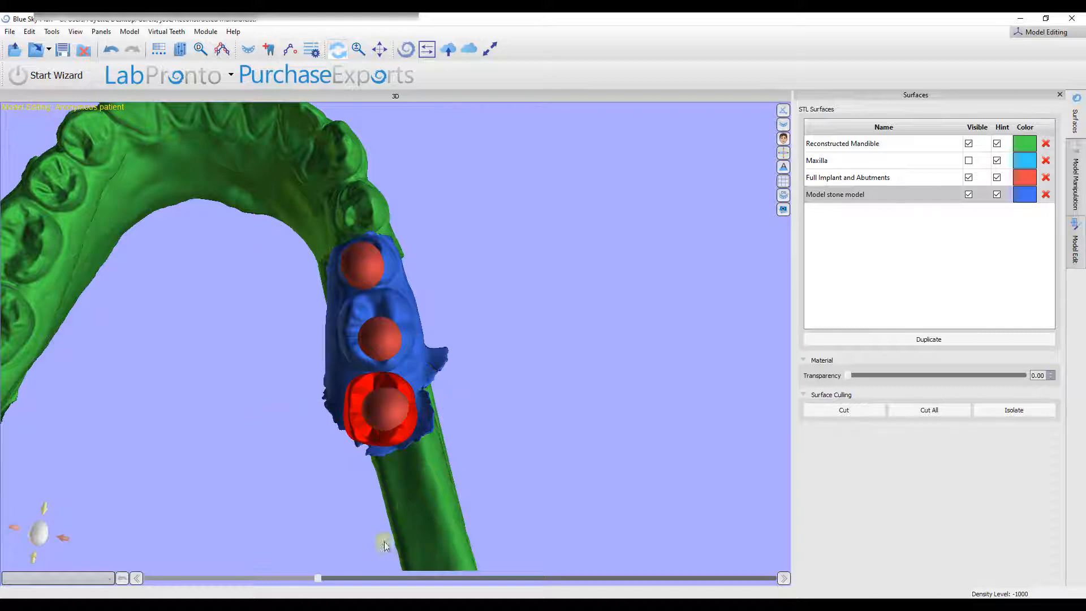
# Lengthen the virtual molar front to back and shift it slightly forward against the neighbouring stone tooth.
pyautogui.moveTo(649, 453); pyautogui.dragTo(652, 392, button='middle')
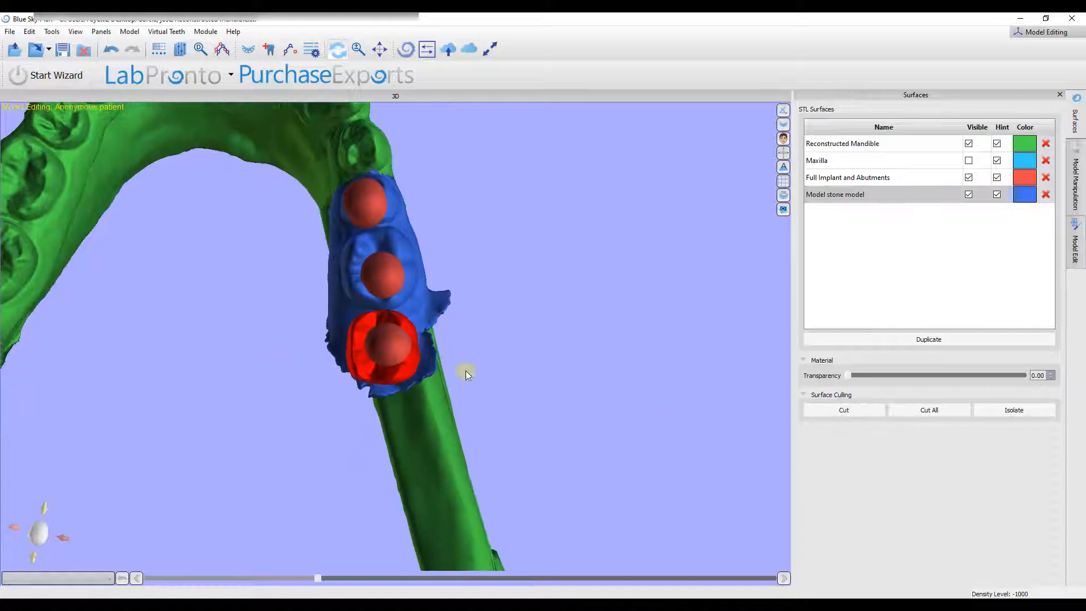
pyautogui.click(395, 374)
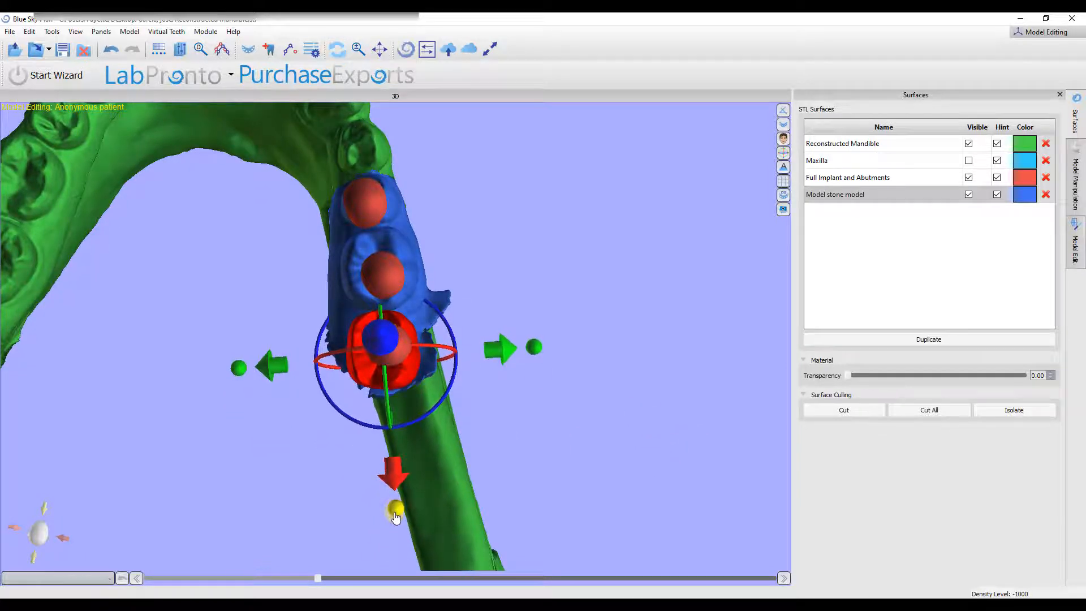
pyautogui.moveTo(395, 470); pyautogui.dragTo(397, 462)
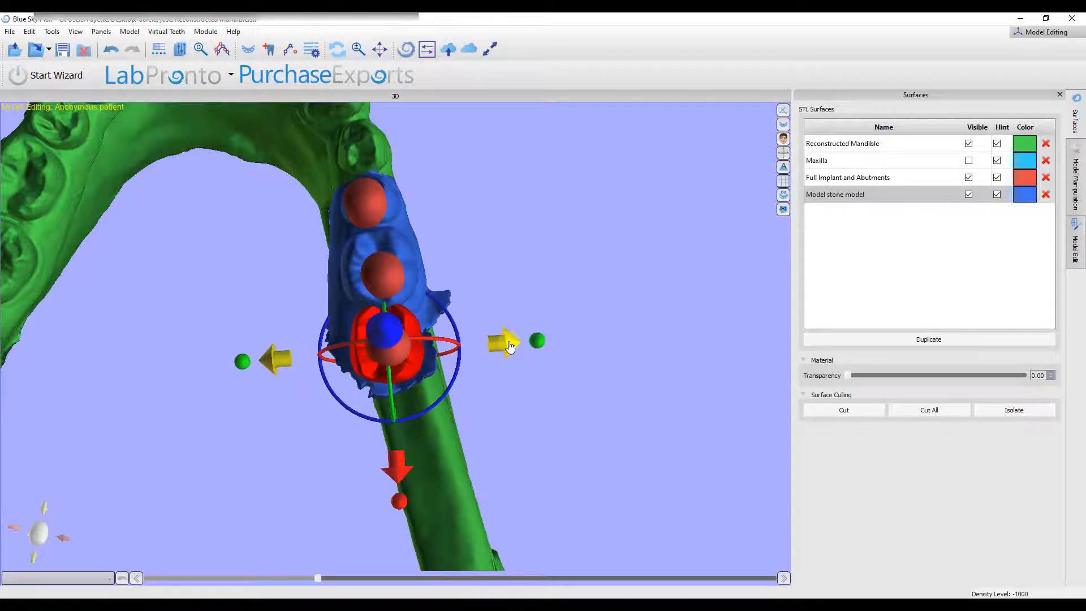
pyautogui.moveTo(522, 436); pyautogui.dragTo(553, 187)
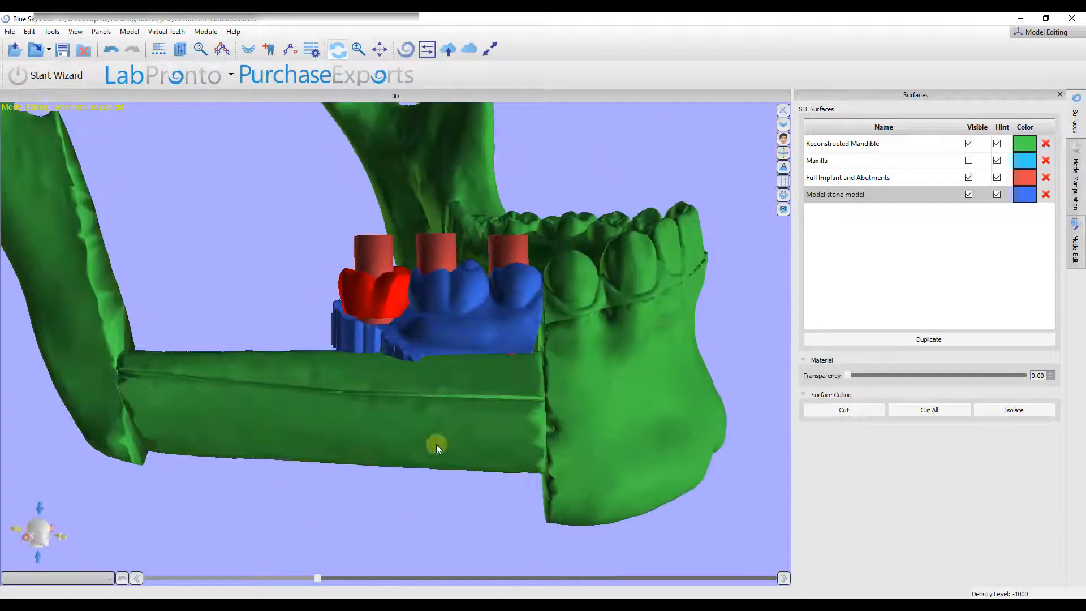
# Adjust the virtual molar's height and vertical position from the side so that it sits down on the stone segment.
pyautogui.moveTo(436, 446); pyautogui.dragTo(475, 438)
pyautogui.click(396, 317)
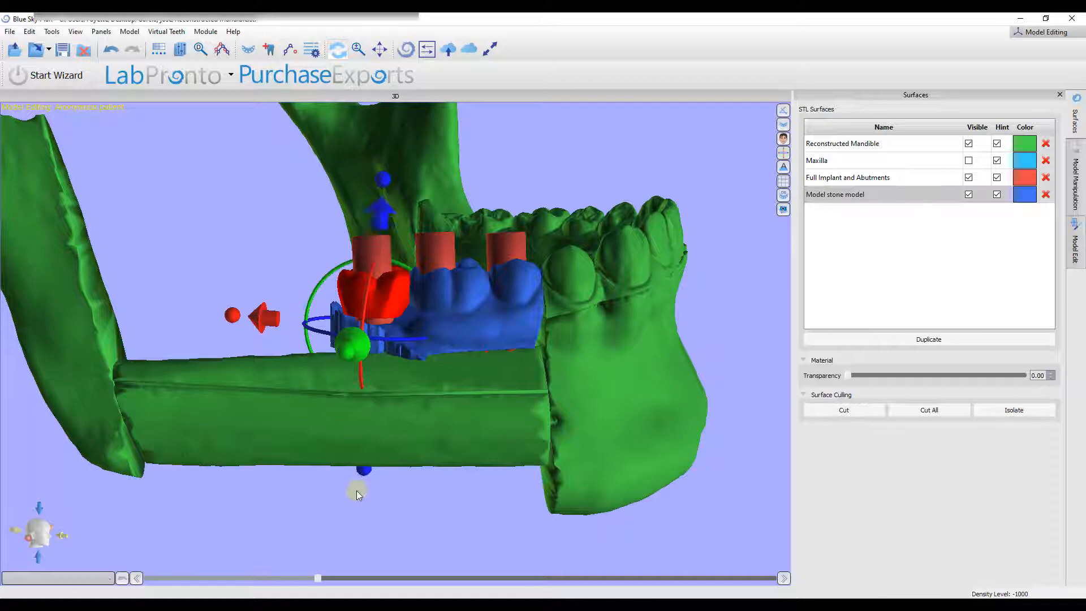
pyautogui.click(356, 493)
pyautogui.click(383, 288)
pyautogui.click(398, 493)
pyautogui.click(375, 296)
pyautogui.click(359, 469)
pyautogui.click(380, 305)
pyautogui.click(360, 480)
pyautogui.moveTo(368, 473); pyautogui.dragTo(633, 350)
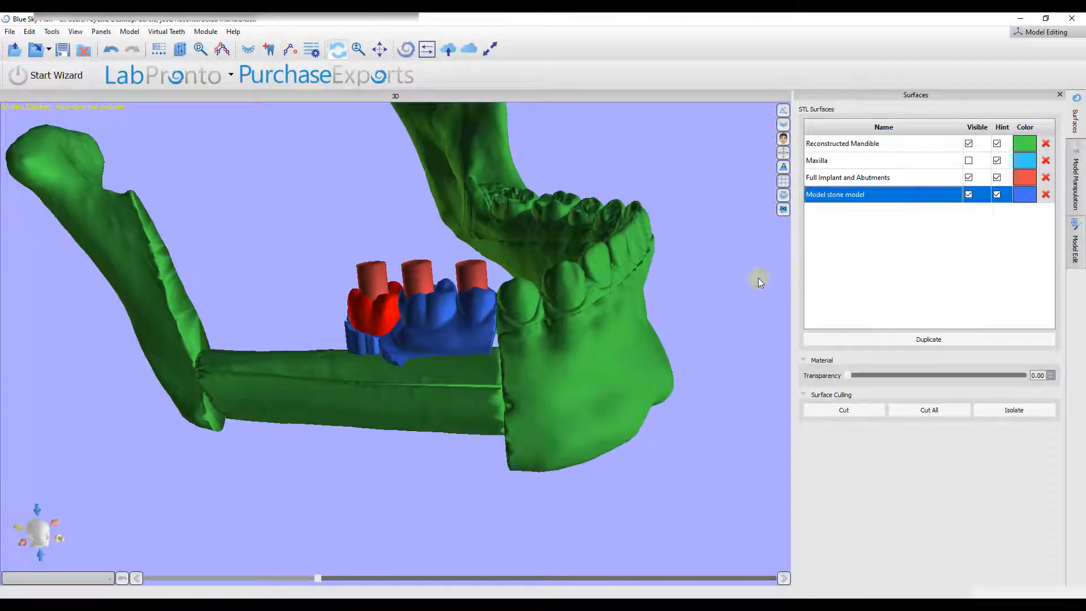
# Switch from the Model Editing module to the Advanced surgical guide module.
pyautogui.moveTo(715, 281); pyautogui.dragTo(483, 335)
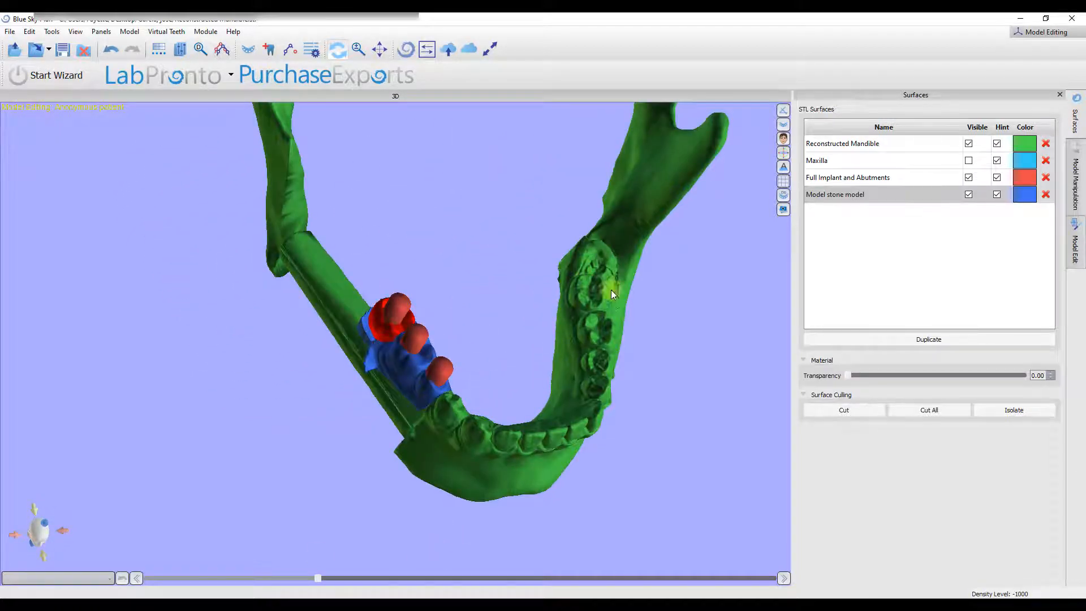
pyautogui.click(1053, 32)
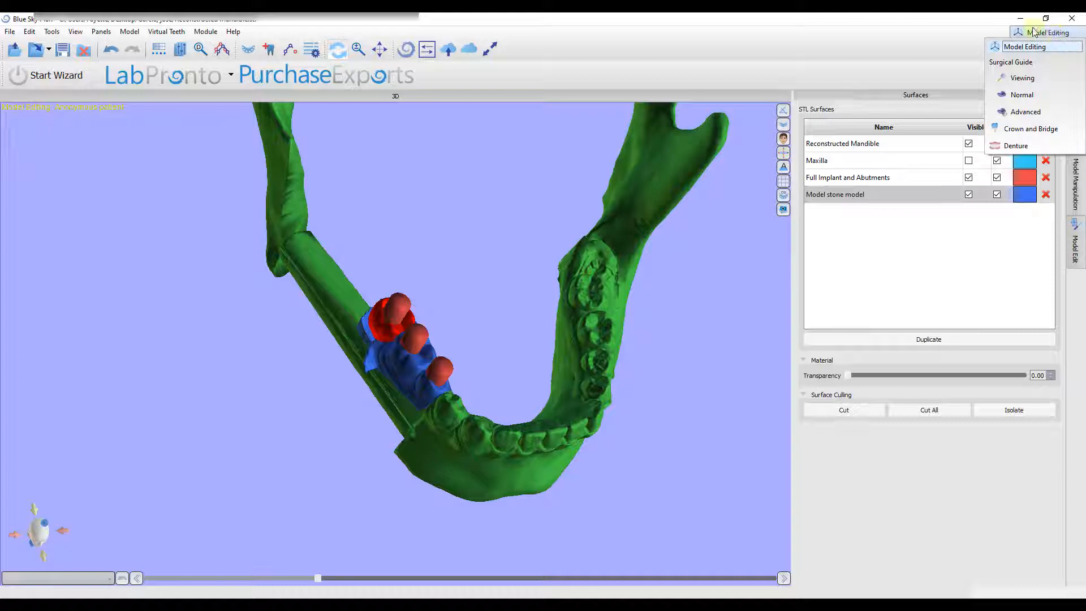
pyautogui.click(1043, 33)
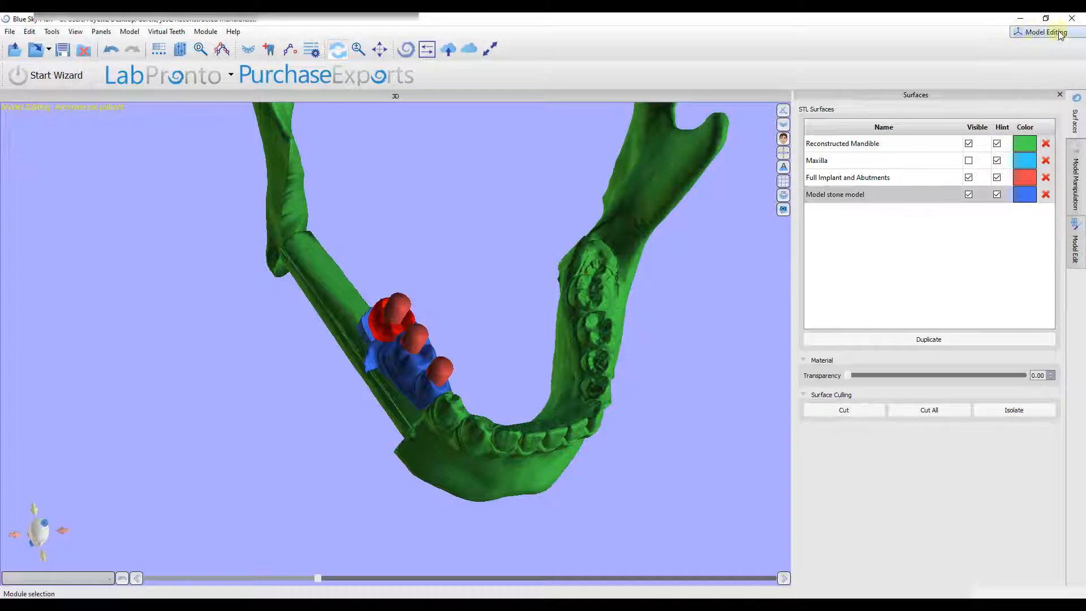
pyautogui.click(1058, 33)
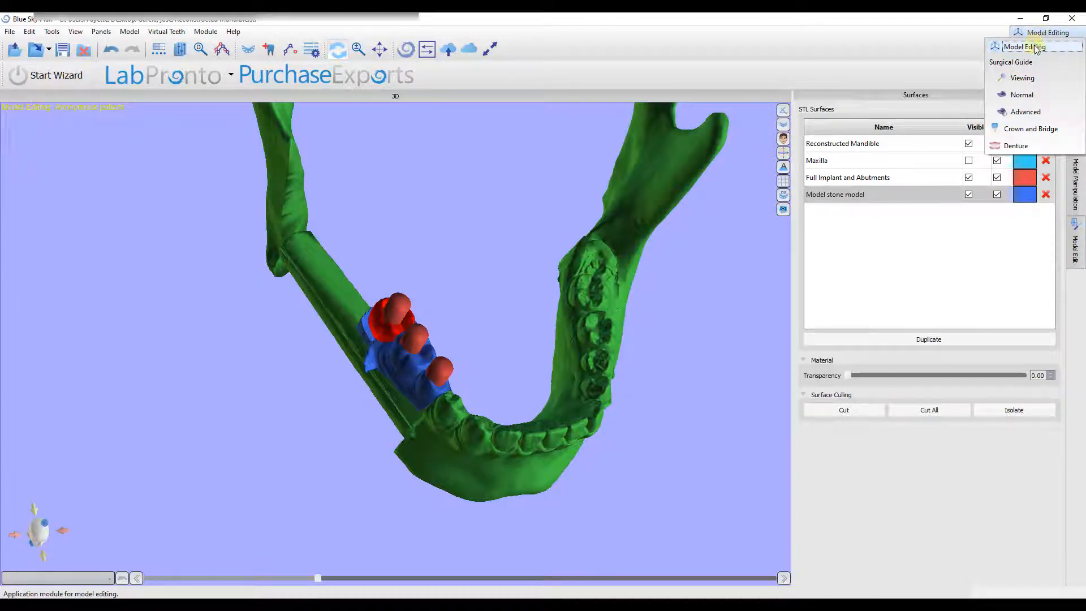
pyautogui.click(1035, 113)
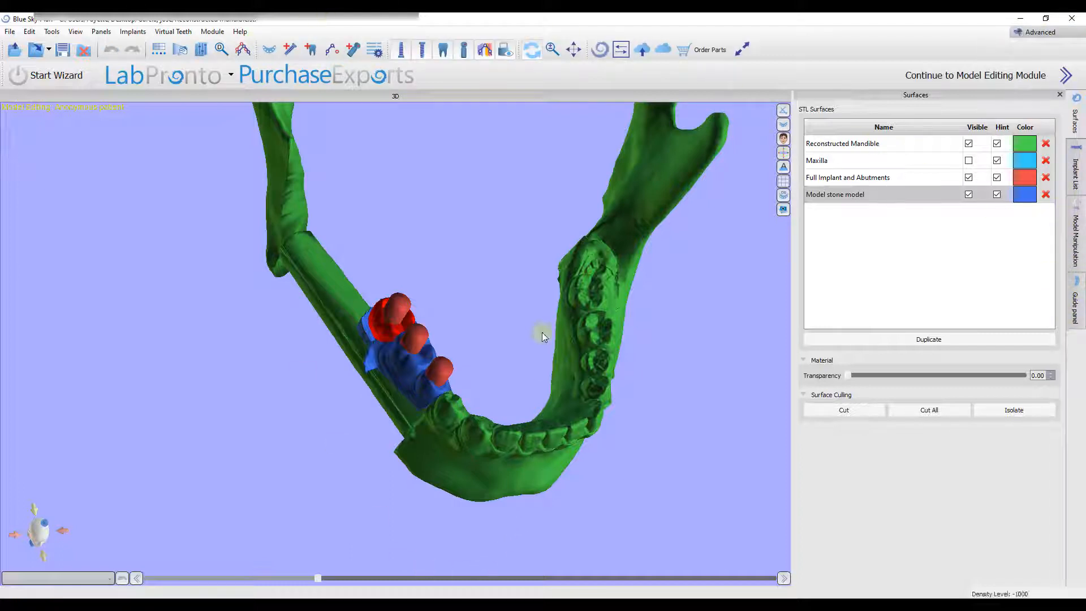
pyautogui.moveTo(541, 336); pyautogui.dragTo(488, 324)
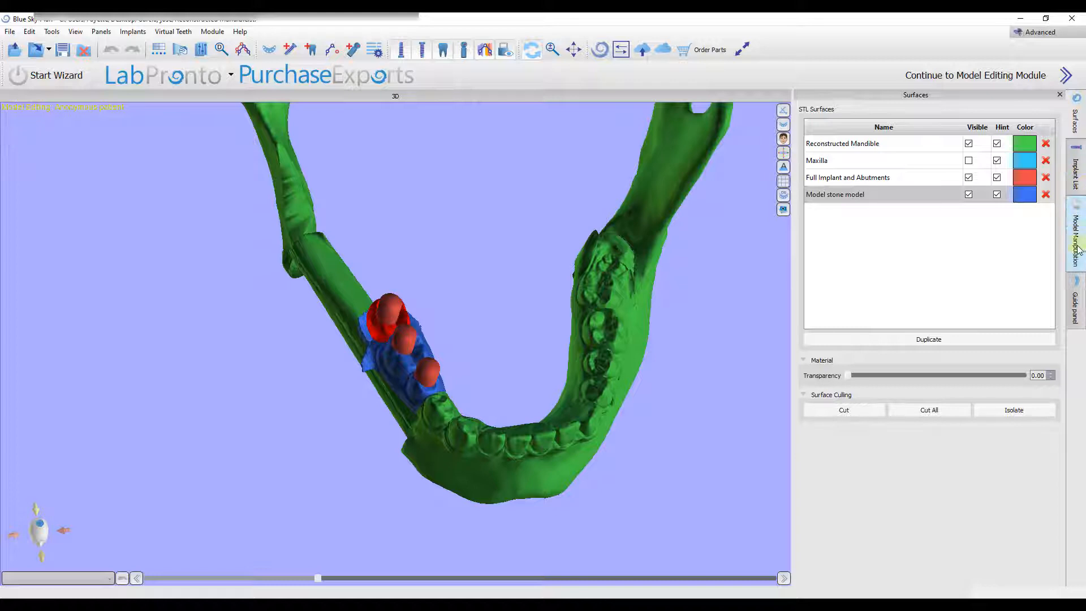
# Open the guide fabrication settings, choose Reconstructed Mandible as the fabrication model and set the guide quality to Very high.
pyautogui.click(1076, 310)
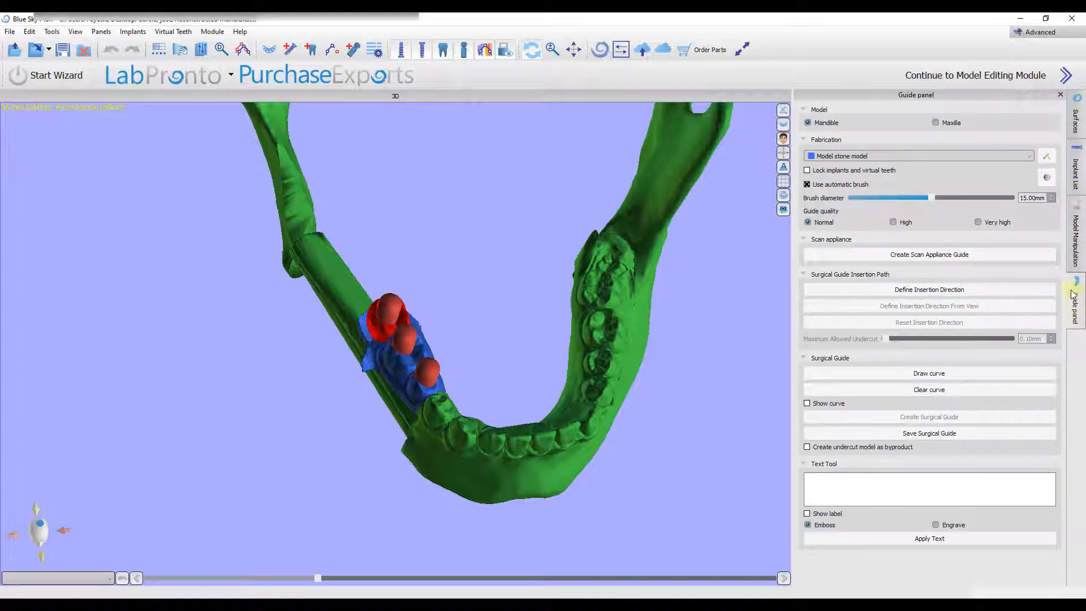
pyautogui.click(102, 32)
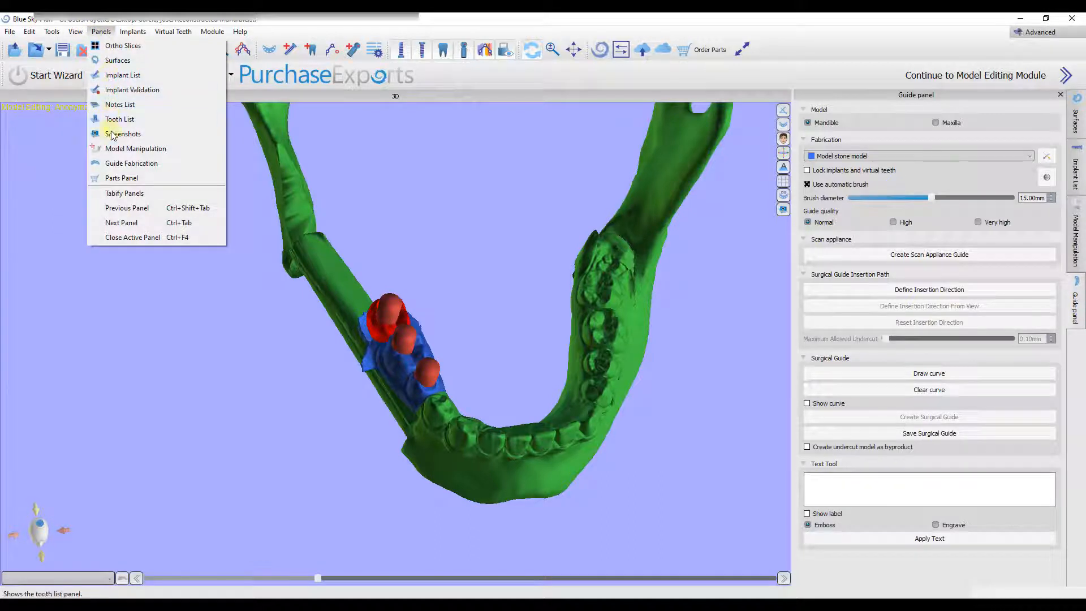
pyautogui.click(445, 178)
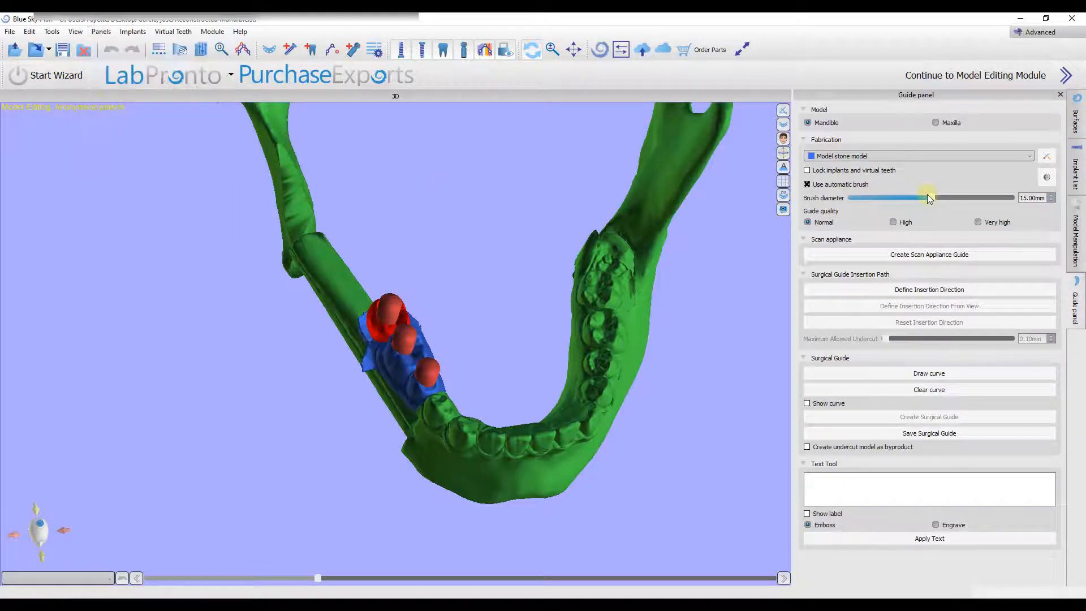
pyautogui.moveTo(412, 478); pyautogui.dragTo(483, 436)
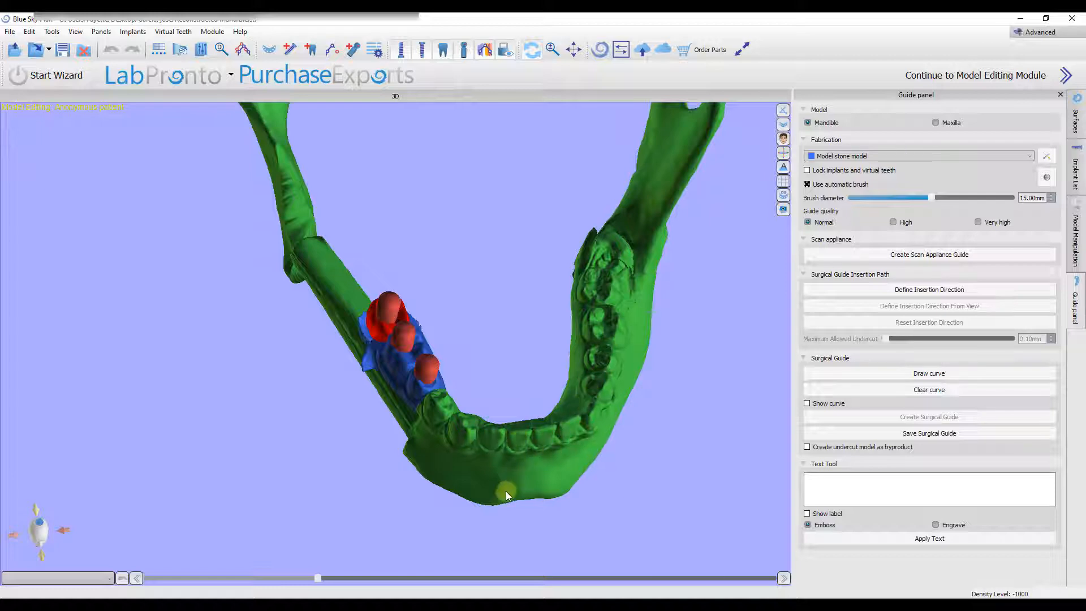
pyautogui.moveTo(505, 491); pyautogui.dragTo(646, 382)
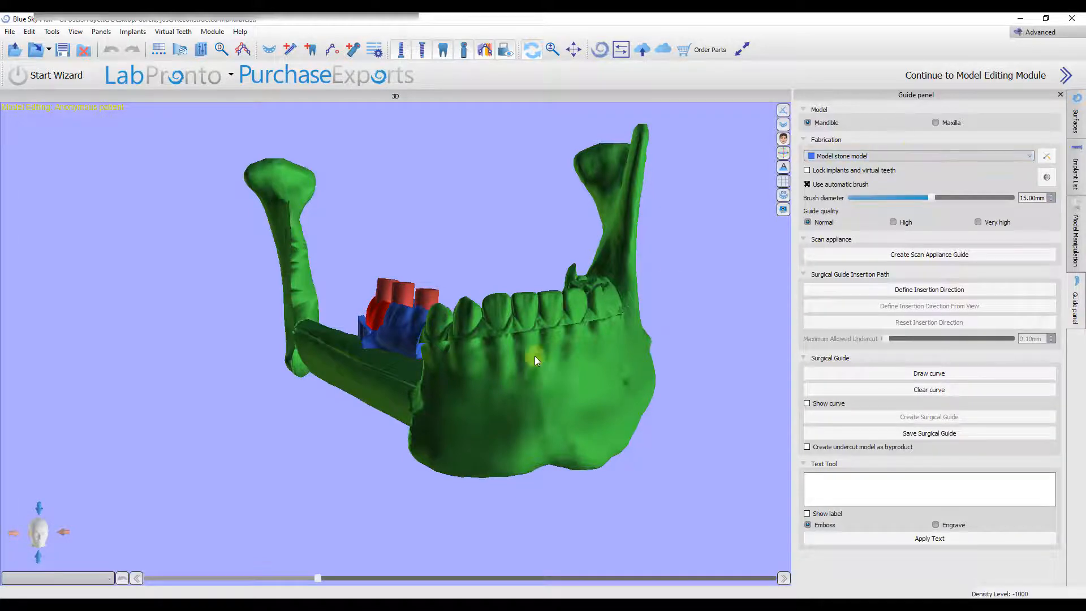
pyautogui.moveTo(534, 355); pyautogui.dragTo(457, 348)
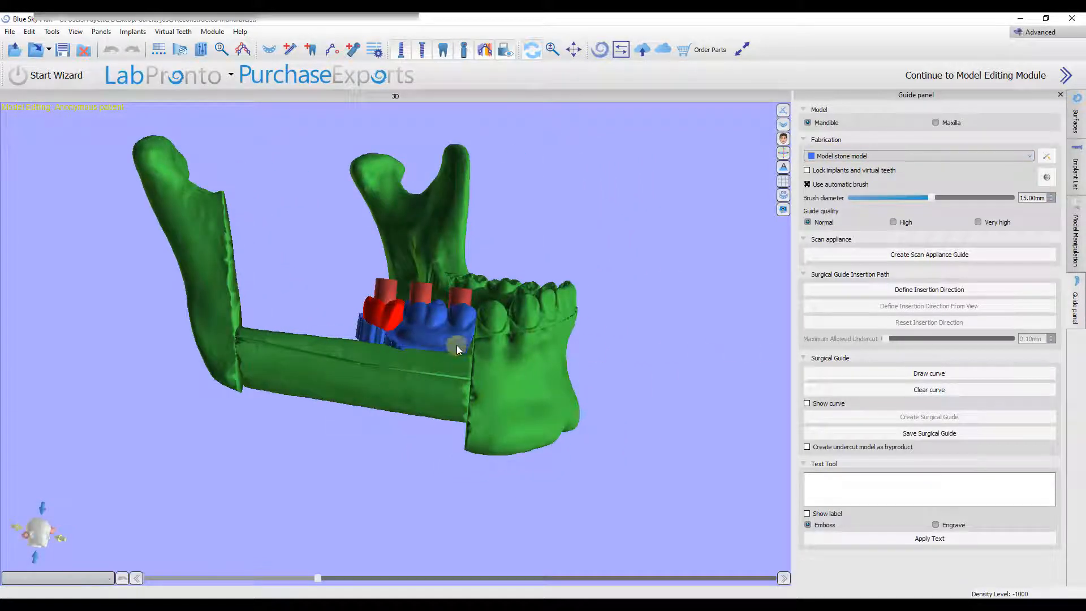
pyautogui.click(925, 155)
pyautogui.click(874, 165)
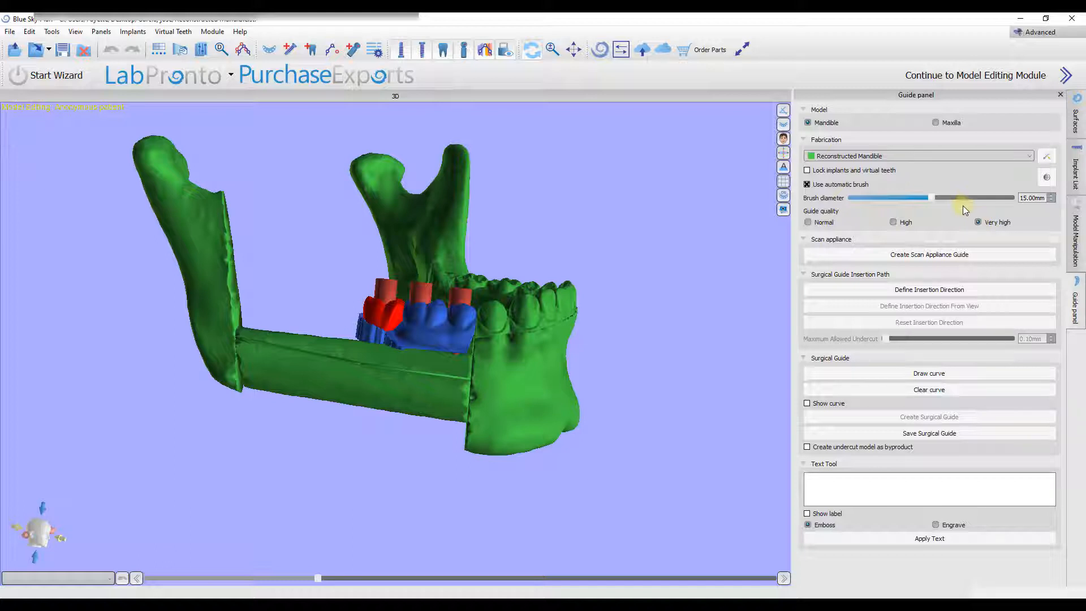
# Draw the surgical guide curve along the outer gumline, from the tooth beside the stone segment past the front teeth to the opposite premolar.
pyautogui.click(922, 378)
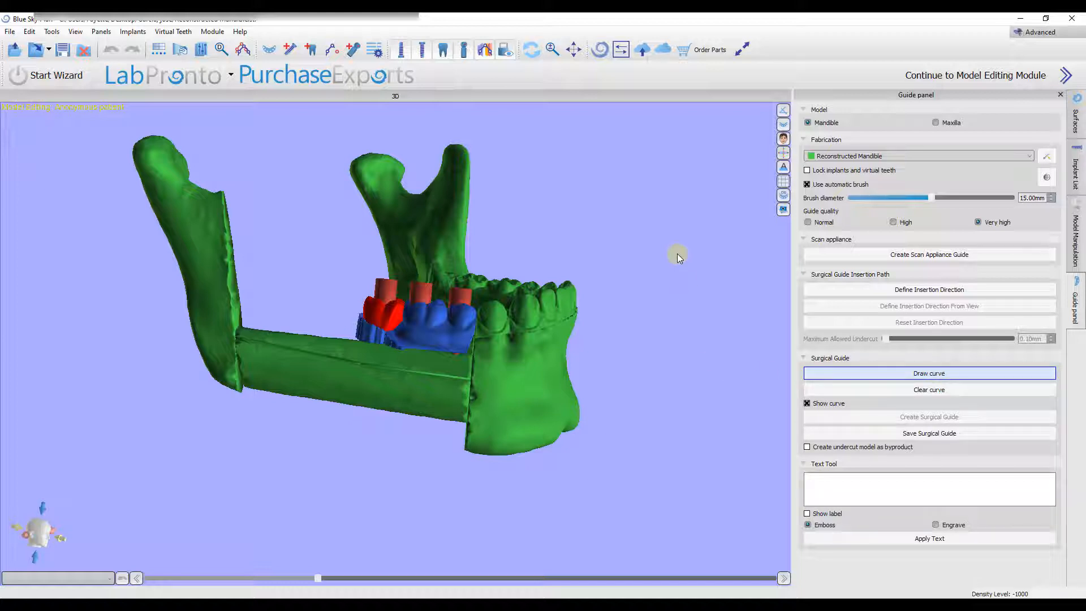
pyautogui.moveTo(484, 367)
pyautogui.mouseDown(button='right')
pyautogui.moveTo(406, 374)
pyautogui.moveTo(419, 563)
pyautogui.moveTo(412, 468)
pyautogui.moveTo(477, 348)
pyautogui.mouseUp(button='right')
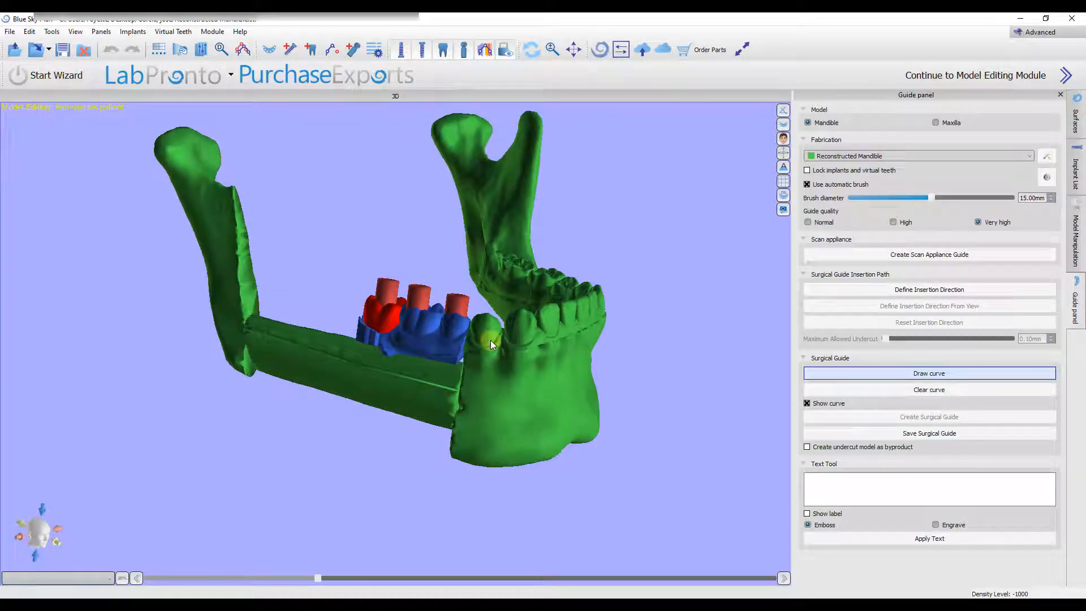
pyautogui.click(490, 340)
pyautogui.moveTo(645, 376); pyautogui.dragTo(520, 388, button='right')
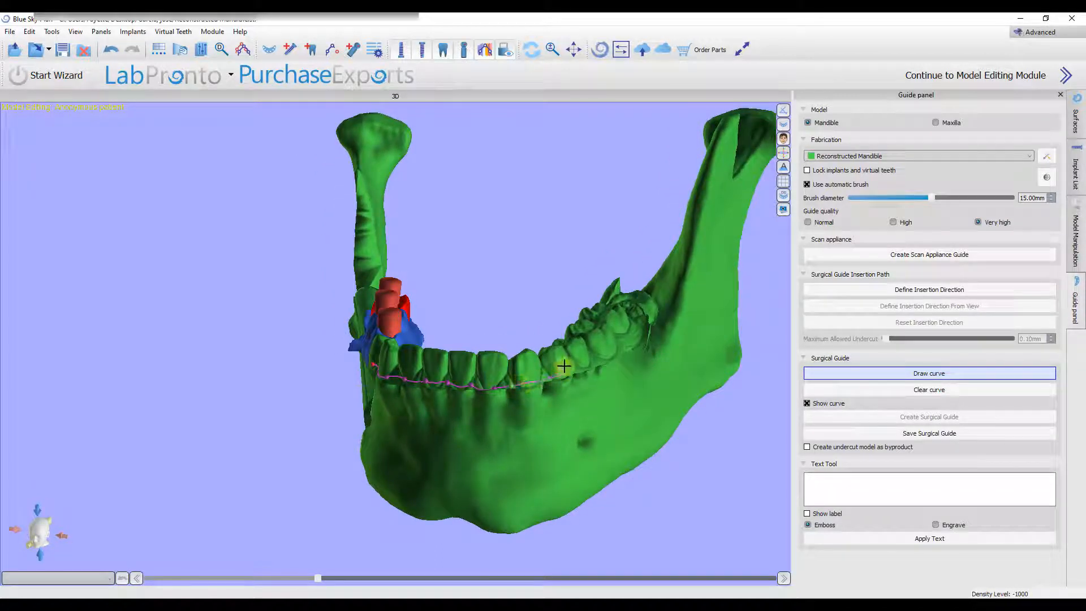
pyautogui.moveTo(475, 217); pyautogui.dragTo(404, 450, button='right')
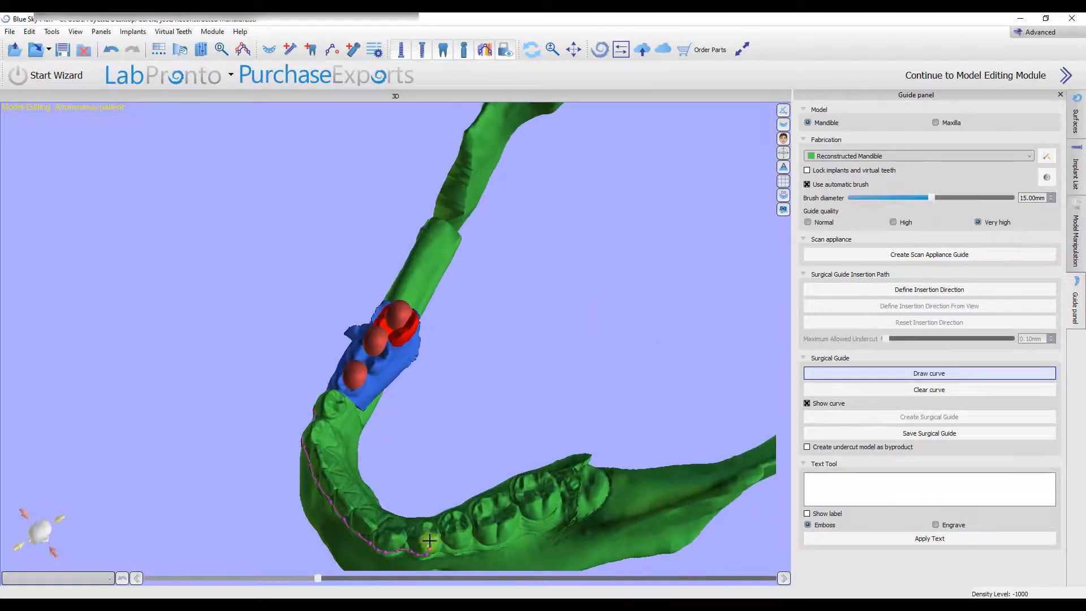
pyautogui.moveTo(424, 525); pyautogui.dragTo(357, 538, button='right')
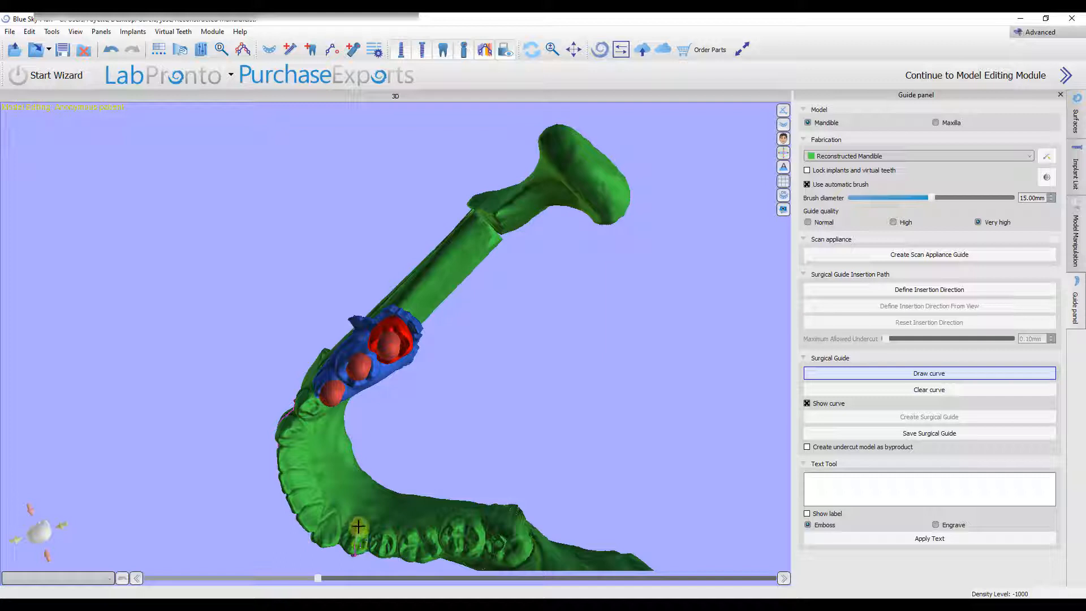
# Continue the guide curve back along the tongue side of the teeth and close it around the tooth beside the stone segment.
pyautogui.click(358, 526)
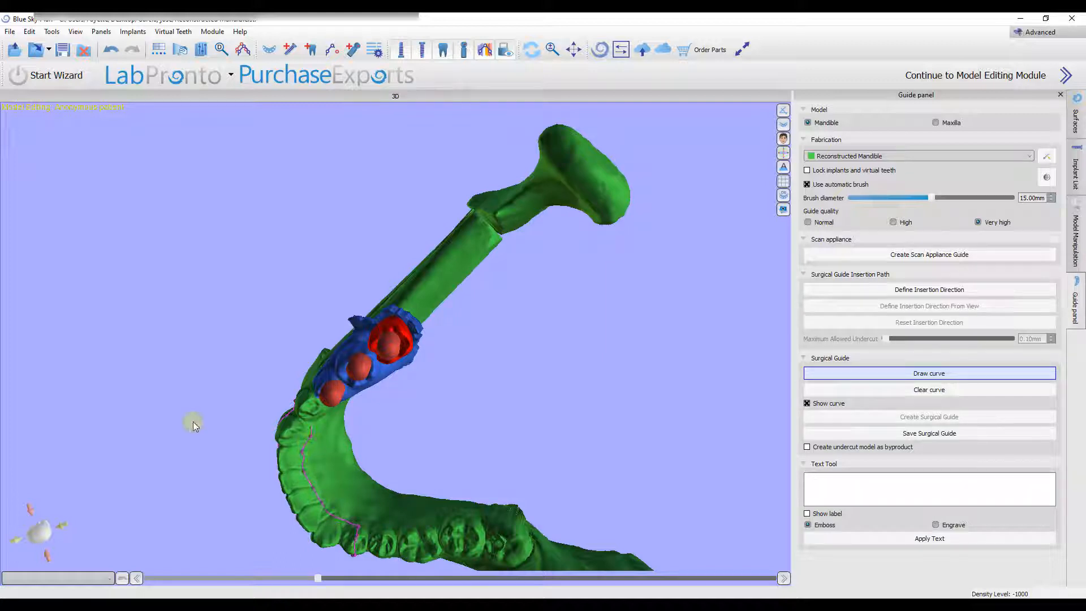
pyautogui.moveTo(193, 422); pyautogui.dragTo(361, 371, button='right')
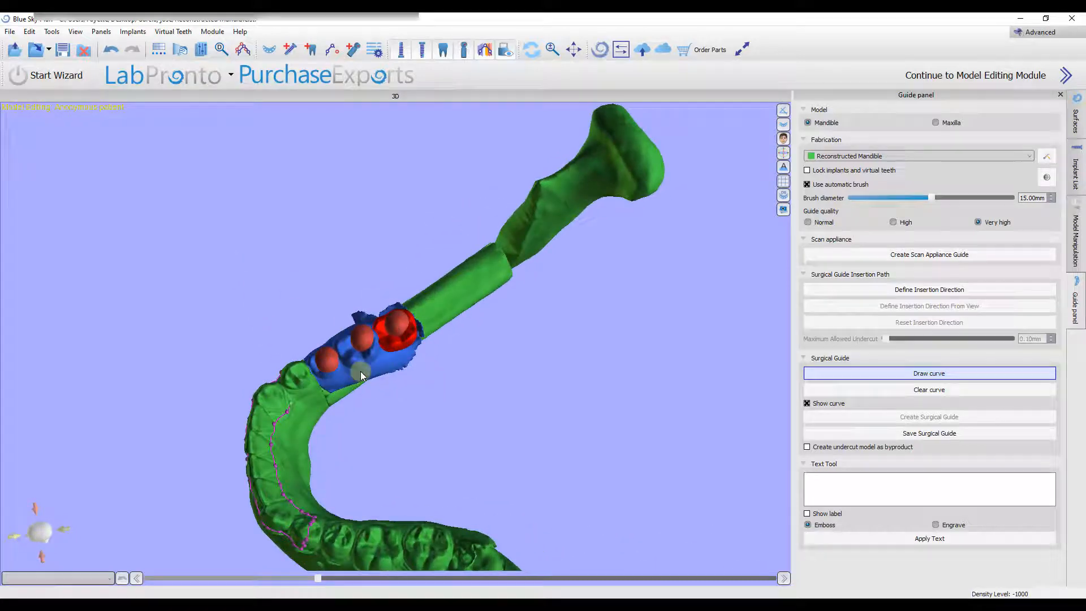
pyautogui.click(288, 410)
pyautogui.moveTo(295, 371); pyautogui.dragTo(466, 428, button='right')
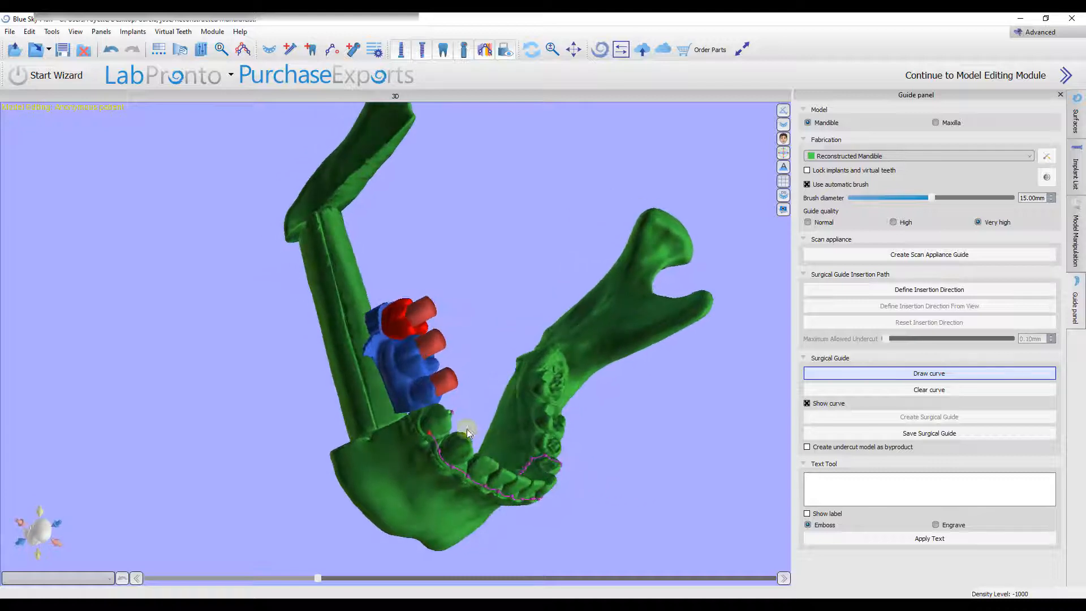
pyautogui.click(446, 413)
pyautogui.click(430, 433)
pyautogui.moveTo(592, 526); pyautogui.dragTo(385, 598, button='right')
pyautogui.moveTo(383, 273); pyautogui.dragTo(119, 452, button='right')
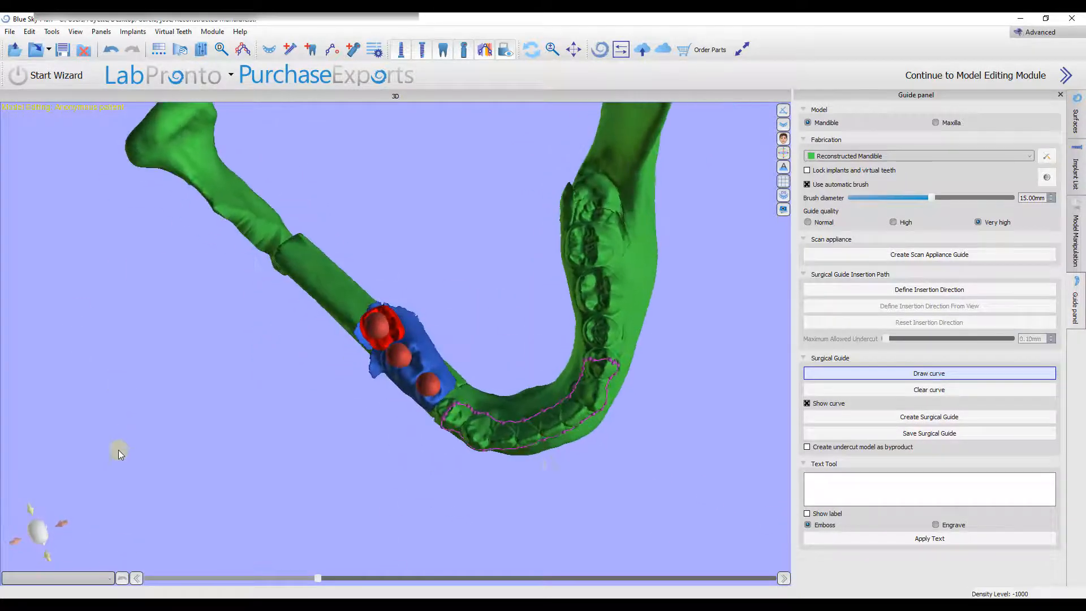
# Finish the curve and add an inspection window over the front teeth, shifting it slightly outward.
pyautogui.moveTo(407, 494); pyautogui.dragTo(621, 350, button='right')
pyautogui.rightClick(548, 401)
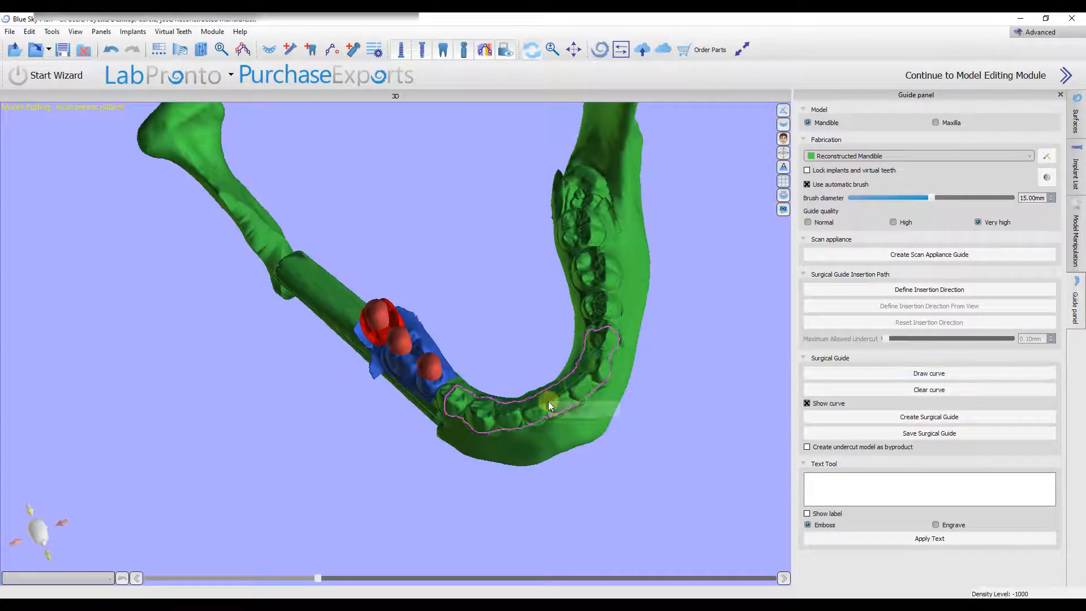
pyautogui.click(569, 412)
pyautogui.moveTo(480, 444); pyautogui.dragTo(568, 249, button='right')
pyautogui.click(568, 249)
pyautogui.moveTo(619, 272); pyautogui.dragTo(636, 274)
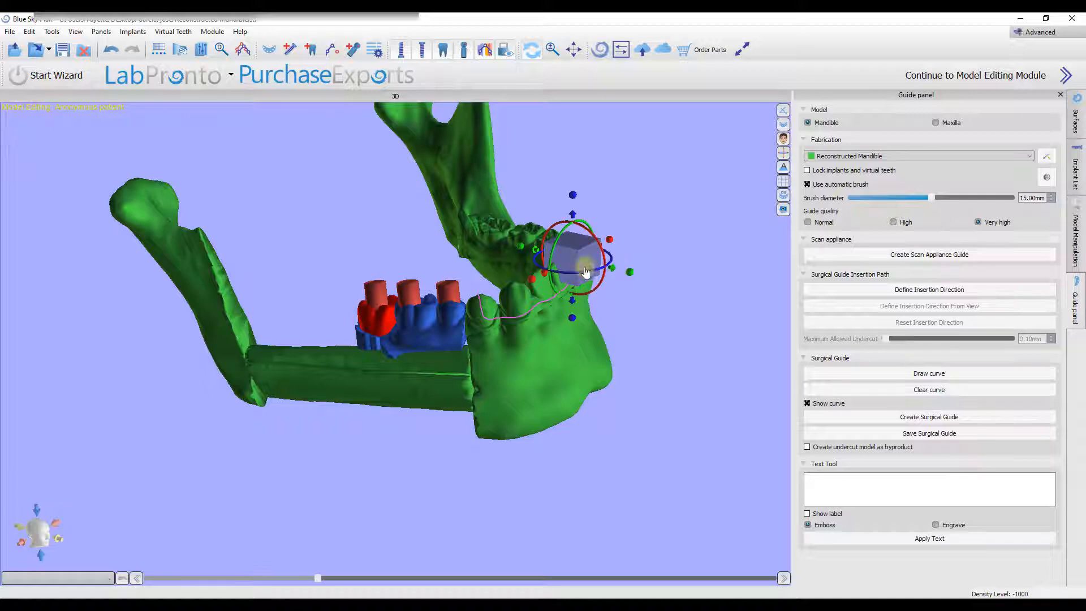
# Rotate the front inspection window to follow the arch from above and tilt it slightly from the side.
pyautogui.moveTo(347, 213); pyautogui.dragTo(636, 271, button='right')
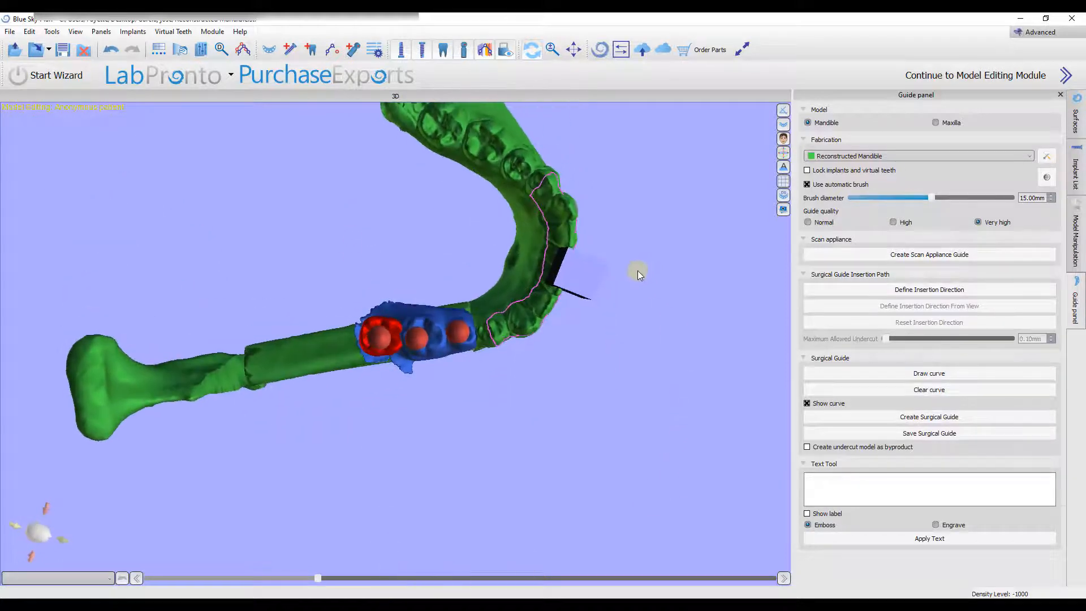
pyautogui.click(591, 259)
pyautogui.moveTo(608, 251); pyautogui.dragTo(604, 249)
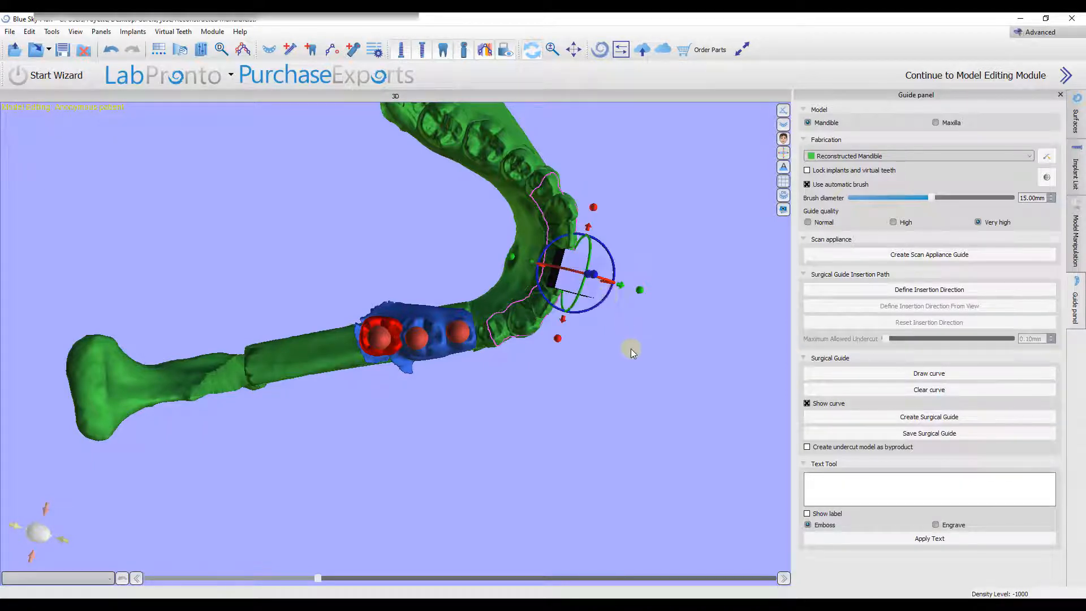
pyautogui.moveTo(624, 347); pyautogui.dragTo(594, 355, button='right')
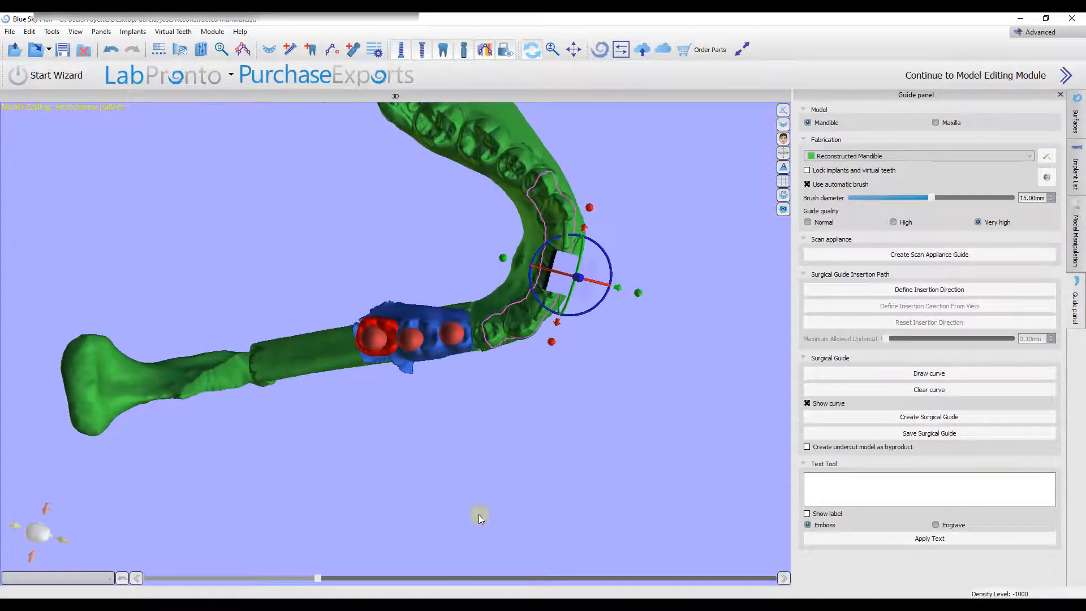
pyautogui.moveTo(477, 513); pyautogui.dragTo(528, 184, button='right')
pyautogui.click(529, 184)
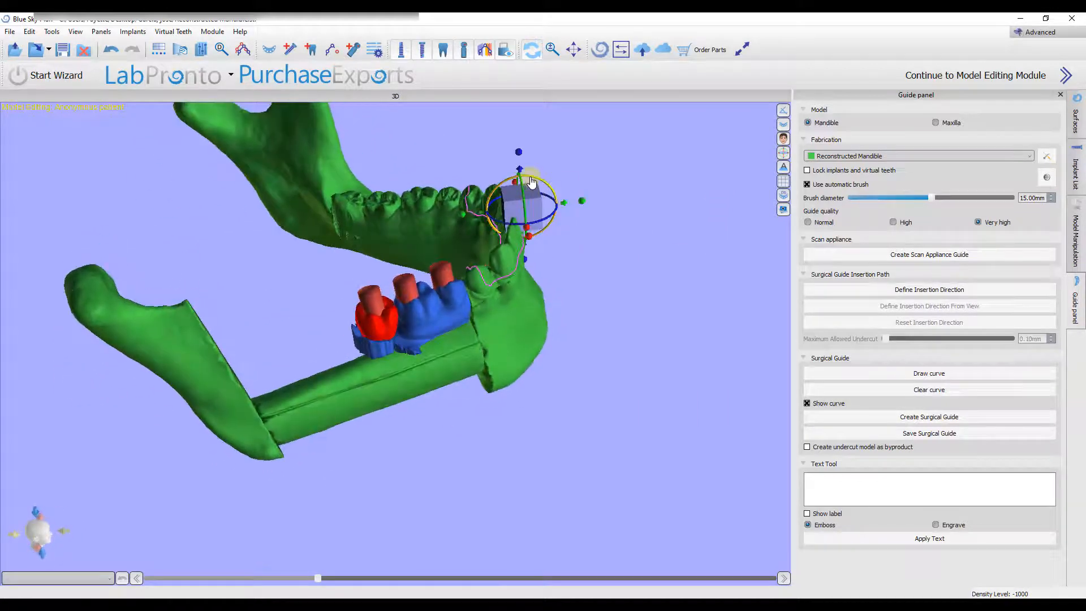
pyautogui.moveTo(530, 181); pyautogui.dragTo(527, 180)
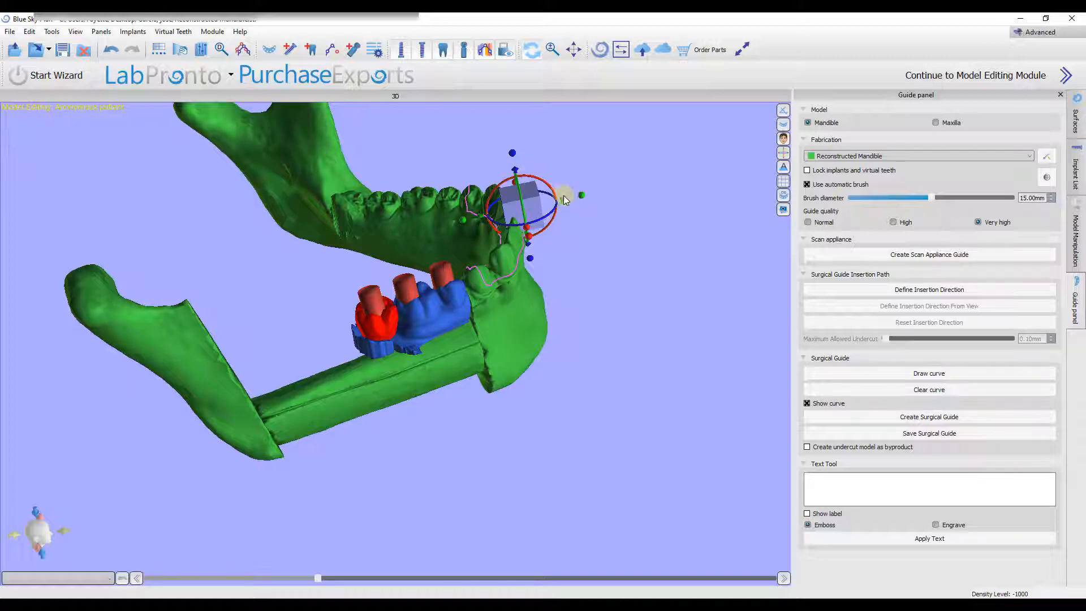
pyautogui.moveTo(527, 180); pyautogui.dragTo(592, 244, button='right')
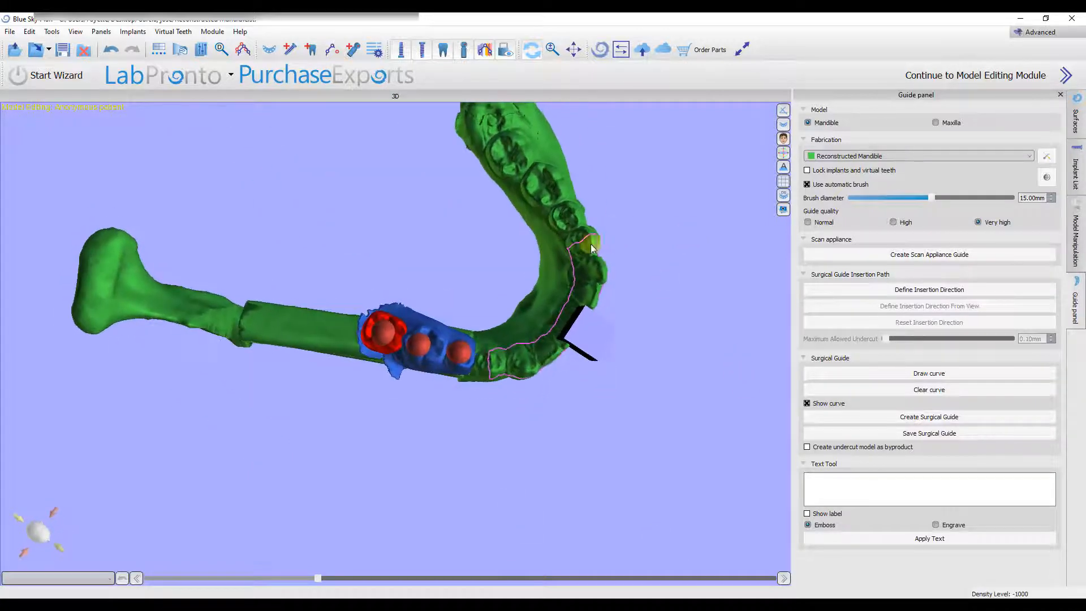
# Add a second inspection window at the far end of the guide curve, then enlarge and align it across the arch.
pyautogui.rightClick(584, 248)
pyautogui.click(628, 251)
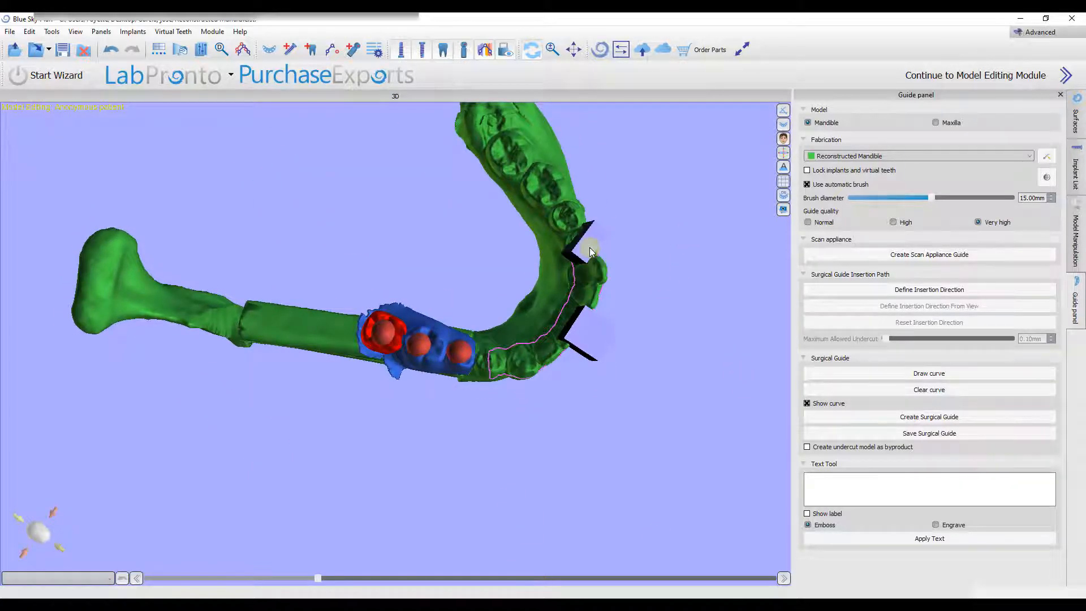
pyautogui.moveTo(571, 274)
pyautogui.mouseDown()
pyautogui.moveTo(610, 228)
pyautogui.moveTo(588, 221)
pyautogui.moveTo(609, 220)
pyautogui.moveTo(577, 251)
pyautogui.moveTo(549, 252)
pyautogui.mouseUp()
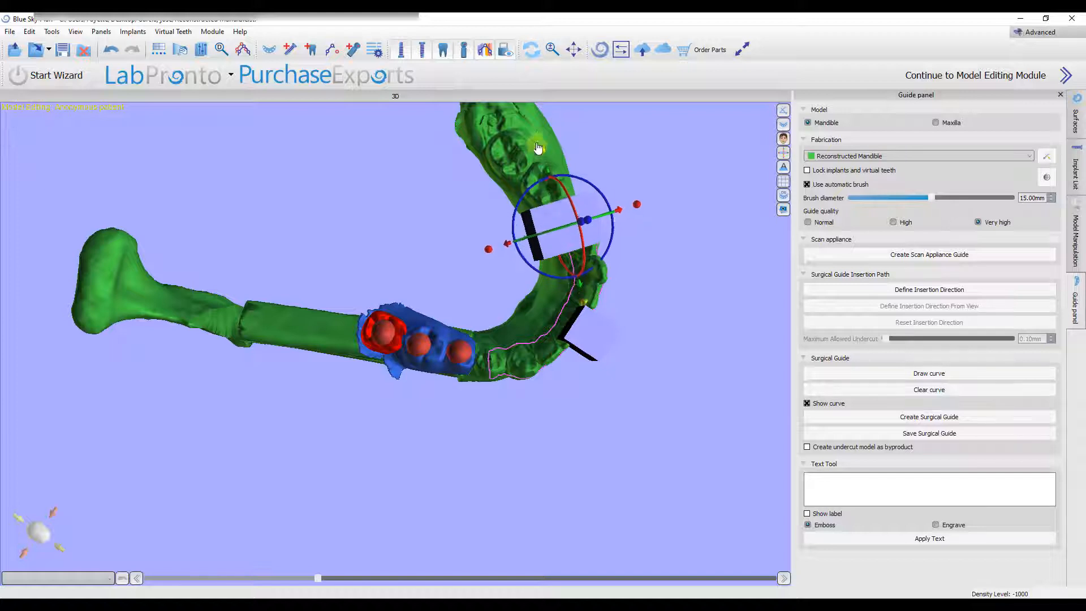
# Shift the second inspection window outward across the arch towards the cheek side.
pyautogui.click(591, 523)
pyautogui.moveTo(591, 524); pyautogui.dragTo(407, 186)
pyautogui.click(574, 221)
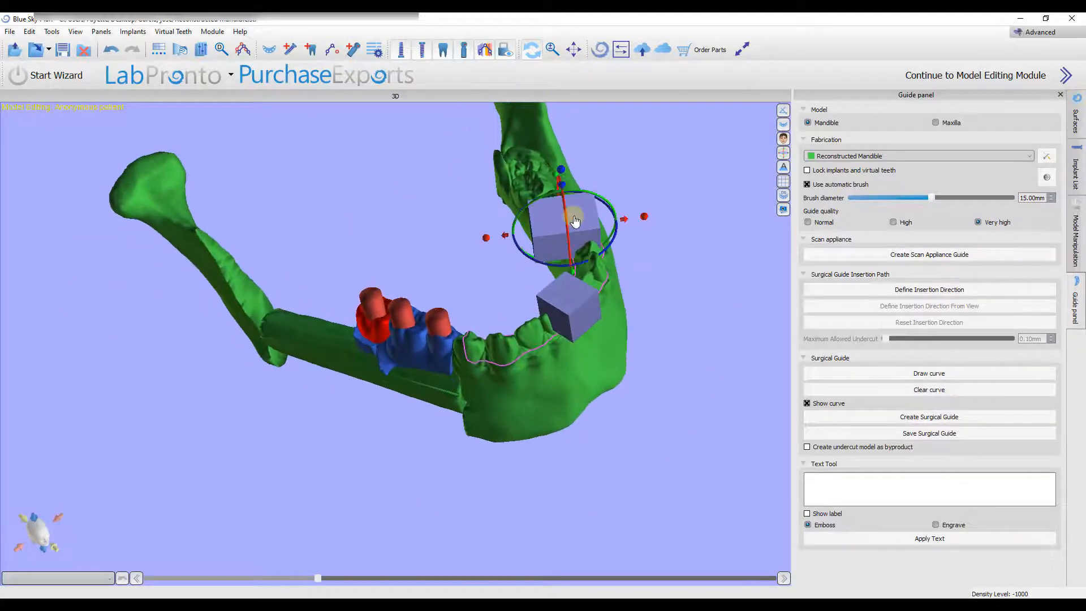
pyautogui.moveTo(622, 223); pyautogui.dragTo(647, 218)
pyautogui.click(661, 211)
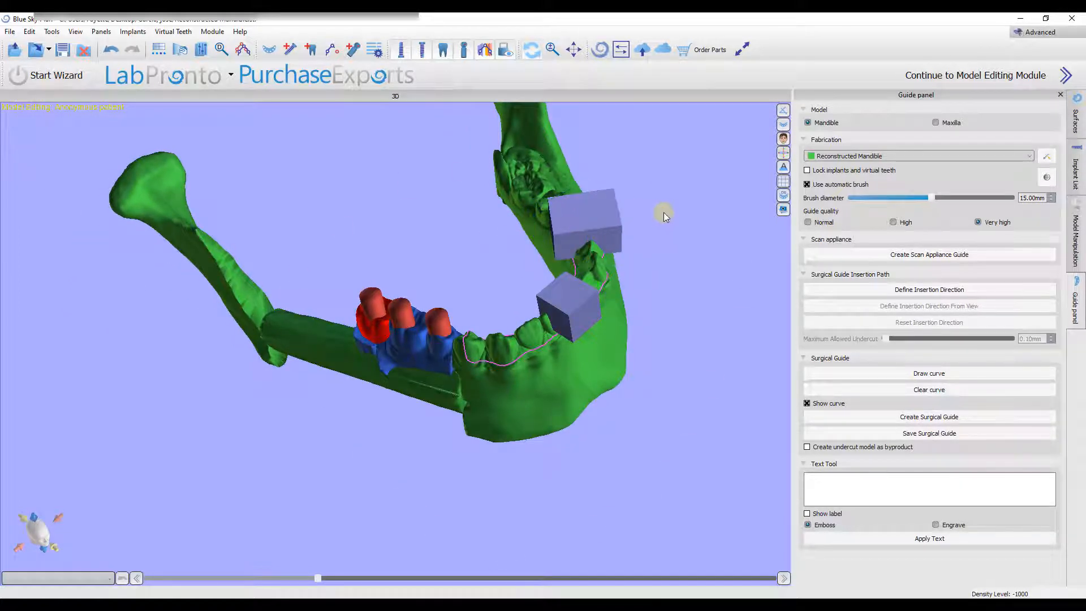
# Resize the second inspection window so that it is wider across the arch and taller over the tooth.
pyautogui.click(603, 230)
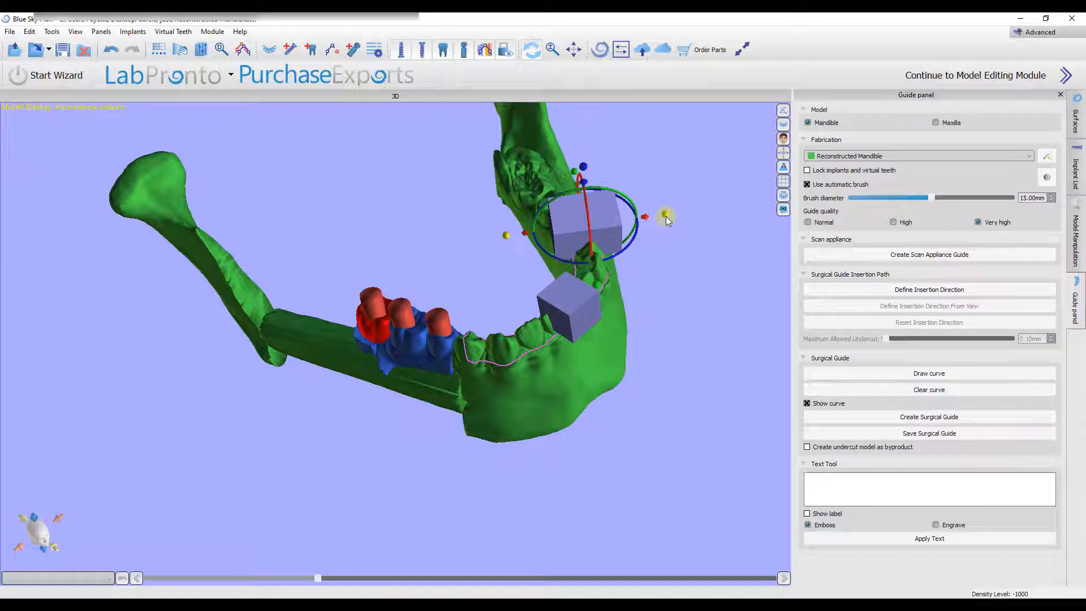
pyautogui.moveTo(666, 216)
pyautogui.mouseDown()
pyautogui.moveTo(689, 216)
pyautogui.moveTo(656, 221)
pyautogui.mouseUp()
pyautogui.moveTo(587, 160)
pyautogui.mouseDown()
pyautogui.moveTo(588, 148)
pyautogui.moveTo(587, 173)
pyautogui.mouseUp()
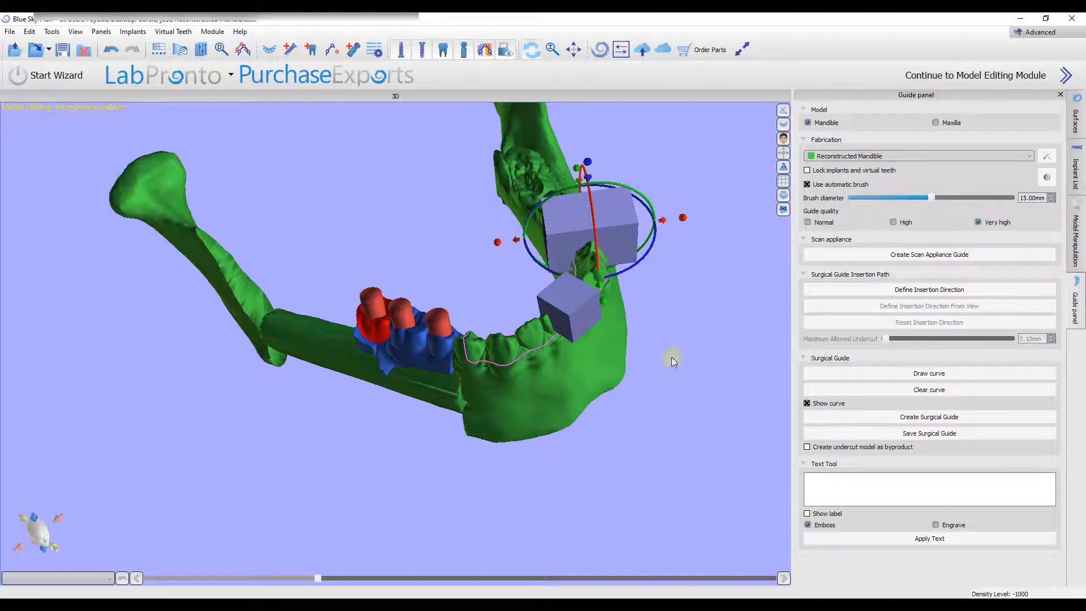
pyautogui.moveTo(645, 384); pyautogui.dragTo(447, 300)
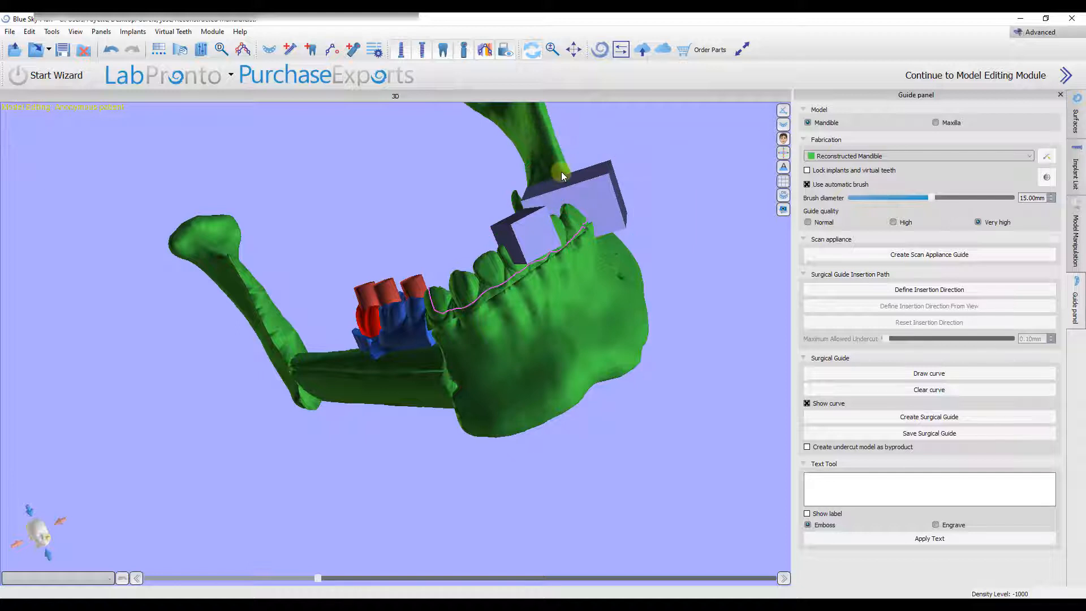
pyautogui.moveTo(575, 190)
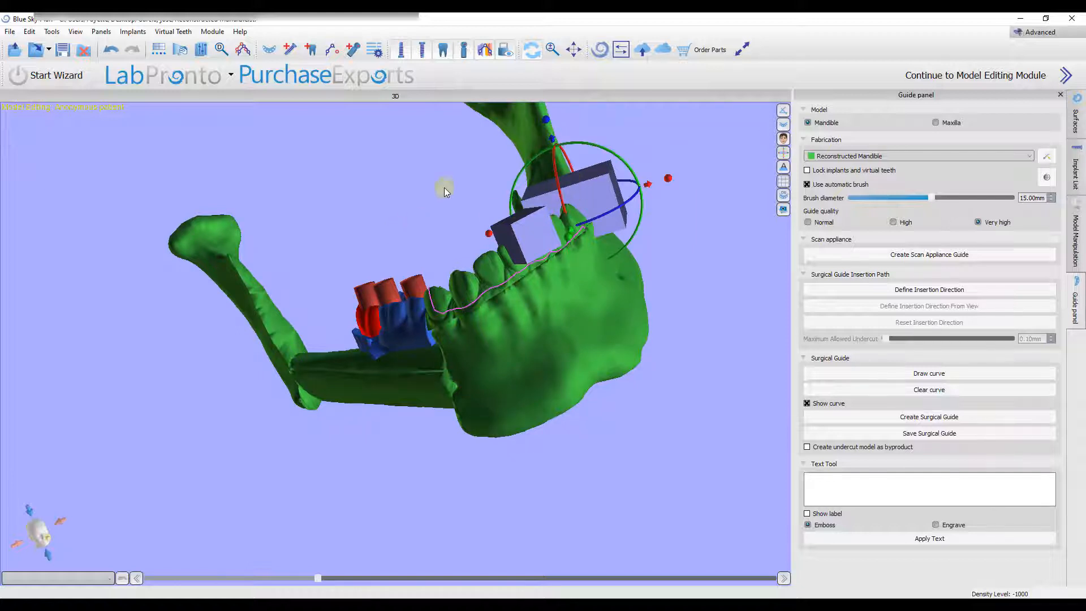
# Add a third inspection window at the end of the guide curve beside the implant segment.
pyautogui.moveTo(444, 187); pyautogui.dragTo(441, 395)
pyautogui.rightClick(445, 391)
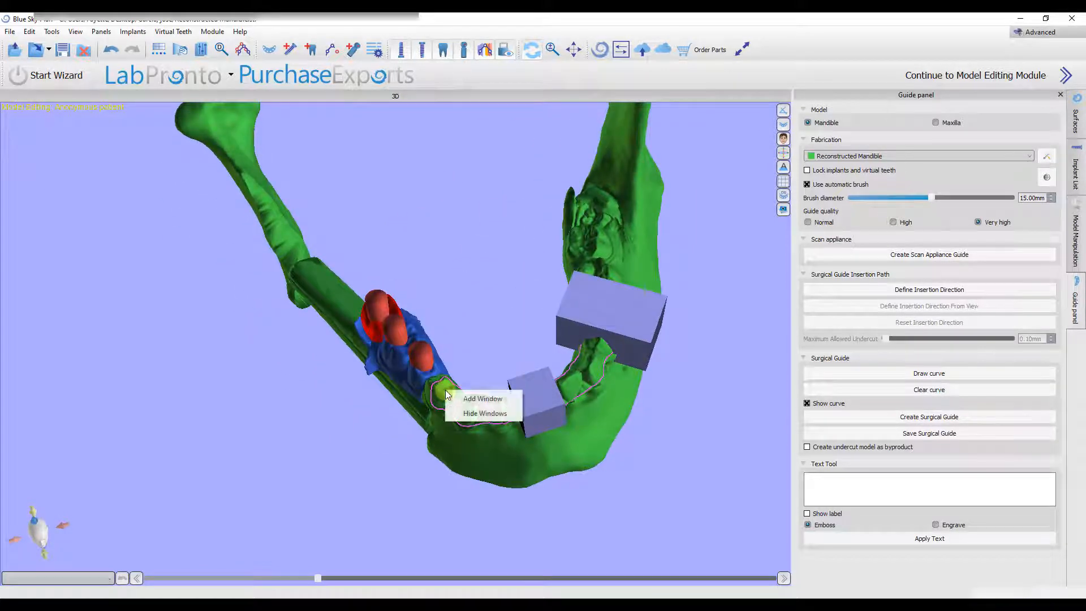
pyautogui.click(450, 393)
pyautogui.click(449, 392)
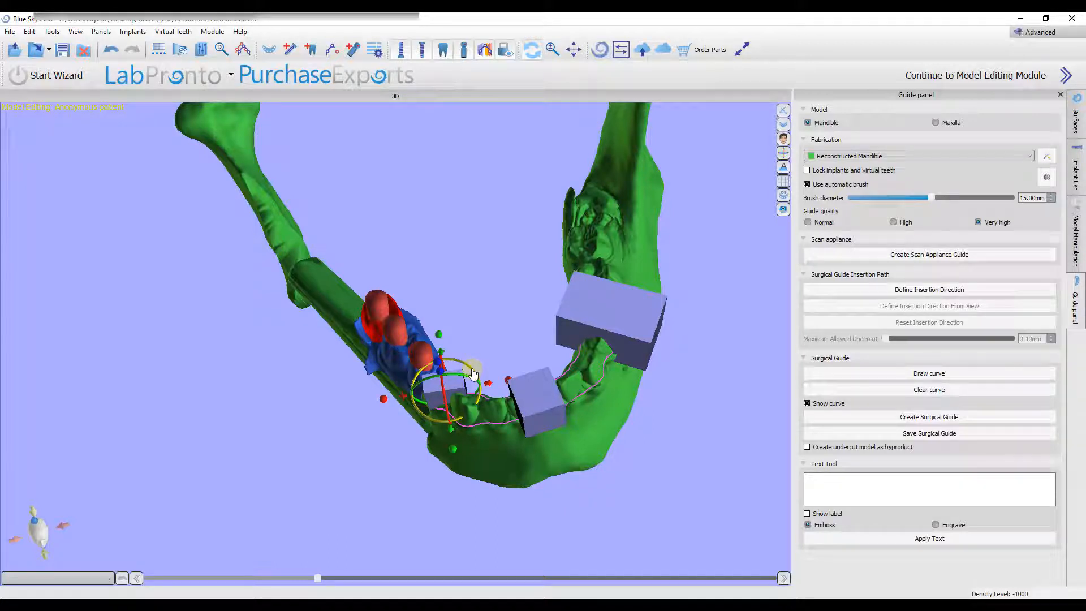
pyautogui.rightClick(468, 363)
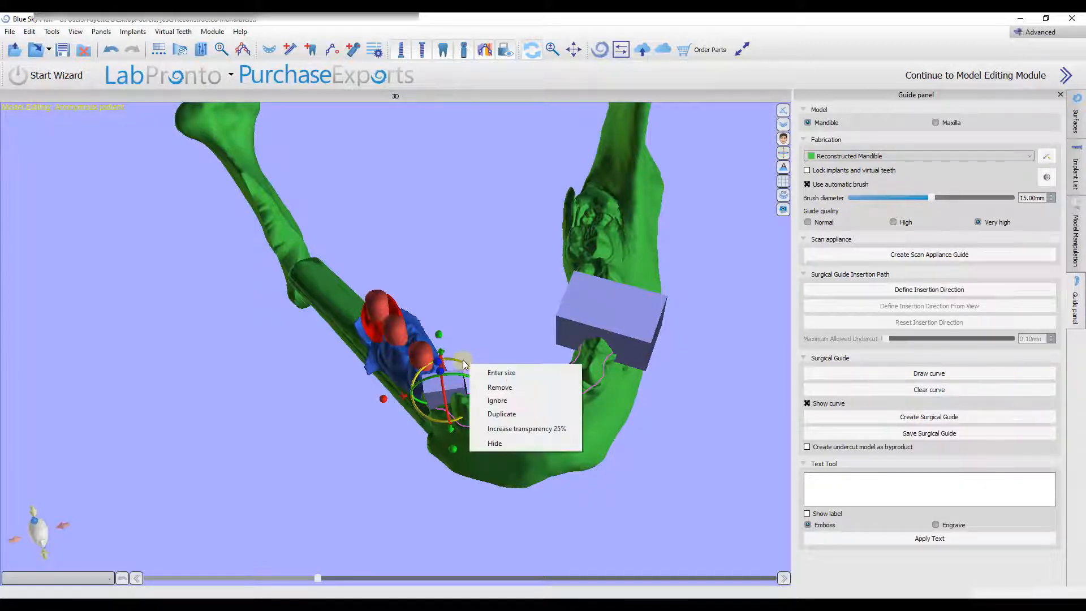
pyautogui.click(502, 413)
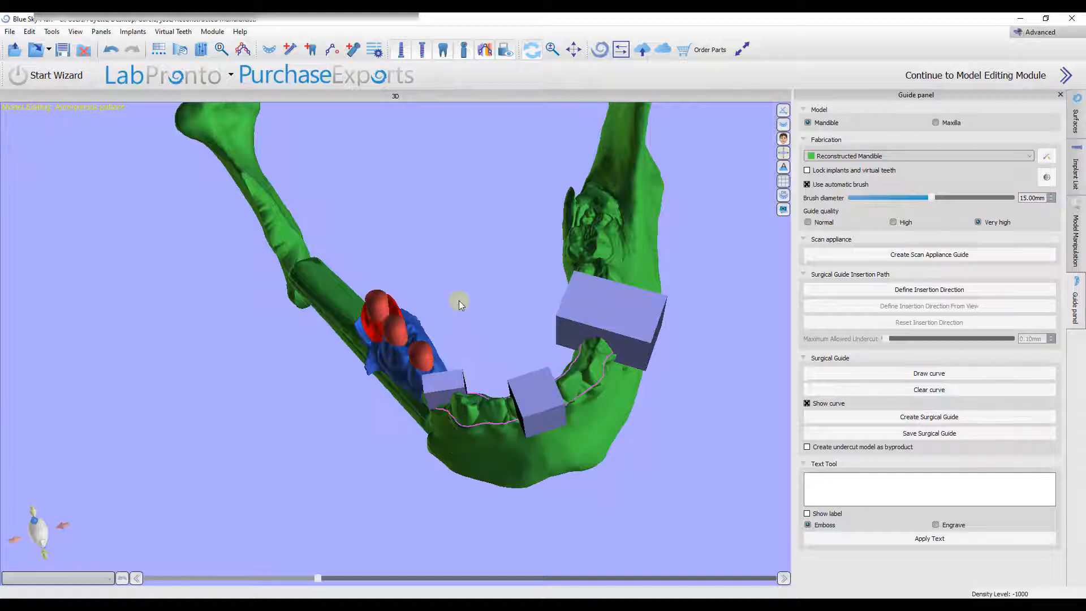
# Enlarge the third inspection window and rotate it to lie across the arch beside the implants.
pyautogui.click(446, 390)
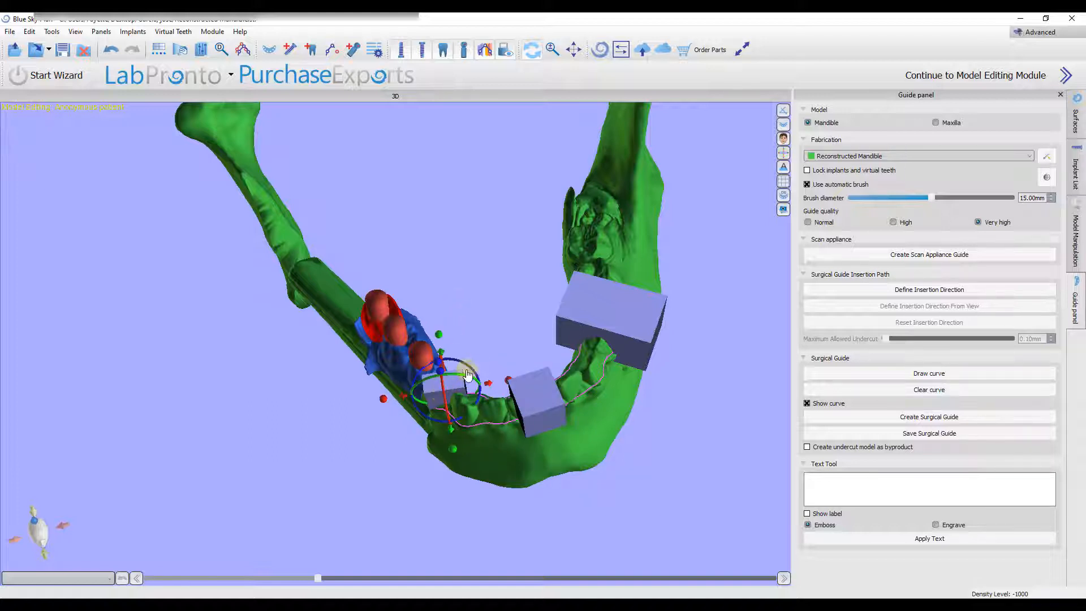
pyautogui.moveTo(470, 368); pyautogui.dragTo(441, 358)
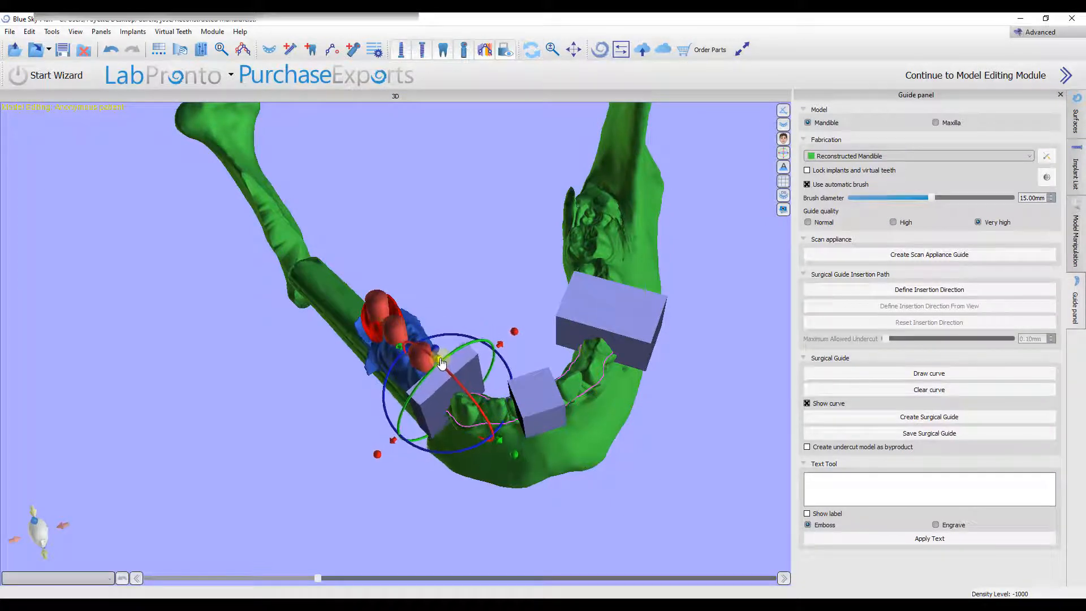
pyautogui.click(390, 343)
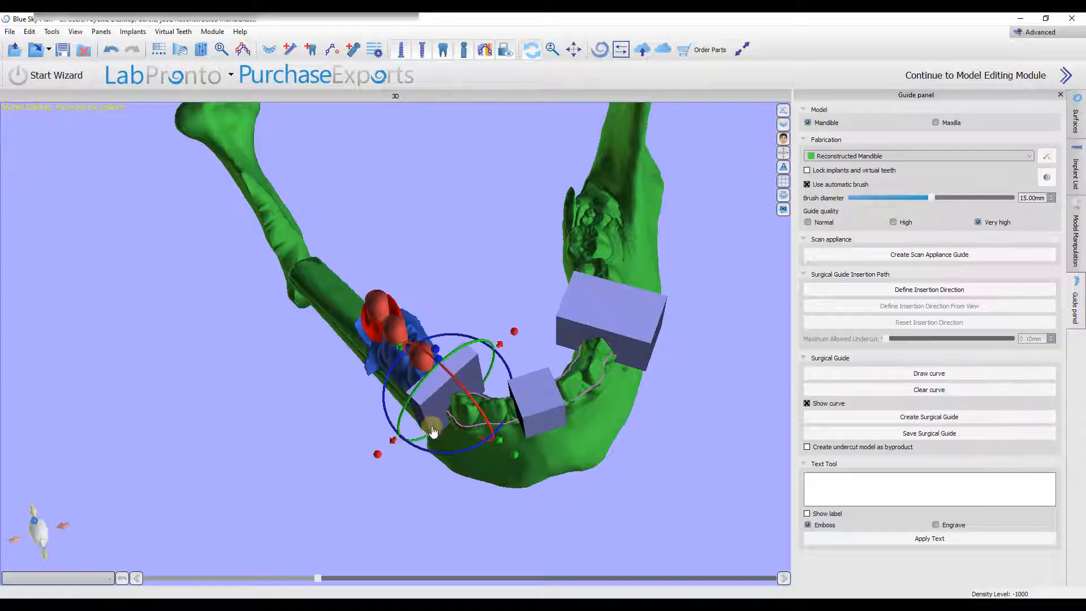
# Resize the third inspection window along the arch so that it covers the tooth next to the implant segment.
pyautogui.moveTo(472, 491); pyautogui.dragTo(609, 504)
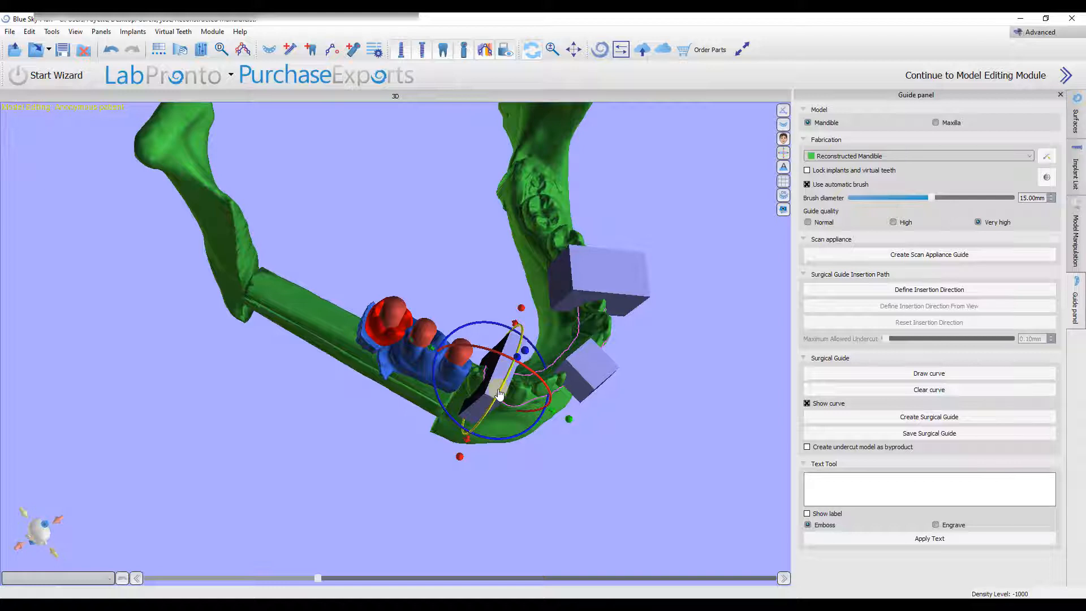
pyautogui.moveTo(417, 343); pyautogui.dragTo(415, 342)
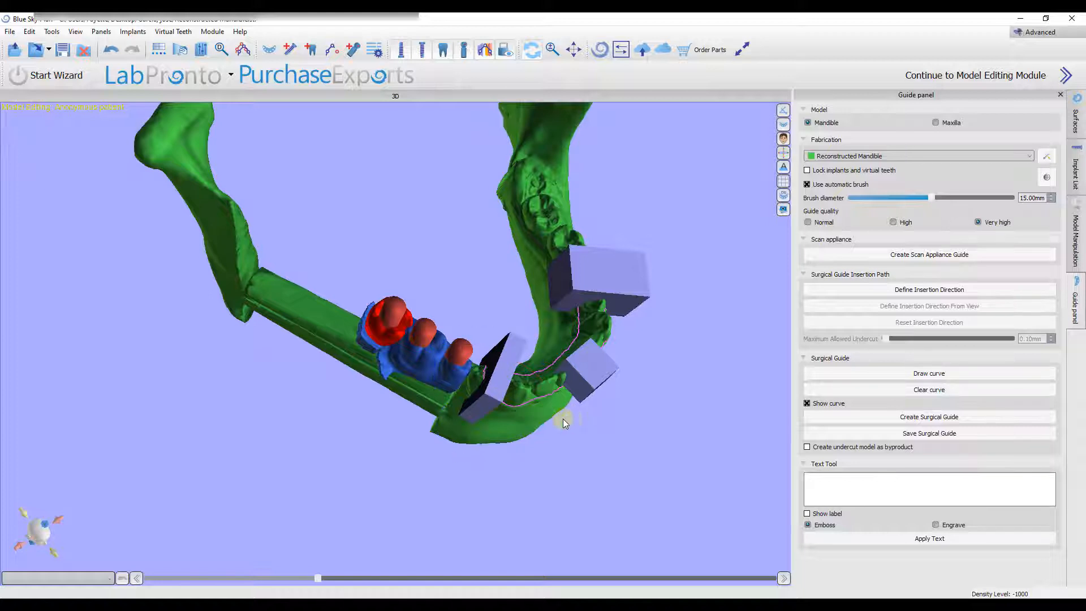
pyautogui.moveTo(615, 497); pyautogui.dragTo(572, 478)
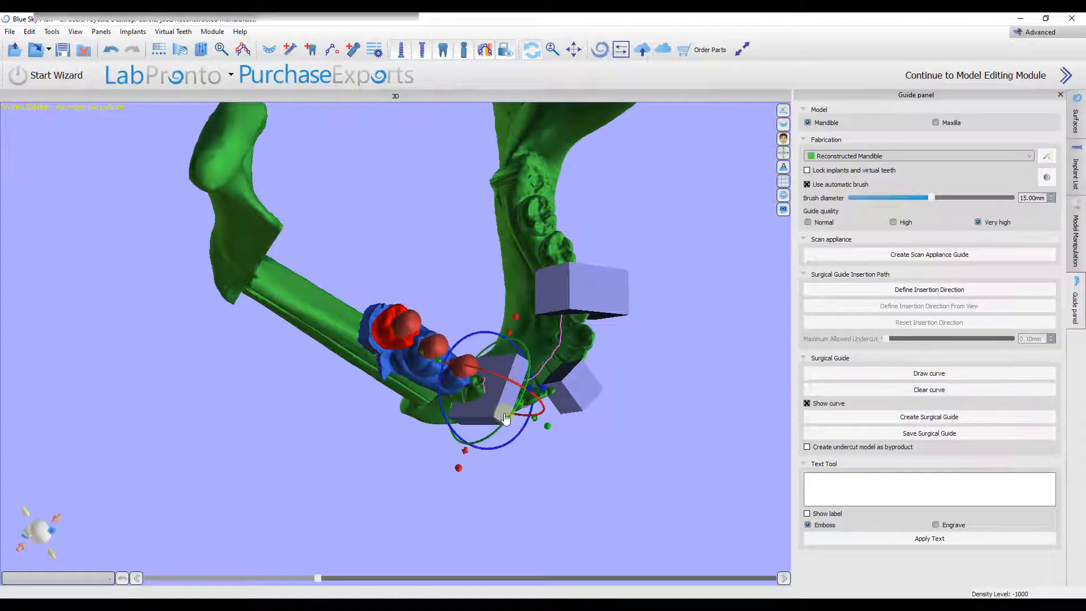
pyautogui.moveTo(549, 430)
pyautogui.mouseDown()
pyautogui.moveTo(562, 437)
pyautogui.moveTo(550, 431)
pyautogui.mouseUp()
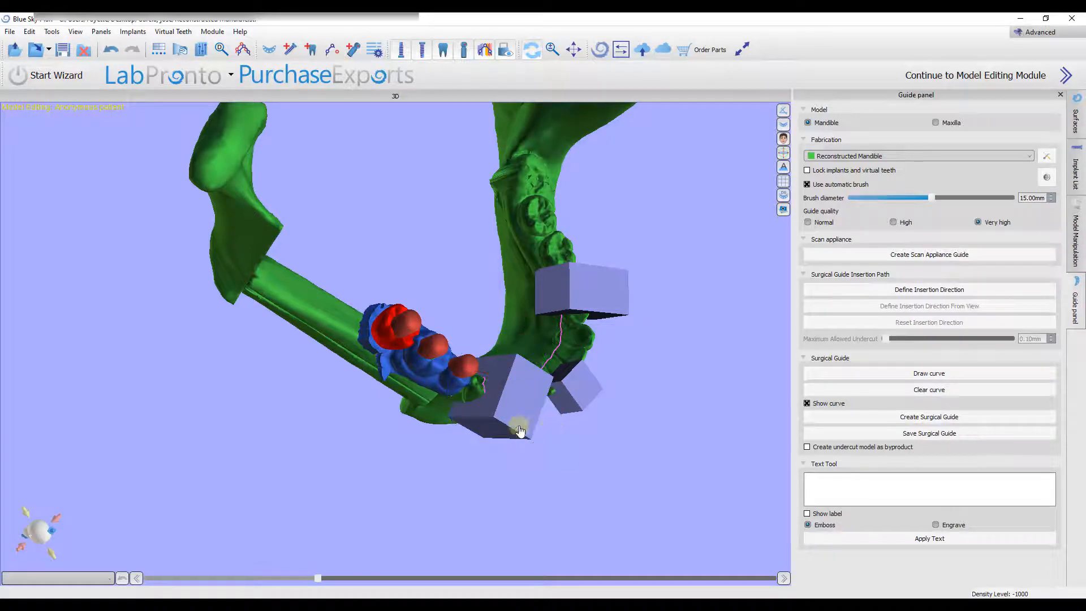
pyautogui.moveTo(549, 430)
pyautogui.moveTo(549, 429); pyautogui.dragTo(505, 406)
pyautogui.moveTo(561, 470); pyautogui.dragTo(451, 422)
pyautogui.moveTo(388, 408); pyautogui.dragTo(617, 410)
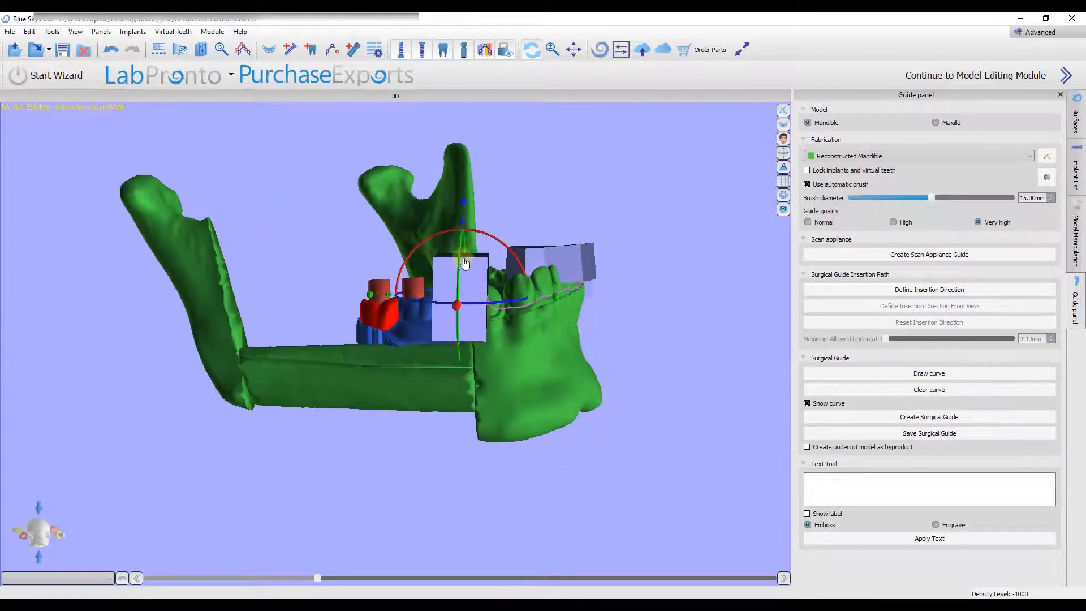
# Tilt the third inspection window slightly from the side and shift it forward, away from the implants.
pyautogui.moveTo(471, 257)
pyautogui.moveTo(439, 234); pyautogui.dragTo(437, 233)
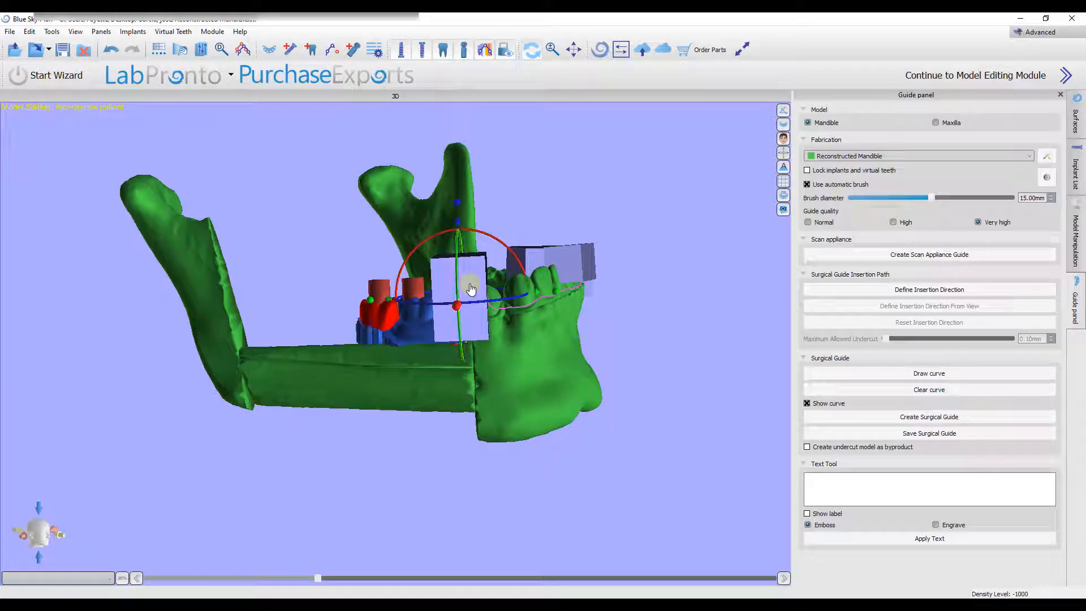
pyautogui.moveTo(469, 285); pyautogui.dragTo(476, 285)
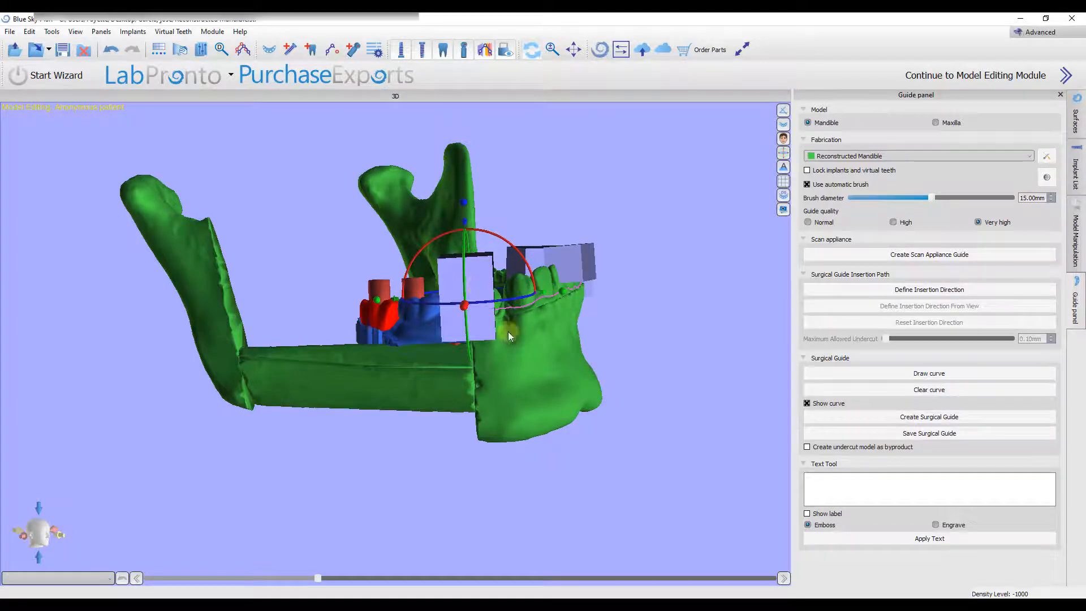
pyautogui.moveTo(496, 323); pyautogui.dragTo(537, 175)
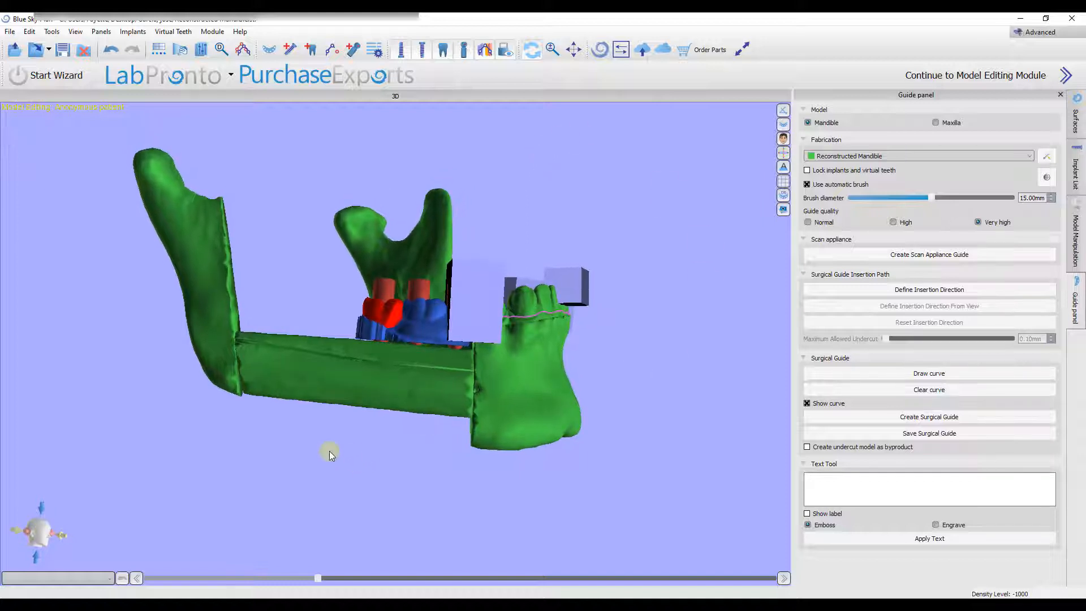
# Check the placement of the three windows, then create the surgical guide, accepting the drill kit mismatch and saving the Custom handpiece preferences.
pyautogui.moveTo(329, 452); pyautogui.dragTo(509, 339)
pyautogui.moveTo(435, 478); pyautogui.dragTo(359, 532)
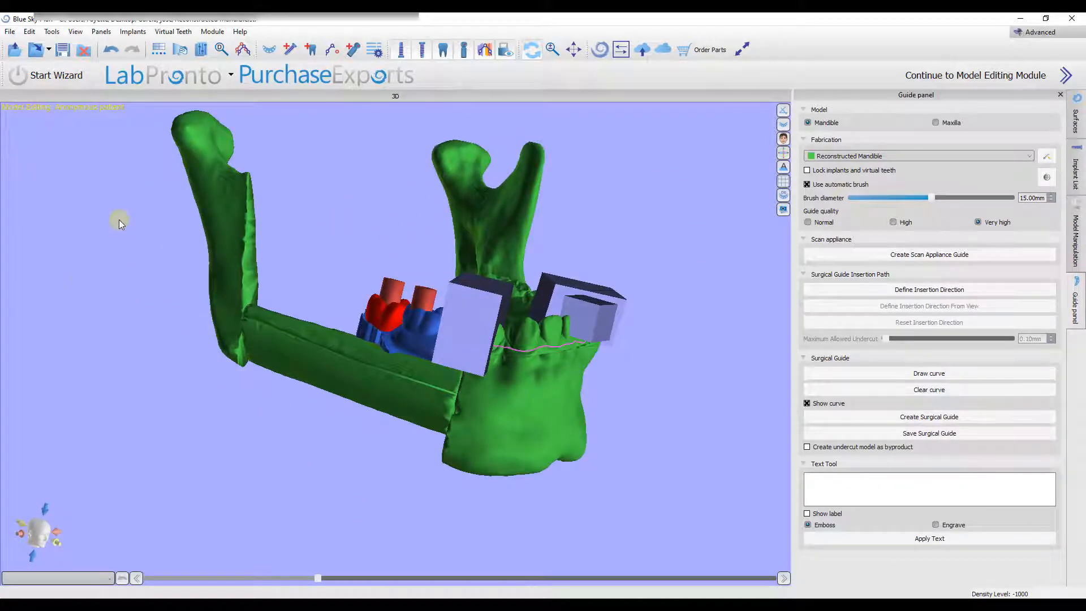
pyautogui.moveTo(119, 222); pyautogui.dragTo(218, 564)
pyautogui.moveTo(638, 402); pyautogui.dragTo(271, 506)
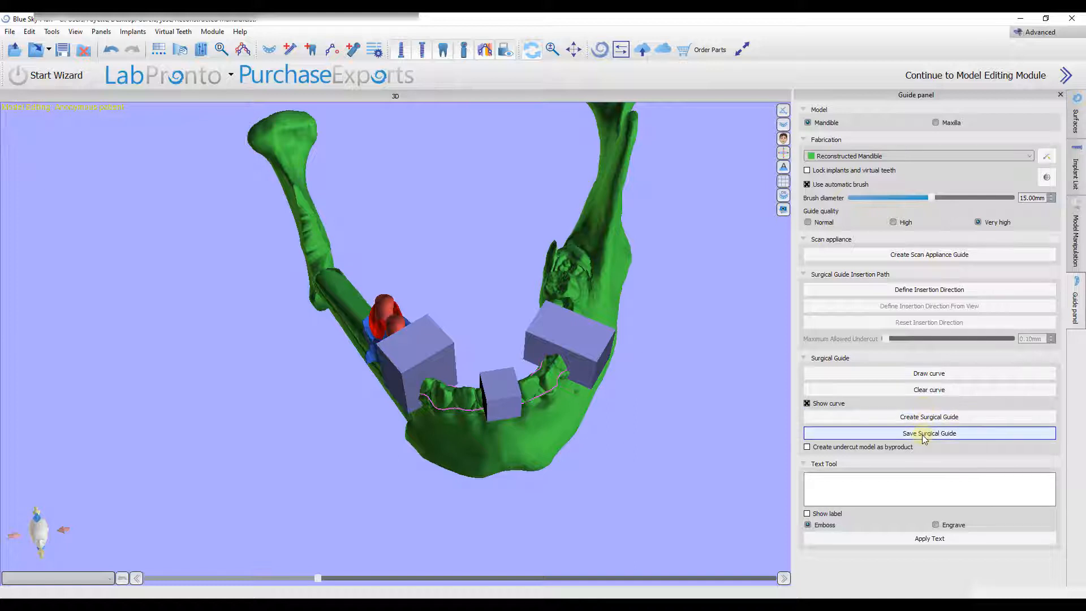
pyautogui.click(876, 417)
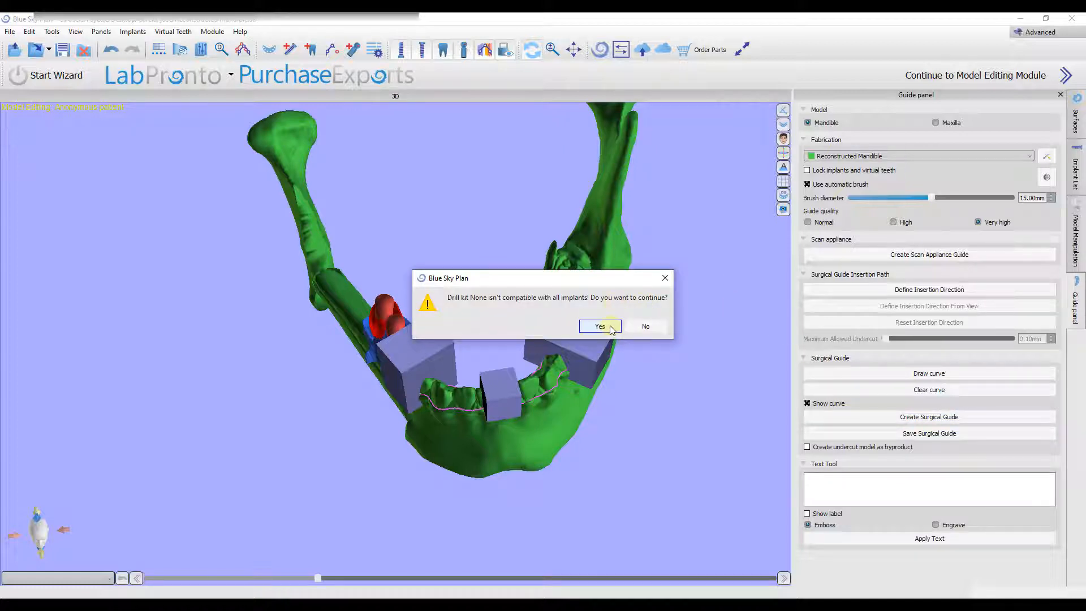
pyautogui.click(589, 328)
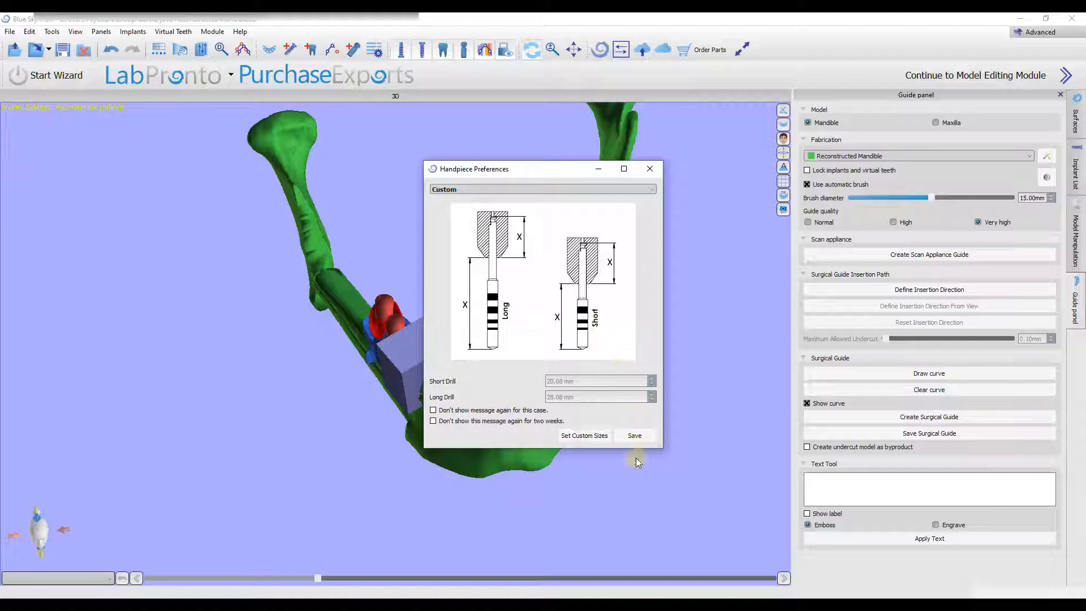
pyautogui.click(635, 435)
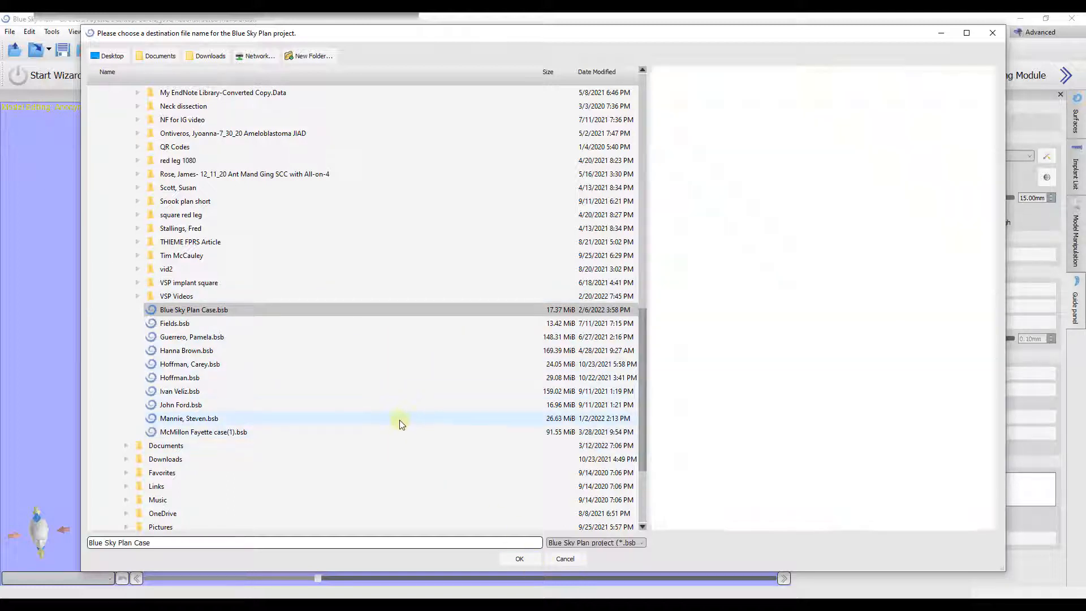
# Save the project as Blue Sky Plan Case in the patient's folder on the Desktop.
pyautogui.click(520, 558)
pyautogui.click(639, 320)
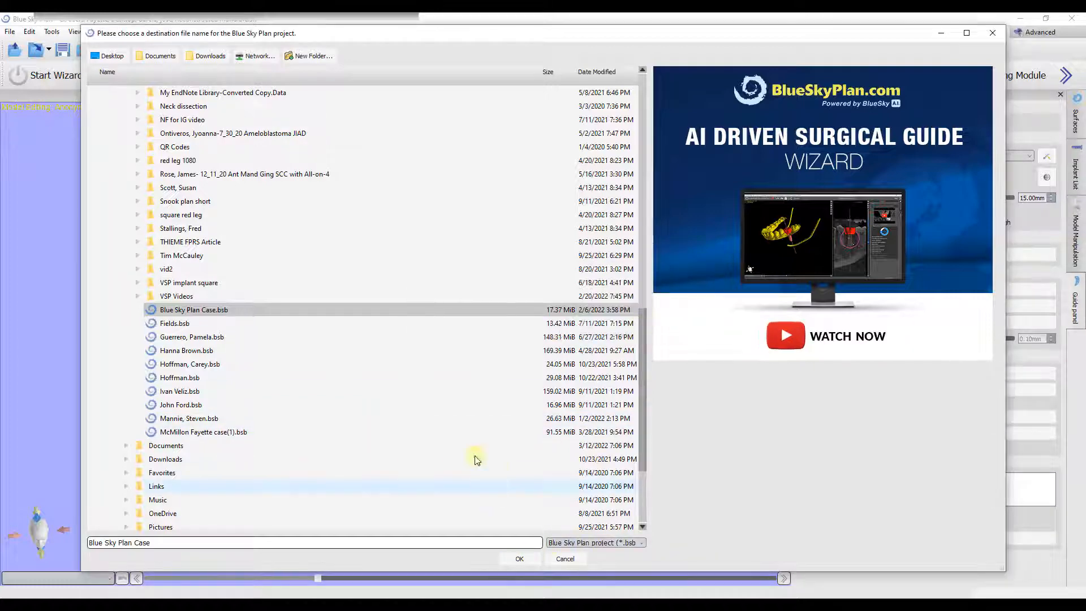
pyautogui.scroll(15, 297, 275)
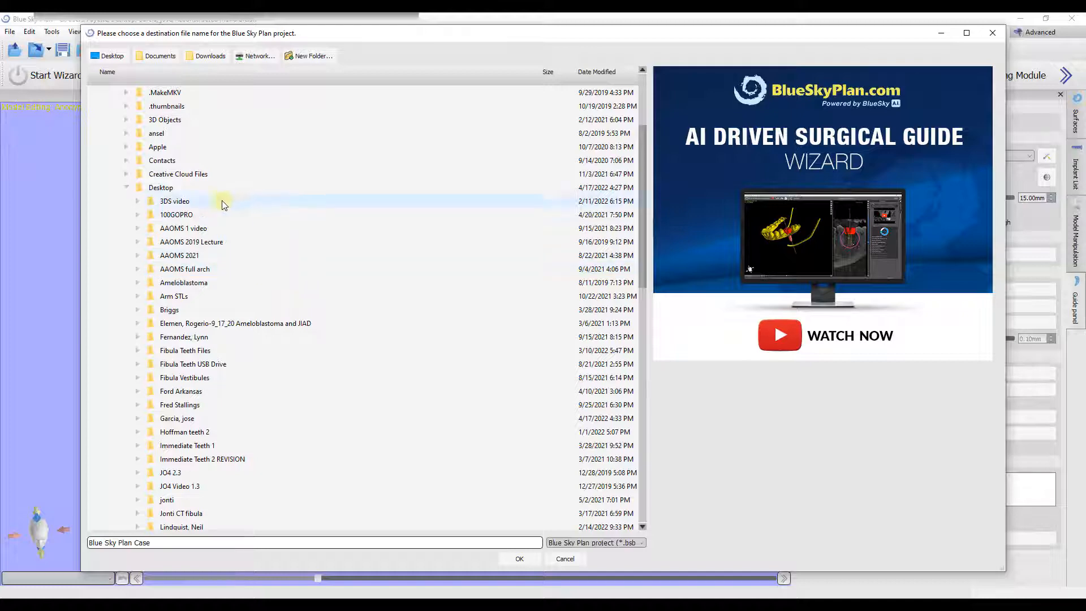
pyautogui.doubleClick(256, 418)
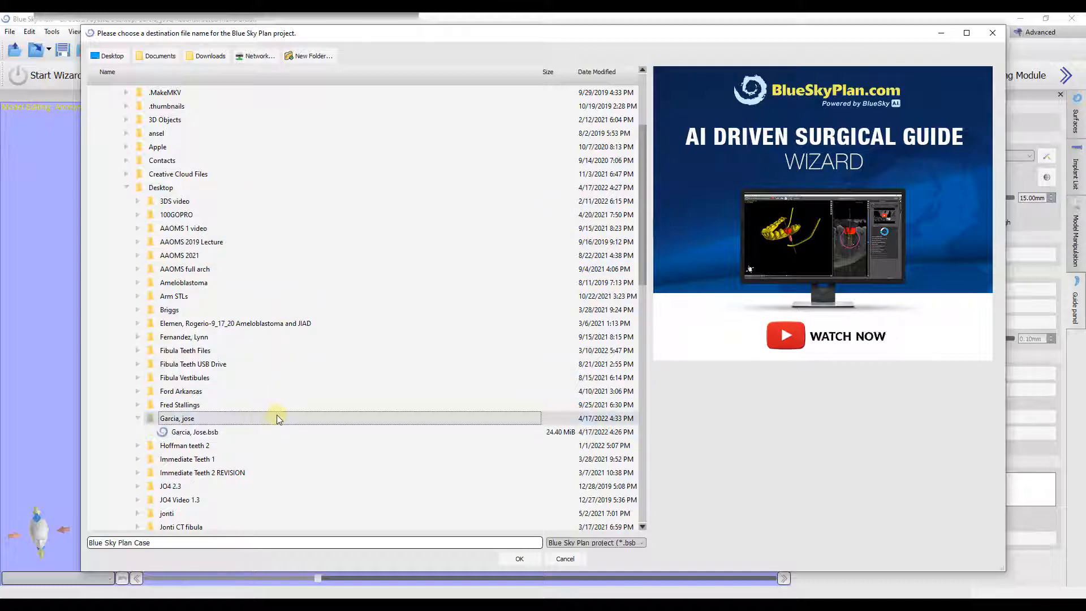
pyautogui.click(519, 559)
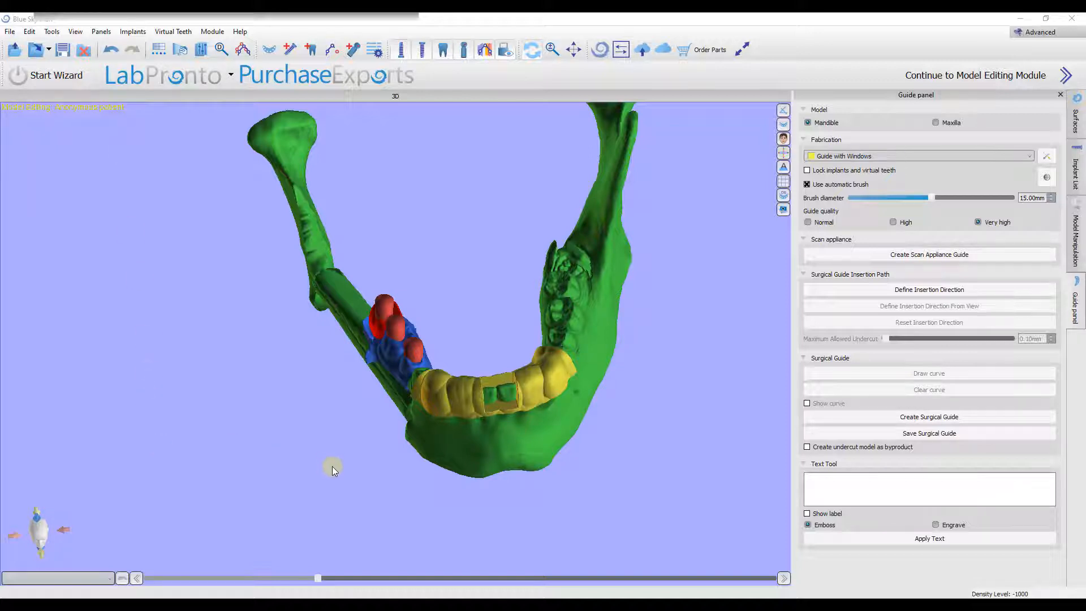
# Inspect the finished guide and export the reconstructed mandible, Guide with Windows, implants and abutments, stone model and first molar as very high quality STL.
pyautogui.moveTo(332, 467); pyautogui.dragTo(423, 462)
pyautogui.moveTo(510, 470); pyautogui.dragTo(388, 563)
pyautogui.moveTo(223, 438); pyautogui.dragTo(596, 329)
pyautogui.moveTo(473, 466); pyautogui.dragTo(215, 459)
pyautogui.moveTo(158, 414); pyautogui.dragTo(400, 576)
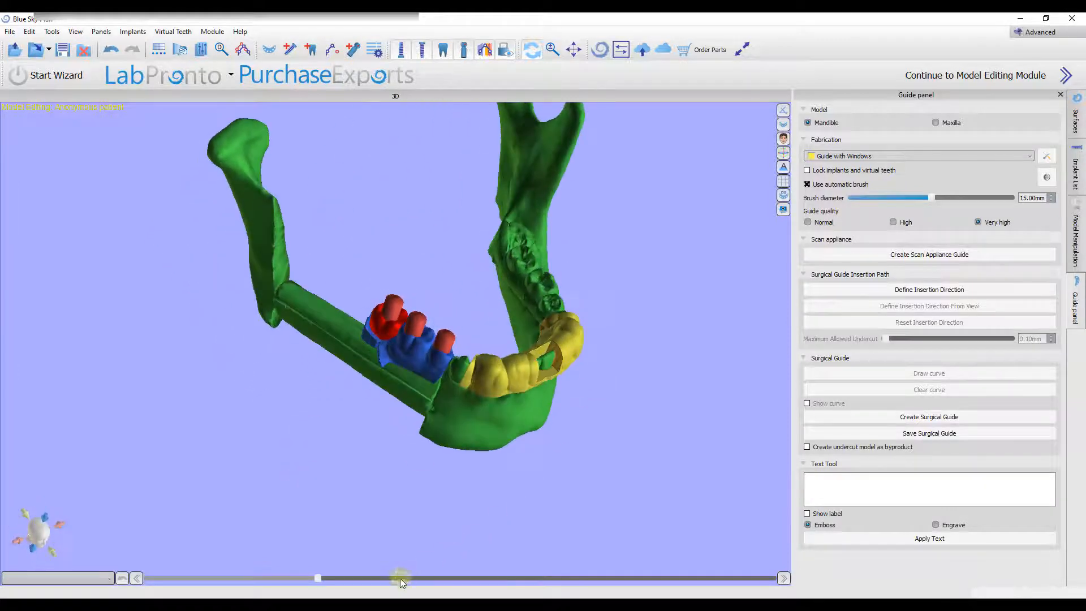
pyautogui.click(10, 32)
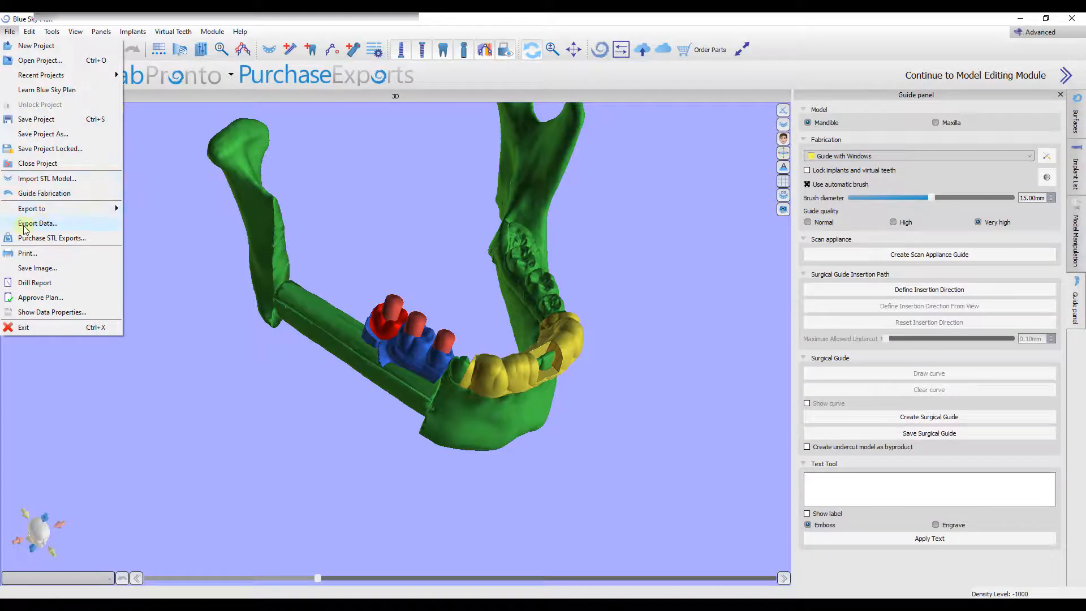
pyautogui.click(60, 225)
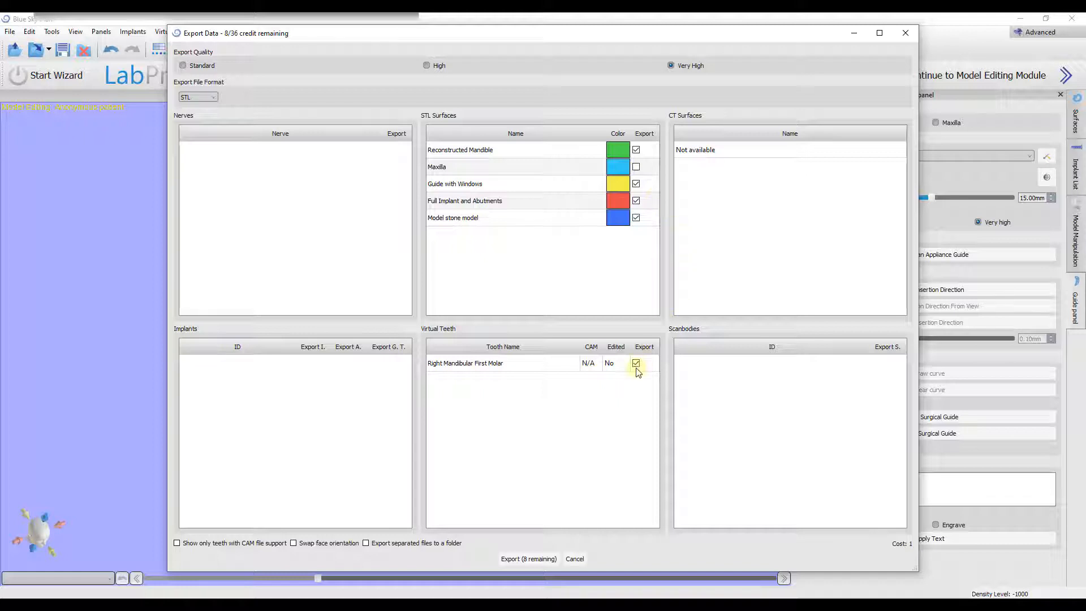
pyautogui.click(534, 559)
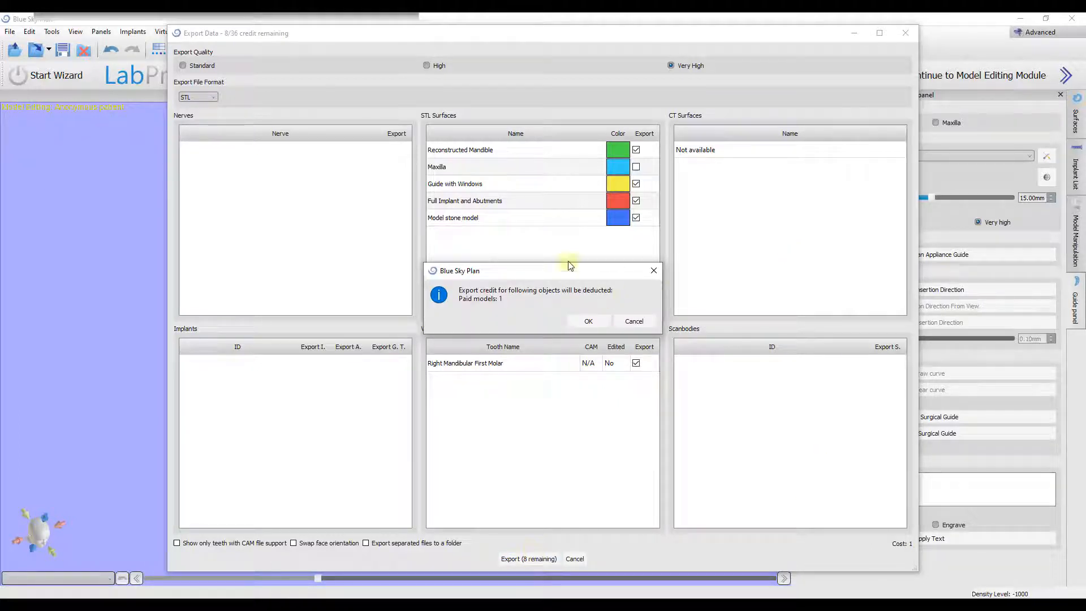
# Accept the export credit deduction and save the STL as BSP export in the patient's folder.
pyautogui.click(588, 321)
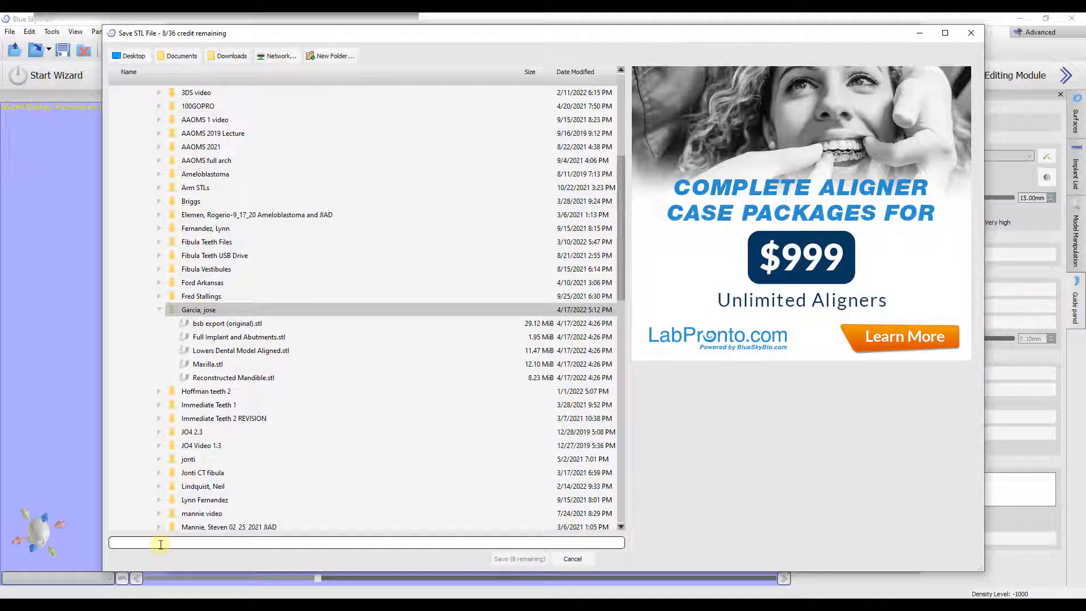
pyautogui.write('BSP export')
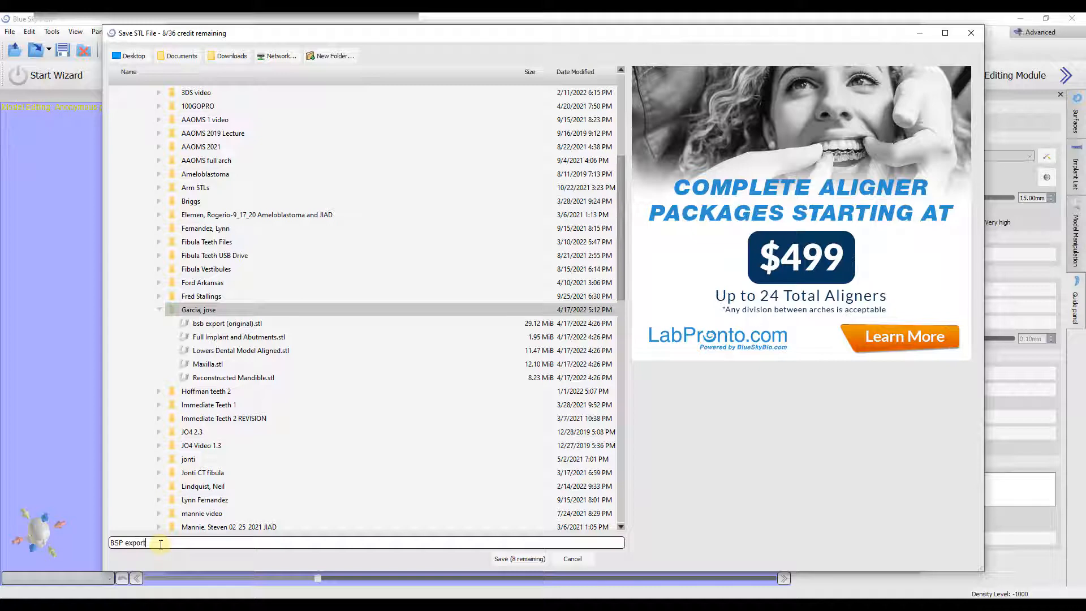
pyautogui.click(514, 560)
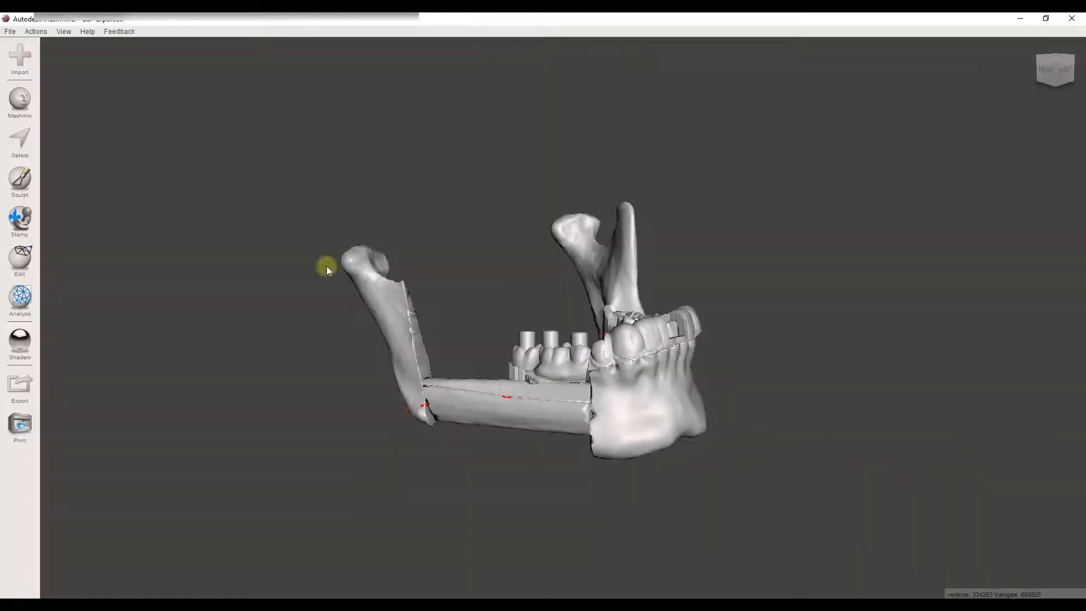
# Inspect the imported jaw model from all sides and separate it into individual shells.
pyautogui.moveTo(773, 236); pyautogui.dragTo(674, 426, button='right')
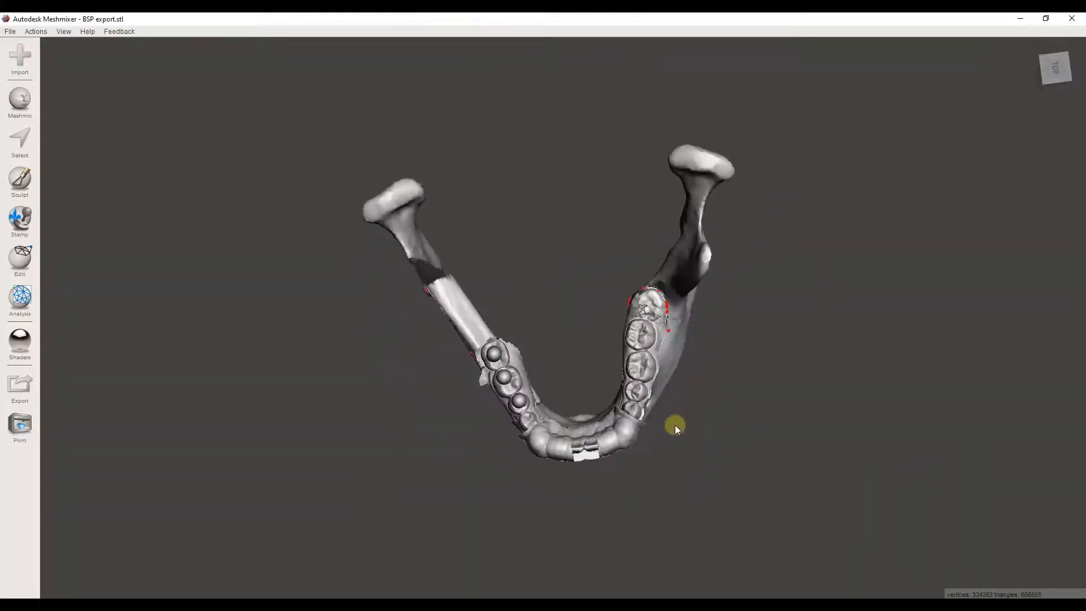
pyautogui.moveTo(550, 534); pyautogui.dragTo(745, 382, button='right')
pyautogui.moveTo(762, 422); pyautogui.dragTo(620, 433, button='right')
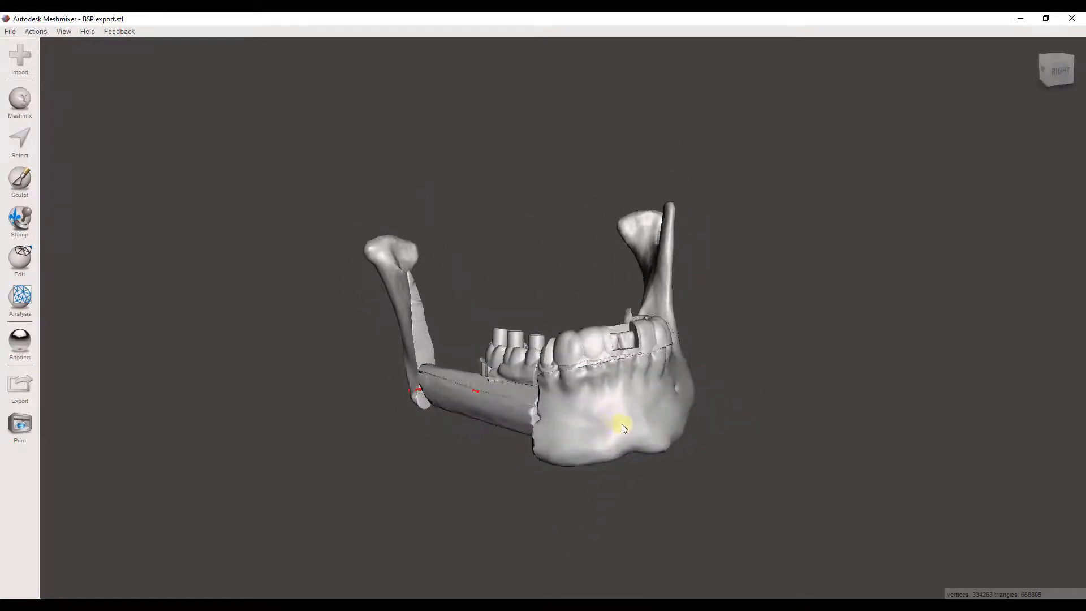
pyautogui.moveTo(283, 366); pyautogui.dragTo(246, 377, button='right')
pyautogui.moveTo(247, 402); pyautogui.dragTo(568, 358, button='right')
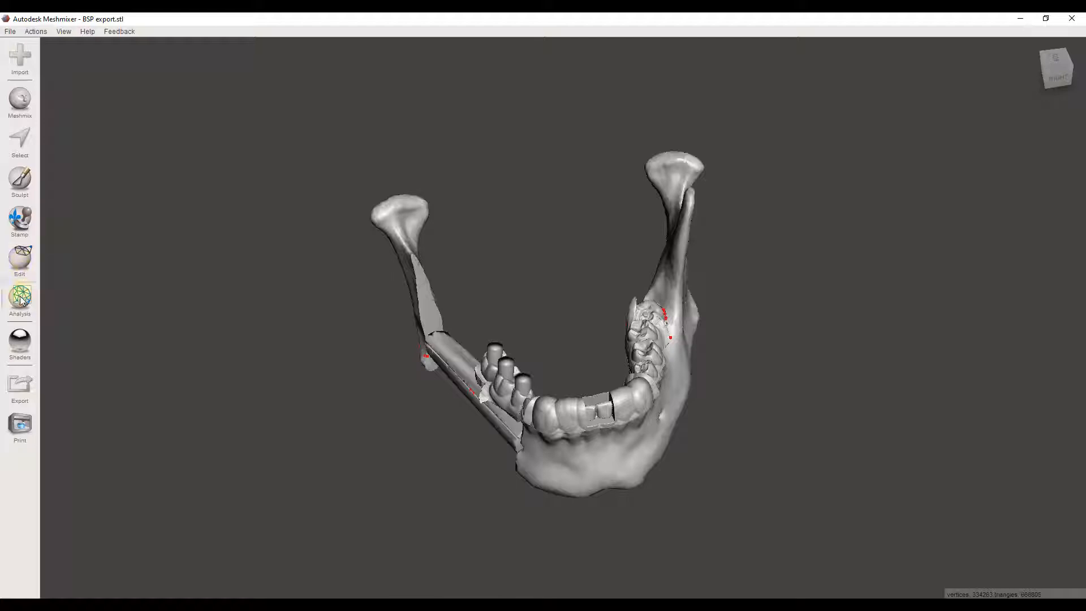
pyautogui.click(21, 262)
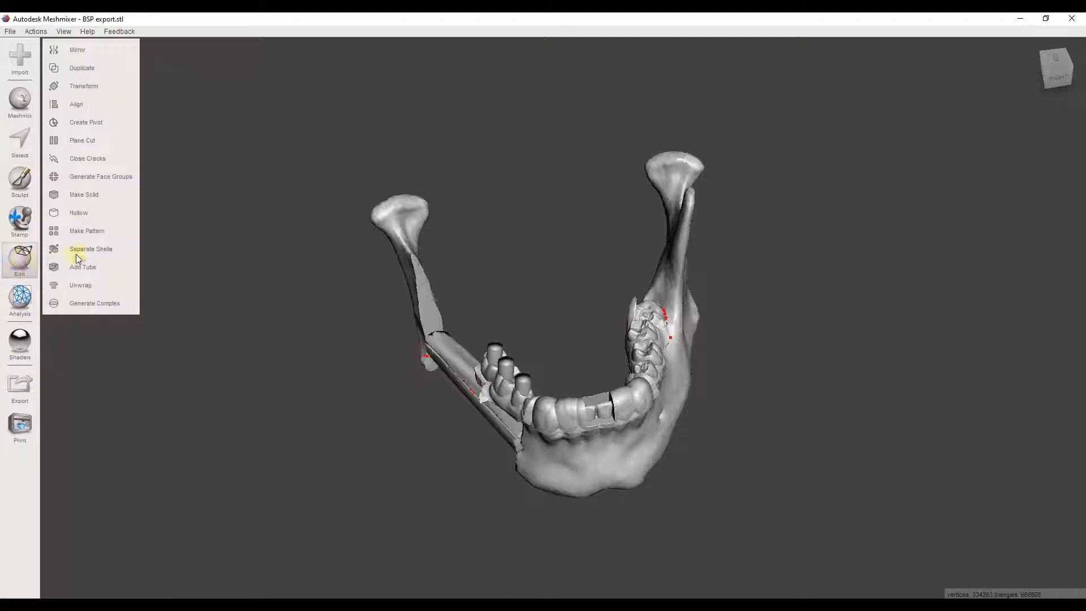
pyautogui.click(107, 249)
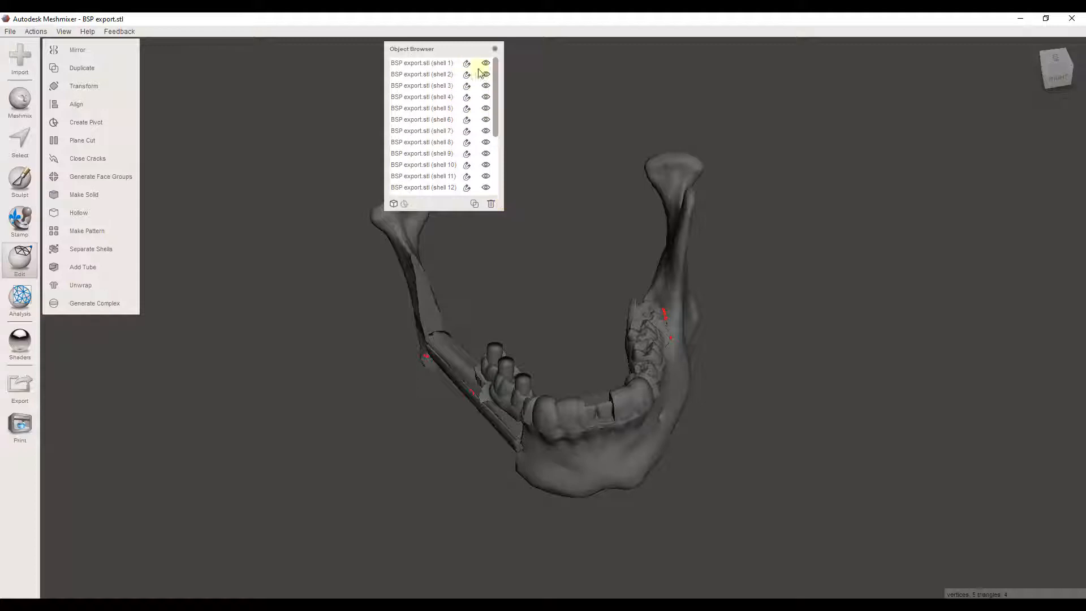
# Select the separated shells one by one to identify the mandible, guide, crowns, cylinders, graft and ramus parts.
pyautogui.click(540, 405)
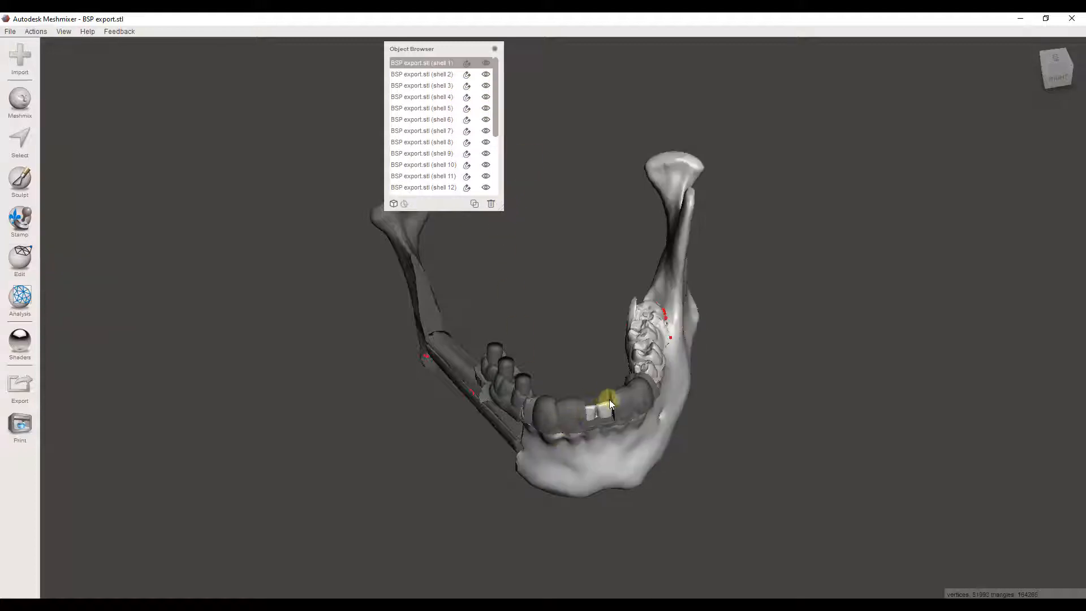
pyautogui.click(543, 403)
pyautogui.click(513, 391)
pyautogui.click(521, 383)
pyautogui.click(507, 368)
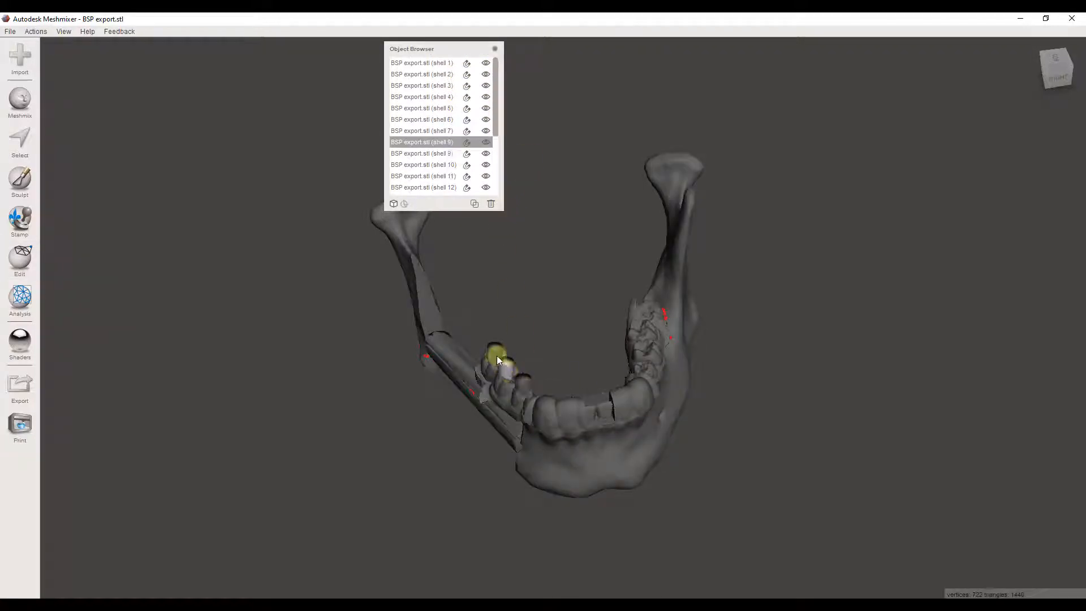
pyautogui.click(459, 359)
pyautogui.click(413, 286)
pyautogui.click(669, 287)
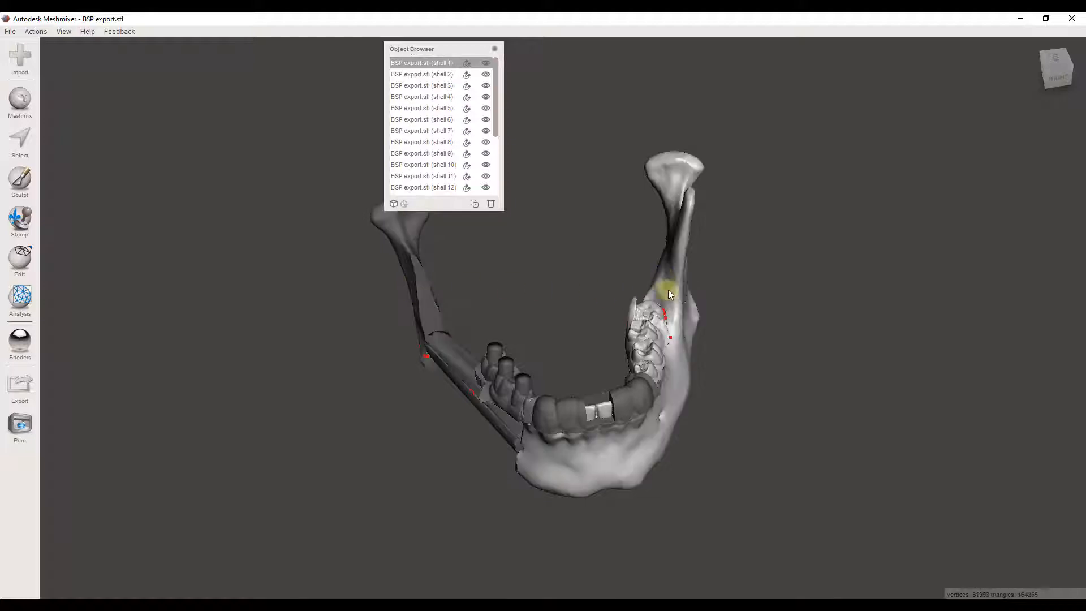
pyautogui.click(595, 463)
pyautogui.click(567, 423)
# Delete the detached ramus and condyle segment behind the graft.
pyautogui.moveTo(558, 486); pyautogui.dragTo(599, 425, button='right')
pyautogui.moveTo(599, 425); pyautogui.dragTo(702, 391, button='middle')
pyautogui.click(823, 410)
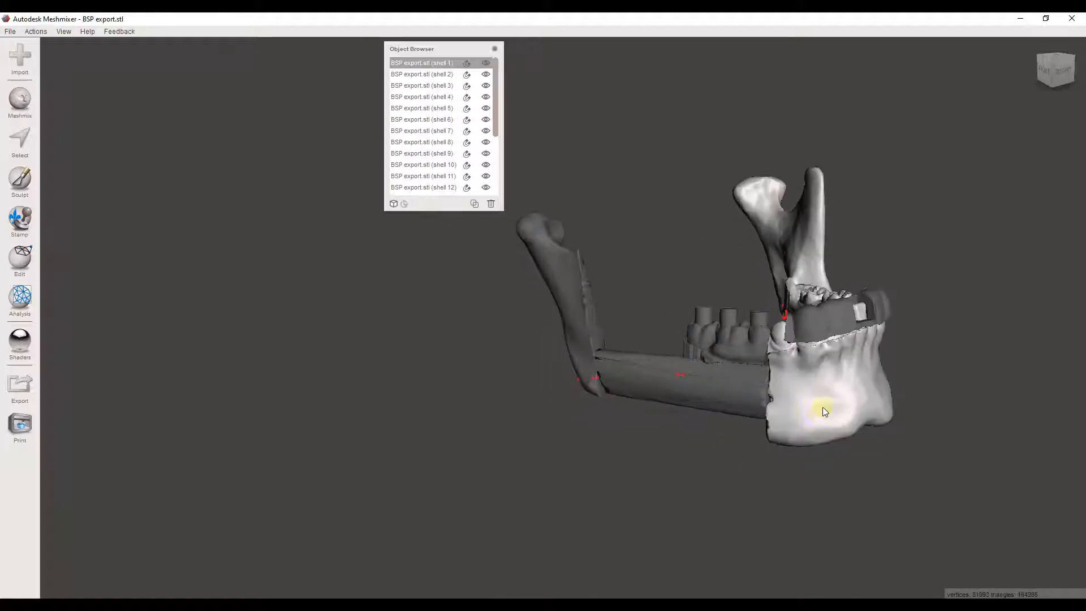
pyautogui.click(552, 276)
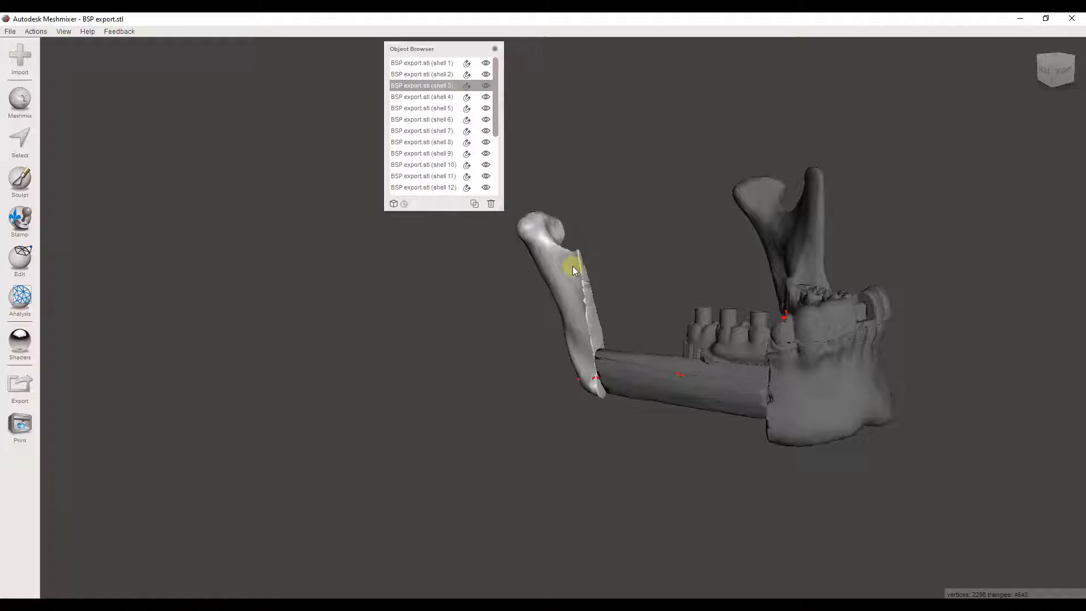
pyautogui.press('Delete')
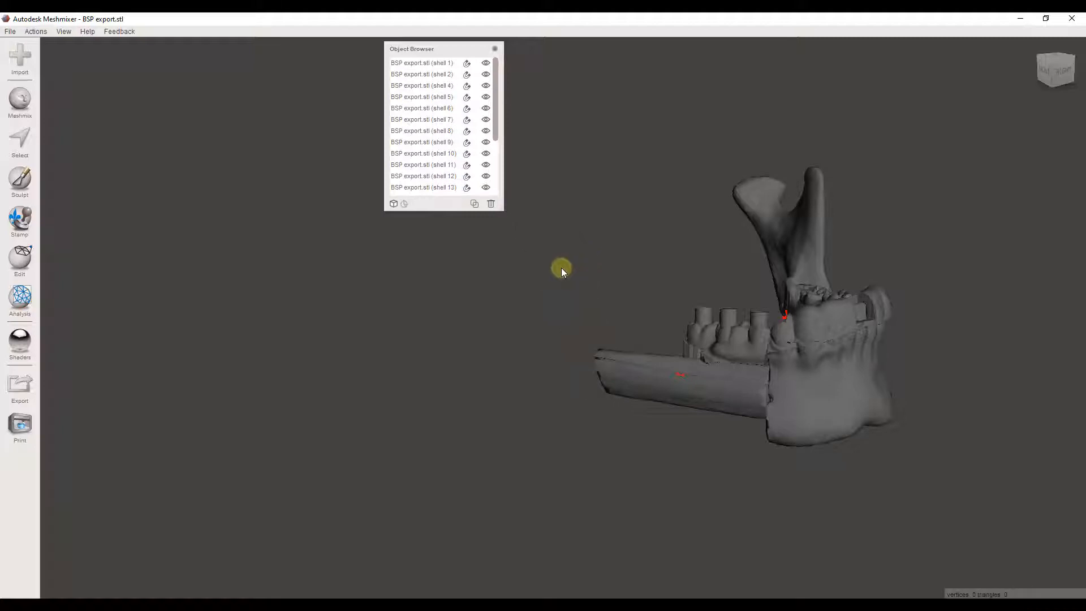
# Check the remaining mandible and graft shells, and enlarge the object list to show every shell.
pyautogui.moveTo(893, 399); pyautogui.dragTo(751, 398, button='right')
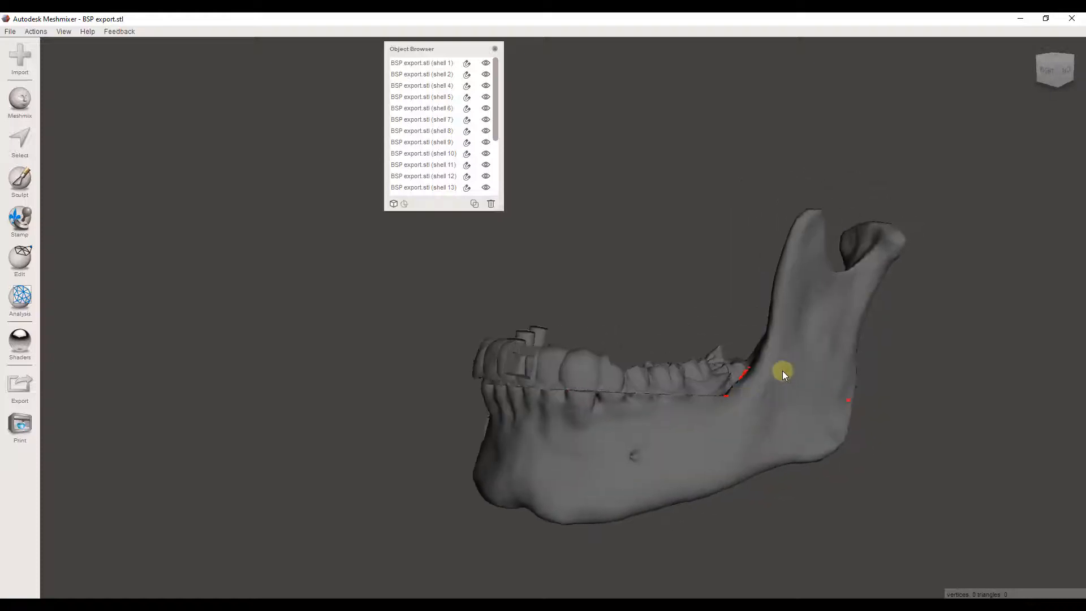
pyautogui.click(782, 371)
pyautogui.moveTo(520, 447); pyautogui.dragTo(693, 441, button='right')
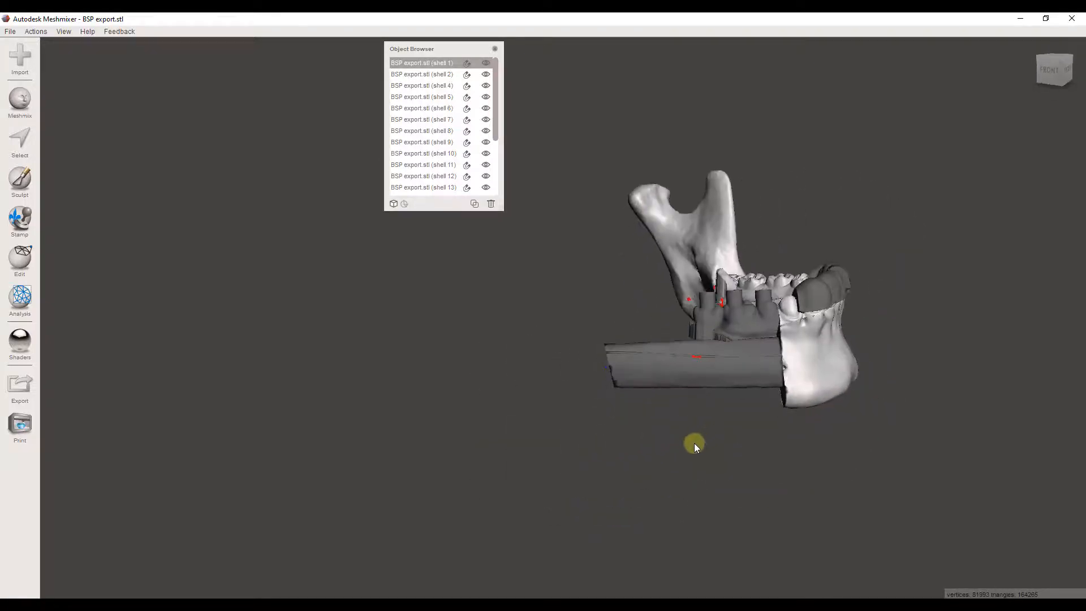
pyautogui.click(751, 369)
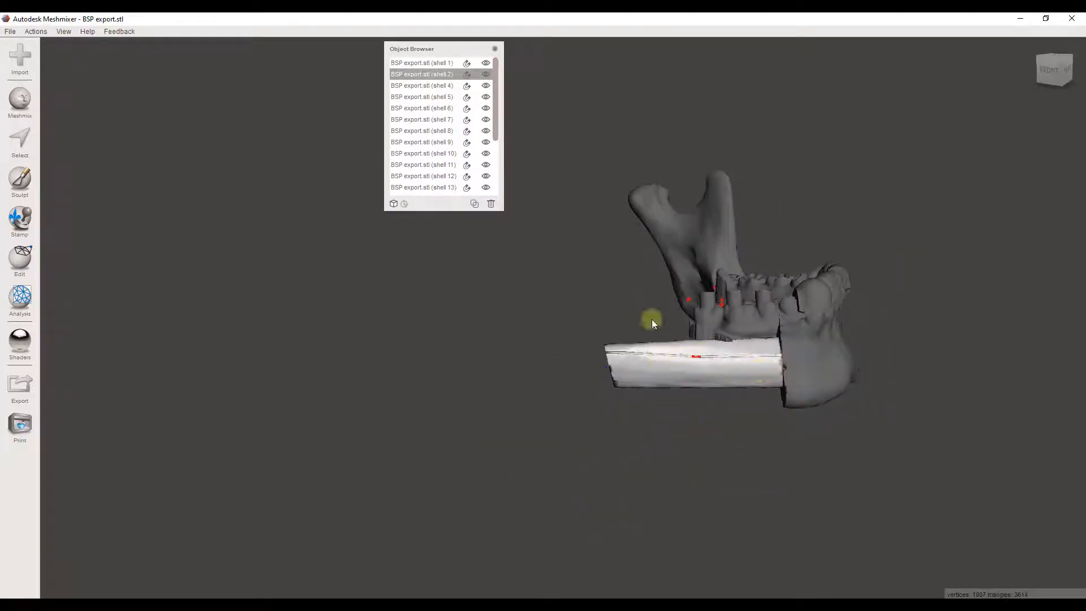
pyautogui.moveTo(500, 207); pyautogui.dragTo(529, 354)
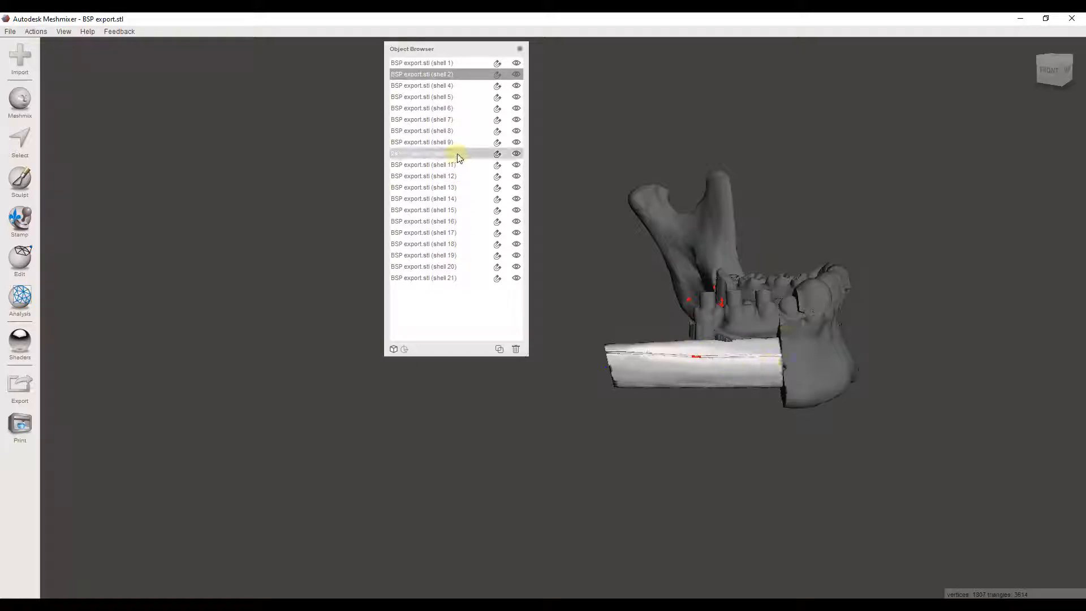
# Identify which shells make up the mandible, guide, prosthetic teeth and cylinders by selecting each in the model.
pyautogui.click(753, 312)
pyautogui.click(712, 248)
pyautogui.click(802, 366)
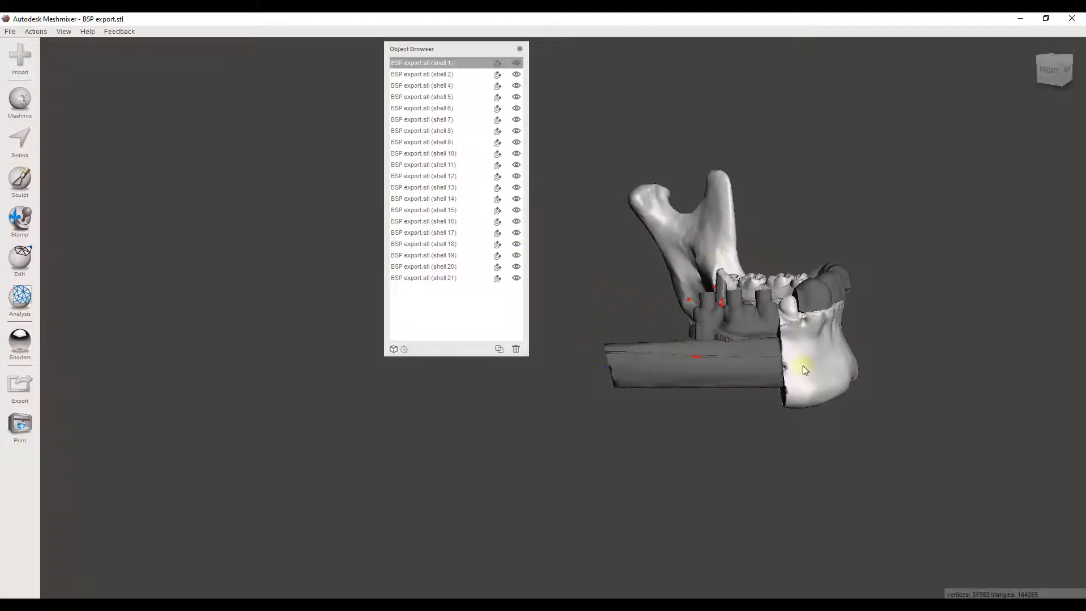
pyautogui.click(816, 292)
pyautogui.click(754, 315)
pyautogui.click(714, 303)
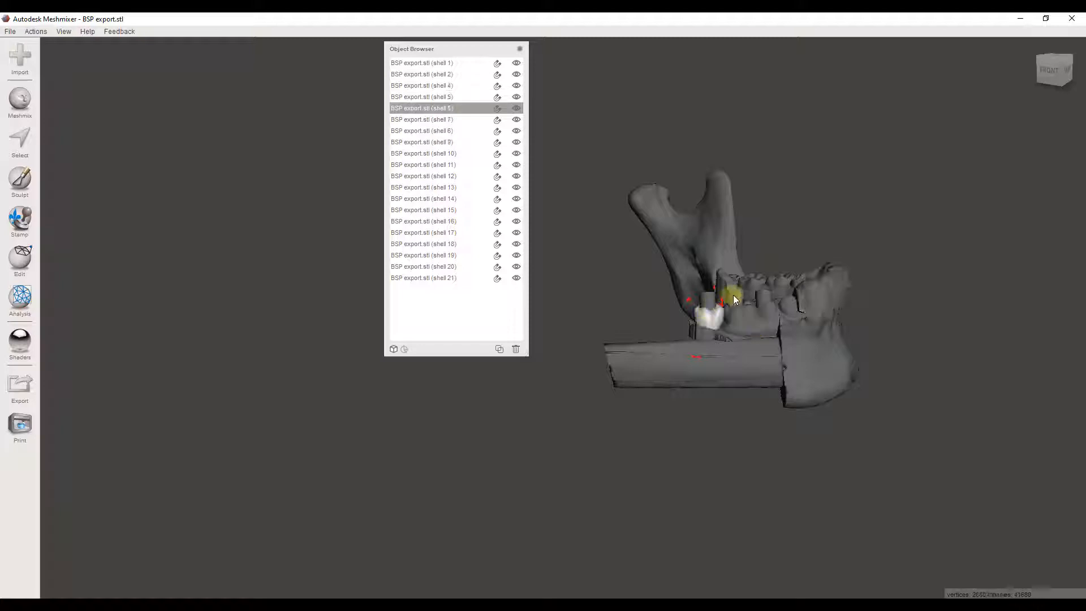
pyautogui.click(707, 296)
pyautogui.click(711, 236)
# Hide the straight bone graft segment (shell 2) to expose the implants inside it.
pyautogui.click(727, 373)
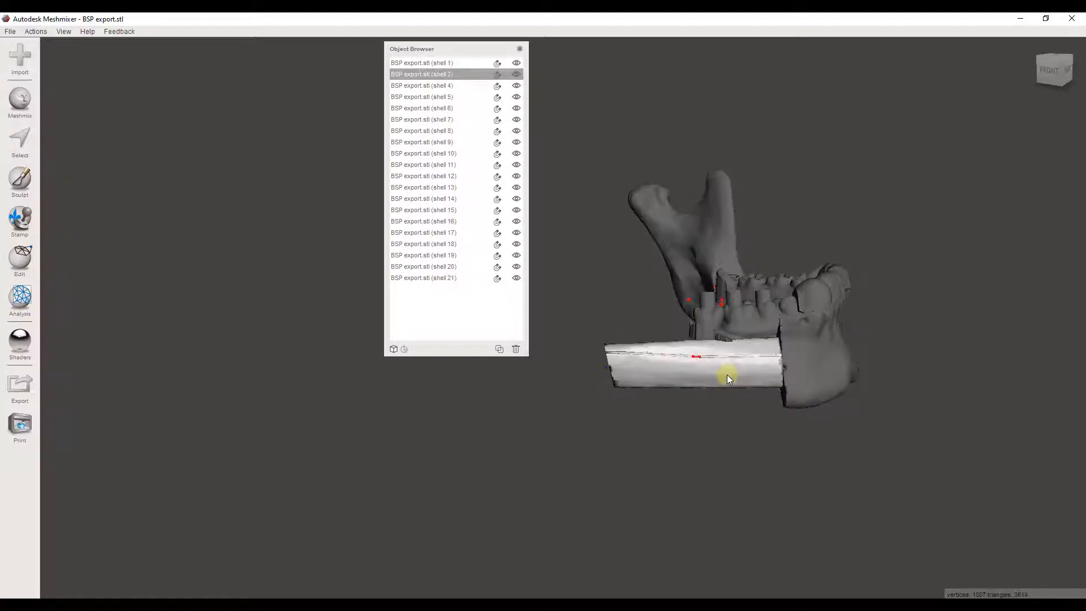
pyautogui.click(516, 74)
pyautogui.scroll(2, 832, 341)
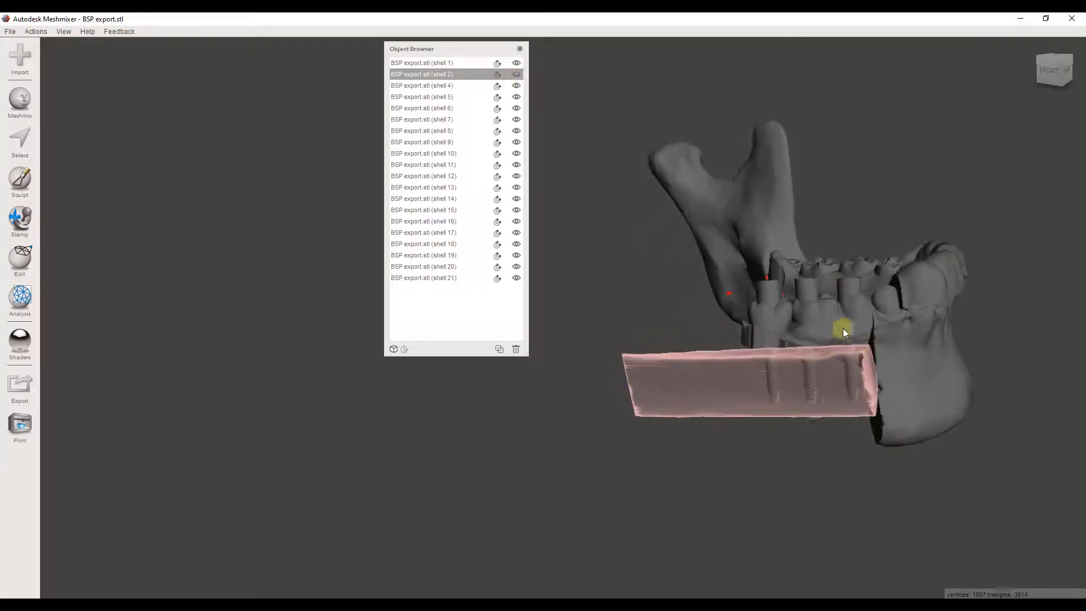
# Delete the three threaded implant bodies beneath the prosthetic teeth.
pyautogui.click(950, 376)
pyautogui.moveTo(950, 376); pyautogui.dragTo(599, 389, button='right')
pyautogui.click(598, 388)
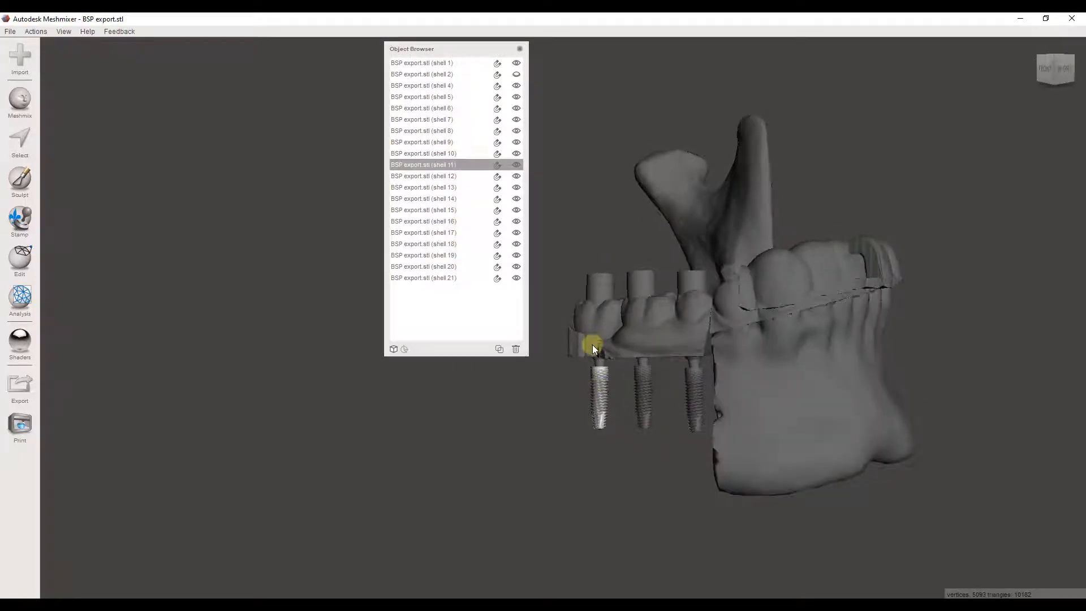
pyautogui.press('Delete')
pyautogui.click(645, 379)
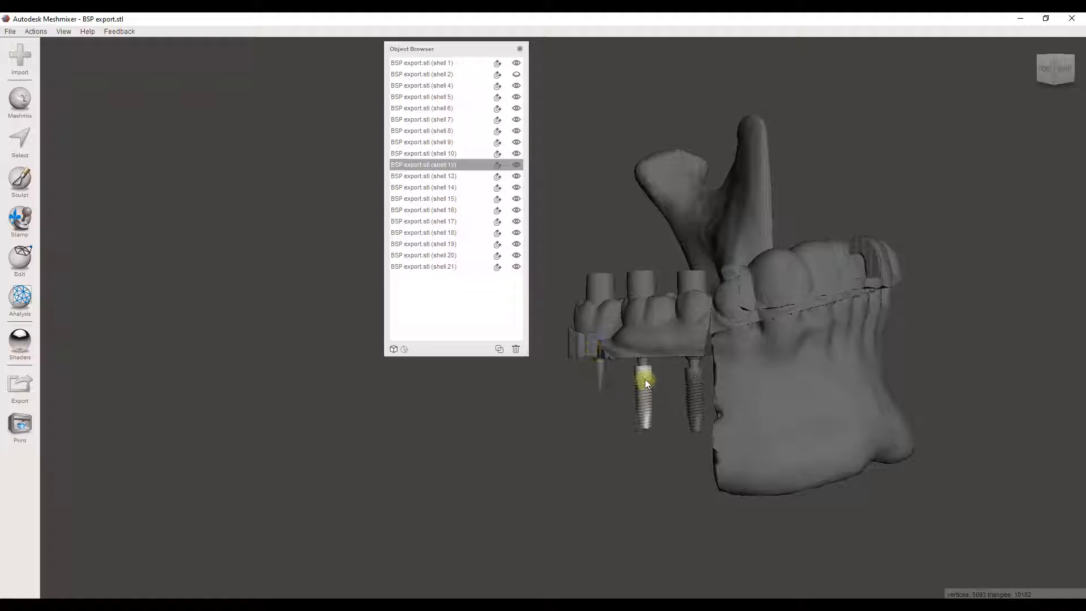
pyautogui.press('Delete')
pyautogui.click(698, 385)
pyautogui.press('Delete')
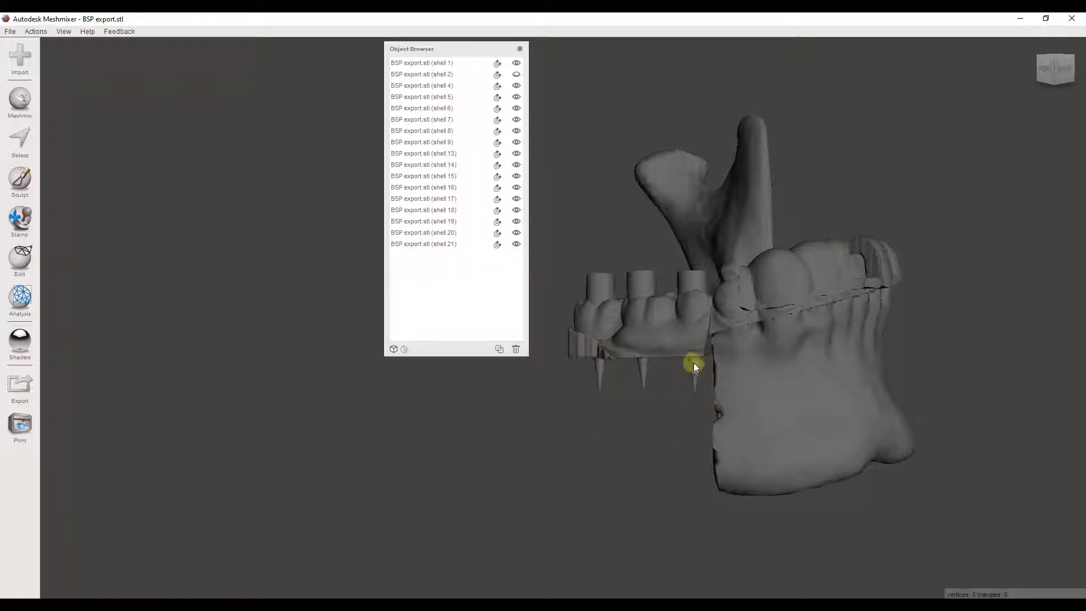
# Delete the three long tapered pins left beneath the prosthetic teeth.
pyautogui.click(693, 363)
pyautogui.press('Delete')
pyautogui.click(643, 366)
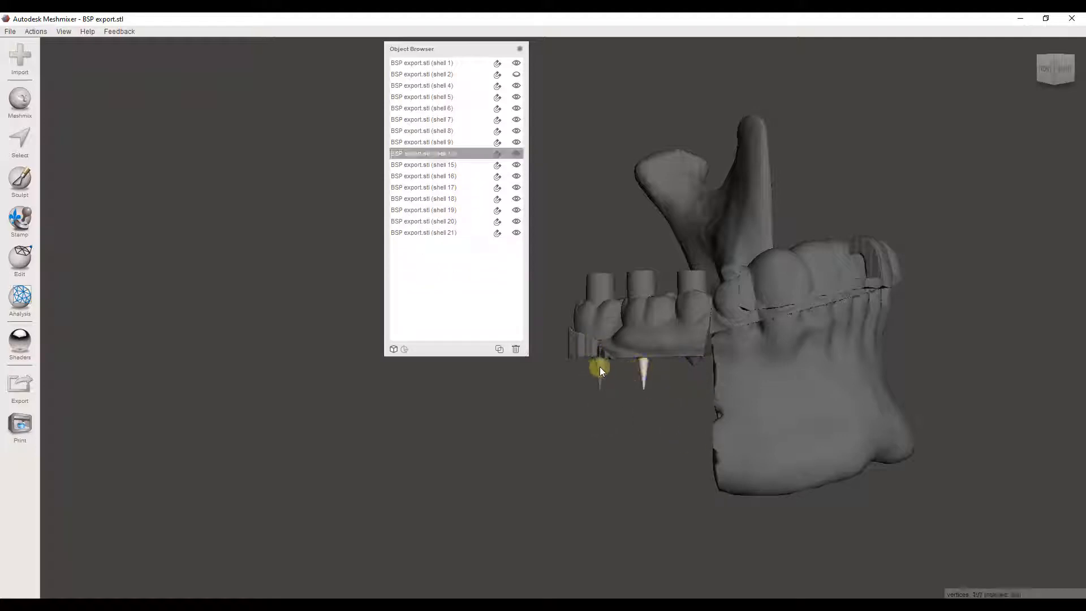
pyautogui.press('Delete')
pyautogui.click(599, 365)
pyautogui.press('Delete')
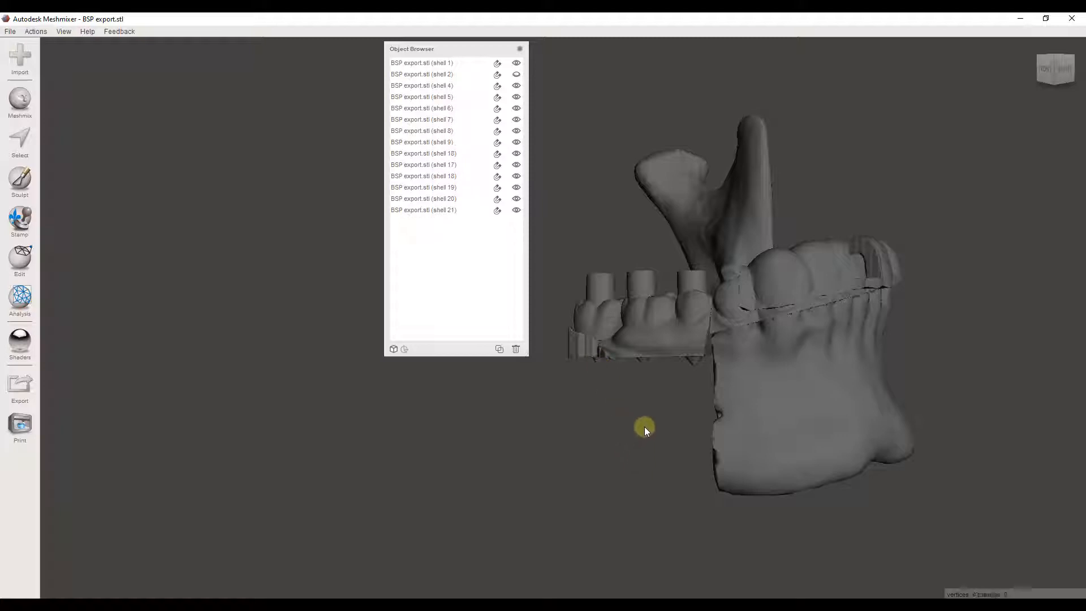
# Delete the three small pointed tips still protruding under the prosthesis base.
pyautogui.click(695, 364)
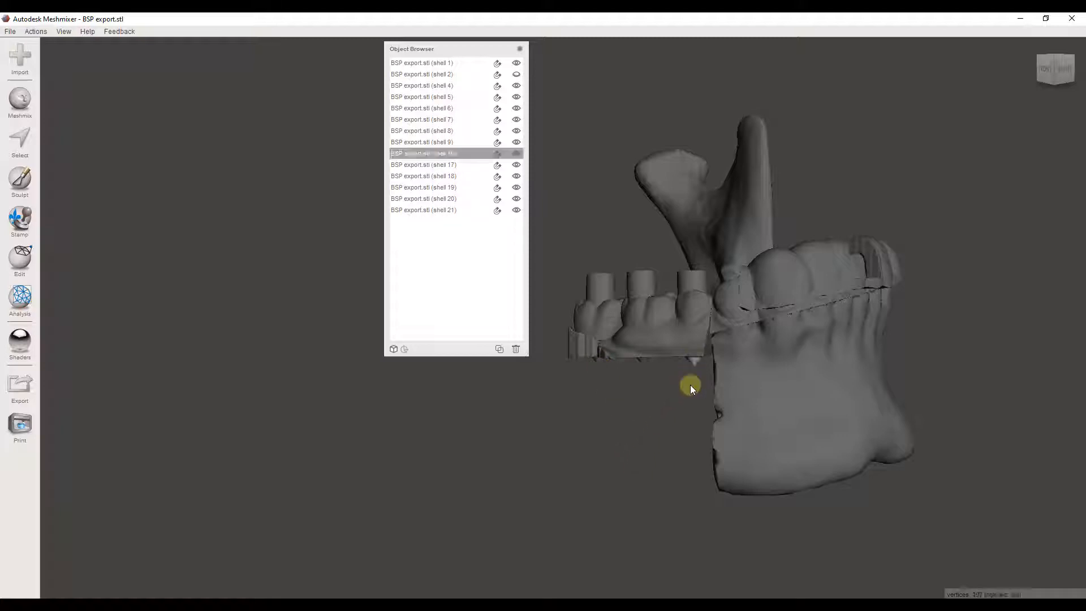
pyautogui.press('Delete')
pyautogui.click(642, 362)
pyautogui.press('Delete')
pyautogui.click(599, 361)
pyautogui.press('Delete')
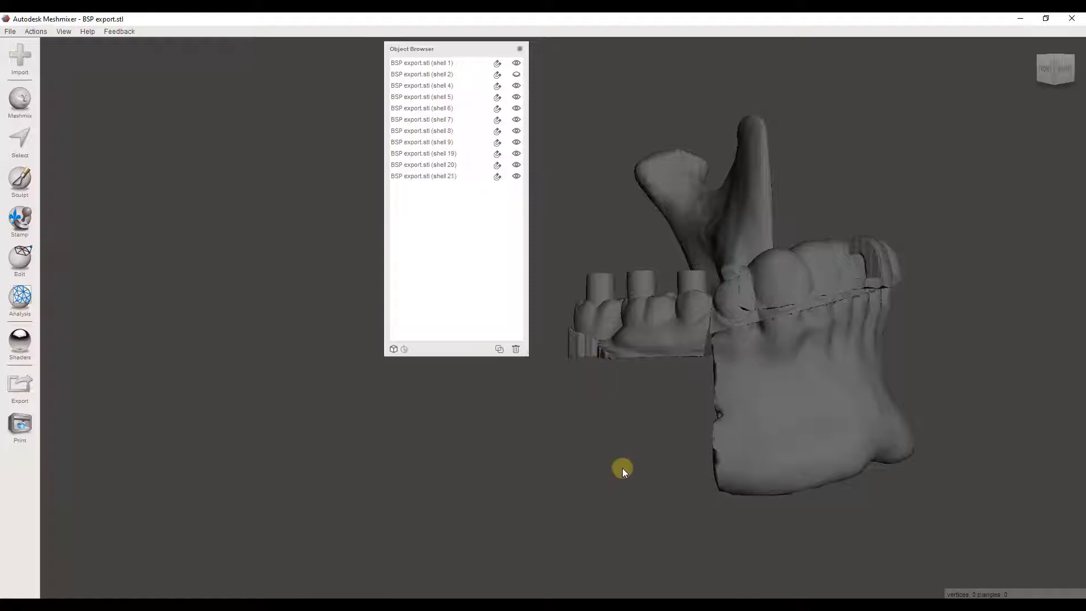
# Examine the three cylinders above the prosthetic teeth and match each one to its shell in the object list.
pyautogui.click(693, 283)
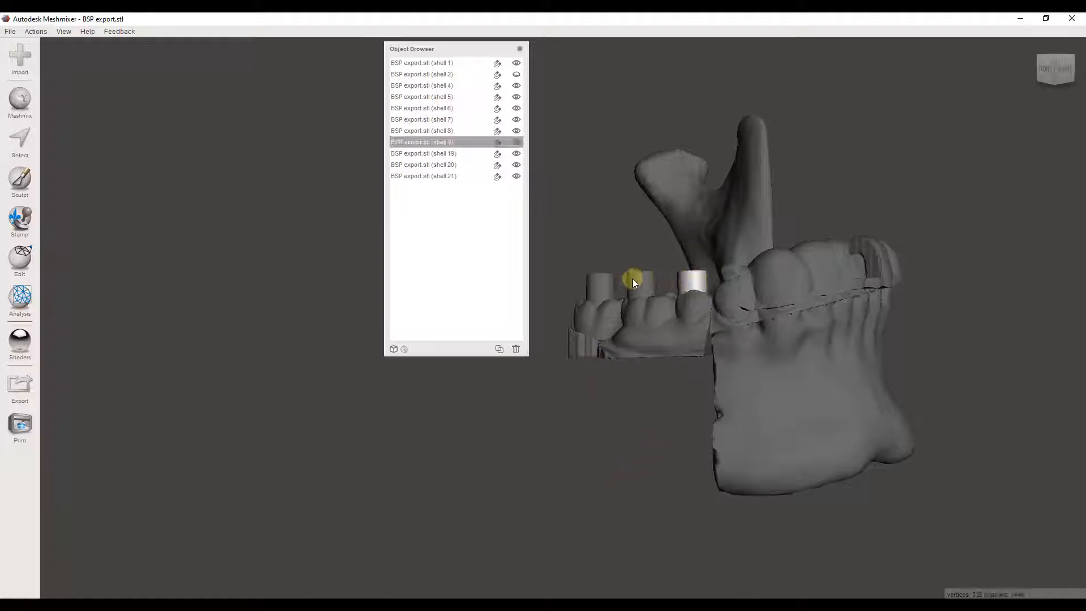
pyautogui.click(638, 280)
pyautogui.click(594, 286)
pyautogui.moveTo(635, 425); pyautogui.dragTo(659, 358, button='right')
pyautogui.click(652, 335)
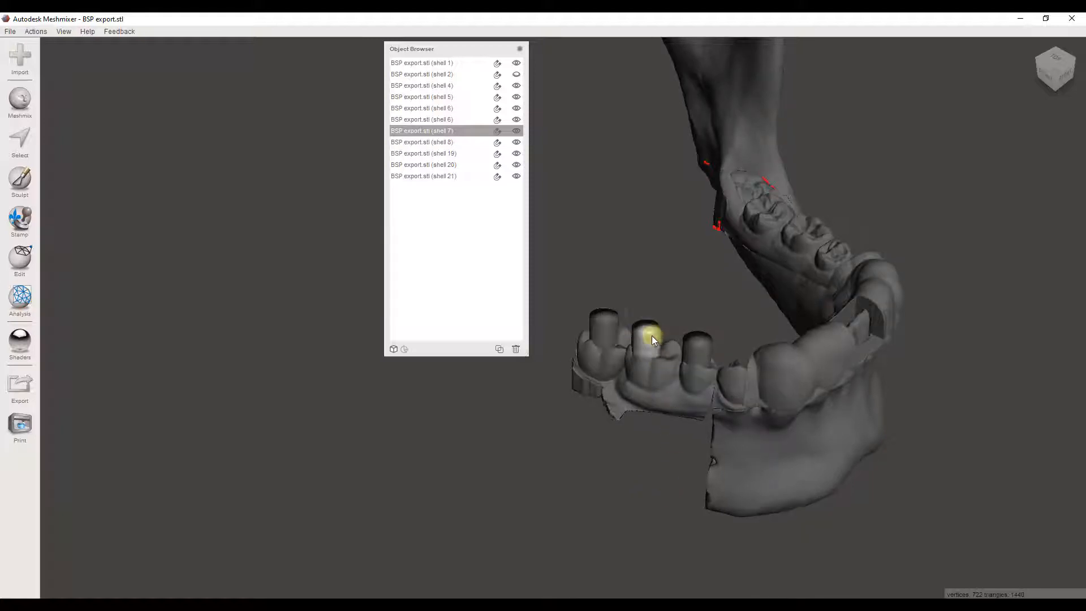
pyautogui.click(697, 345)
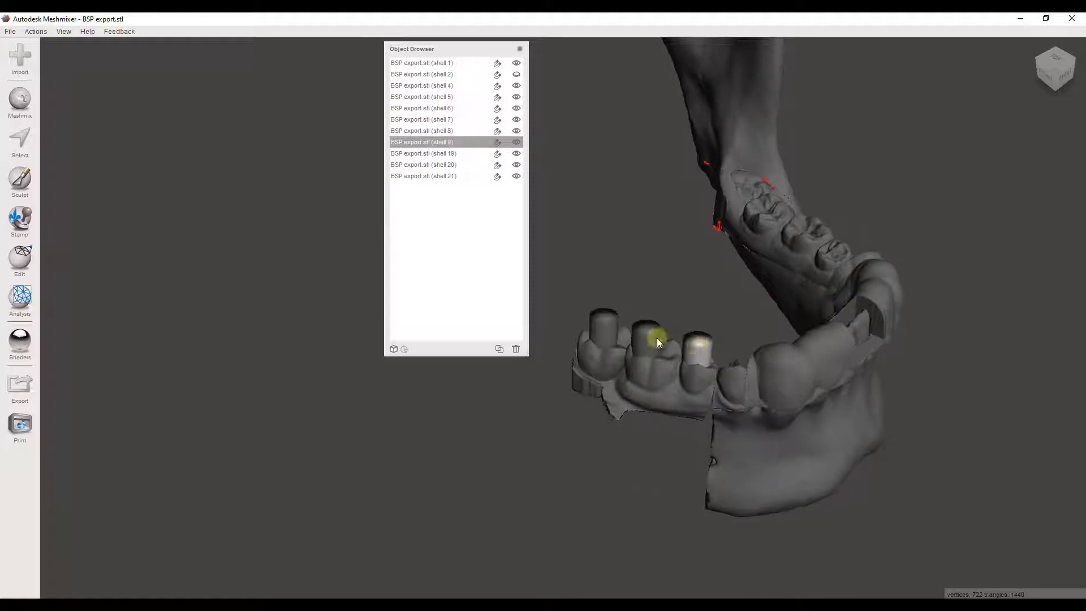
pyautogui.click(651, 336)
pyautogui.click(603, 322)
pyautogui.click(649, 334)
pyautogui.click(694, 344)
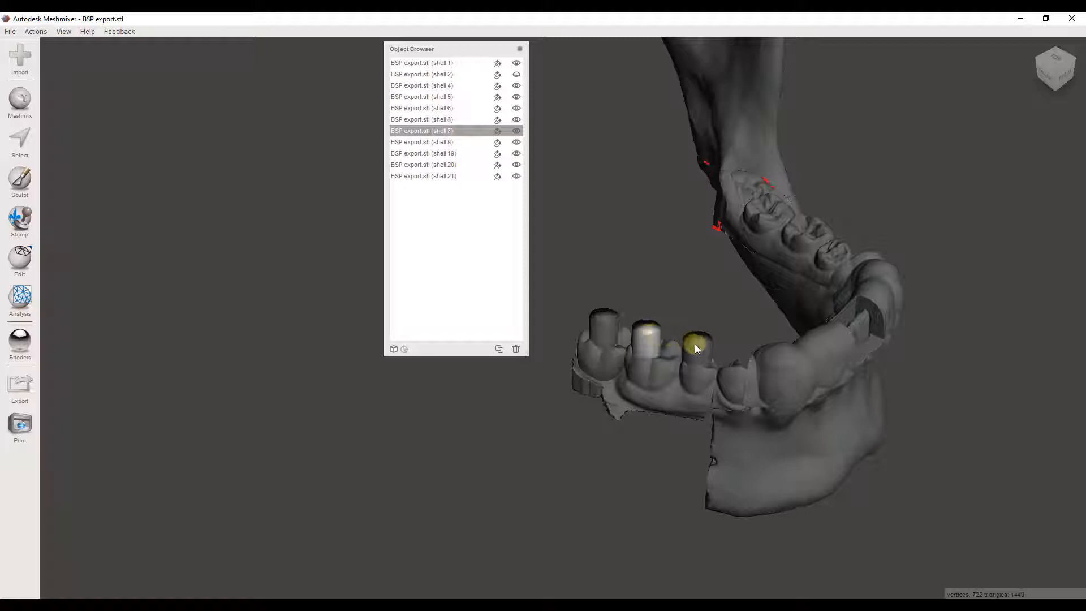
pyautogui.click(652, 337)
pyautogui.click(602, 325)
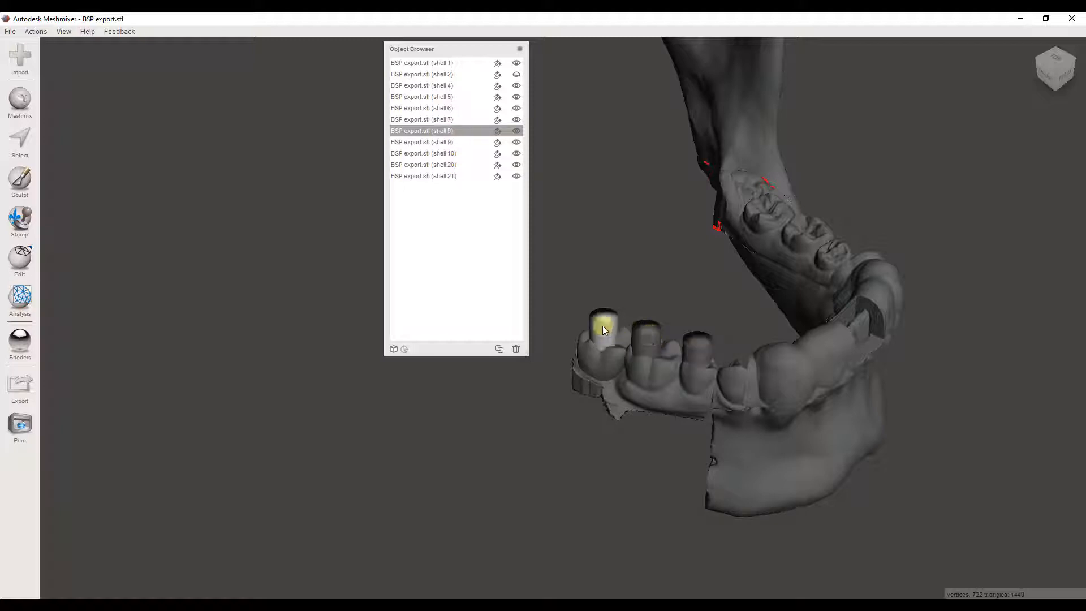
pyautogui.click(646, 331)
pyautogui.click(700, 344)
pyautogui.click(645, 332)
# Combine the three cylinders (shells 7, 8 and 9) into one object.
pyautogui.click(609, 326)
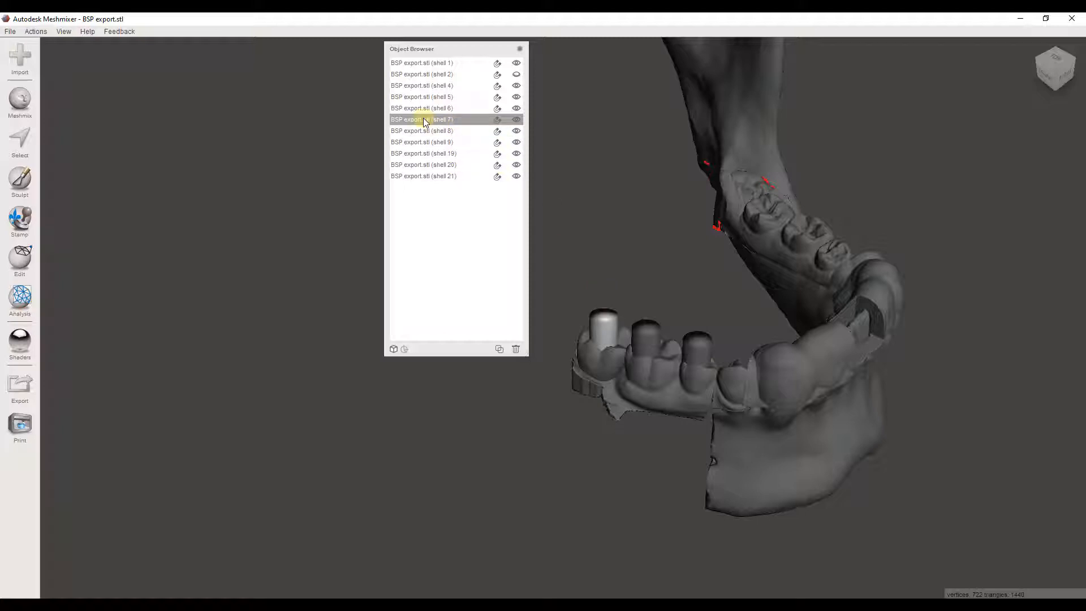
pyautogui.keyDown('shift'); pyautogui.click(420, 140); pyautogui.keyUp('shift')
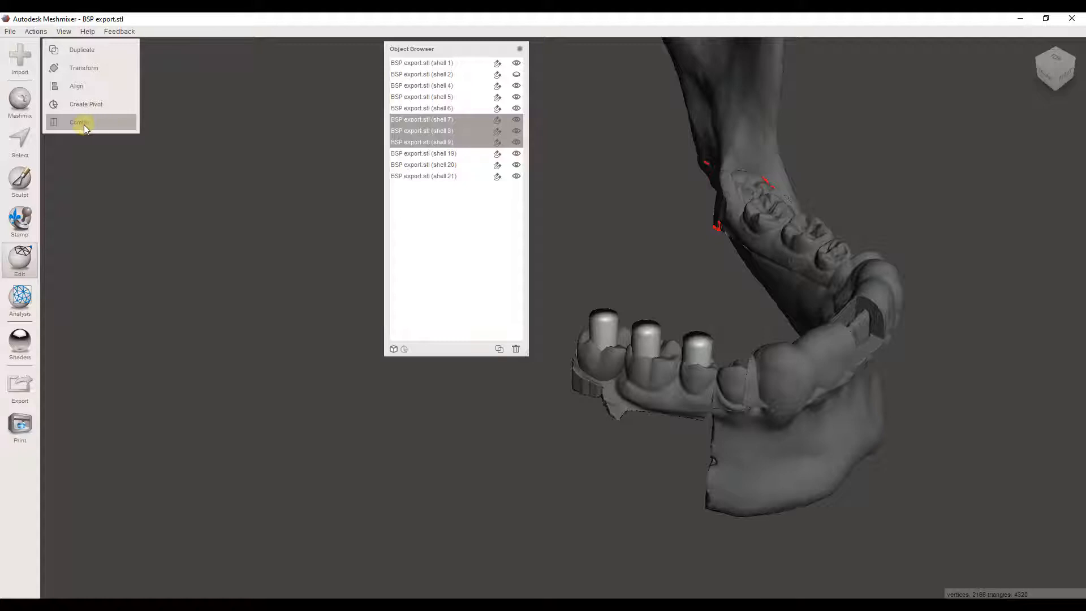
pyautogui.click(107, 127)
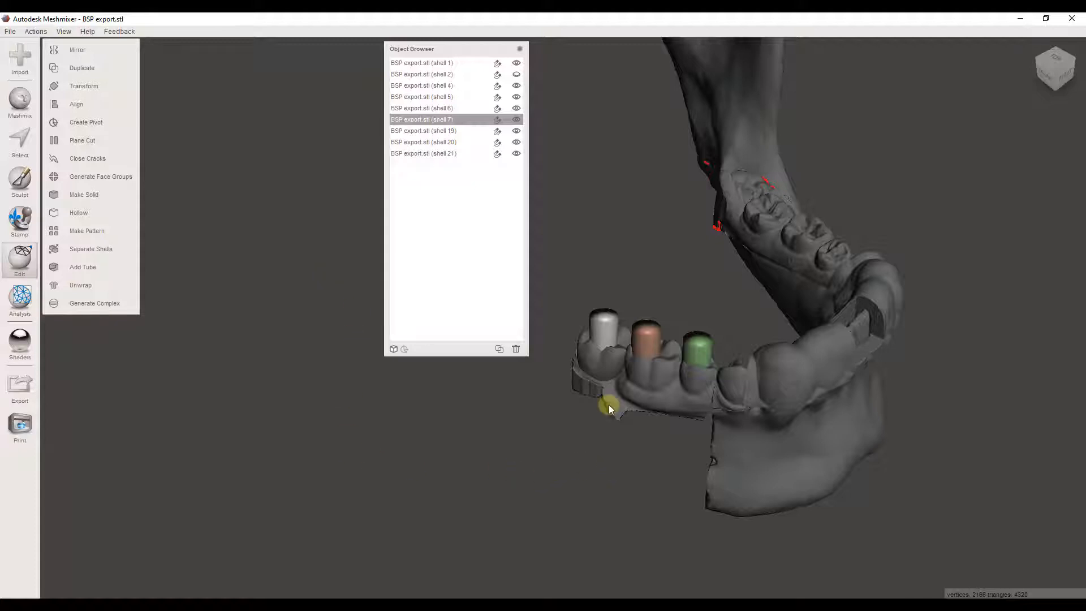
# Hide the guide covering the front teeth (shell 4) to expose the jaw's teeth beneath it.
pyautogui.moveTo(622, 475); pyautogui.dragTo(749, 382, button='right')
pyautogui.click(749, 382)
pyautogui.moveTo(780, 425); pyautogui.dragTo(644, 449, button='right')
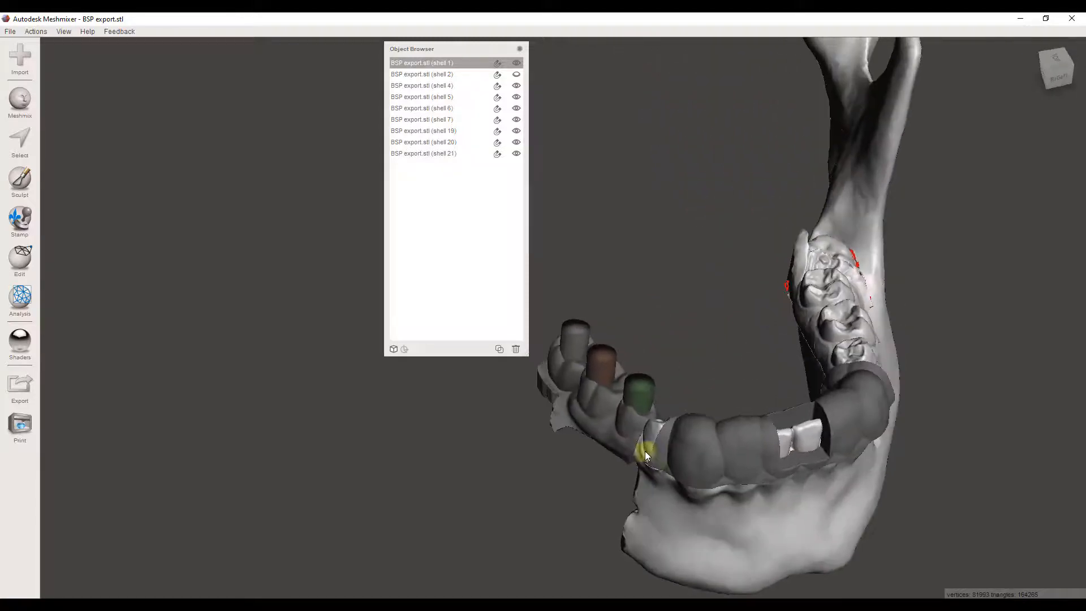
pyautogui.click(724, 445)
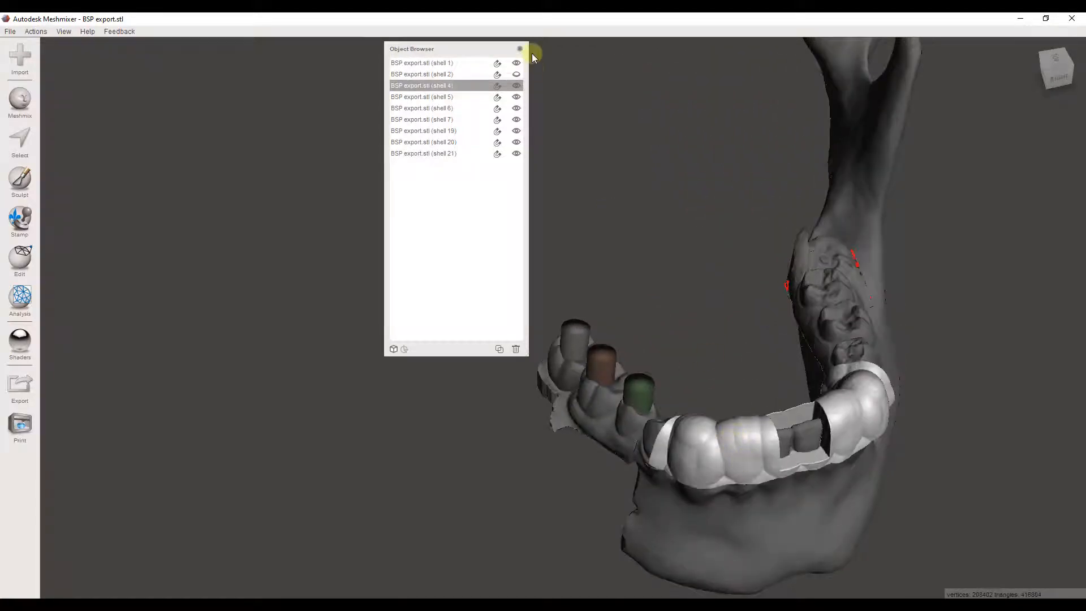
pyautogui.click(517, 85)
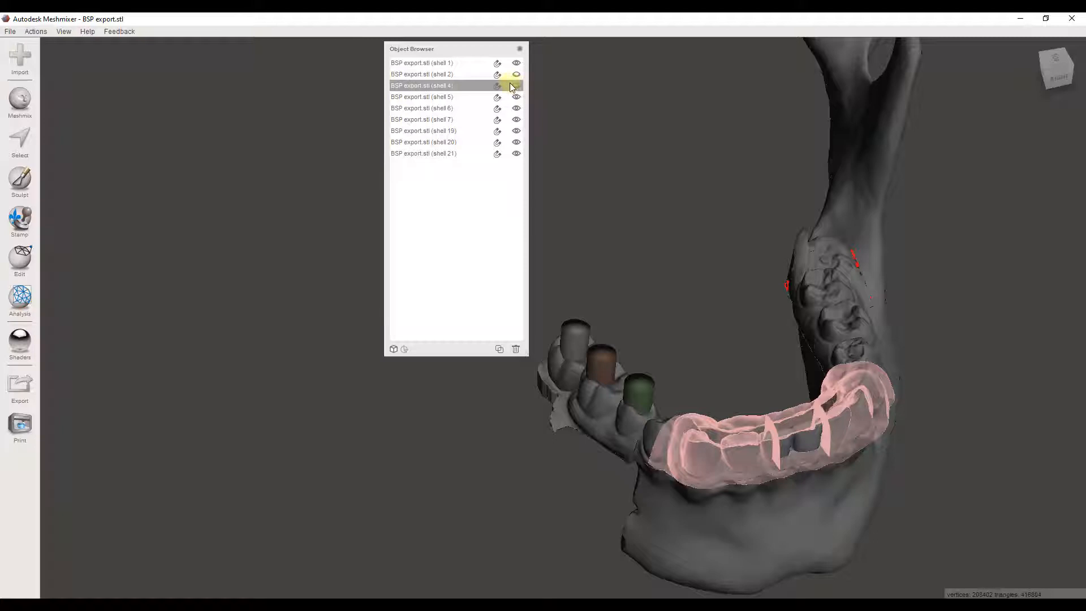
pyautogui.click(701, 526)
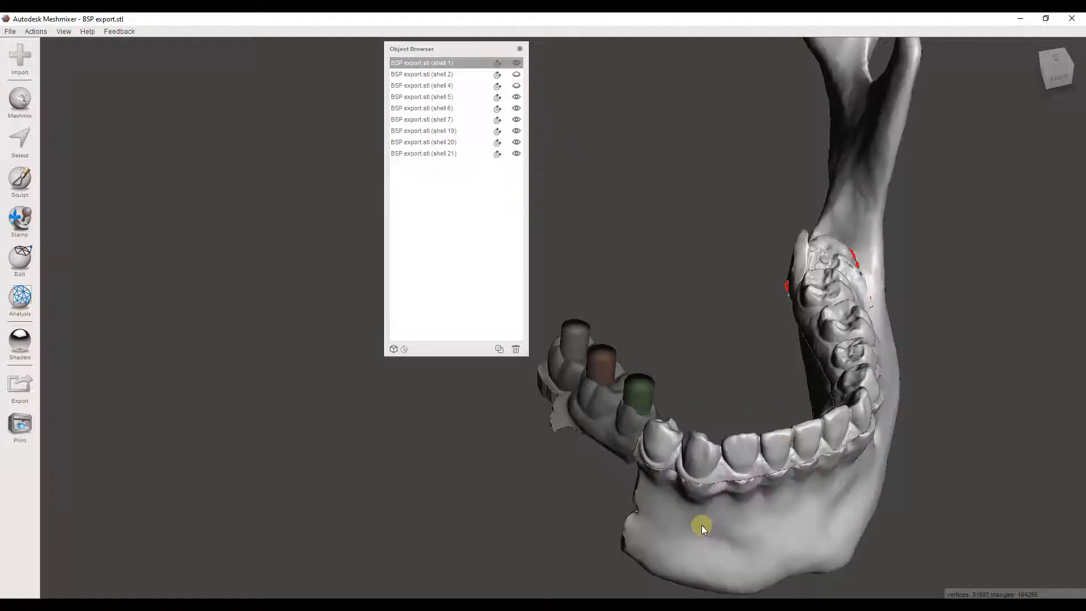
# Delete the tiny leftover fragments, shells 19, 20 and 21, from the object list.
pyautogui.click(447, 153)
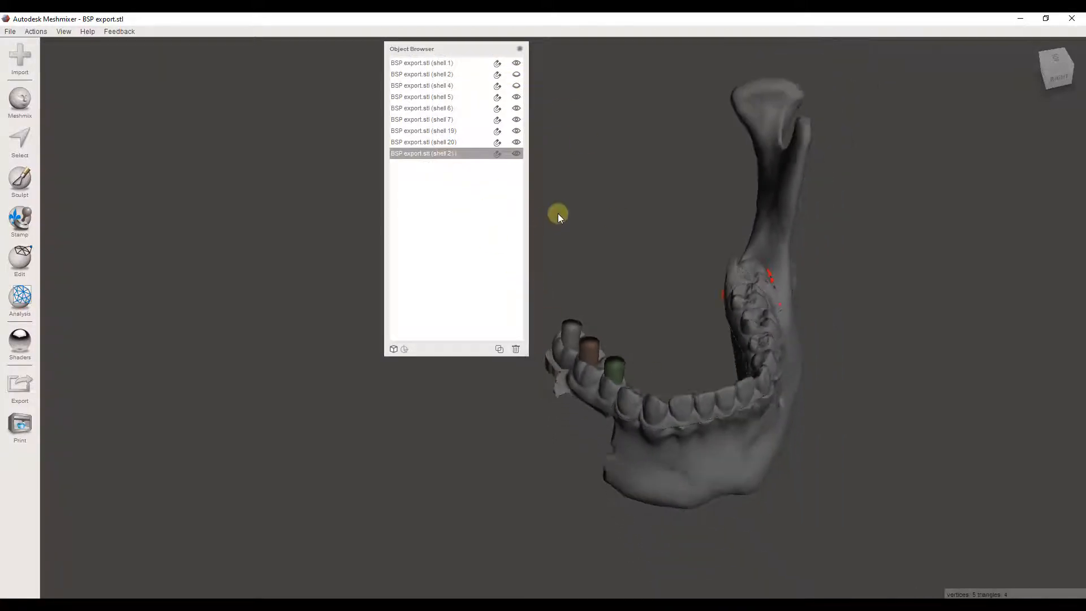
pyautogui.moveTo(557, 213); pyautogui.dragTo(651, 235, button='right')
pyautogui.keyDown('shift'); pyautogui.click(445, 142); pyautogui.keyUp('shift')
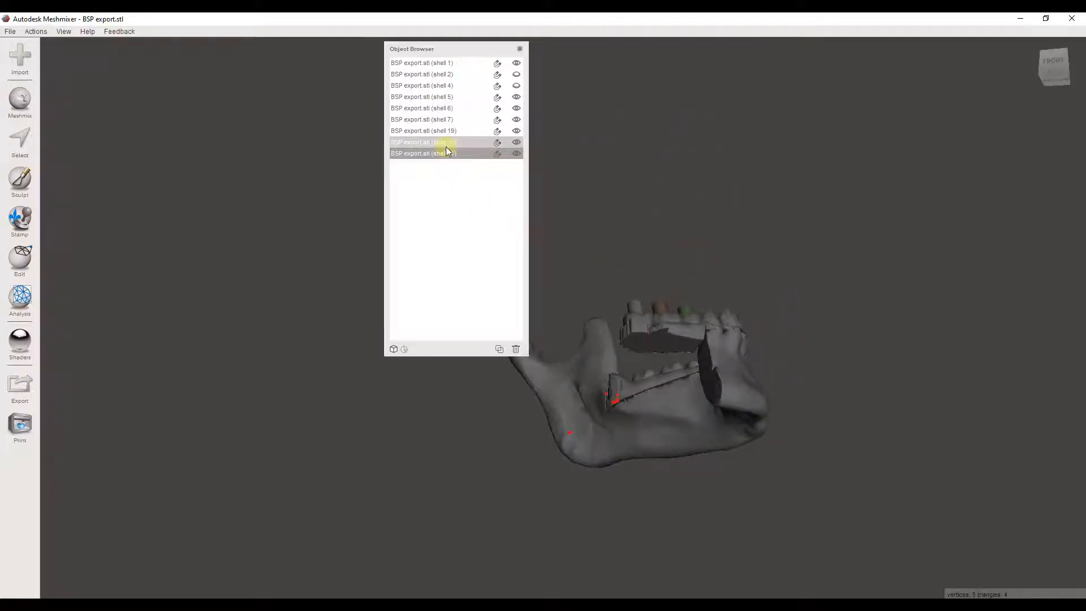
pyautogui.click(446, 144)
pyautogui.click(444, 131)
pyautogui.click(444, 121)
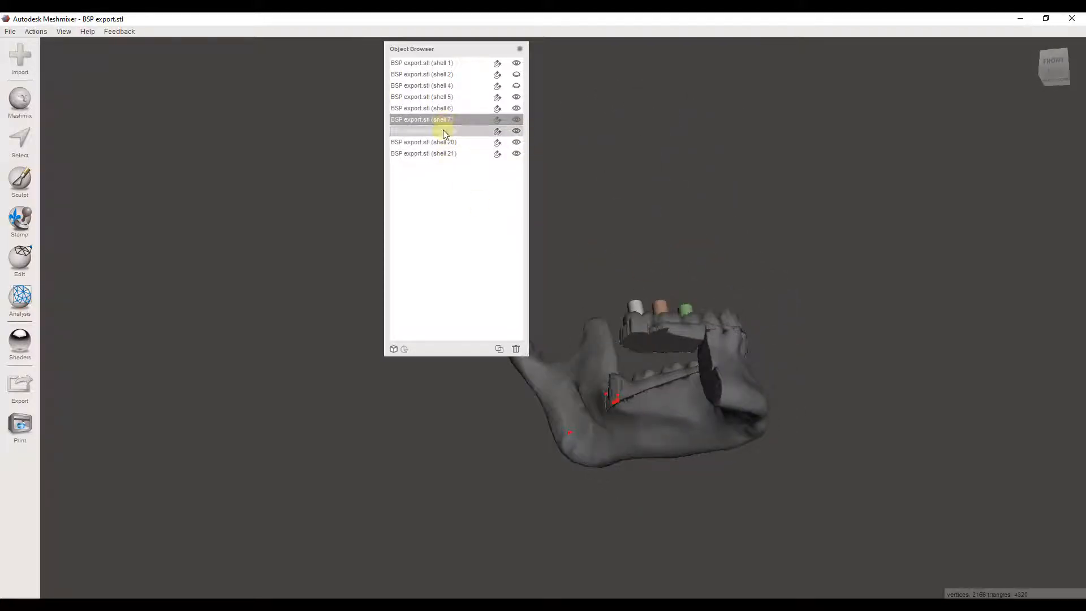
pyautogui.click(443, 131)
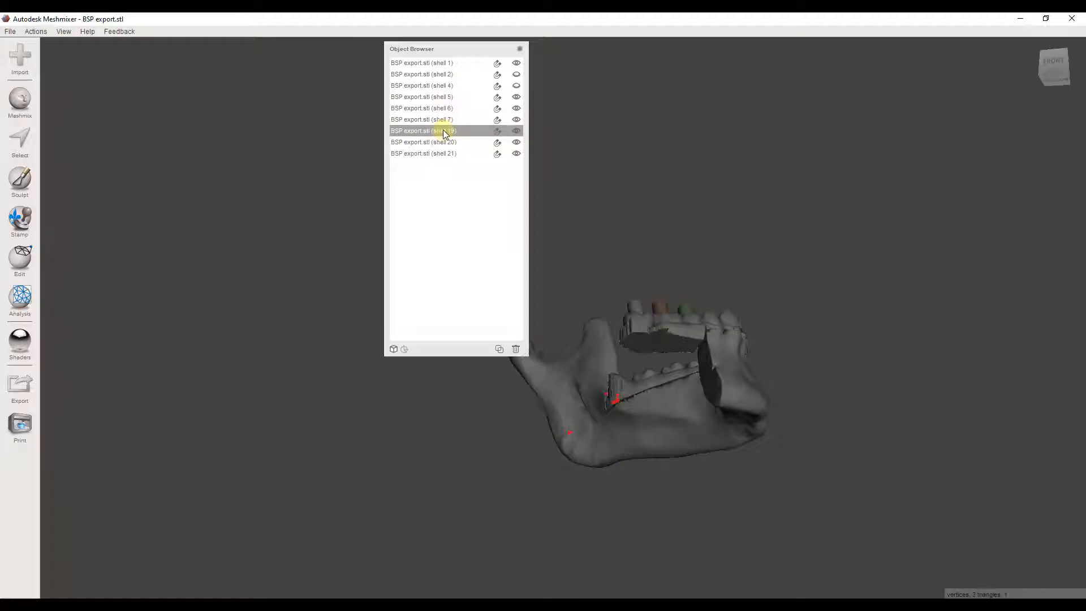
pyautogui.press('Delete')
pyautogui.click(444, 133)
pyautogui.press('Delete')
pyautogui.click(445, 134)
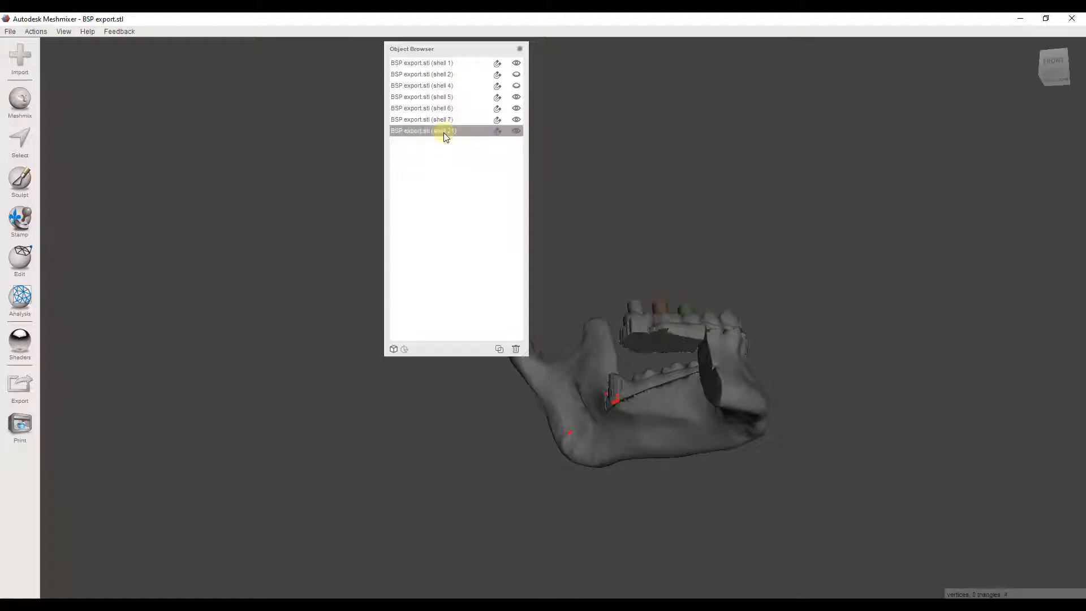
pyautogui.press('Delete')
# Check which part of the model each of shells 1, 2, 4 and 5 represents.
pyautogui.moveTo(819, 192); pyautogui.dragTo(739, 517, button='right')
pyautogui.click(899, 348)
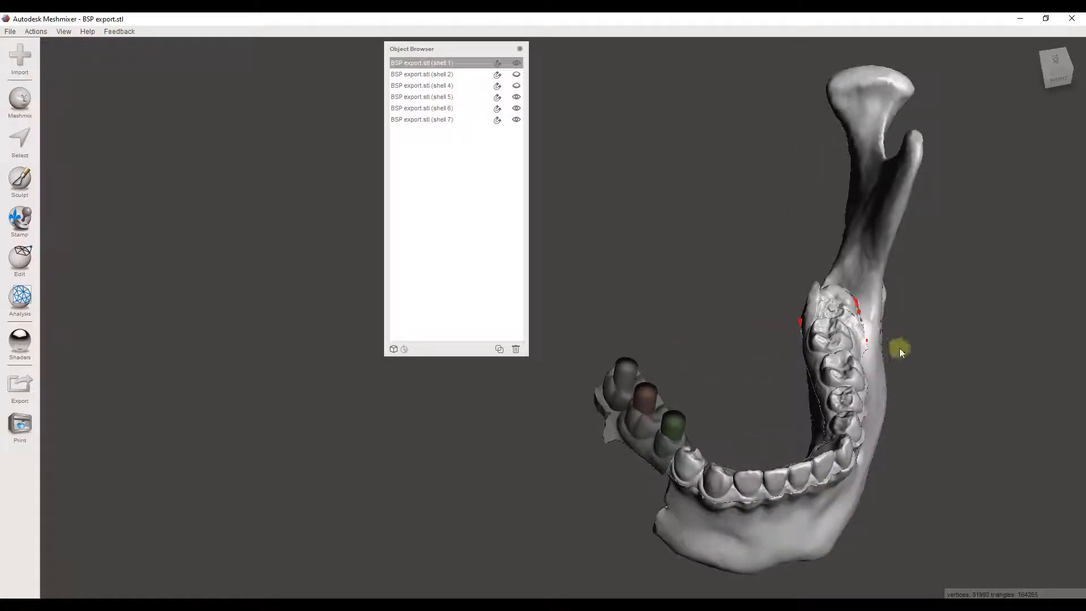
pyautogui.click(452, 95)
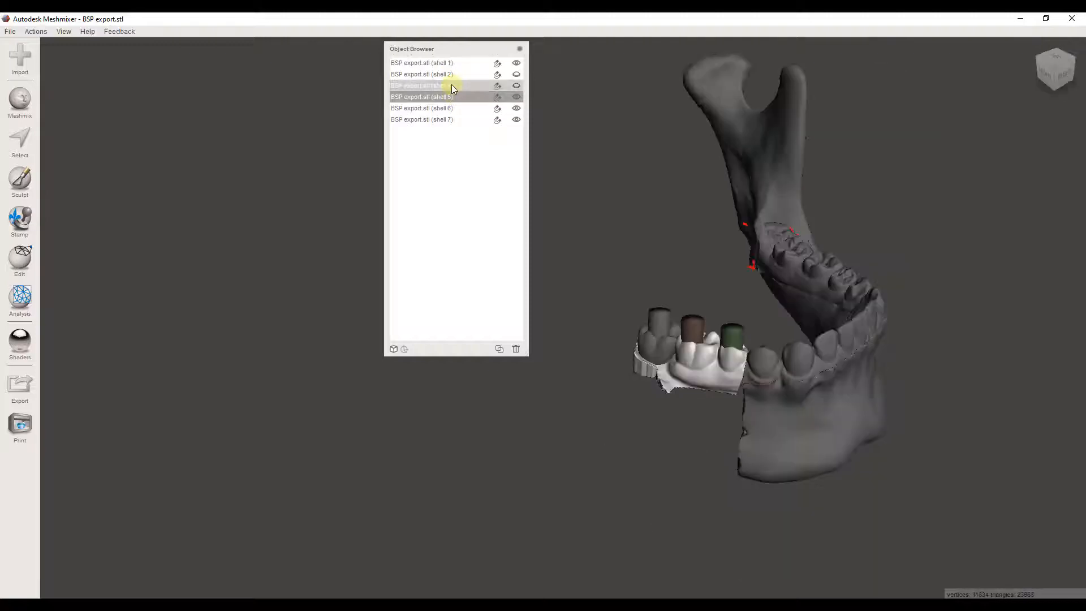
pyautogui.click(451, 83)
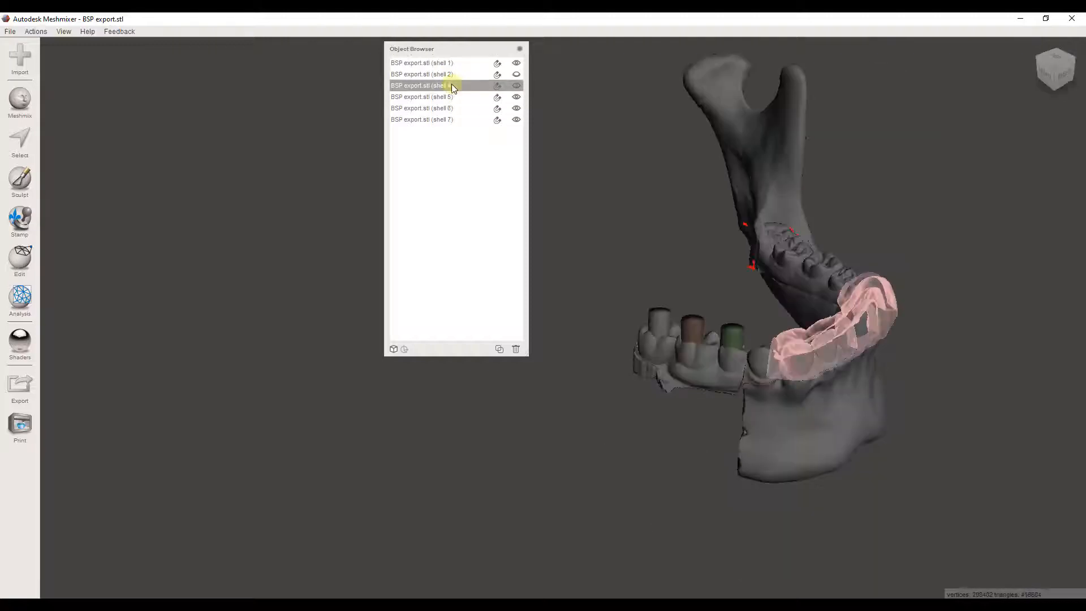
pyautogui.click(450, 76)
pyautogui.click(451, 63)
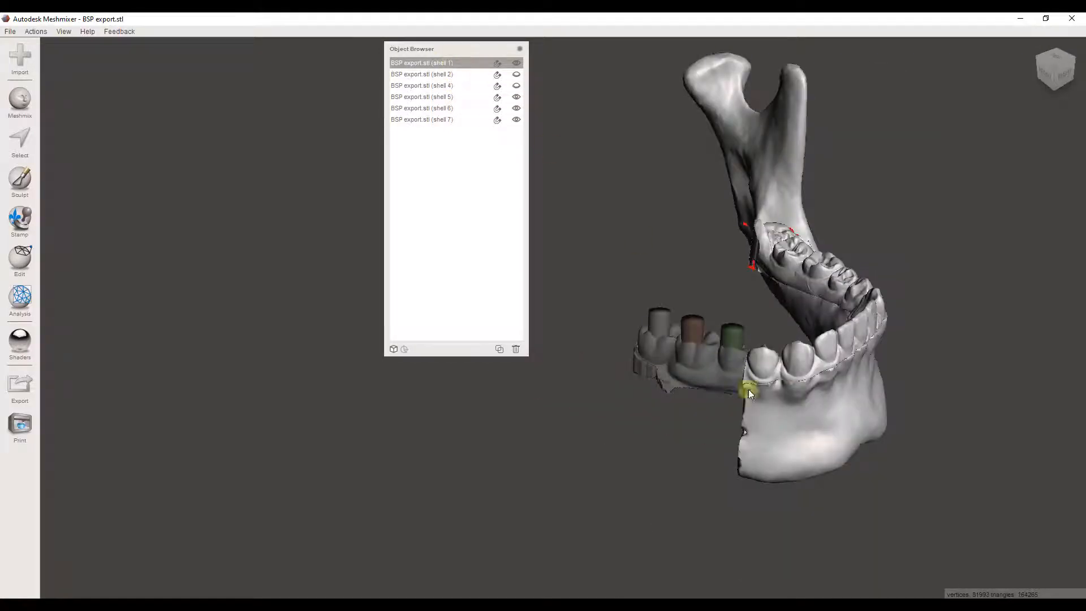
# Examine the junction between the prosthesis base (shell 5) and the cut end of the jaw from several angles.
pyautogui.moveTo(812, 436); pyautogui.dragTo(710, 338, button='right')
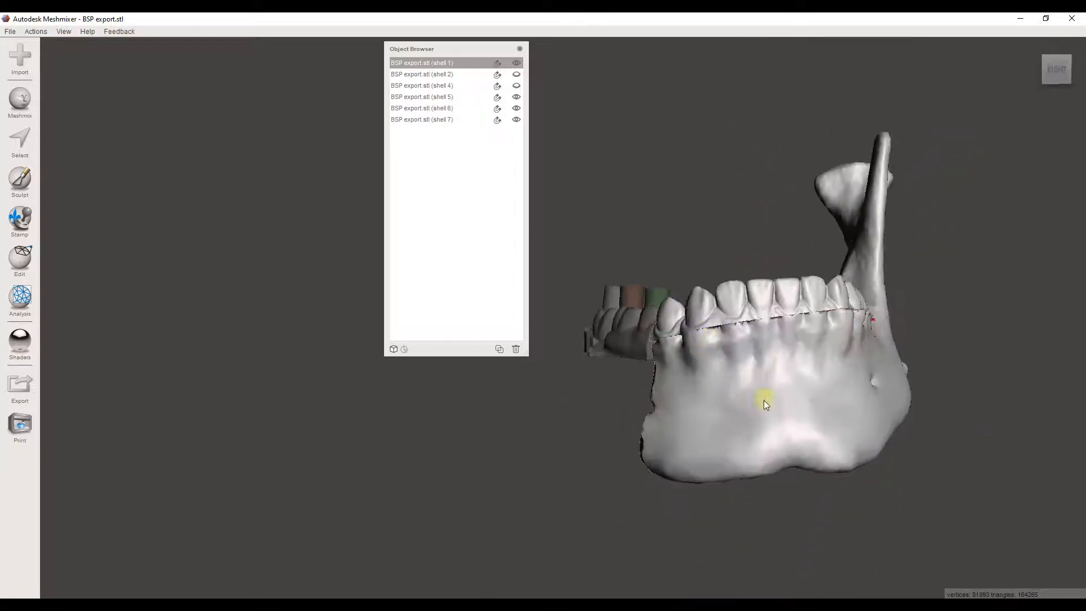
pyautogui.moveTo(782, 424); pyautogui.dragTo(784, 341, button='right')
pyautogui.click(784, 342)
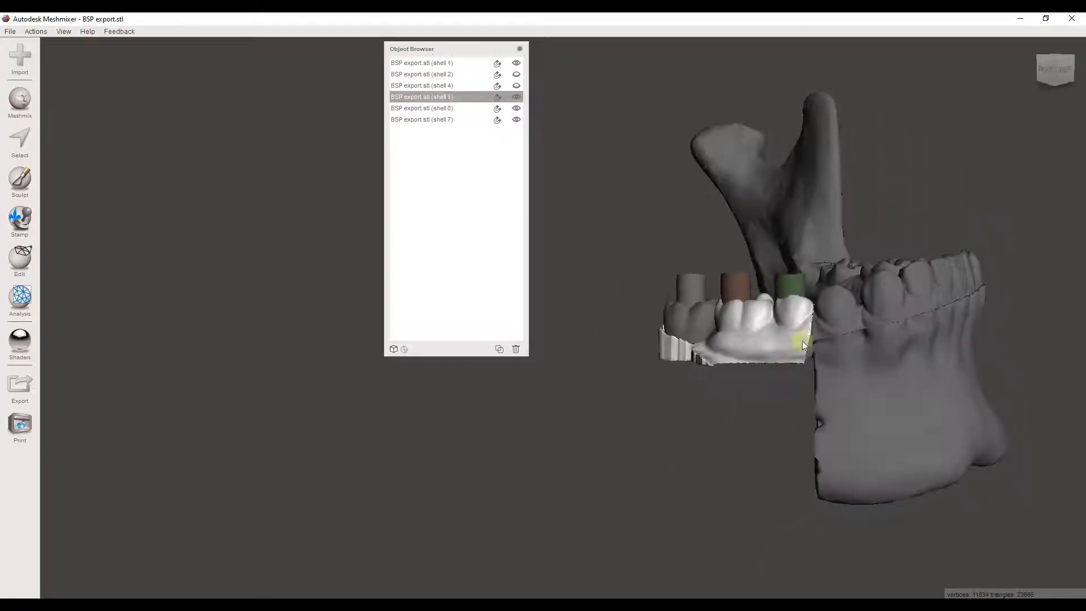
pyautogui.scroll(2, 891, 333)
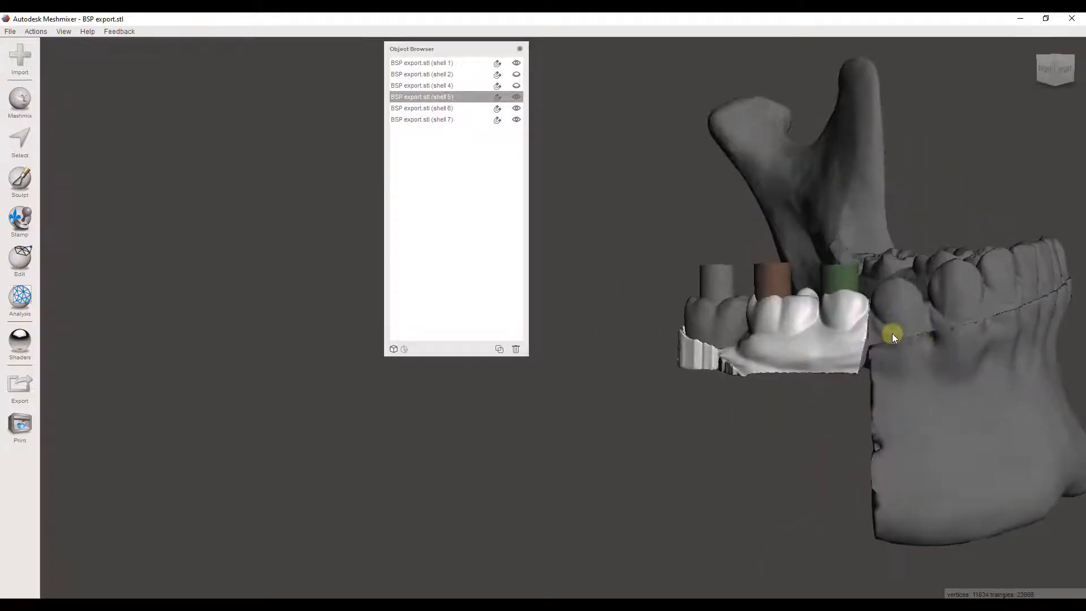
pyautogui.click(1002, 337)
pyautogui.moveTo(955, 337); pyautogui.dragTo(772, 310, button='right')
pyautogui.scroll(1, 769, 311)
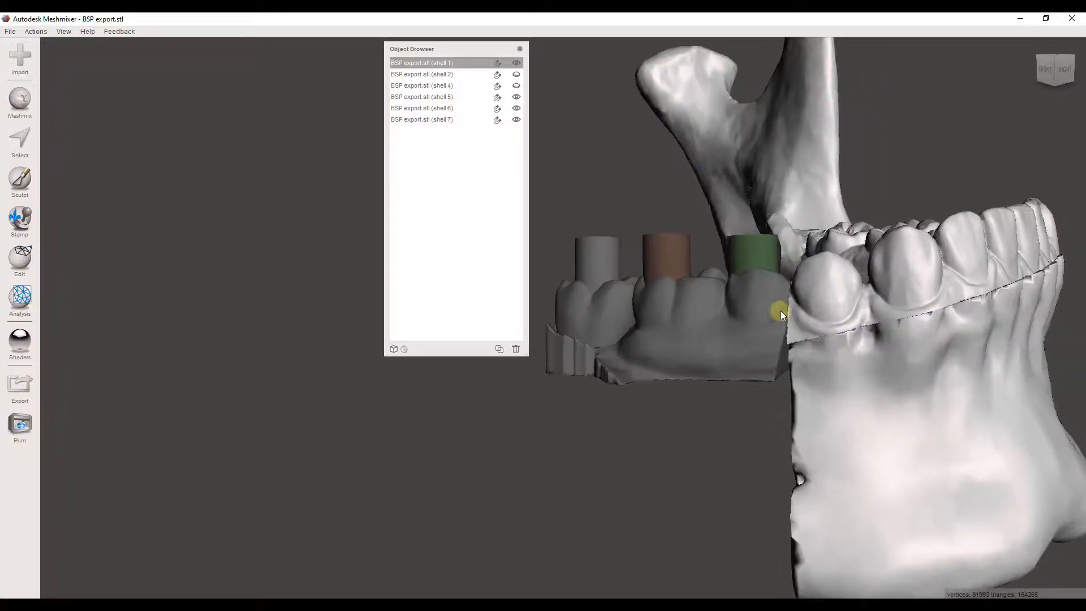
pyautogui.click(772, 307)
pyautogui.click(812, 300)
pyautogui.click(758, 298)
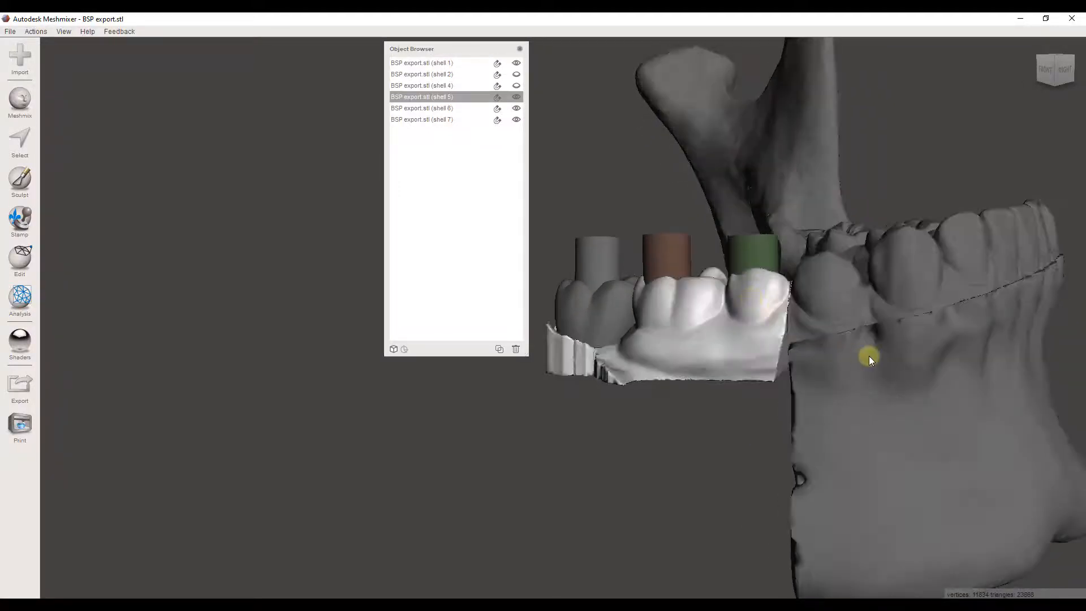
pyautogui.moveTo(869, 355); pyautogui.dragTo(892, 351, button='right')
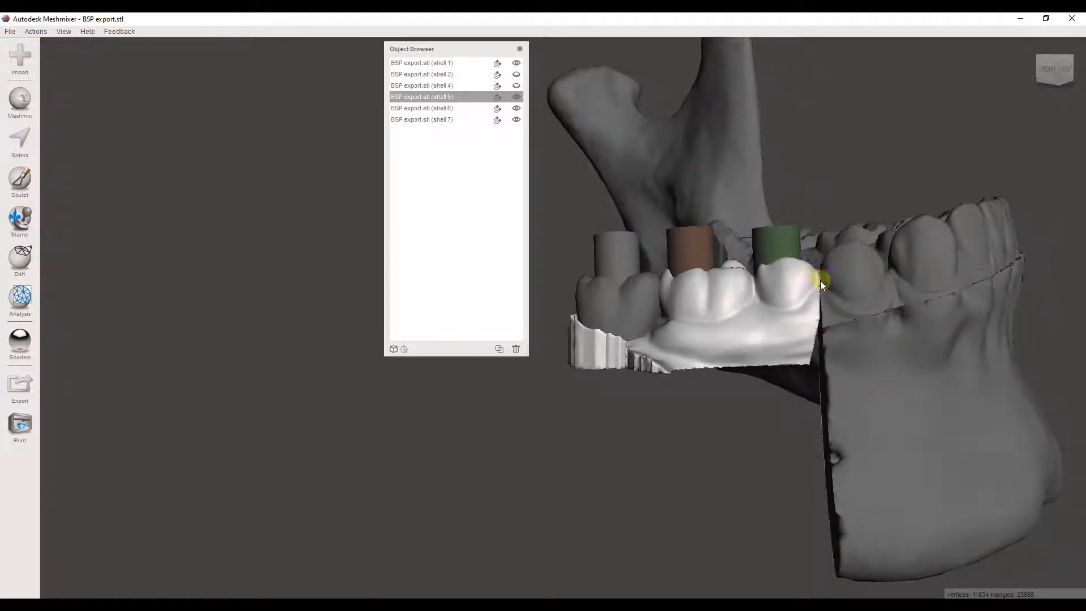
pyautogui.scroll(1, 810, 275)
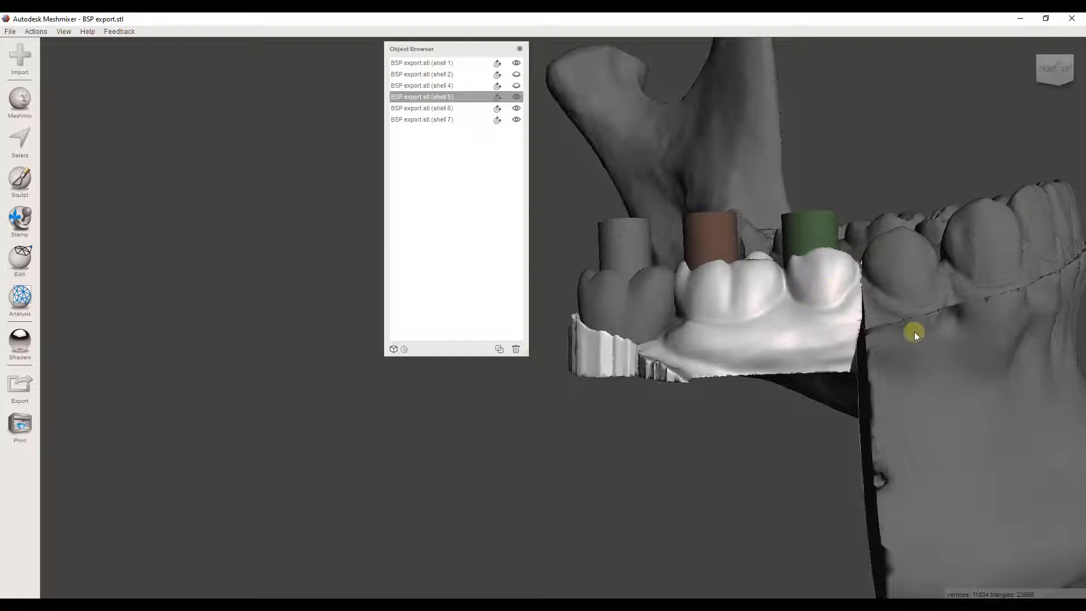
pyautogui.moveTo(914, 332); pyautogui.dragTo(901, 334, button='right')
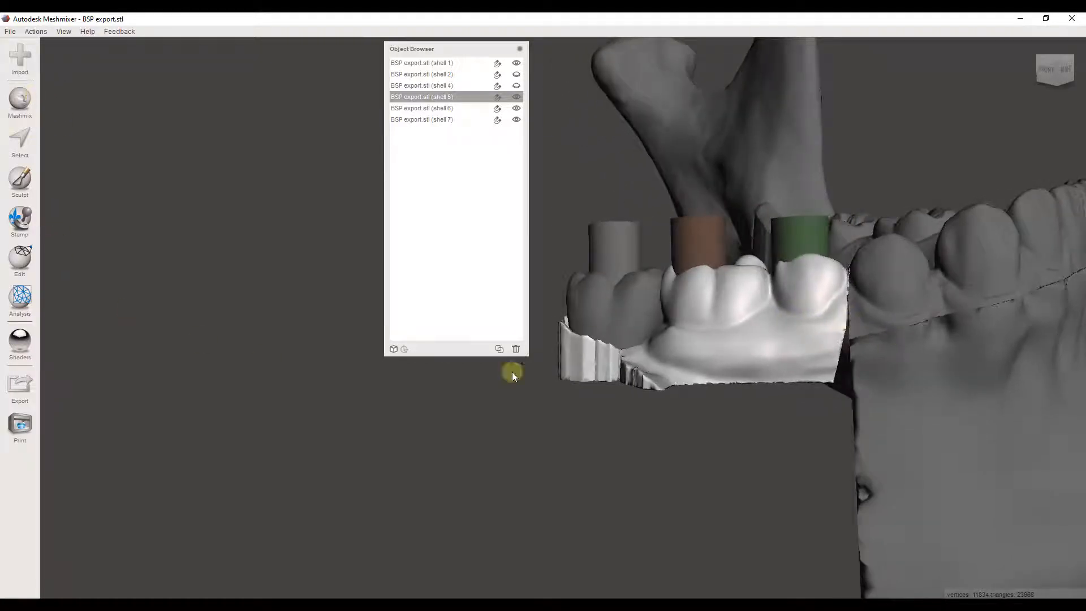
# Start sculpting the prosthesis base (shell 5) with the ShrinkSmooth brush at size 33.
pyautogui.click(944, 349)
pyautogui.click(777, 346)
pyautogui.click(16, 183)
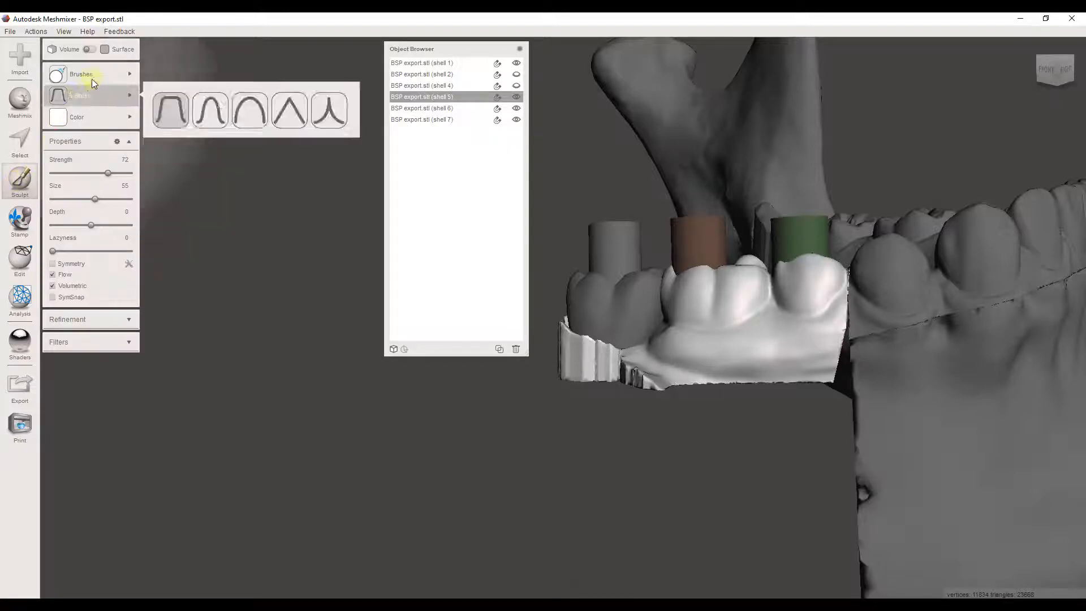
pyautogui.moveTo(97, 66)
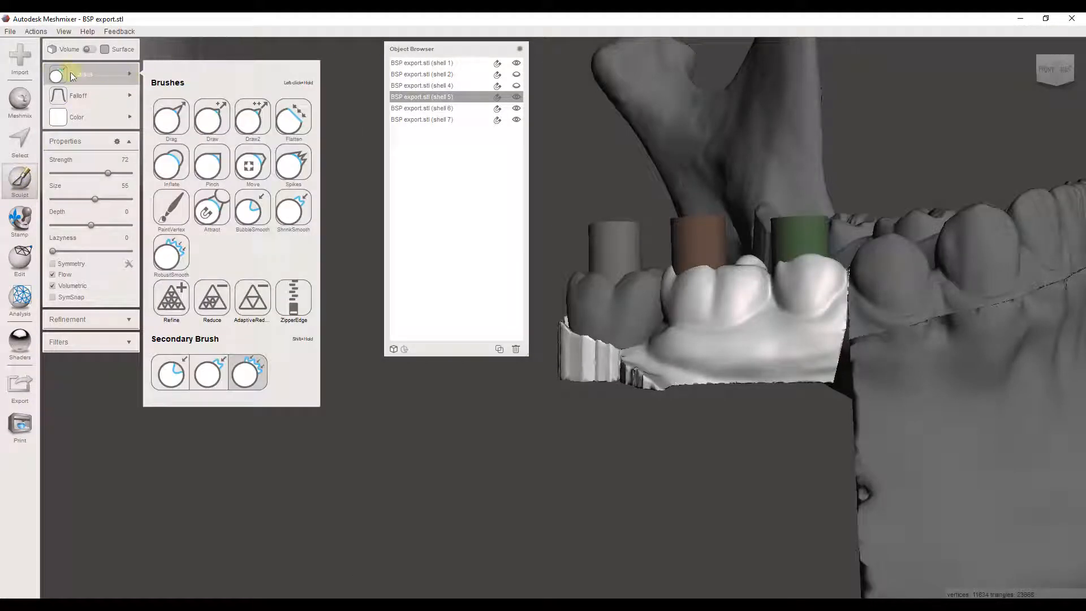
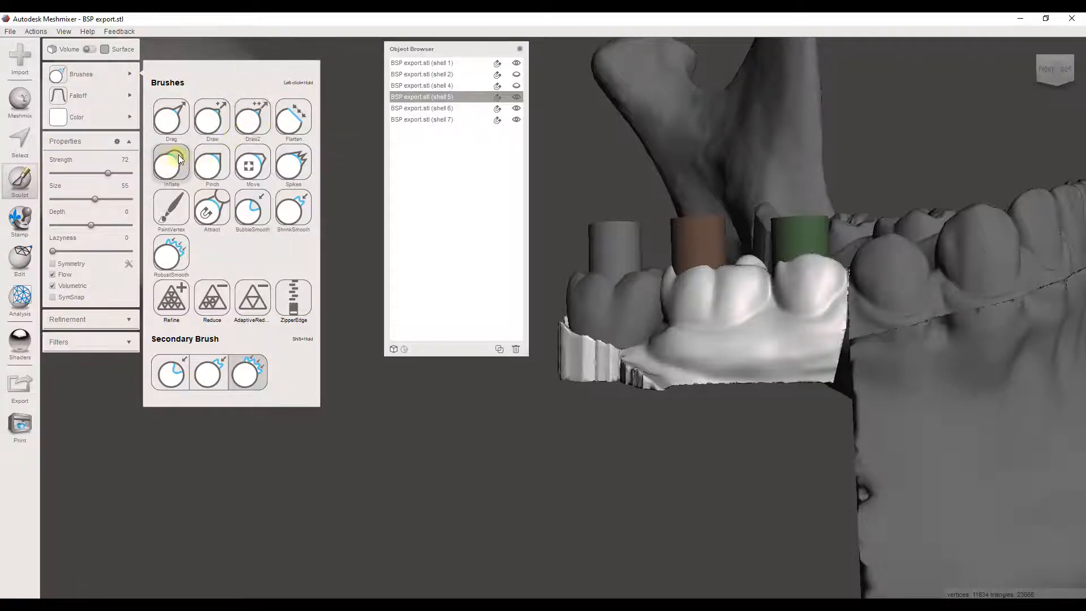
pyautogui.click(293, 212)
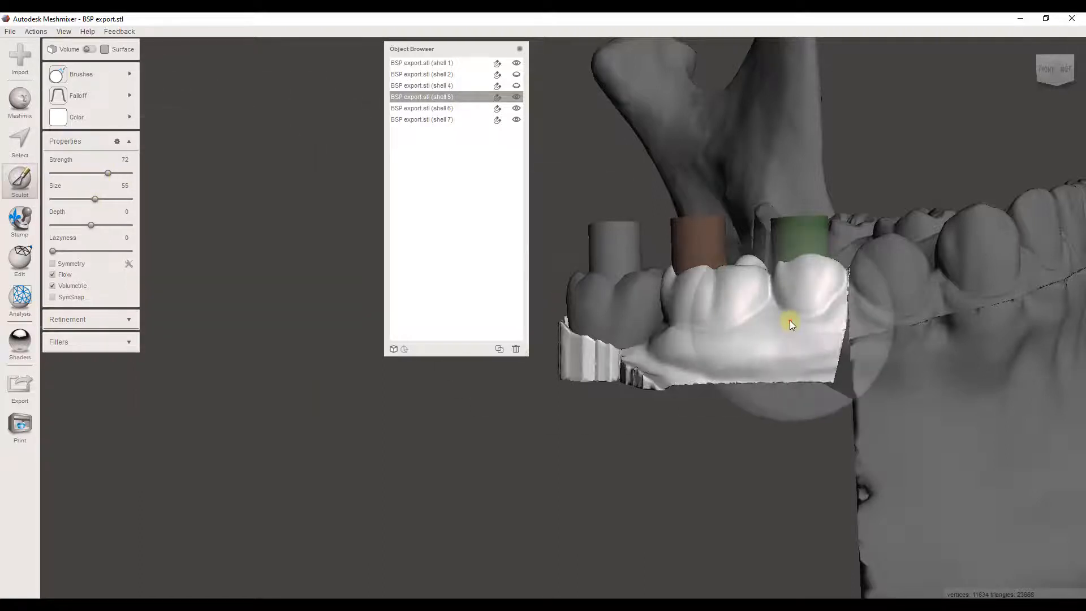
pyautogui.moveTo(66, 197)
pyautogui.mouseDown()
pyautogui.moveTo(90, 198)
pyautogui.moveTo(78, 202)
pyautogui.mouseUp()
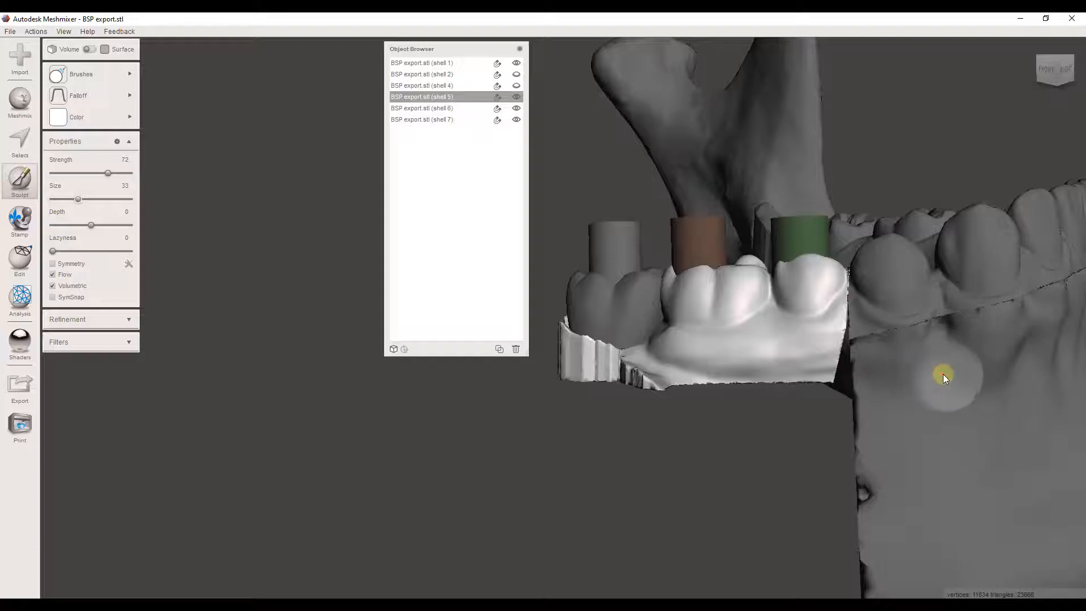
# Reduce the brush size to 28 and smooth the prosthesis base's end edge and lower corner facing the jaw.
pyautogui.moveTo(931, 375); pyautogui.dragTo(715, 354, button='right')
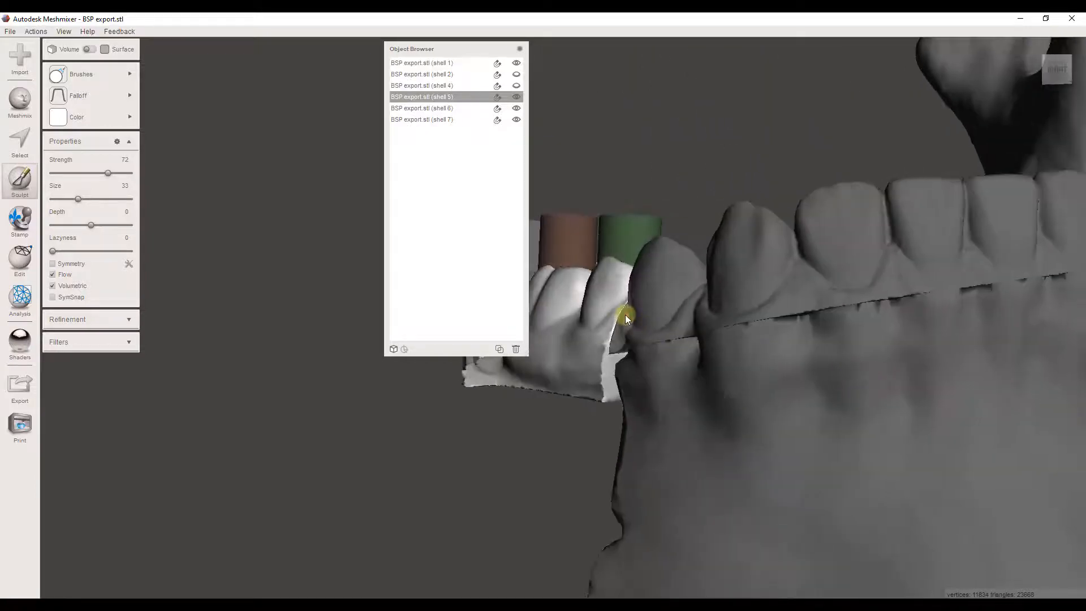
pyautogui.moveTo(78, 199); pyautogui.dragTo(74, 199)
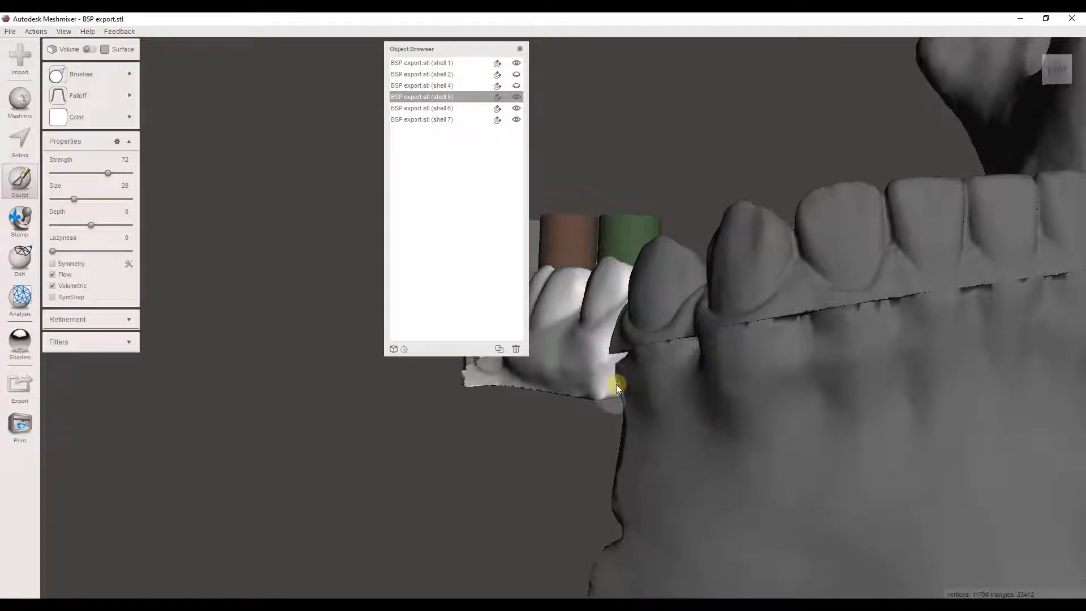
pyautogui.moveTo(571, 395)
pyautogui.mouseDown(button='right')
pyautogui.moveTo(805, 371)
pyautogui.moveTo(789, 371)
pyautogui.mouseUp(button='right')
pyautogui.moveTo(789, 372); pyautogui.dragTo(859, 336)
pyautogui.moveTo(858, 359); pyautogui.dragTo(868, 365, button='right')
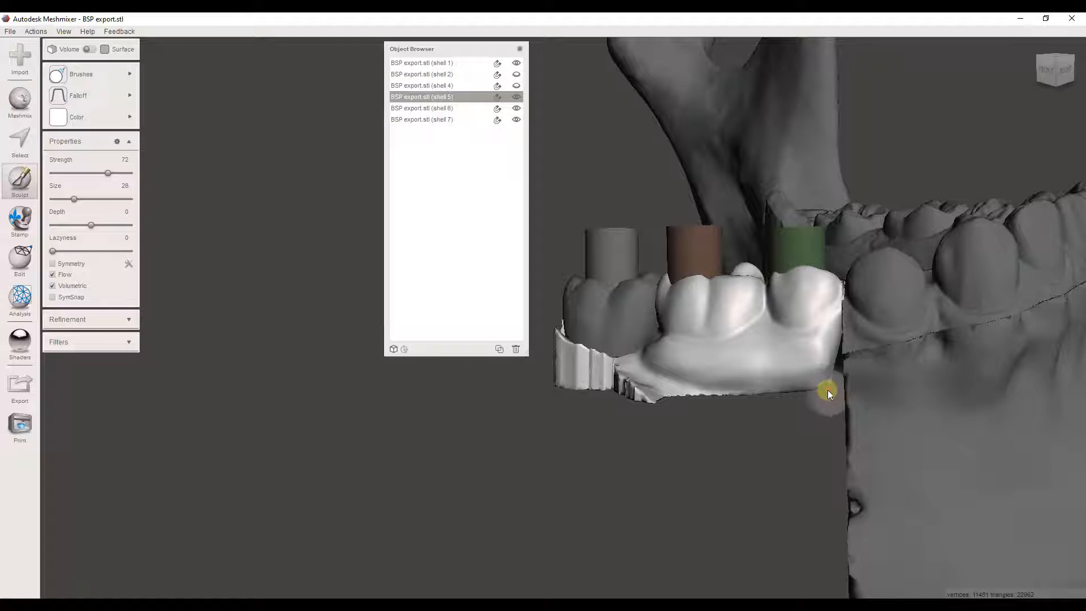
pyautogui.moveTo(829, 381); pyautogui.dragTo(854, 363)
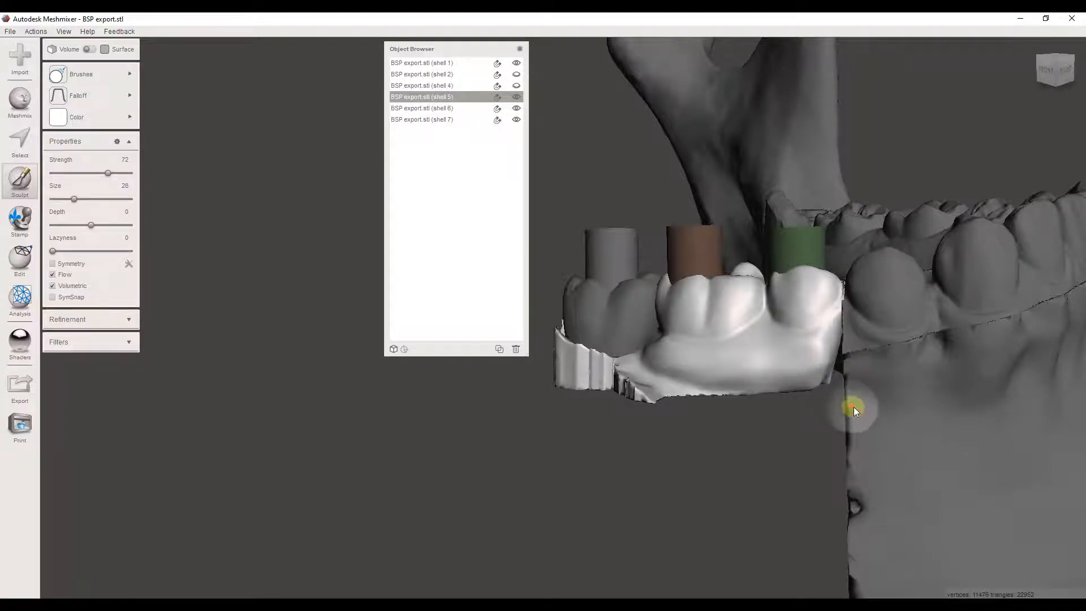
# Smooth the lower edge and corner of shell 5 where it meets the neighbouring jaw section, using a strength 72, size 28 sculpt brush.
pyautogui.moveTo(853, 406); pyautogui.dragTo(805, 270, button='right')
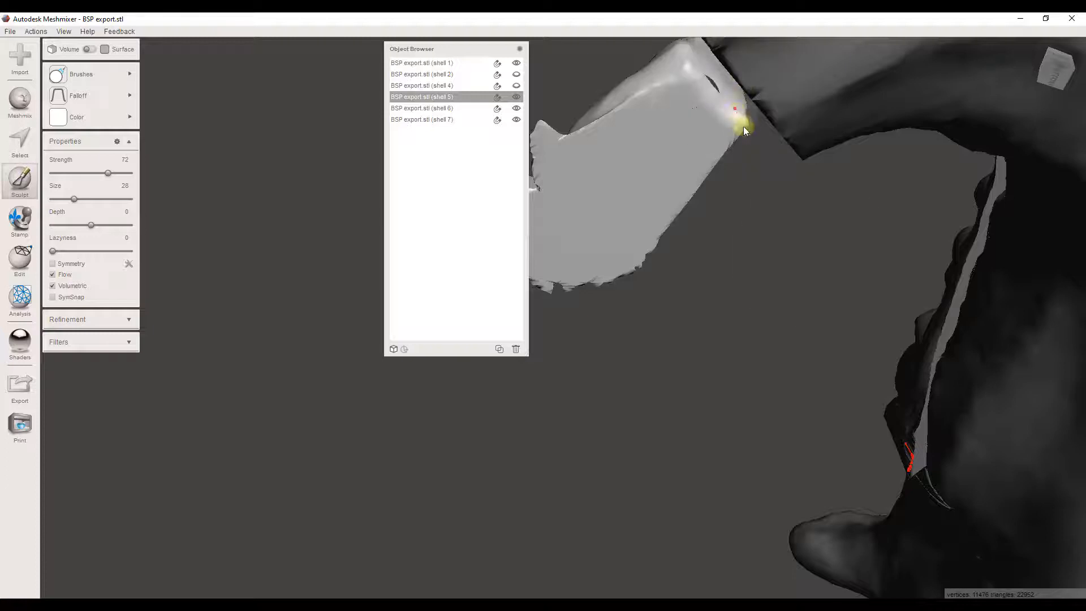
pyautogui.moveTo(743, 127); pyautogui.dragTo(751, 132)
pyautogui.moveTo(861, 131)
pyautogui.mouseDown(button='right')
pyautogui.moveTo(660, 282)
pyautogui.moveTo(641, 355)
pyautogui.mouseUp(button='right')
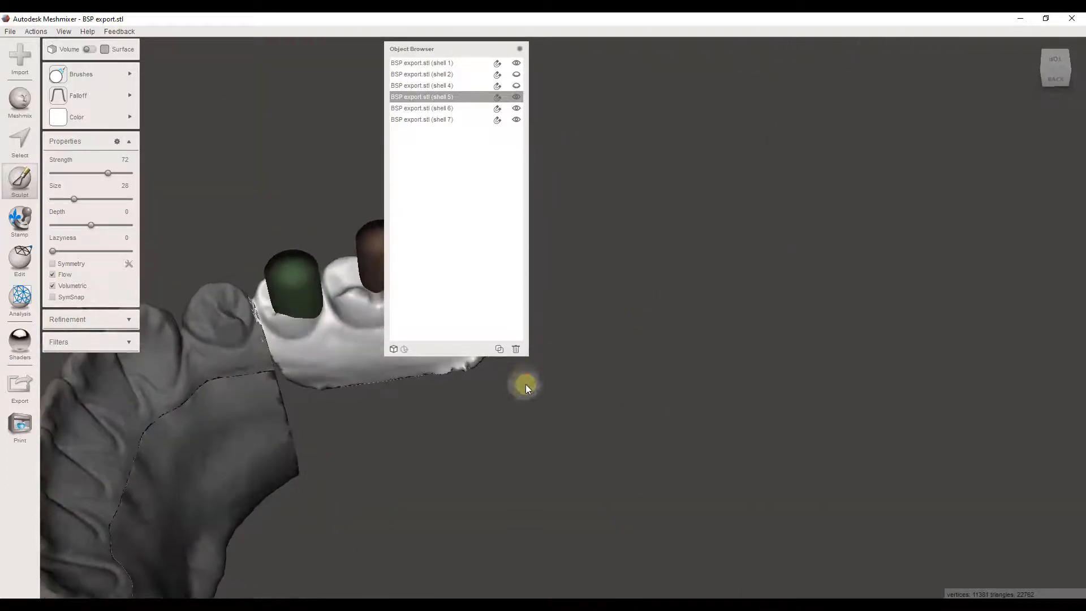
pyautogui.moveTo(525, 385); pyautogui.dragTo(367, 449, button='right')
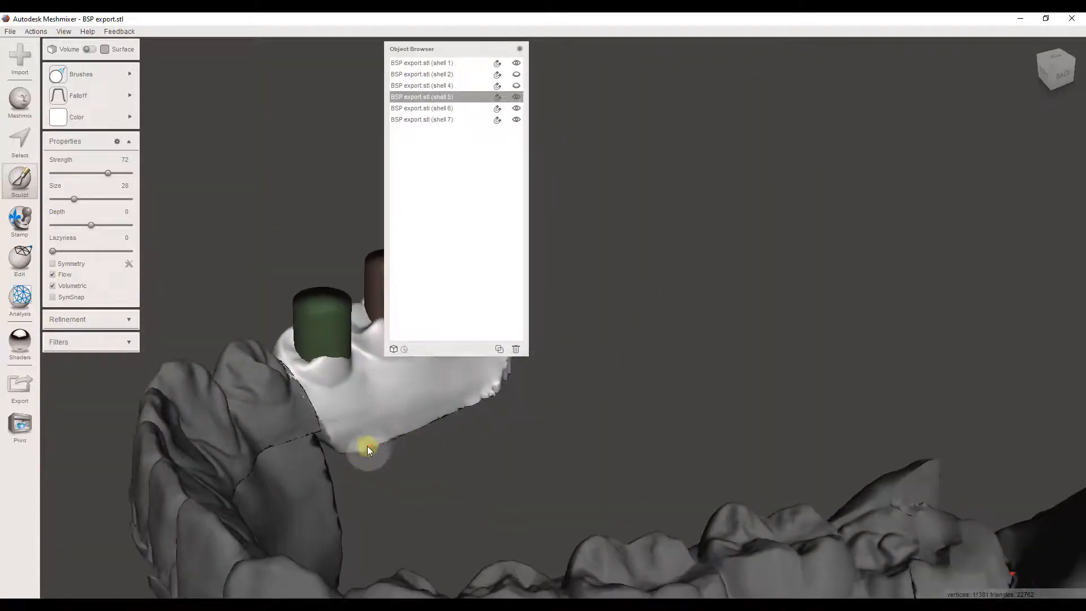
pyautogui.moveTo(367, 449)
pyautogui.mouseDown()
pyautogui.moveTo(410, 421)
pyautogui.moveTo(359, 435)
pyautogui.moveTo(431, 428)
pyautogui.mouseUp()
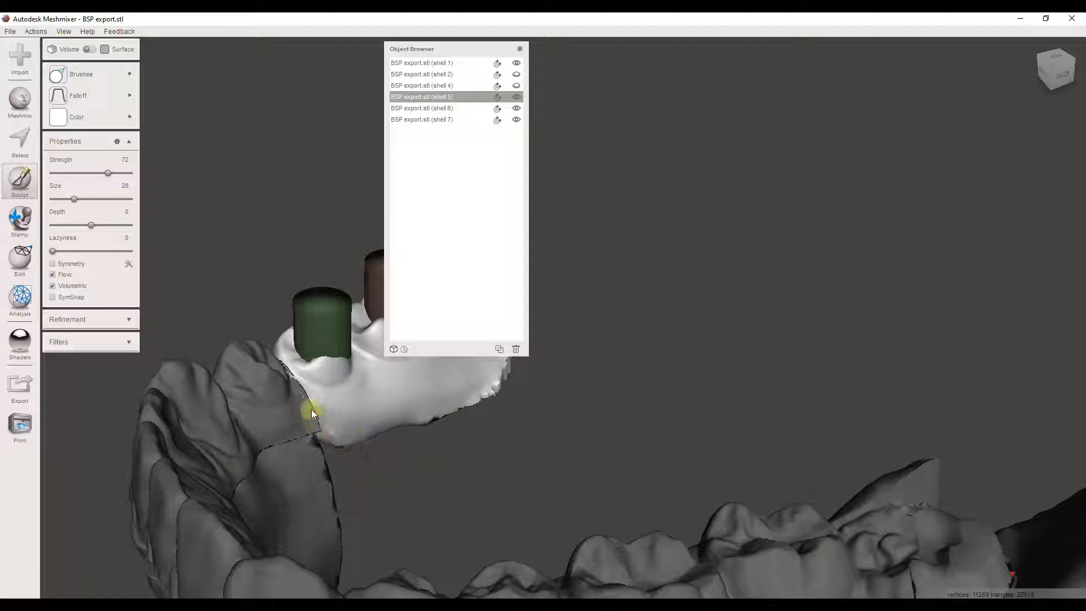
pyautogui.moveTo(365, 389); pyautogui.dragTo(566, 447, button='right')
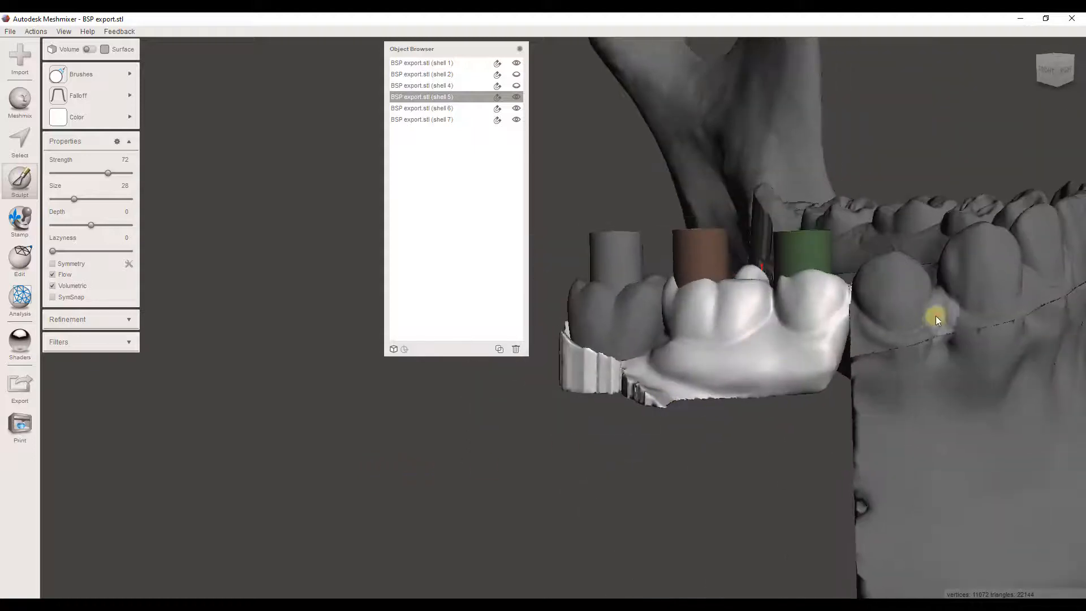
# Examine the transition between the end of shell 5 and the adjacent tooth from the side, front and above.
pyautogui.moveTo(936, 317); pyautogui.dragTo(708, 300, button='right')
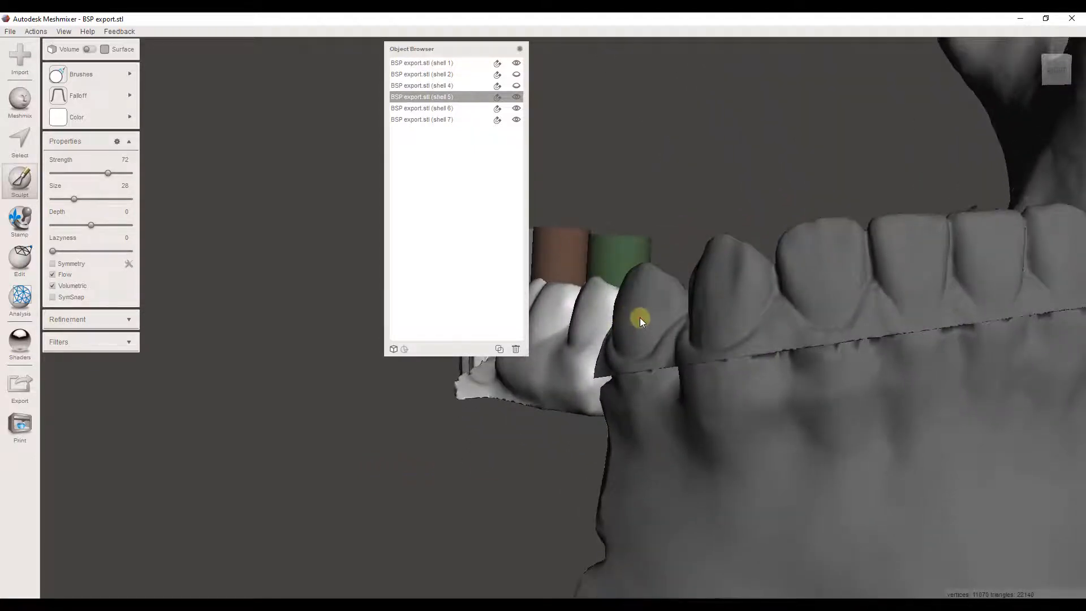
pyautogui.moveTo(640, 317); pyautogui.dragTo(906, 317, button='right')
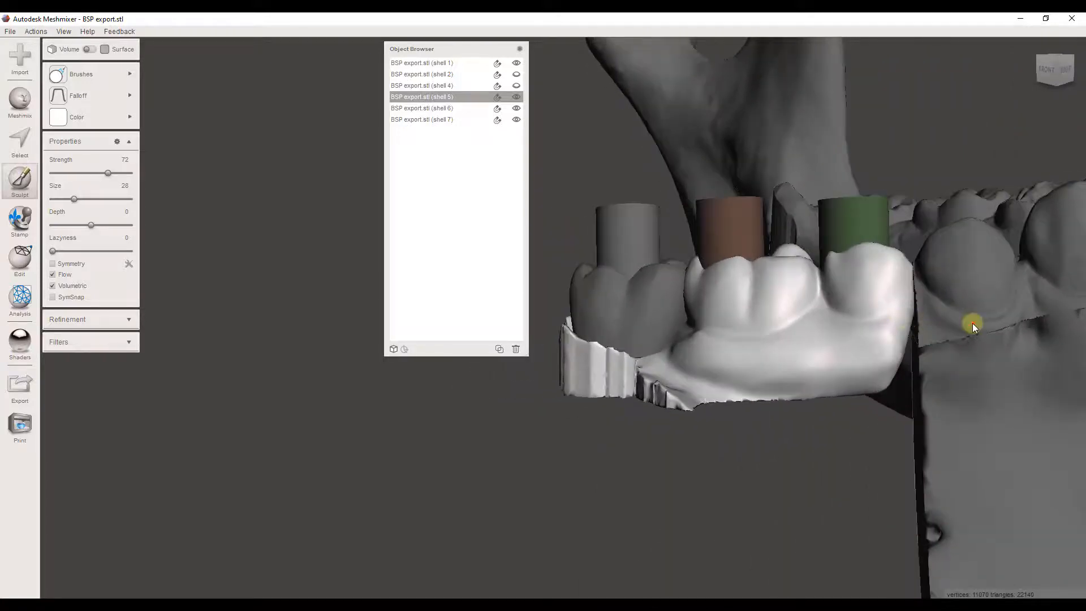
pyautogui.moveTo(972, 323); pyautogui.dragTo(580, 307, button='right')
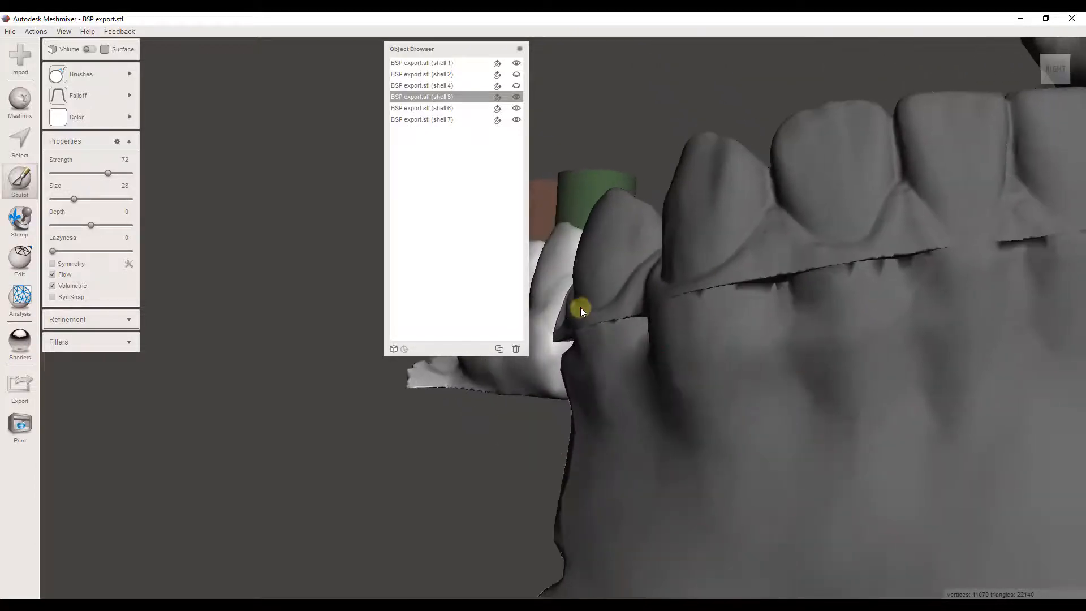
pyautogui.moveTo(605, 254); pyautogui.dragTo(979, 358, button='right')
pyautogui.moveTo(1060, 381); pyautogui.dragTo(918, 343, button='right')
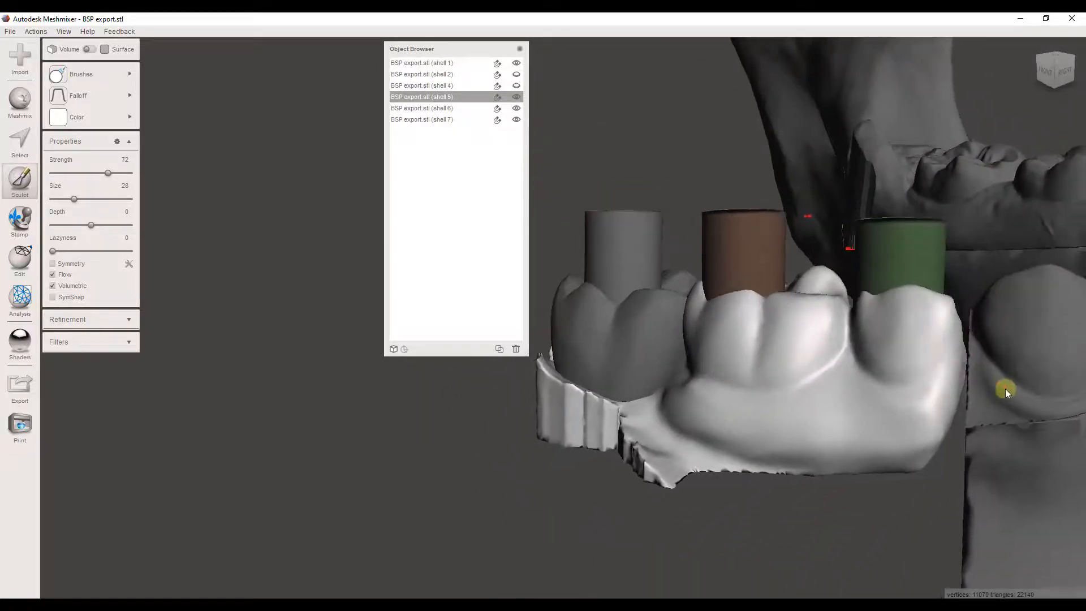
pyautogui.moveTo(1005, 390)
pyautogui.mouseDown(button='right')
pyautogui.moveTo(991, 407)
pyautogui.moveTo(1000, 373)
pyautogui.moveTo(990, 391)
pyautogui.moveTo(999, 396)
pyautogui.mouseUp(button='right')
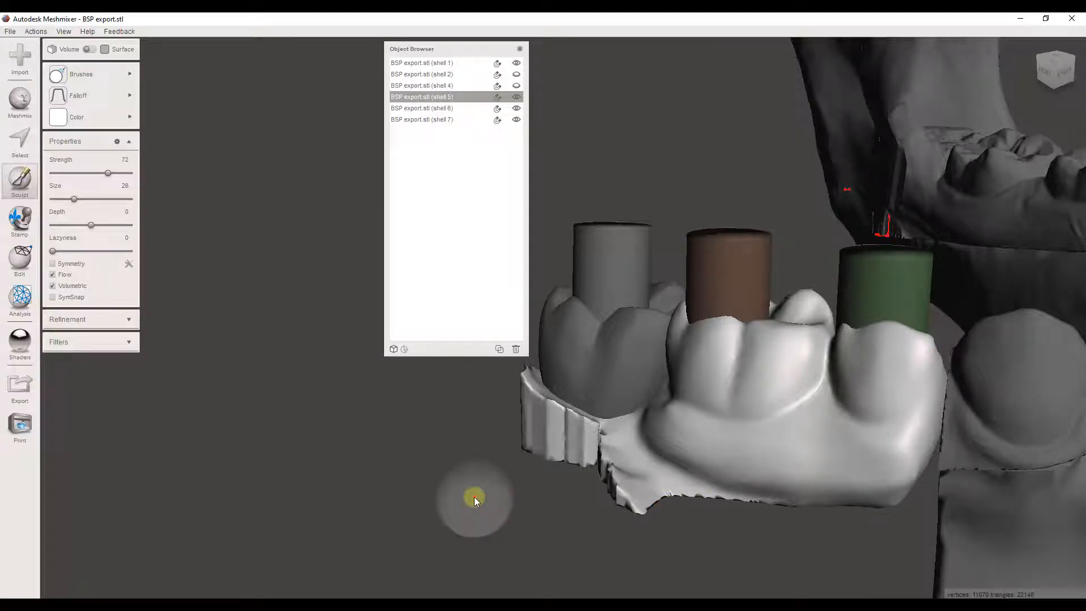
pyautogui.moveTo(882, 487)
pyautogui.mouseDown(button='right')
pyautogui.moveTo(935, 417)
pyautogui.moveTo(873, 455)
pyautogui.moveTo(831, 460)
pyautogui.moveTo(826, 424)
pyautogui.mouseUp(button='right')
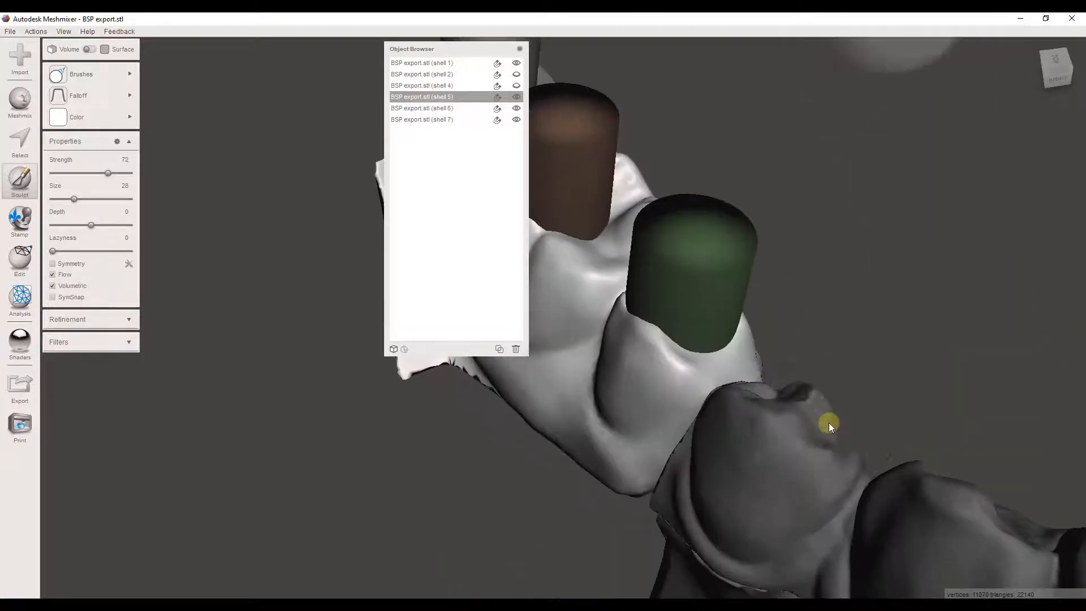
pyautogui.moveTo(784, 392)
pyautogui.mouseDown(button='right')
pyautogui.moveTo(778, 438)
pyautogui.moveTo(778, 351)
pyautogui.moveTo(729, 290)
pyautogui.moveTo(812, 287)
pyautogui.moveTo(799, 293)
pyautogui.moveTo(728, 309)
pyautogui.moveTo(845, 260)
pyautogui.mouseUp(button='right')
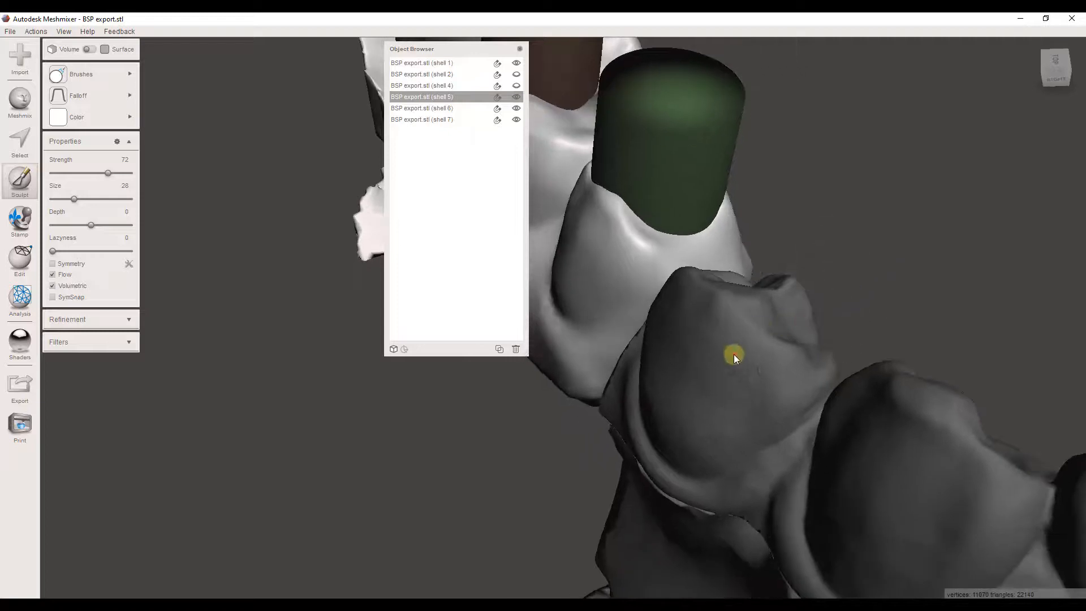
# Hide the jaw, shell 1, and make shell 5 the active object.
pyautogui.click(428, 64)
pyautogui.moveTo(626, 363); pyautogui.dragTo(728, 346, button='right')
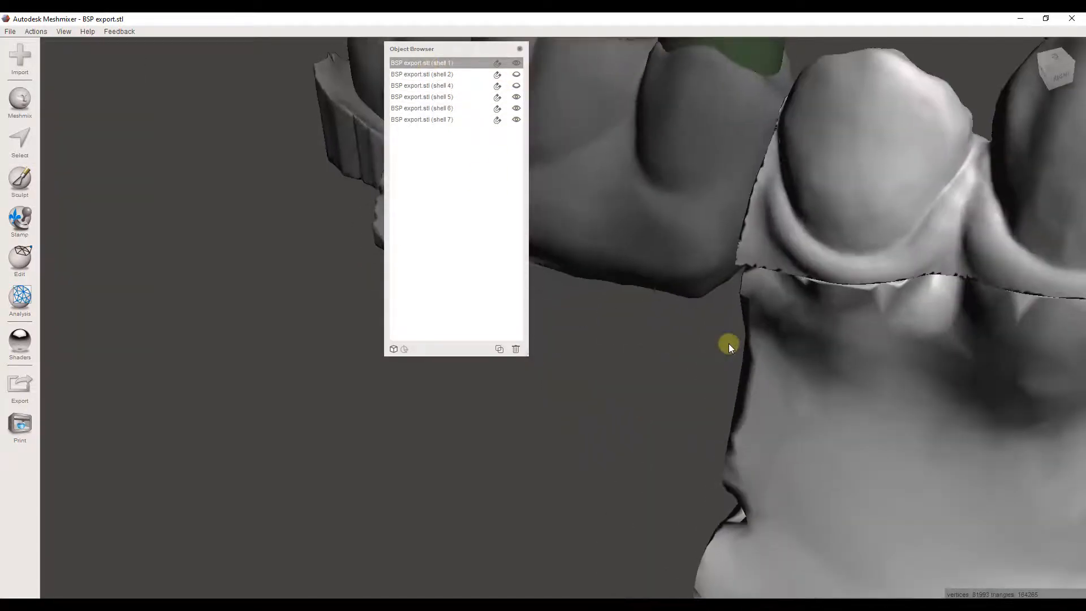
pyautogui.scroll(-2, 901, 208)
pyautogui.scroll(-1, 901, 209)
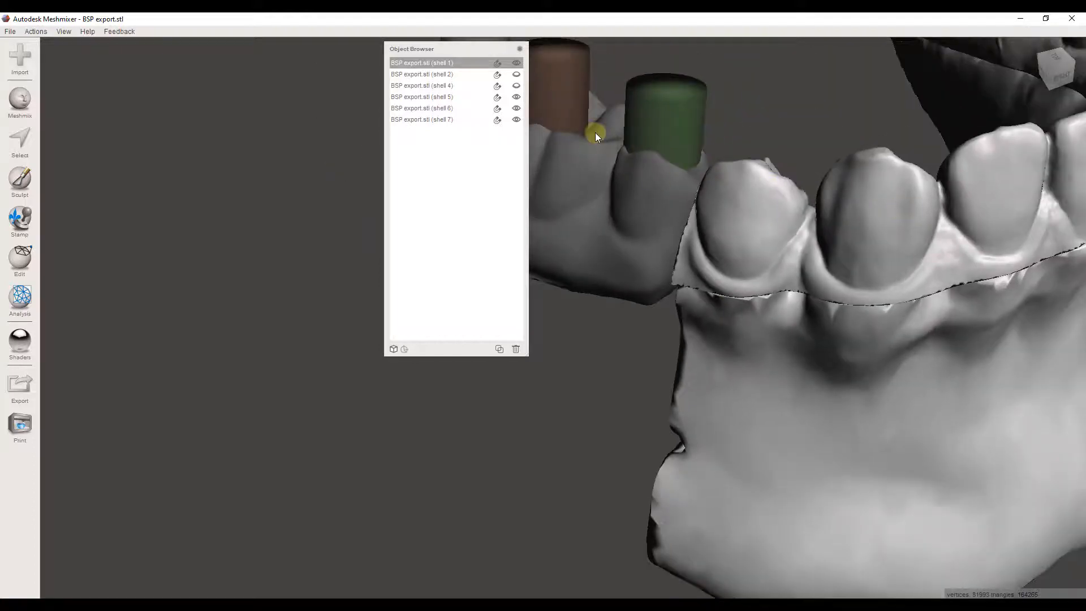
pyautogui.click(515, 63)
pyautogui.click(615, 250)
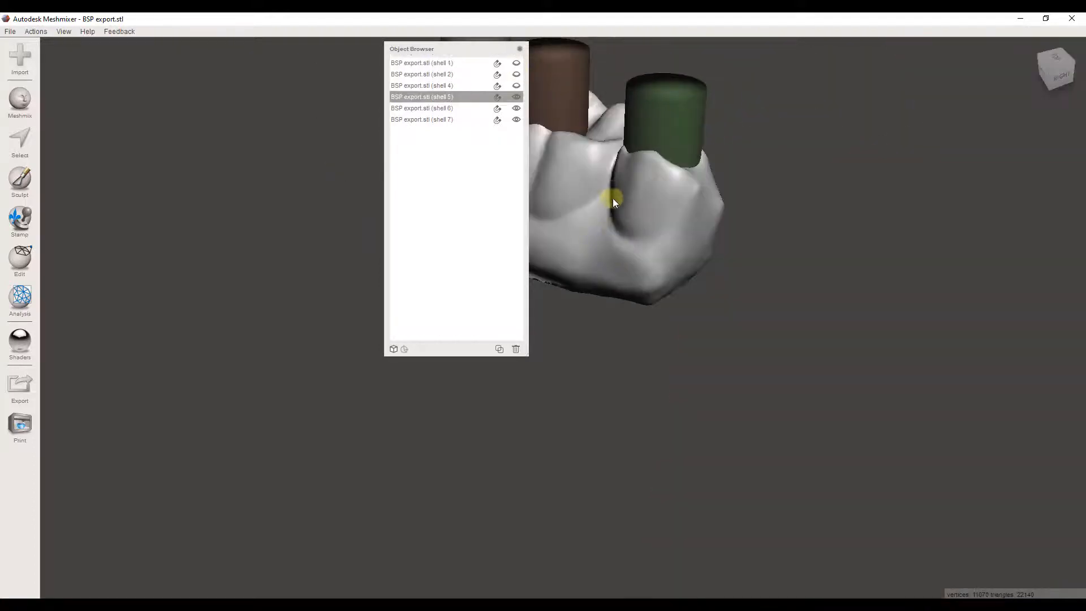
# Smooth the exposed end face of shell 5 below the green cylinder with the ShrinkSmooth brush at strength 59.
pyautogui.moveTo(613, 200); pyautogui.dragTo(658, 225, button='right')
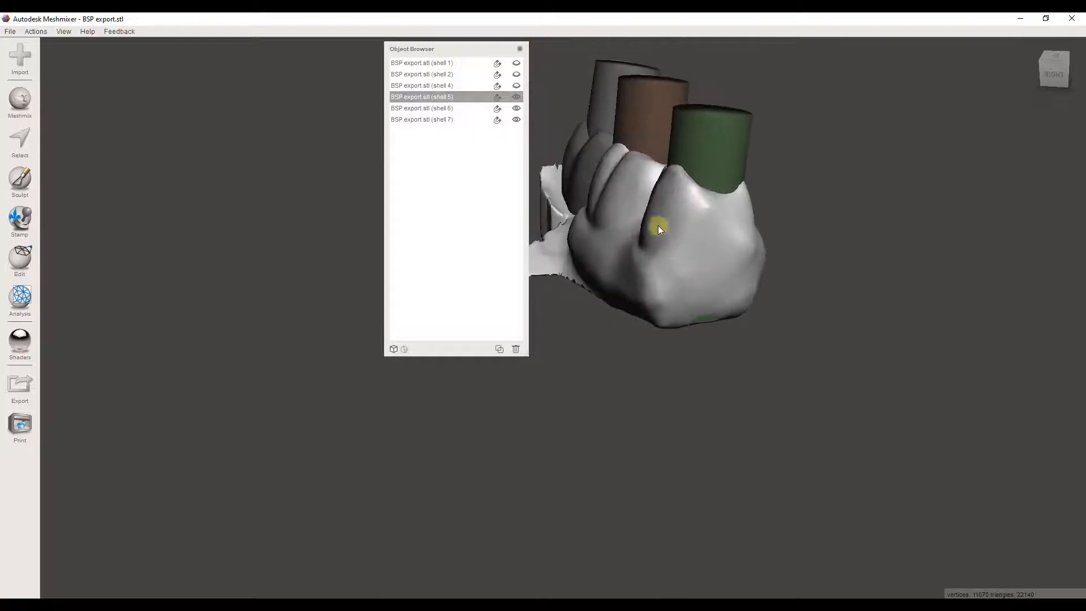
pyautogui.click(19, 178)
pyautogui.moveTo(96, 82)
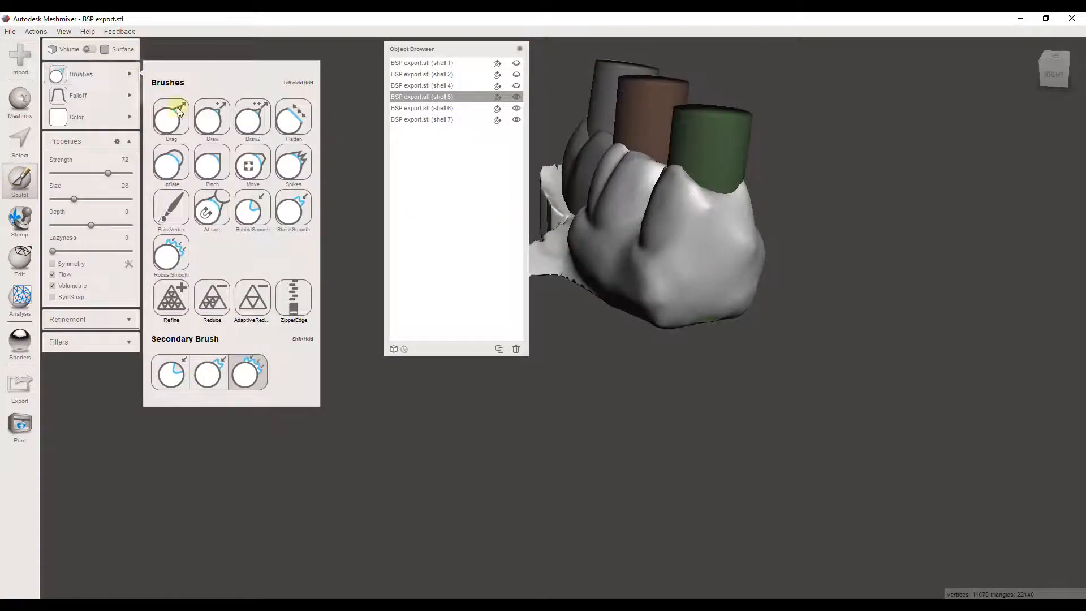
pyautogui.click(286, 216)
pyautogui.moveTo(809, 267); pyautogui.dragTo(788, 258, button='right')
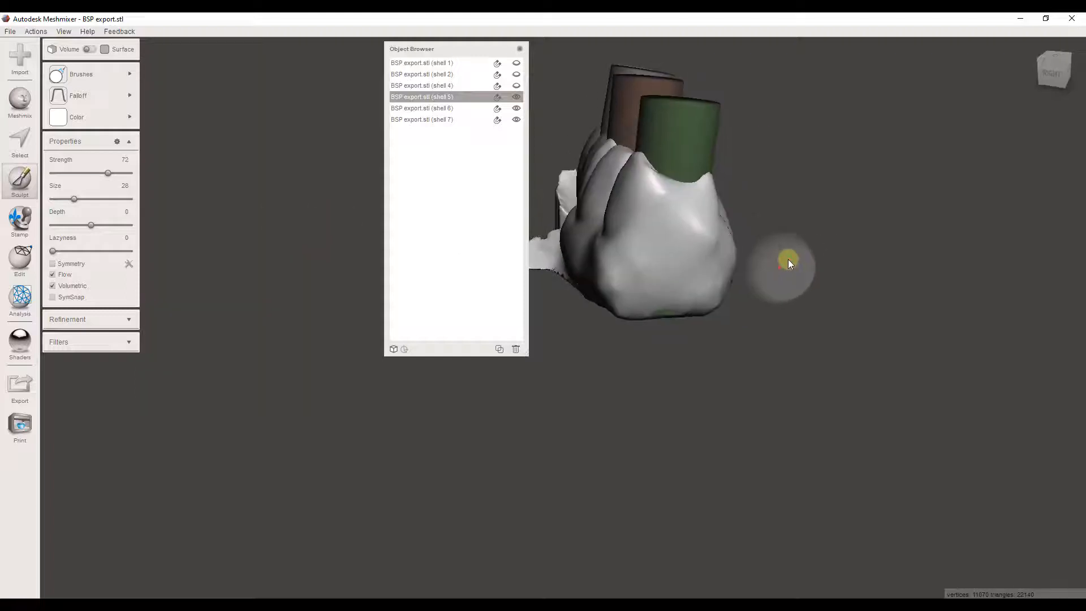
pyautogui.moveTo(108, 173); pyautogui.dragTo(98, 173)
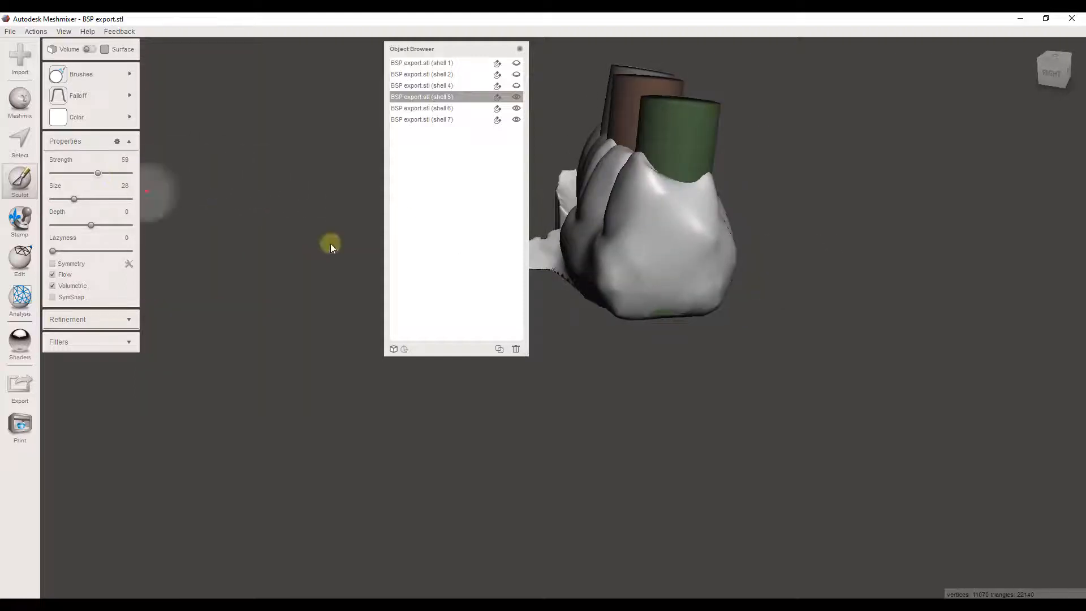
pyautogui.moveTo(710, 242)
pyautogui.mouseDown()
pyautogui.moveTo(697, 250)
pyautogui.moveTo(706, 281)
pyautogui.moveTo(630, 286)
pyautogui.moveTo(656, 209)
pyautogui.mouseUp()
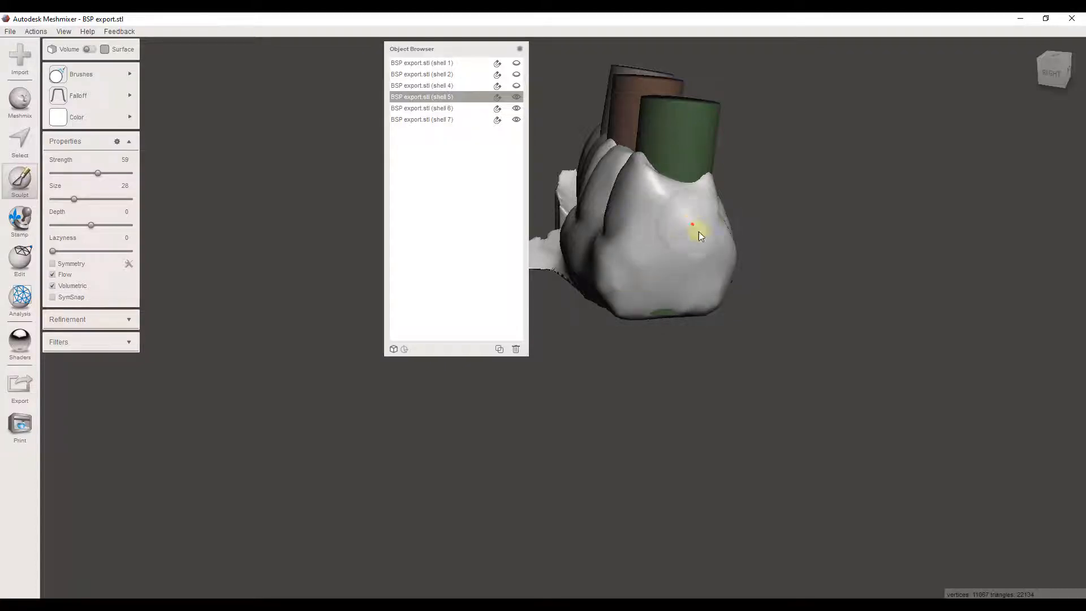
pyautogui.moveTo(683, 284); pyautogui.dragTo(761, 282, button='right')
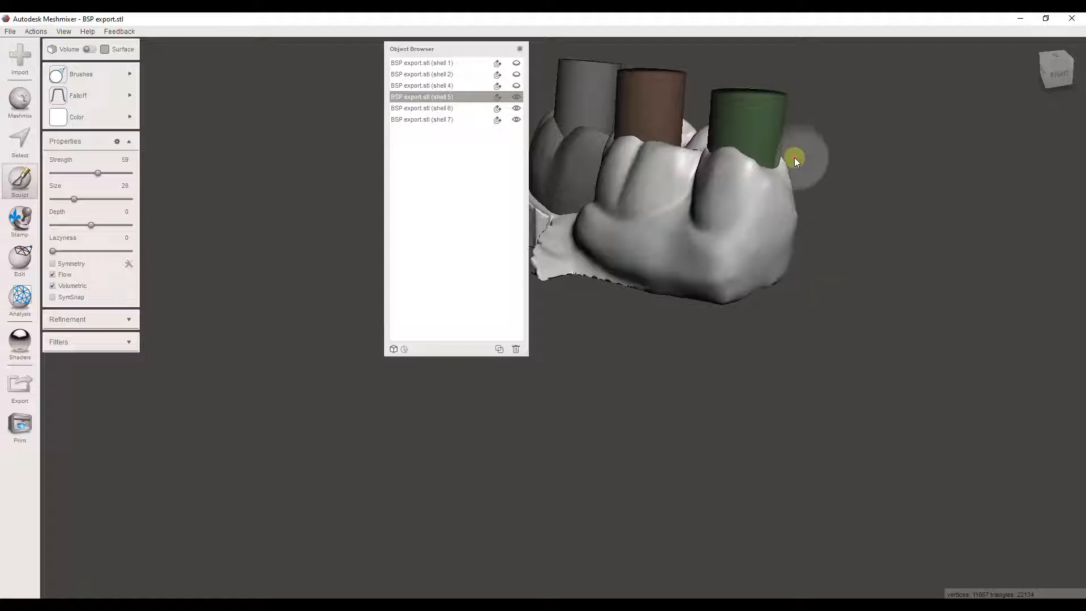
pyautogui.moveTo(814, 199); pyautogui.dragTo(632, 155, button='right')
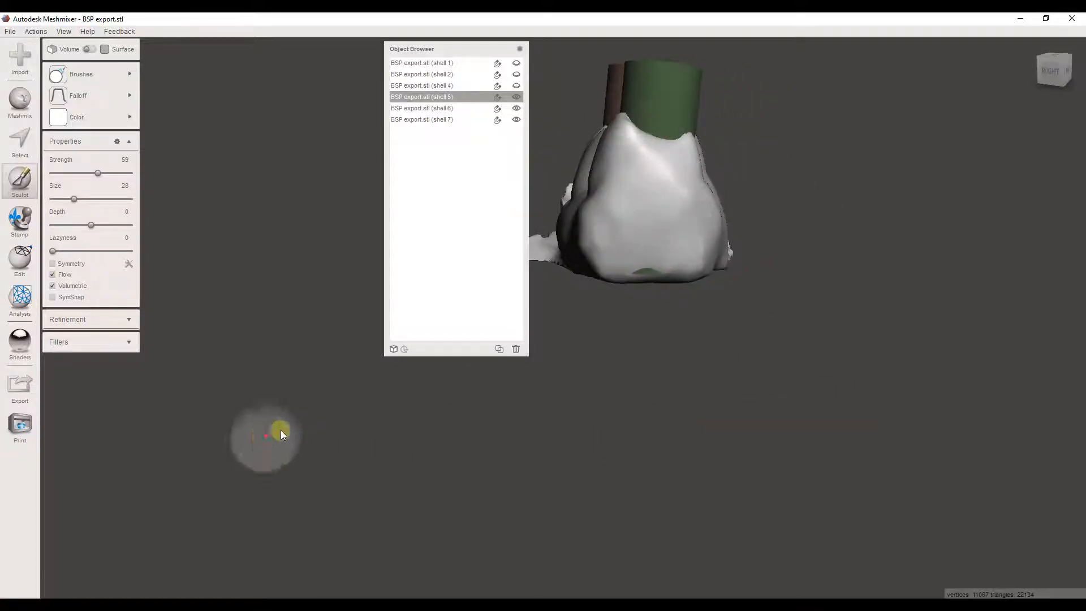
# Show the jaw, shell 1, again beside the sculpted teeth.
pyautogui.click(515, 63)
pyautogui.moveTo(650, 291); pyautogui.dragTo(815, 307, button='right')
pyautogui.scroll(-5, 863, 217)
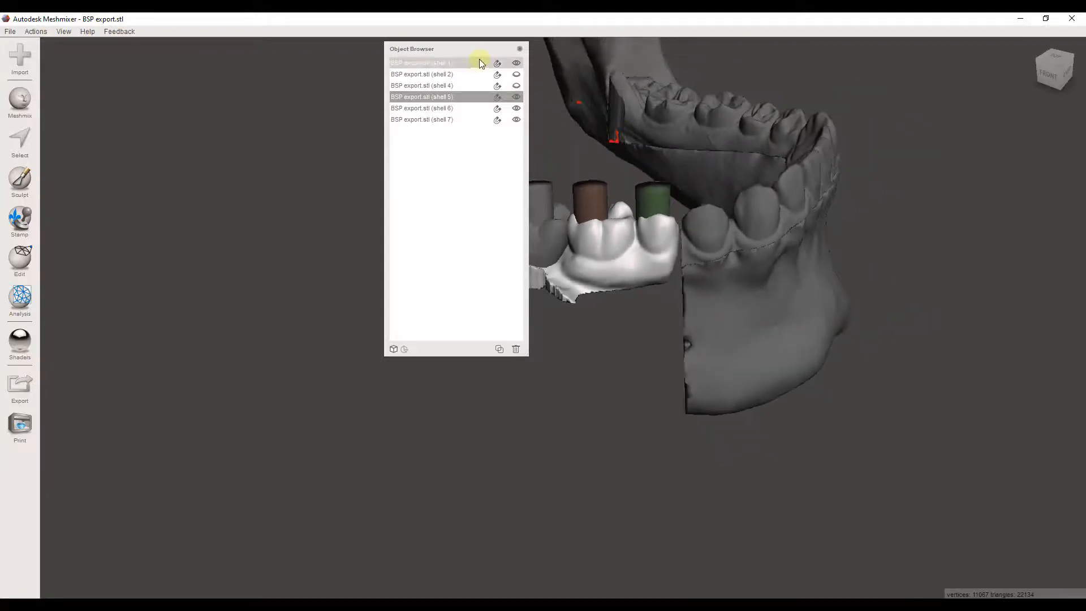
# Shrink the Object Browser and move it clear of the model.
pyautogui.moveTo(480, 53); pyautogui.dragTo(468, 245)
pyautogui.moveTo(526, 580); pyautogui.dragTo(507, 396)
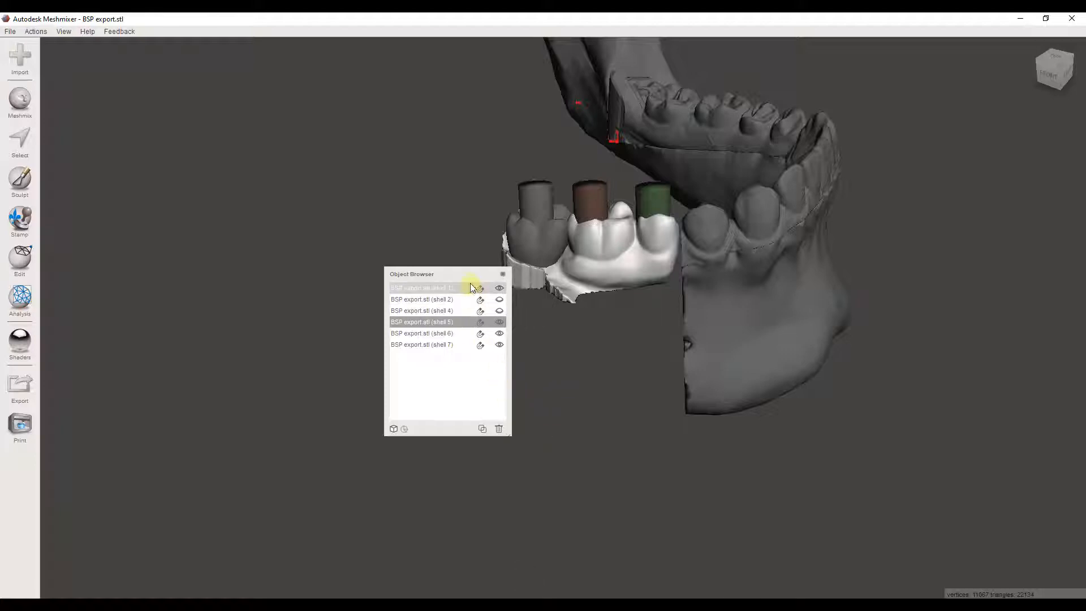
pyautogui.moveTo(469, 275); pyautogui.dragTo(477, 438)
# Show the long bar-shaped shell 2, keeping shell 4 hidden, and check its alignment beneath the teeth from the front and above.
pyautogui.moveTo(853, 405); pyautogui.dragTo(759, 301, button='right')
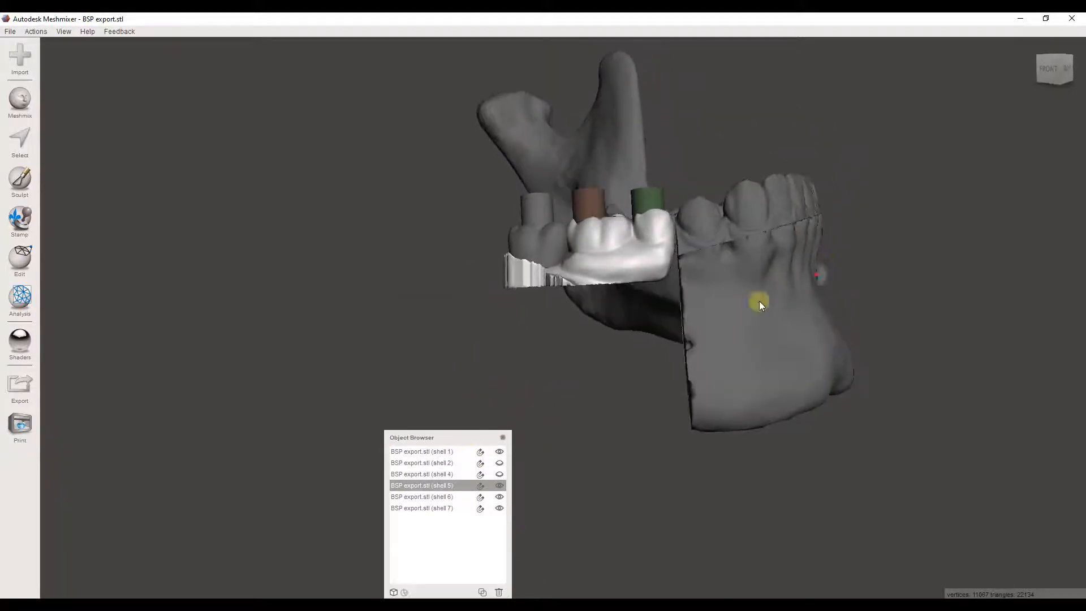
pyautogui.click(499, 474)
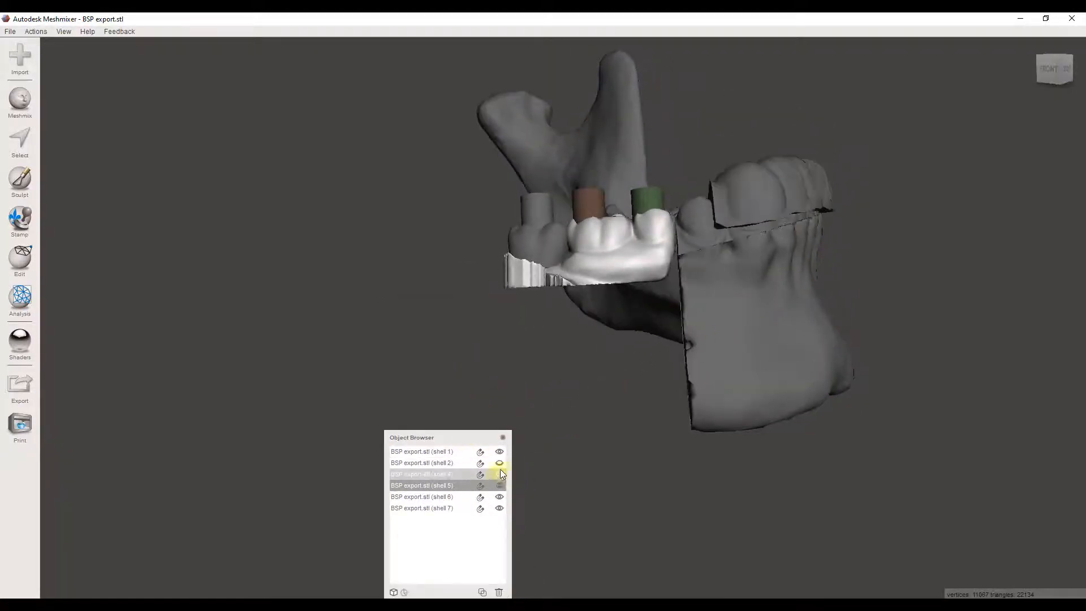
pyautogui.click(500, 485)
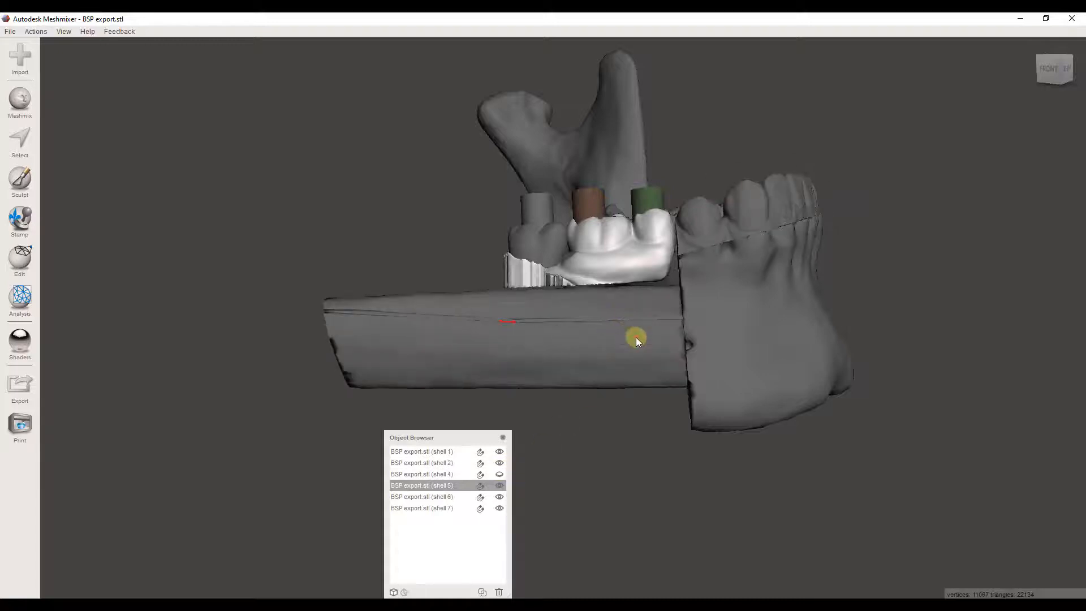
pyautogui.moveTo(636, 337); pyautogui.dragTo(679, 357, button='right')
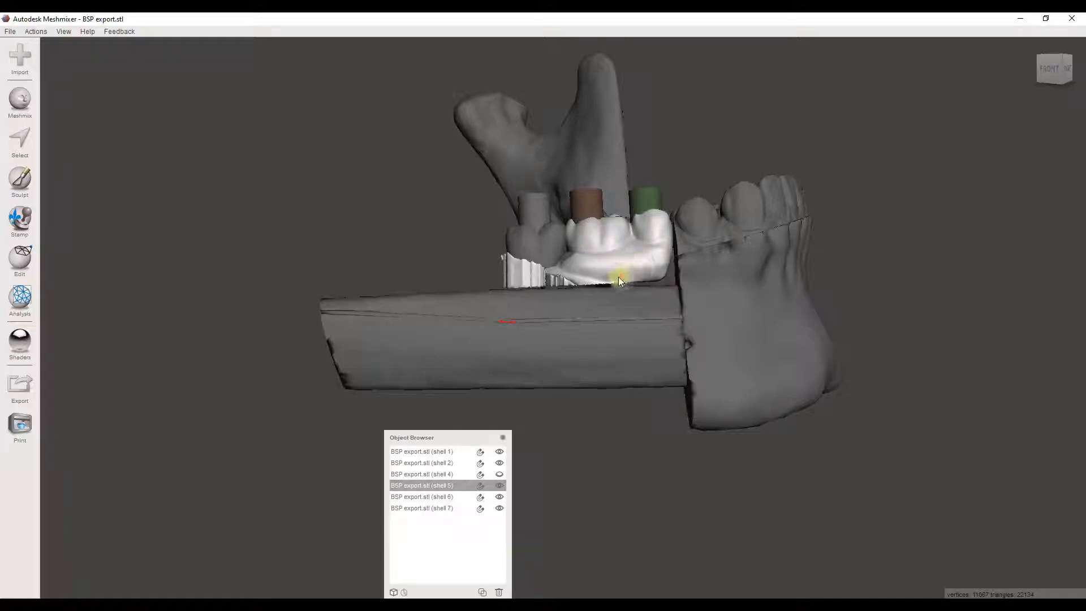
pyautogui.moveTo(619, 277); pyautogui.dragTo(479, 230, button='right')
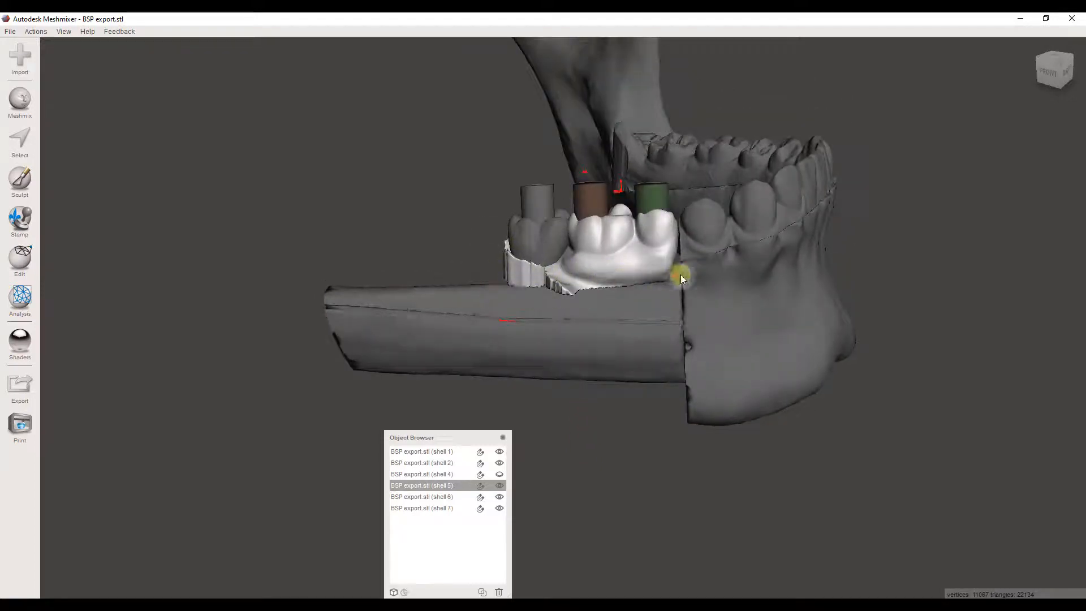
pyautogui.moveTo(623, 290); pyautogui.dragTo(640, 328, button='right')
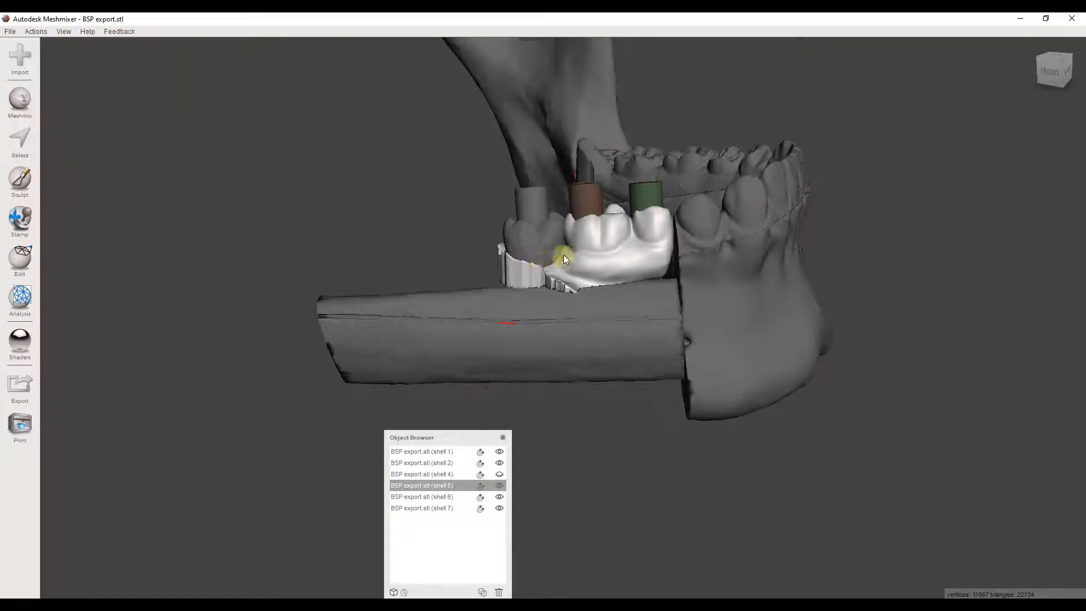
pyautogui.moveTo(407, 233); pyautogui.dragTo(456, 364, button='right')
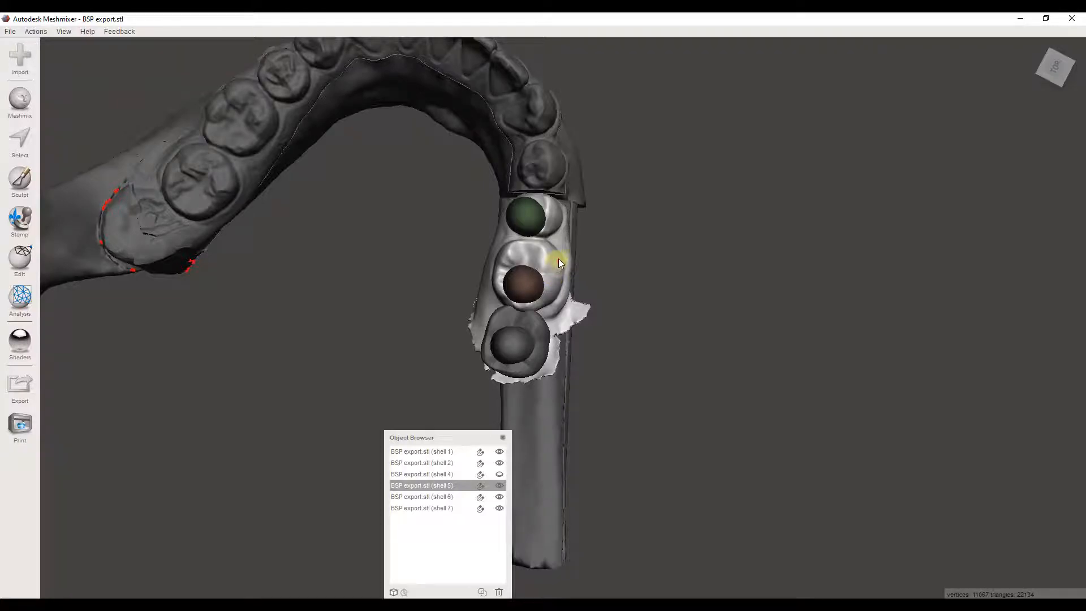
# Set up the Inflate sculpt brush with strength 87 and size 42 for shell 5.
pyautogui.click(20, 141)
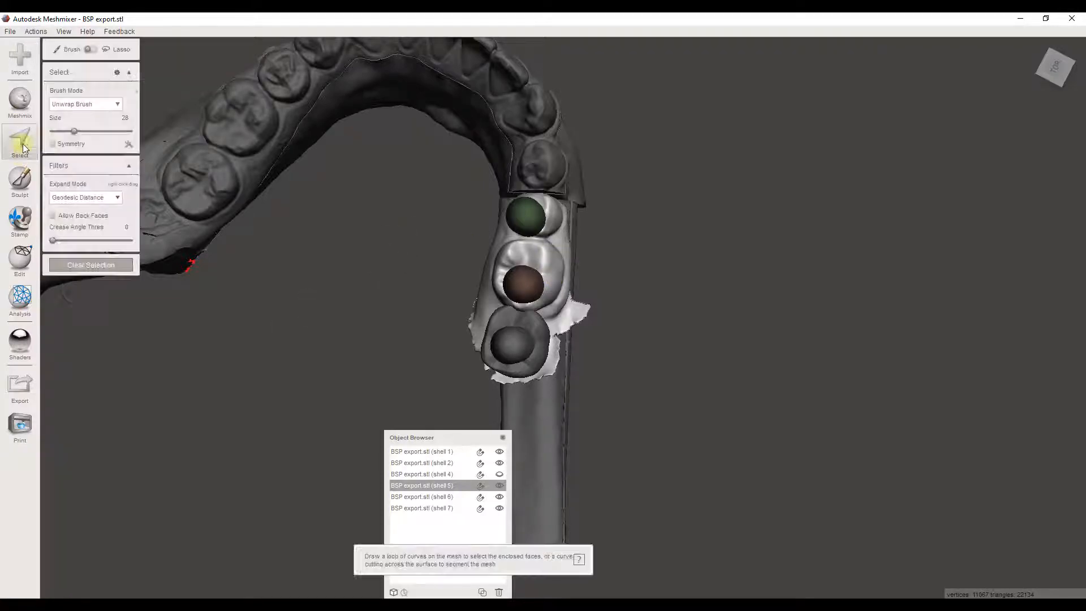
pyautogui.click(20, 180)
pyautogui.moveTo(95, 95)
pyautogui.moveTo(85, 74)
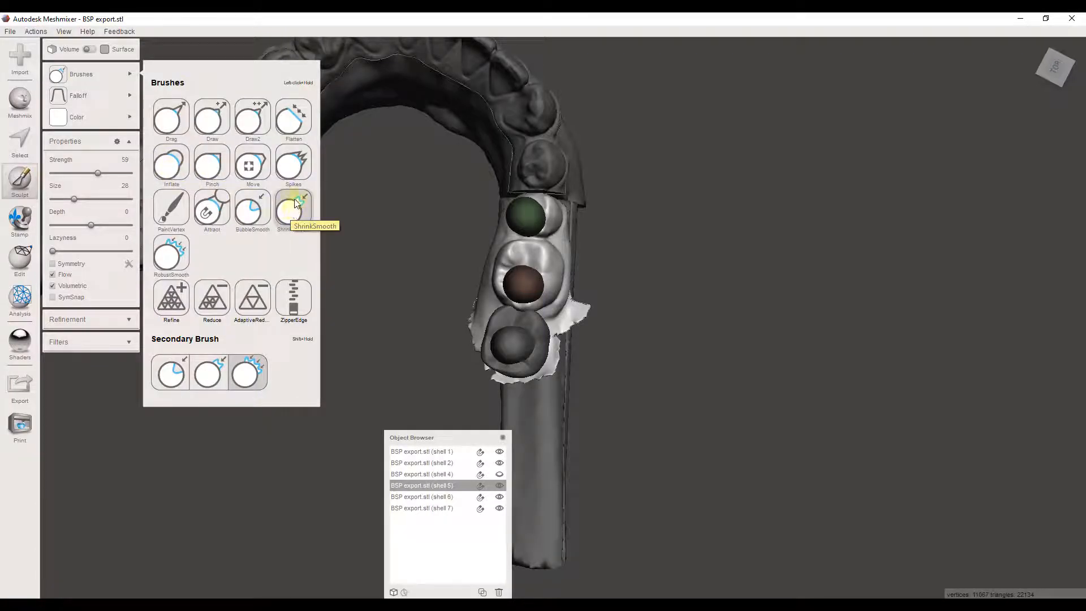
pyautogui.click(175, 156)
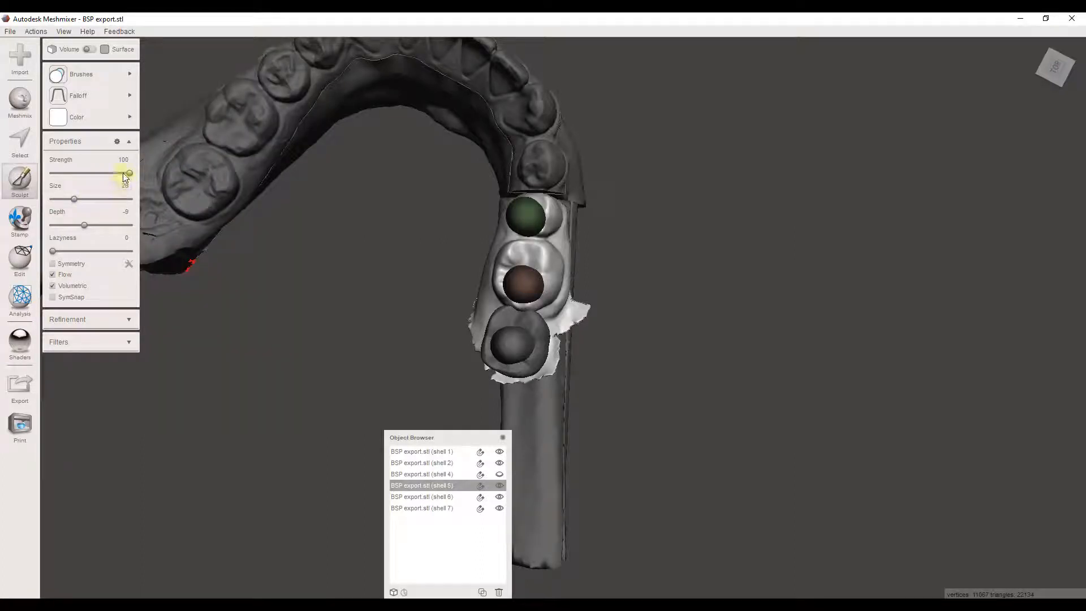
pyautogui.moveTo(126, 176)
pyautogui.mouseDown()
pyautogui.moveTo(112, 176)
pyautogui.moveTo(121, 173)
pyautogui.mouseUp()
pyautogui.moveTo(74, 199); pyautogui.dragTo(88, 205)
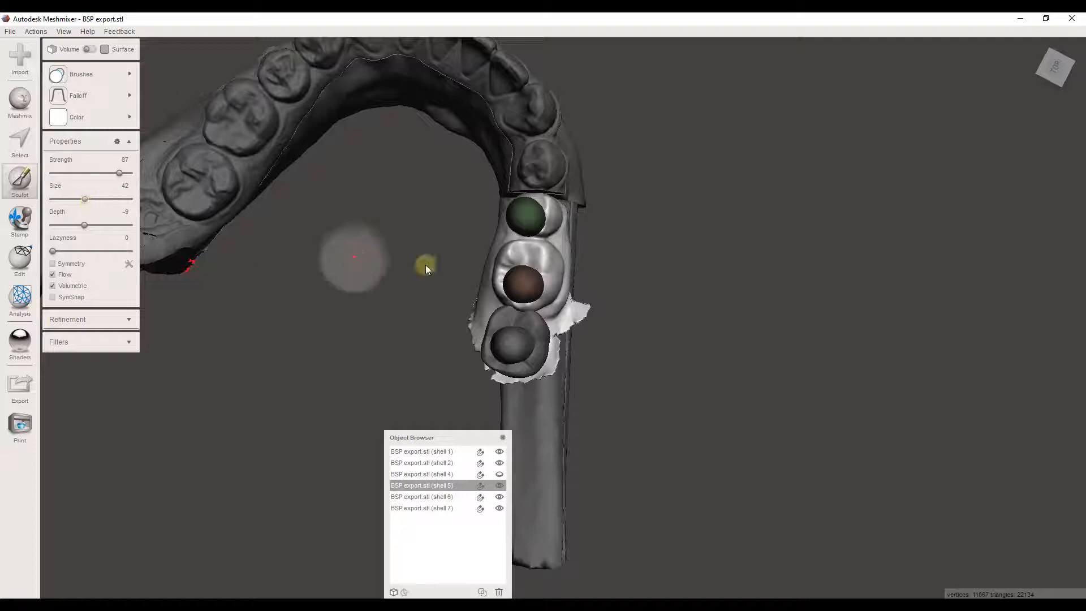
# Try brush strokes on the ragged rear edge of shell 5 beneath the last molar, undoing each one.
pyautogui.moveTo(525, 341); pyautogui.dragTo(435, 254, button='right')
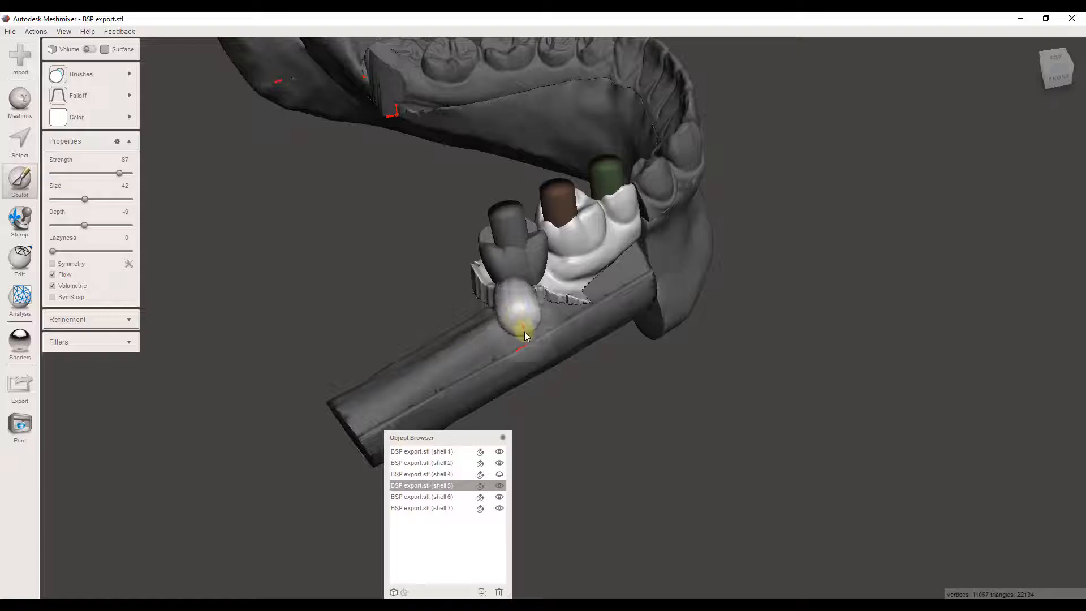
pyautogui.moveTo(537, 361); pyautogui.dragTo(636, 395)
pyautogui.moveTo(636, 395); pyautogui.dragTo(793, 352, button='right')
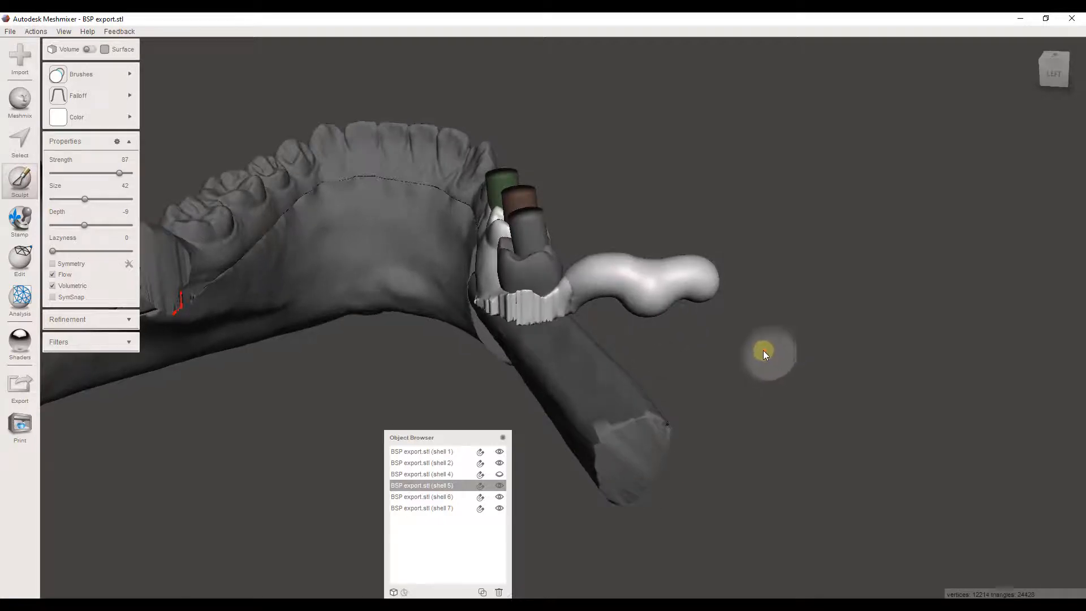
pyautogui.hotkey('ctrl', 'z')
pyautogui.moveTo(761, 353)
pyautogui.mouseDown(button='right')
pyautogui.moveTo(762, 440)
pyautogui.moveTo(742, 371)
pyautogui.mouseUp(button='right')
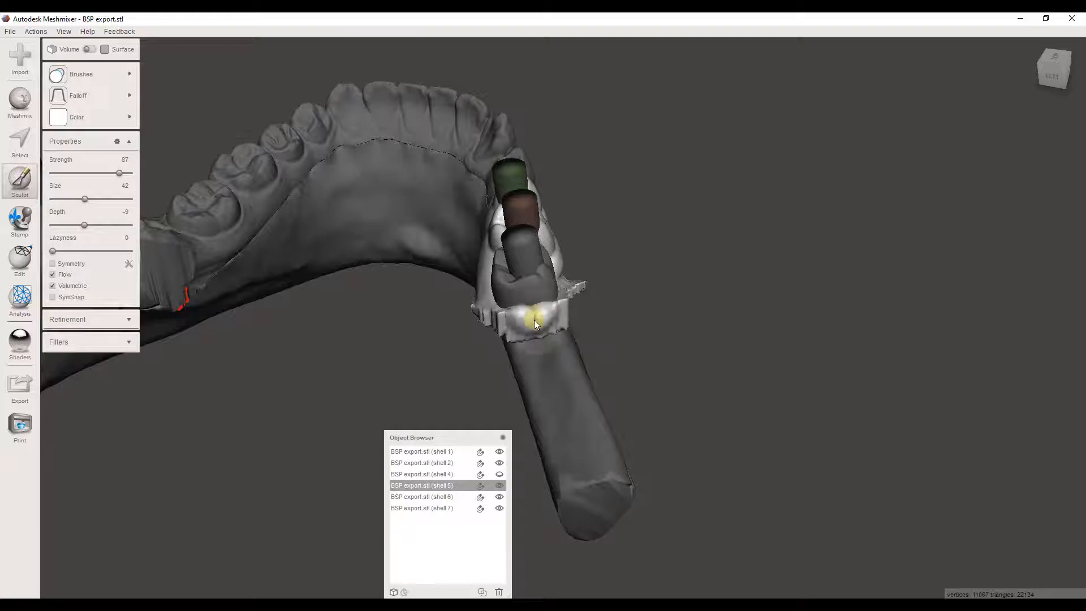
pyautogui.moveTo(534, 320)
pyautogui.mouseDown()
pyautogui.moveTo(595, 344)
pyautogui.moveTo(644, 334)
pyautogui.mouseUp()
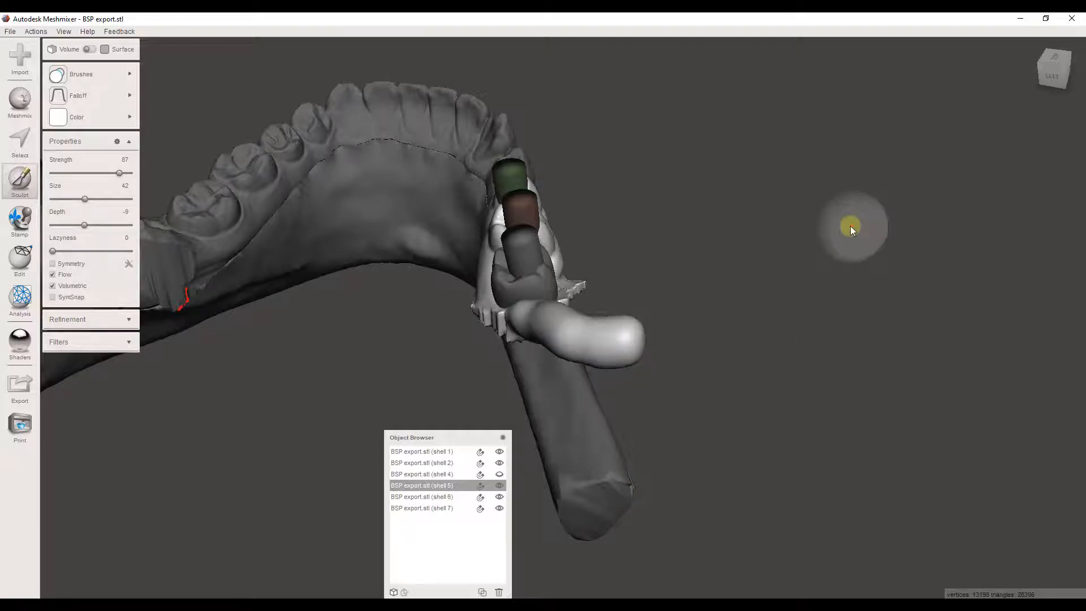
pyautogui.hotkey('ctrl', 'z')
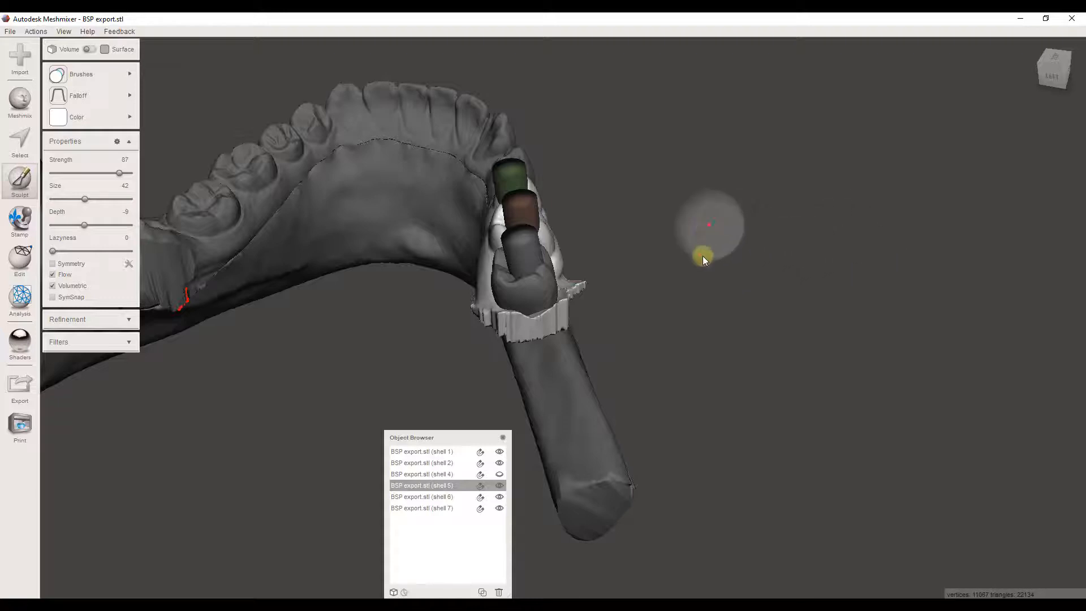
pyautogui.moveTo(702, 255); pyautogui.dragTo(703, 311, button='right')
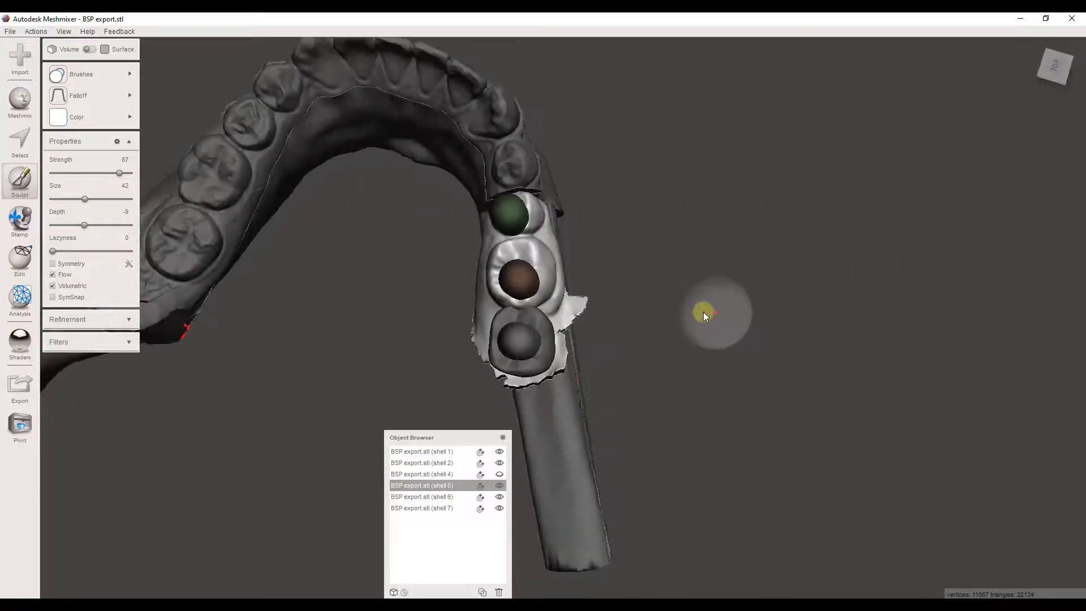
# Set the brush size to 47 and sculpt the rear margin of shell 5 fuller around the last molar.
pyautogui.click(89, 199)
pyautogui.moveTo(534, 342)
pyautogui.mouseDown()
pyautogui.moveTo(510, 343)
pyautogui.moveTo(544, 355)
pyautogui.moveTo(555, 334)
pyautogui.moveTo(552, 380)
pyautogui.mouseUp()
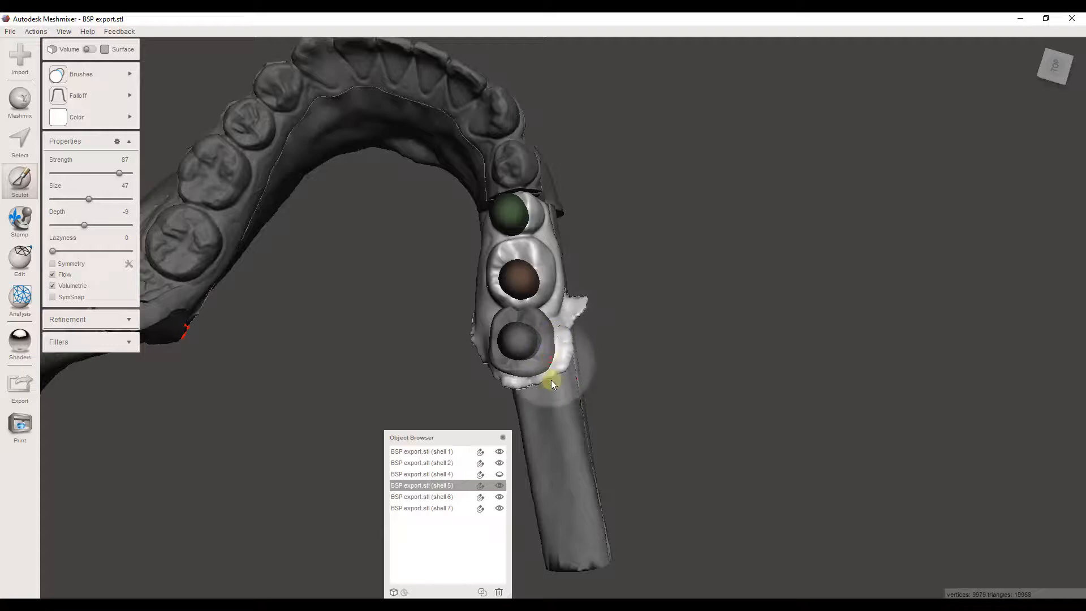
pyautogui.moveTo(552, 380)
pyautogui.mouseDown(button='right')
pyautogui.moveTo(505, 338)
pyautogui.moveTo(469, 279)
pyautogui.moveTo(481, 334)
pyautogui.moveTo(612, 357)
pyautogui.moveTo(596, 368)
pyautogui.mouseUp(button='right')
pyautogui.moveTo(596, 369); pyautogui.dragTo(545, 358)
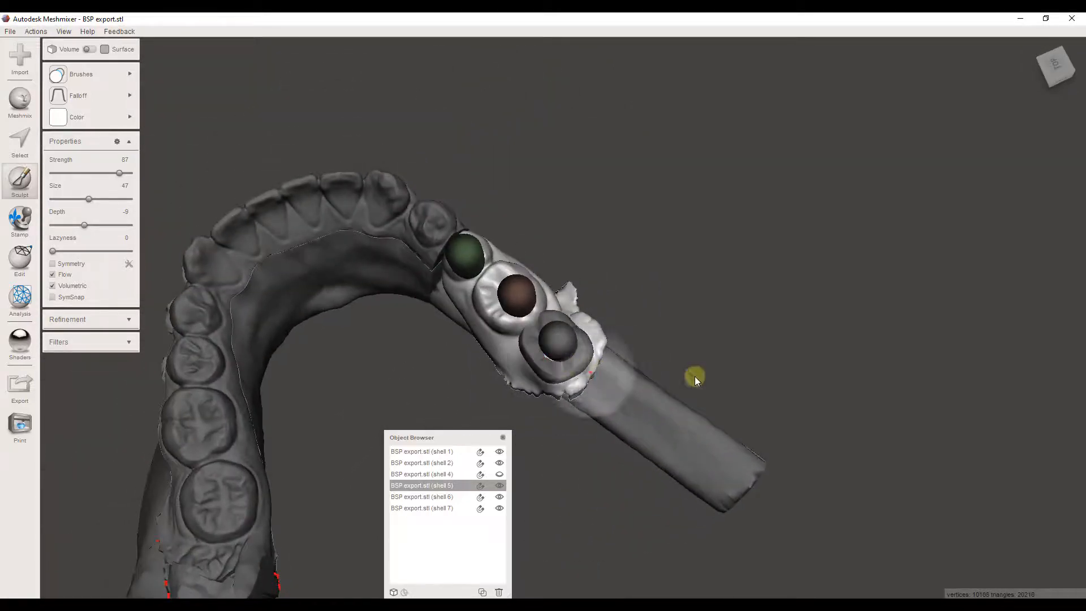
# Try another brush stroke on shell 5's edge beside the rear molar, and undo it after checking it from the front.
pyautogui.moveTo(708, 376)
pyautogui.mouseDown(button='right')
pyautogui.moveTo(548, 365)
pyautogui.moveTo(528, 302)
pyautogui.moveTo(572, 372)
pyautogui.mouseUp(button='right')
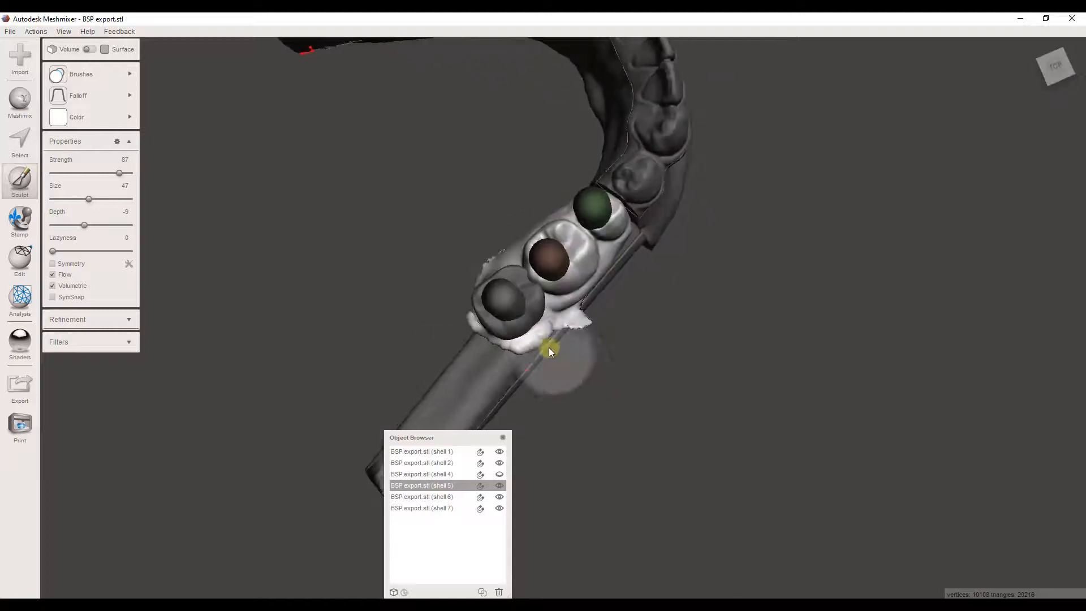
pyautogui.moveTo(524, 324); pyautogui.dragTo(537, 323)
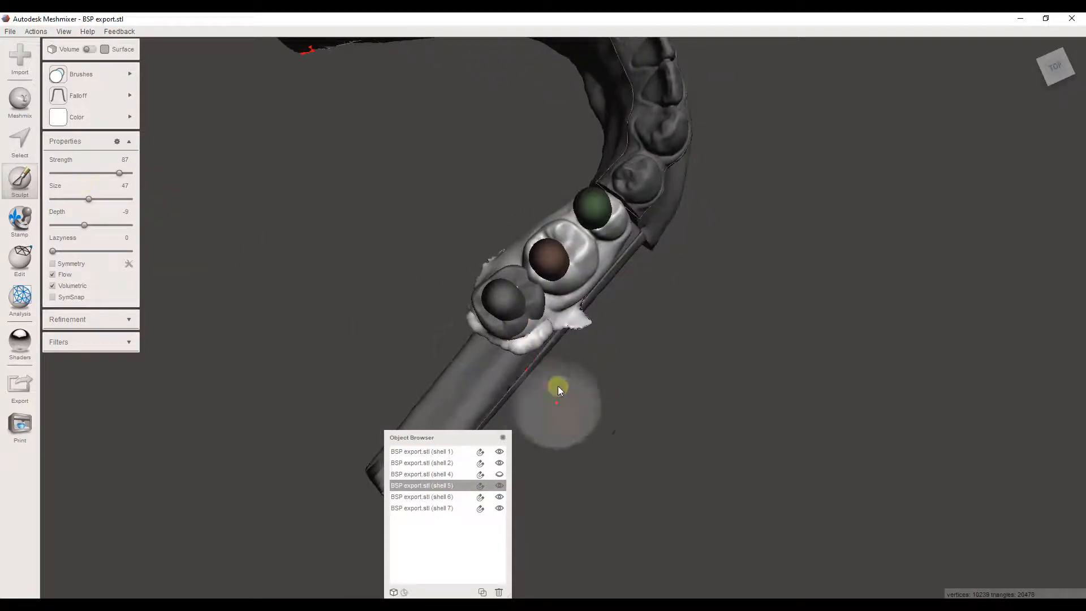
pyautogui.moveTo(558, 386); pyautogui.dragTo(477, 287, button='right')
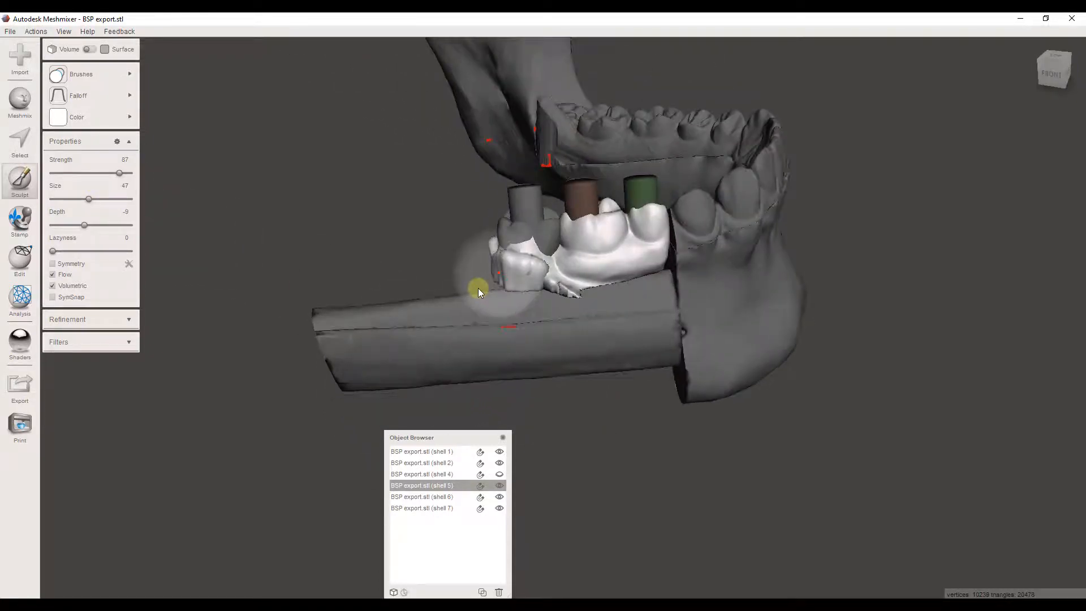
pyautogui.hotkey('ctrl', 'z')
pyautogui.moveTo(627, 291)
pyautogui.mouseDown(button='right')
pyautogui.moveTo(653, 350)
pyautogui.moveTo(649, 392)
pyautogui.moveTo(630, 253)
pyautogui.moveTo(602, 270)
pyautogui.moveTo(634, 271)
pyautogui.moveTo(569, 248)
pyautogui.moveTo(622, 272)
pyautogui.mouseUp(button='right')
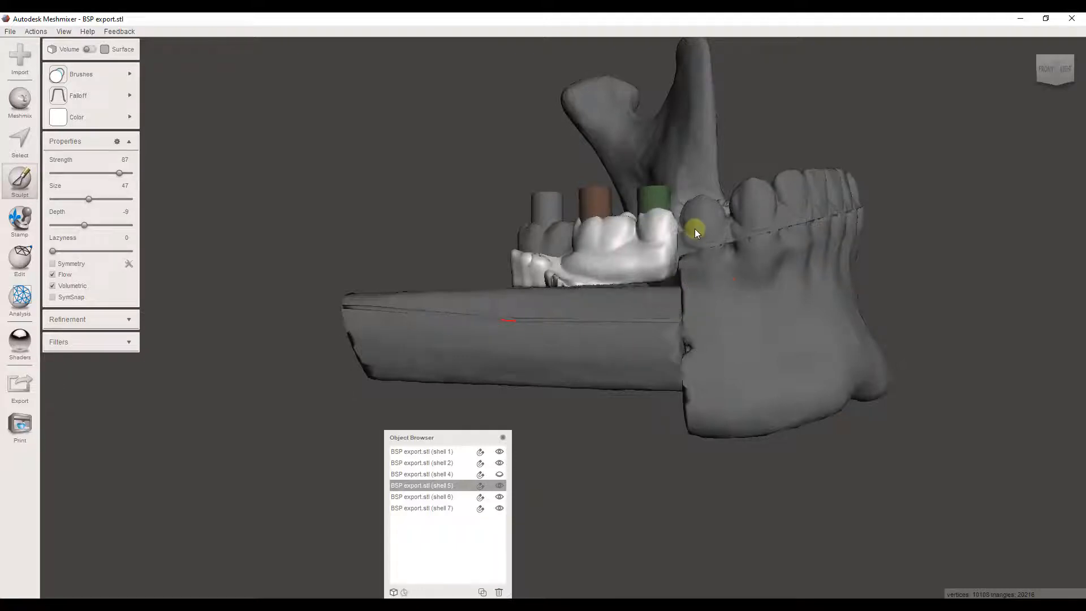
pyautogui.moveTo(576, 268); pyautogui.dragTo(629, 334, button='right')
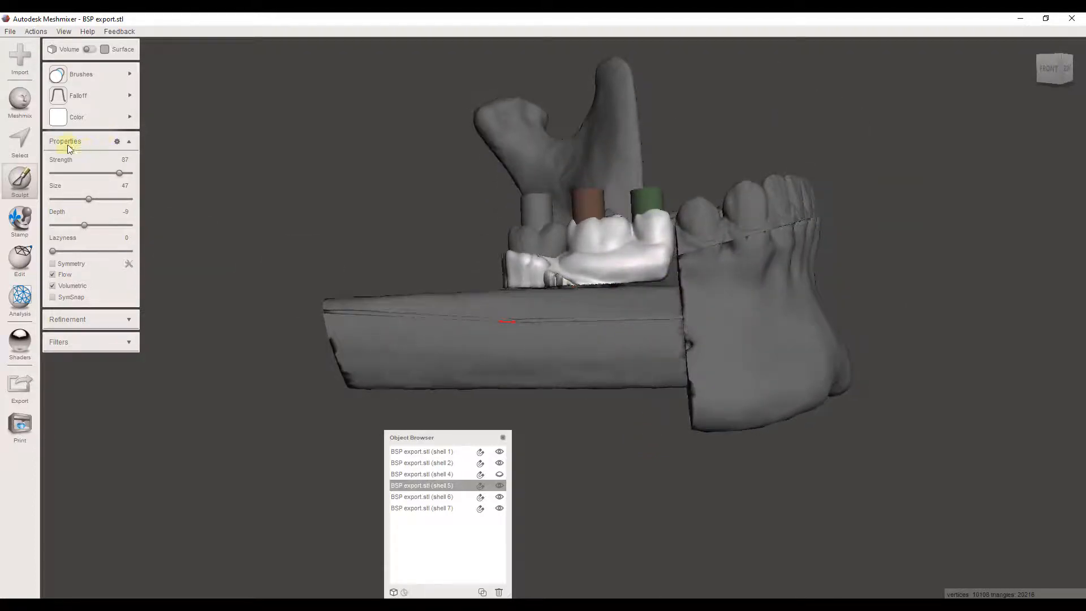
# Start a Plane Cut on shell 5 with Cut (Discard Half) and Remeshed Fill, lowering the plane and rotating it about 29°.
pyautogui.click(66, 120)
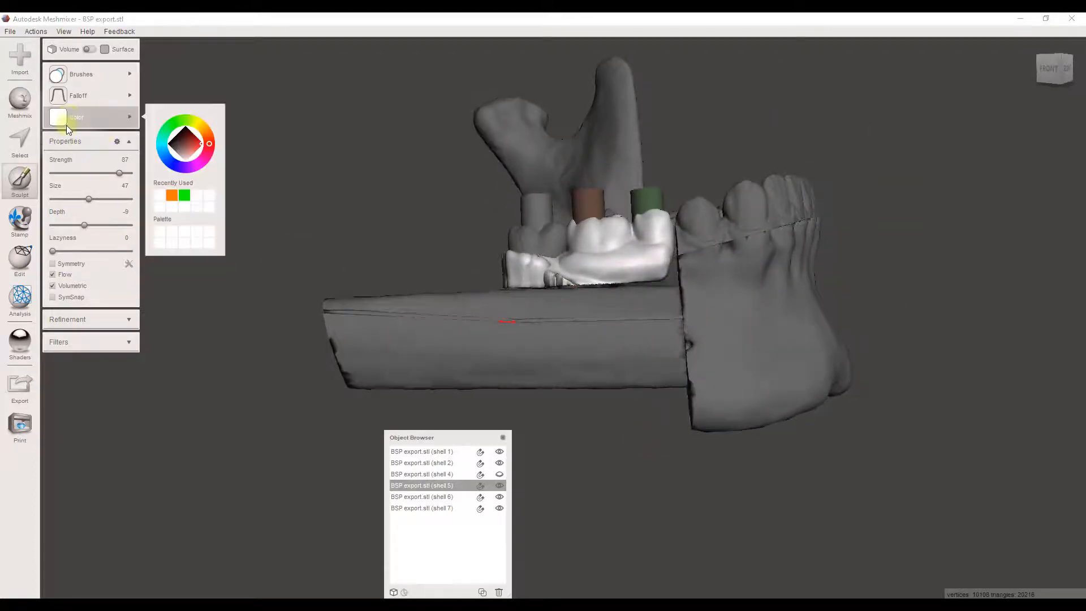
pyautogui.click(22, 259)
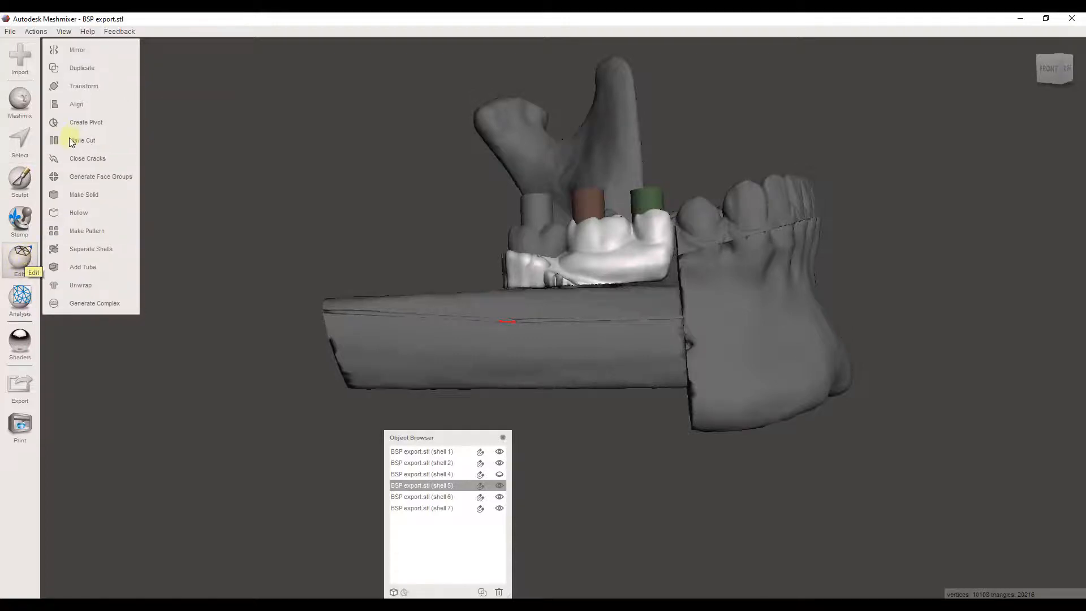
pyautogui.click(120, 141)
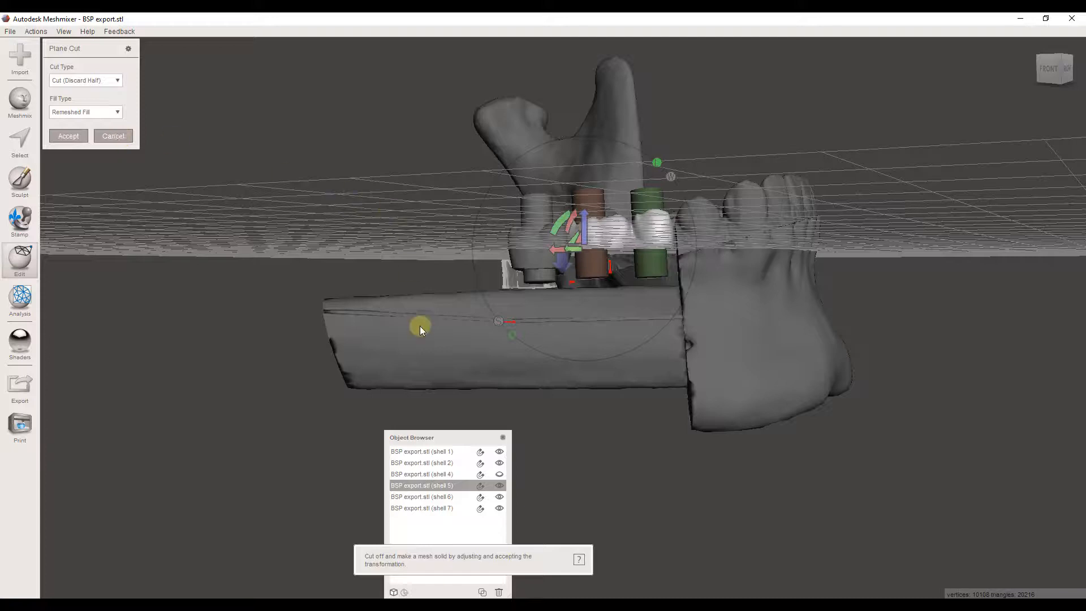
pyautogui.moveTo(510, 317); pyautogui.dragTo(517, 319, button='right')
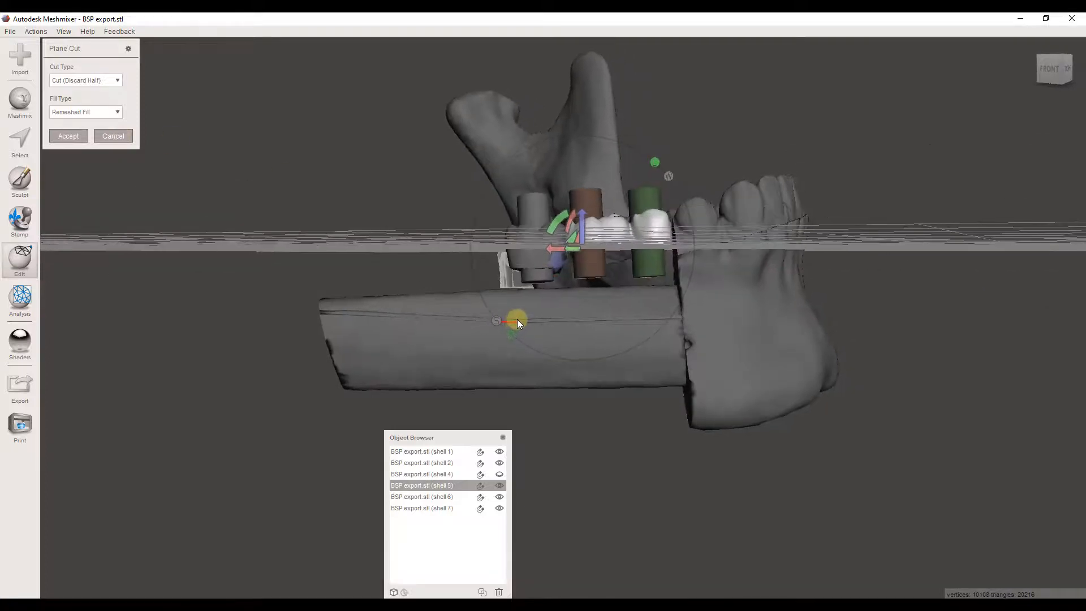
pyautogui.moveTo(582, 212); pyautogui.dragTo(581, 236)
pyautogui.moveTo(674, 195); pyautogui.dragTo(555, 302, button='right')
pyautogui.moveTo(555, 302); pyautogui.dragTo(548, 325)
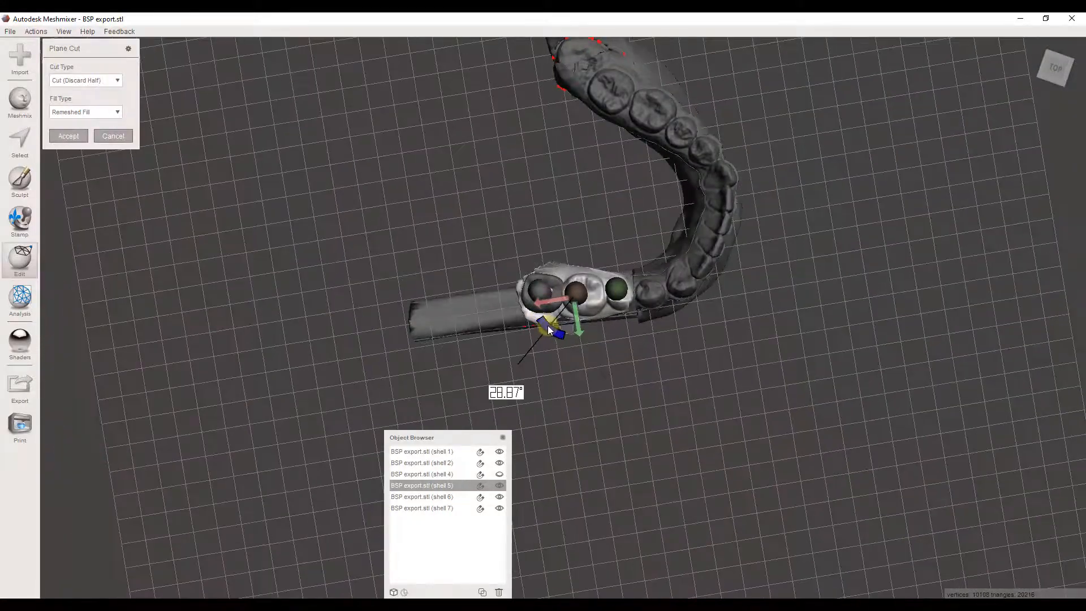
# Tilt the cutting plane along the underside of shell 5 and cut off the part below it.
pyautogui.moveTo(547, 325); pyautogui.dragTo(547, 261, button='right')
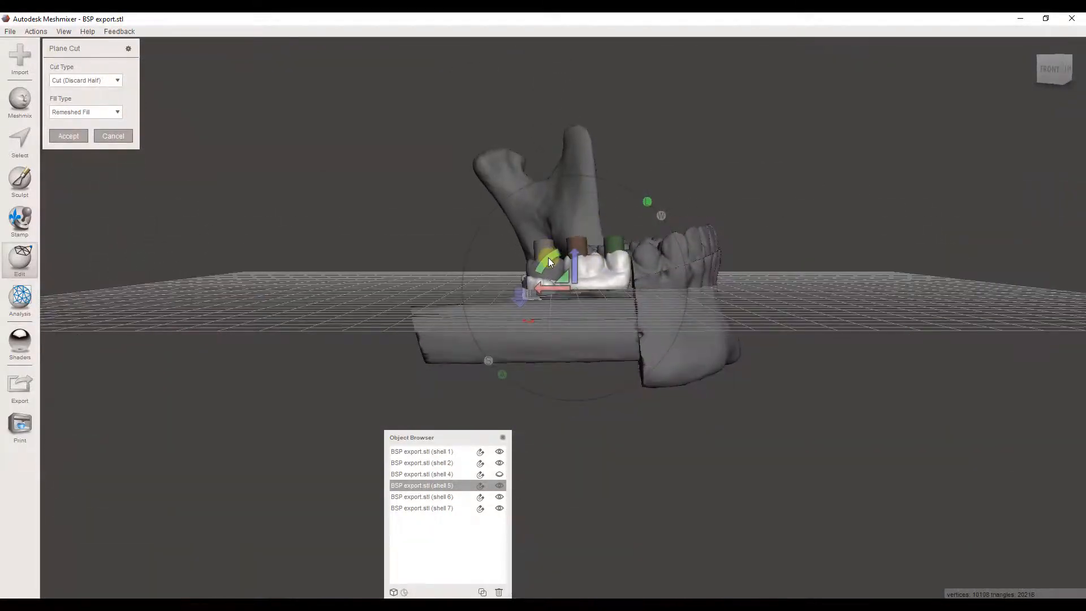
pyautogui.moveTo(549, 262)
pyautogui.mouseDown()
pyautogui.moveTo(556, 254)
pyautogui.moveTo(545, 255)
pyautogui.mouseUp()
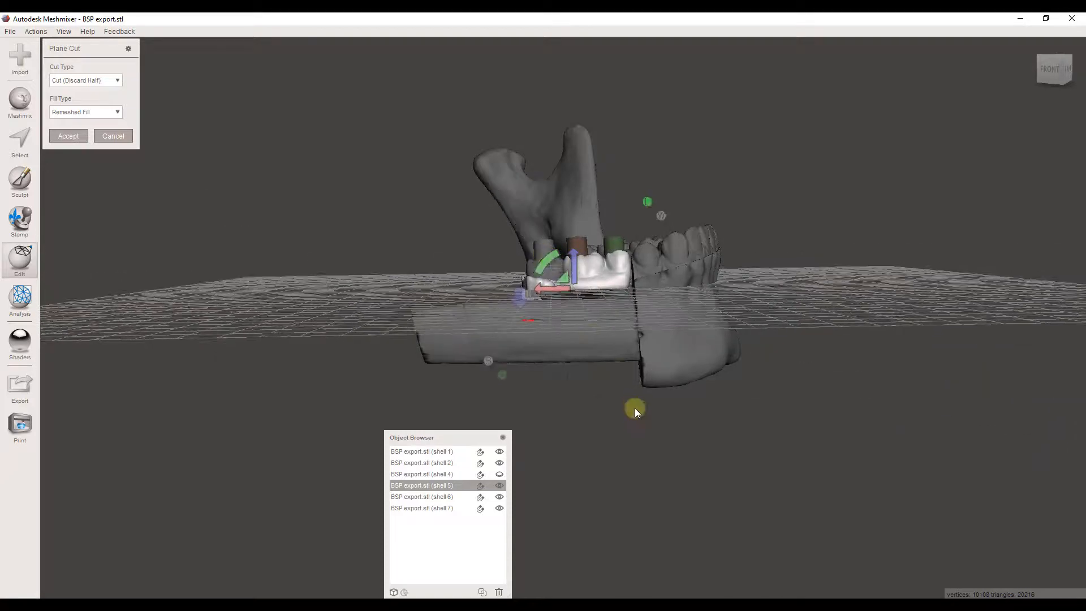
pyautogui.moveTo(635, 408); pyautogui.dragTo(699, 280, button='right')
pyautogui.scroll(6, 652, 375)
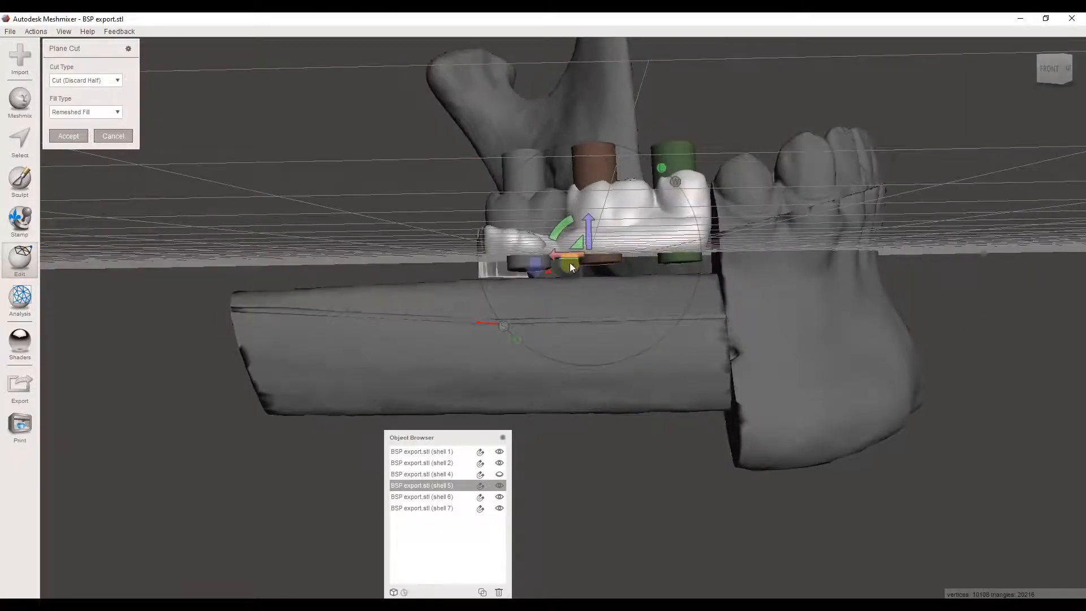
pyautogui.moveTo(576, 280); pyautogui.dragTo(647, 332, button='right')
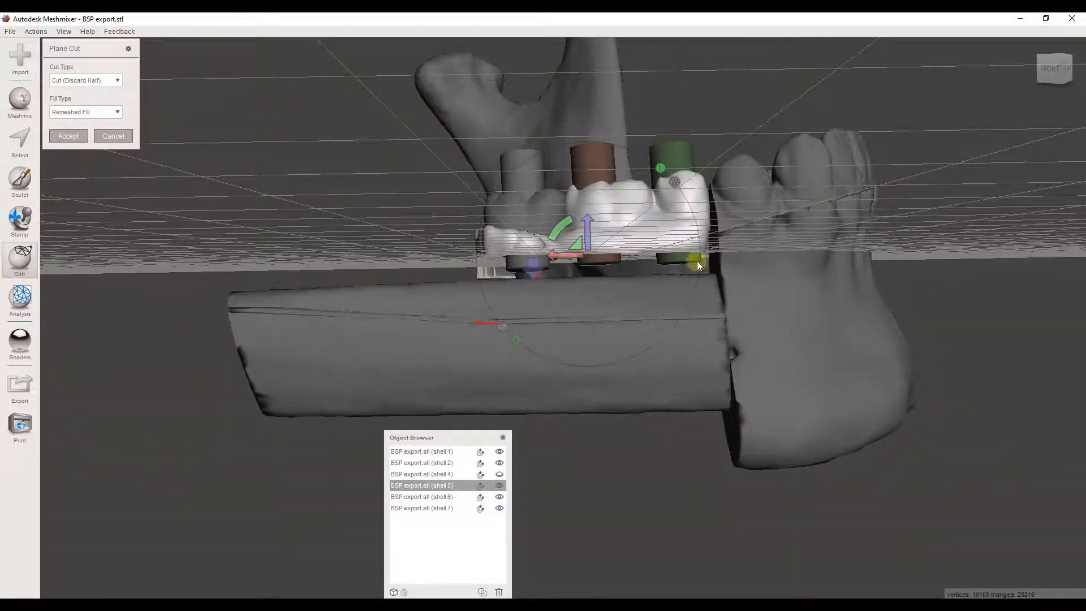
pyautogui.moveTo(691, 260); pyautogui.dragTo(718, 347, button='right')
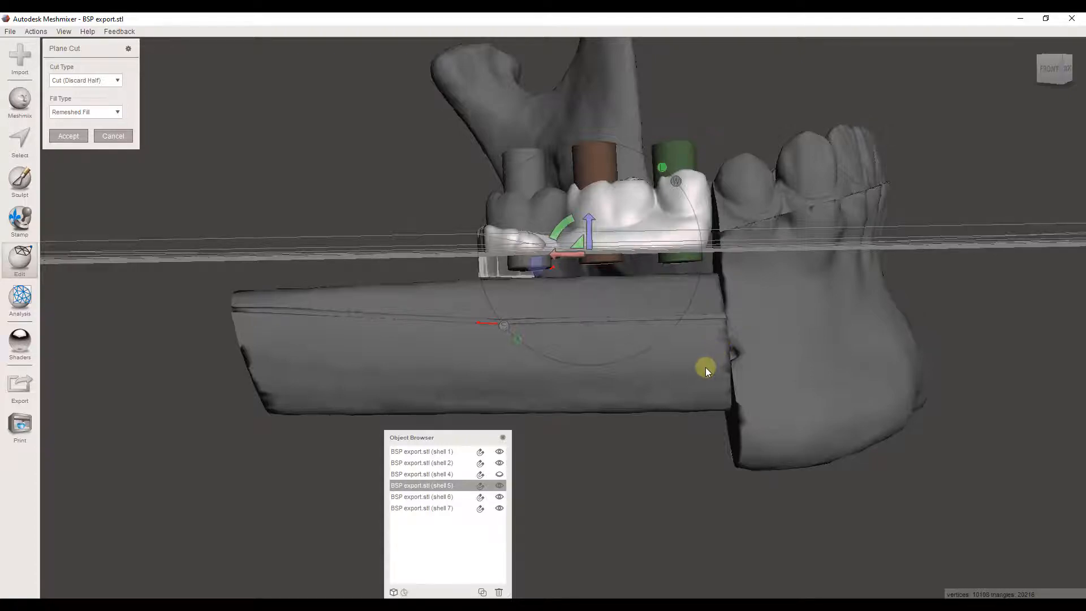
pyautogui.moveTo(705, 369); pyautogui.dragTo(614, 363, button='right')
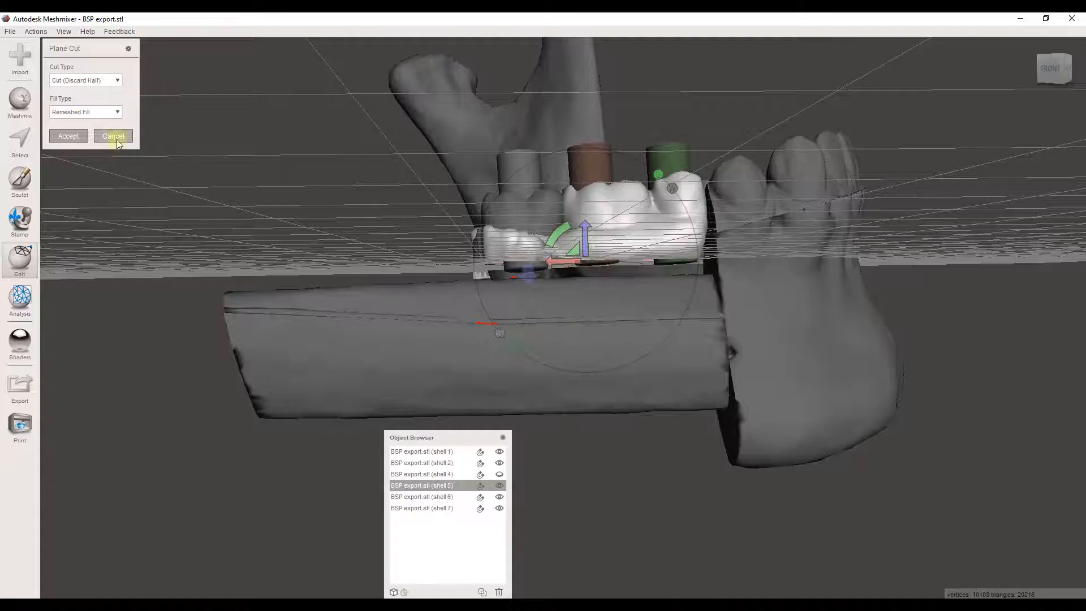
pyautogui.moveTo(418, 294)
pyautogui.mouseDown(button='right')
pyautogui.moveTo(415, 275)
pyautogui.moveTo(410, 293)
pyautogui.mouseUp(button='right')
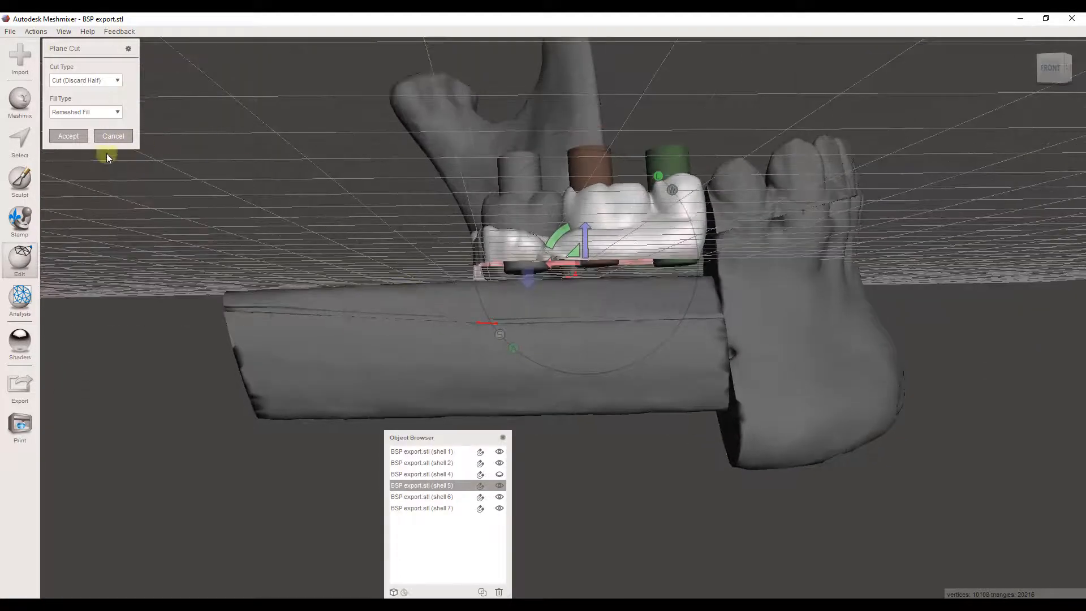
pyautogui.click(68, 136)
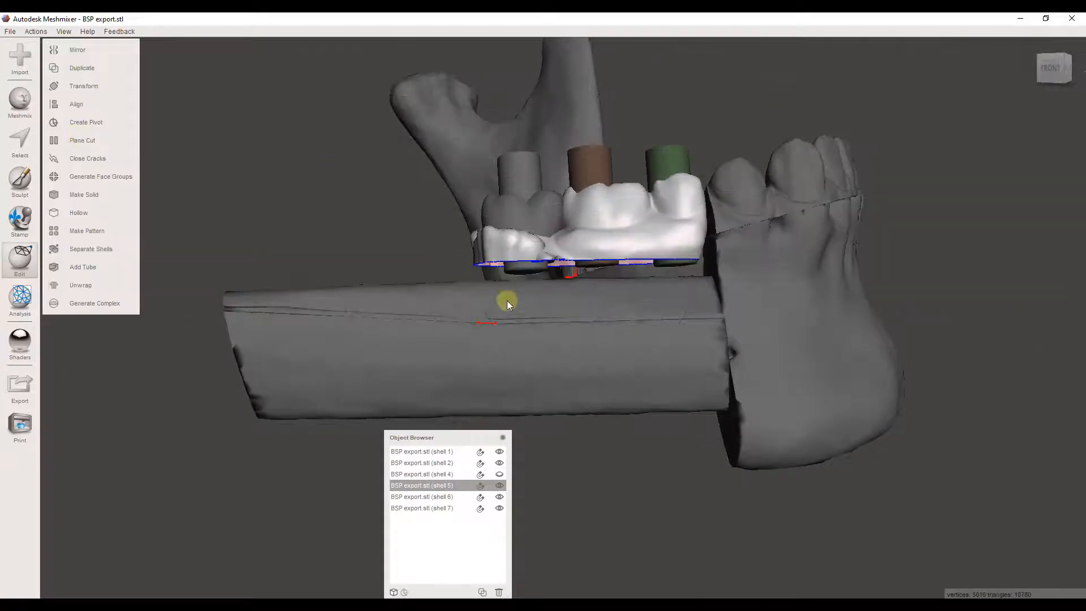
# Inspect the cut underside of shell 5, then undo the plane cut and leave the tool.
pyautogui.moveTo(507, 301); pyautogui.dragTo(357, 213, button='right')
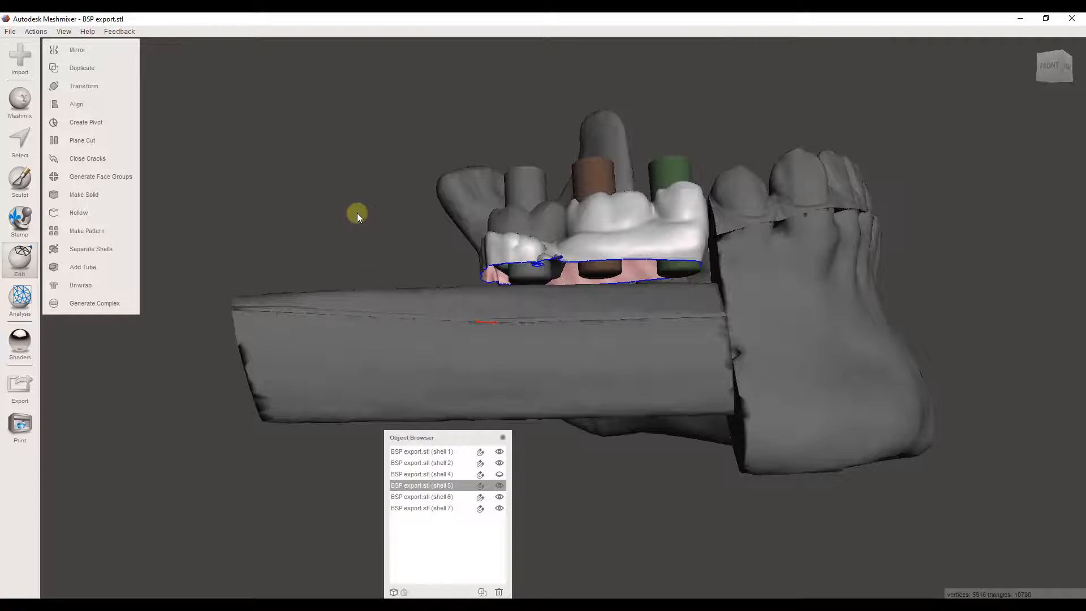
pyautogui.press('k')
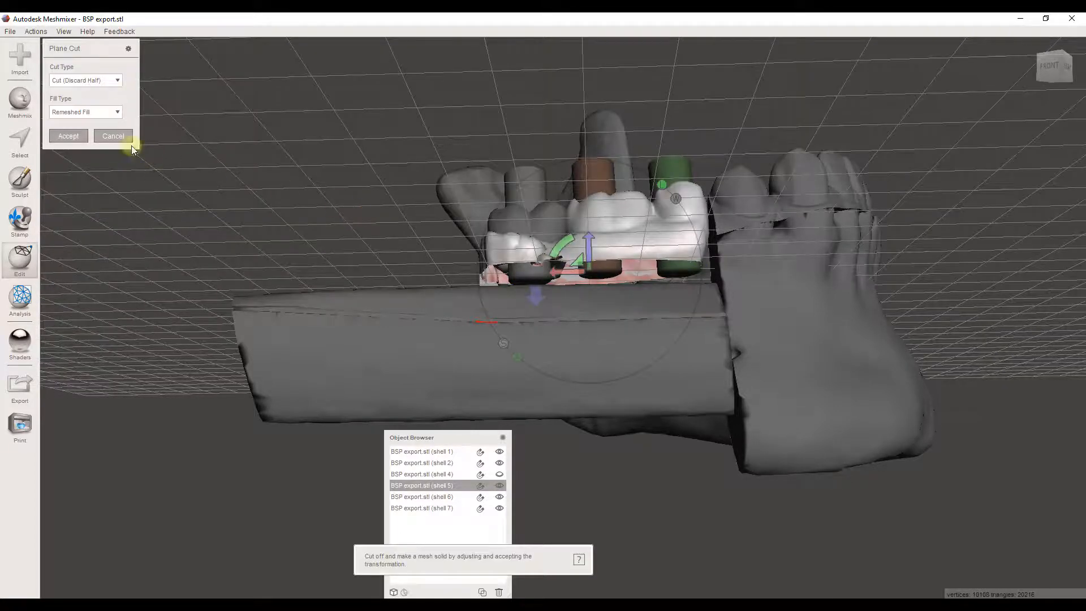
pyautogui.click(110, 134)
pyautogui.moveTo(401, 229); pyautogui.dragTo(403, 321, button='right')
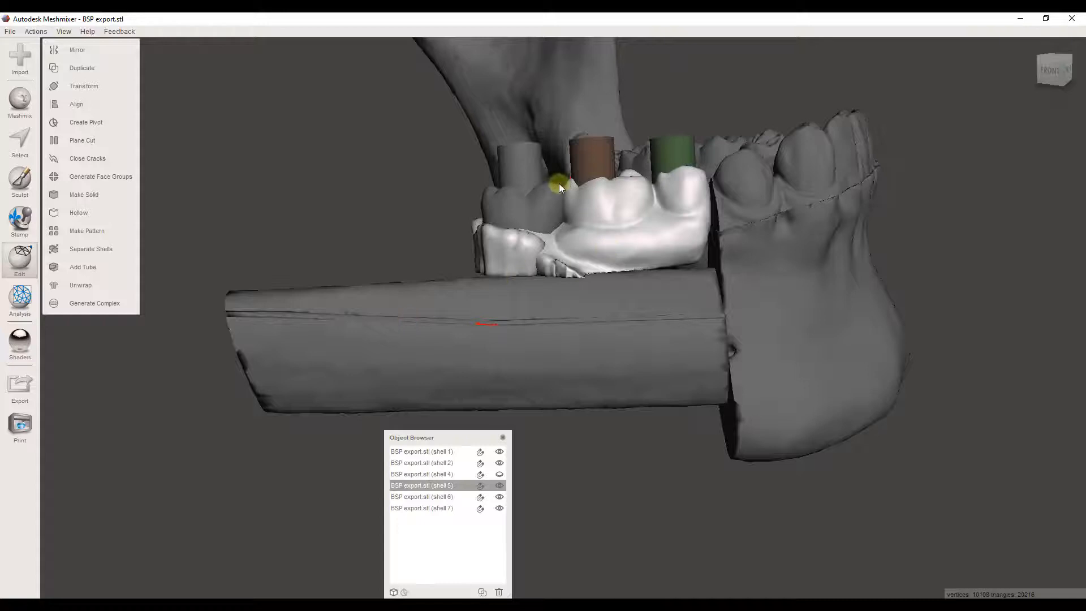
# Select the rear molar crown, shell 6, and the adjoining shell 5 alternately to compare the two objects, ending on shell 6.
pyautogui.click(548, 209)
pyautogui.click(593, 238)
pyautogui.click(543, 210)
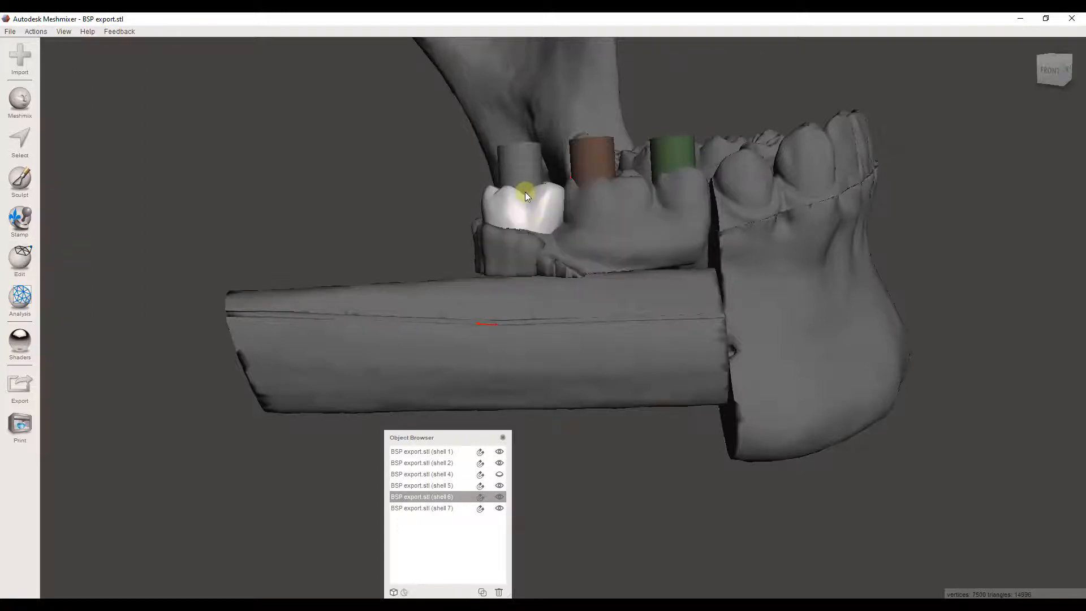
pyautogui.click(616, 249)
pyautogui.click(553, 206)
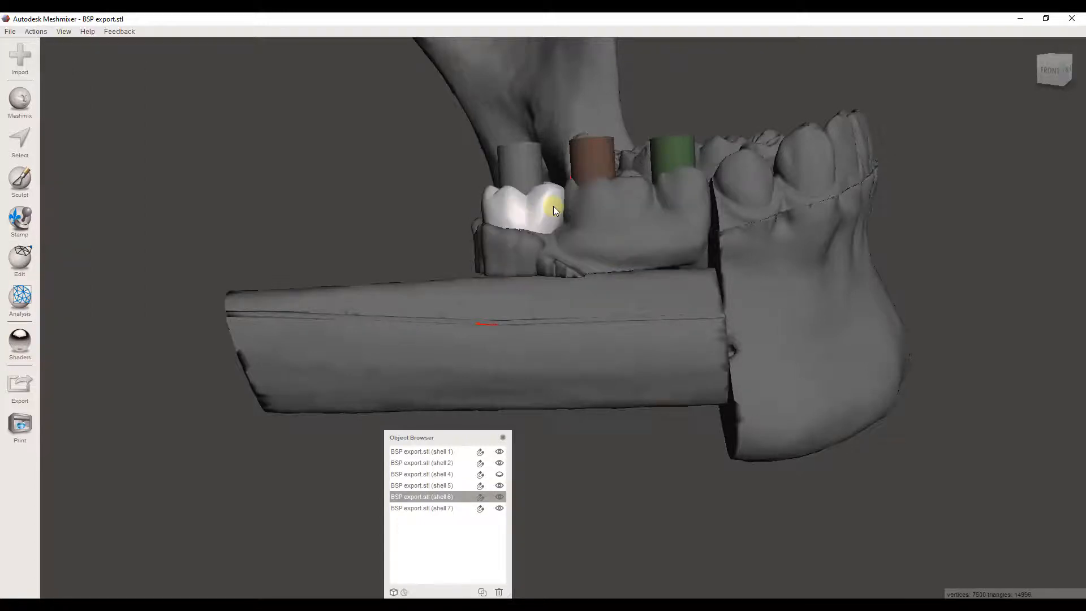
pyautogui.click(596, 242)
pyautogui.click(523, 202)
pyautogui.click(594, 226)
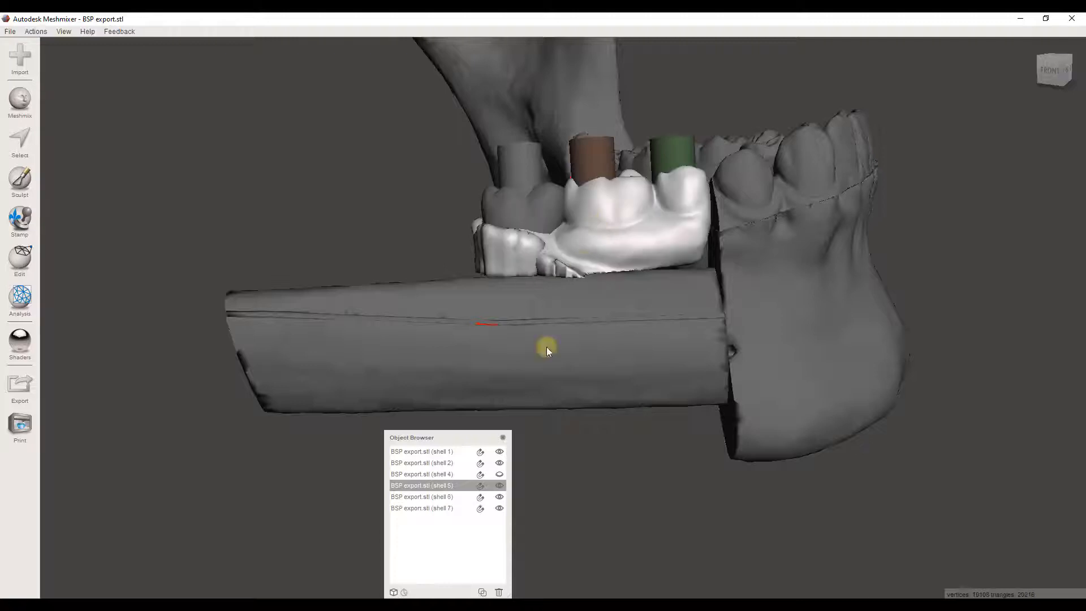
pyautogui.click(526, 229)
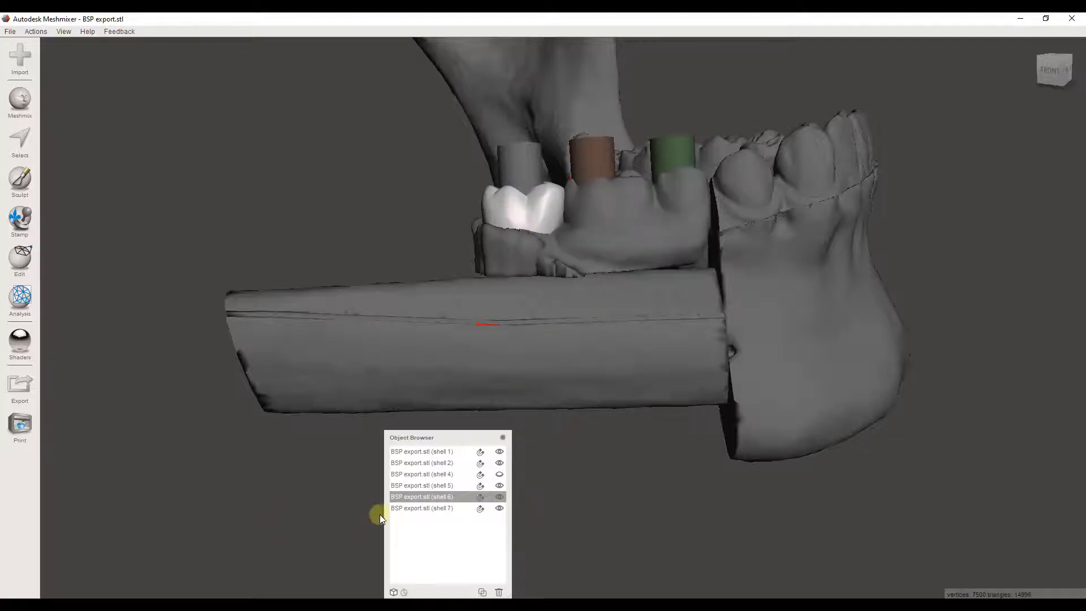
pyautogui.click(602, 224)
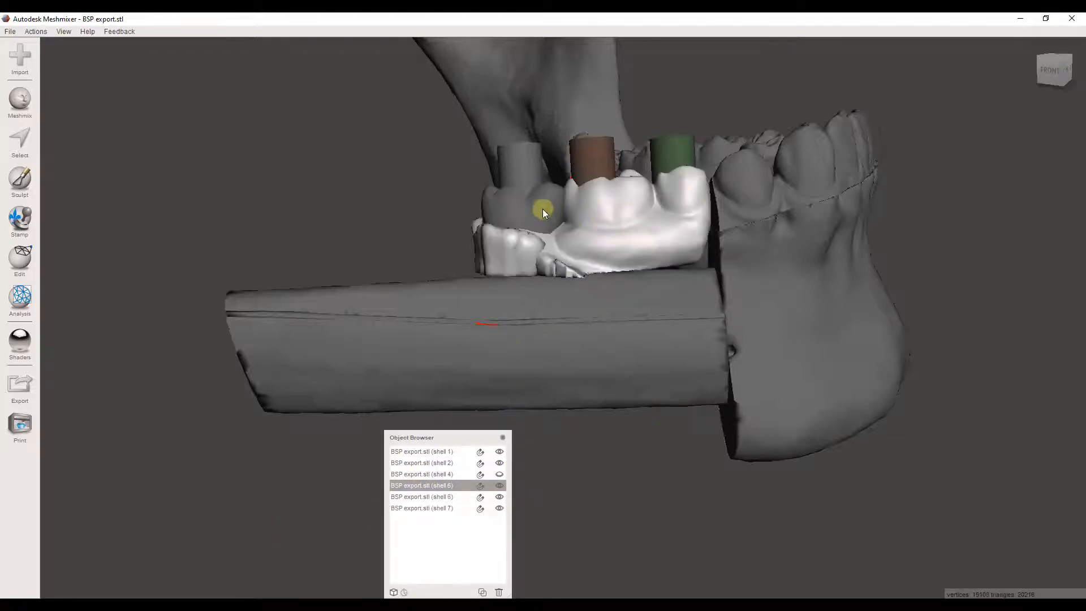
pyautogui.click(537, 210)
pyautogui.click(592, 230)
pyautogui.click(533, 217)
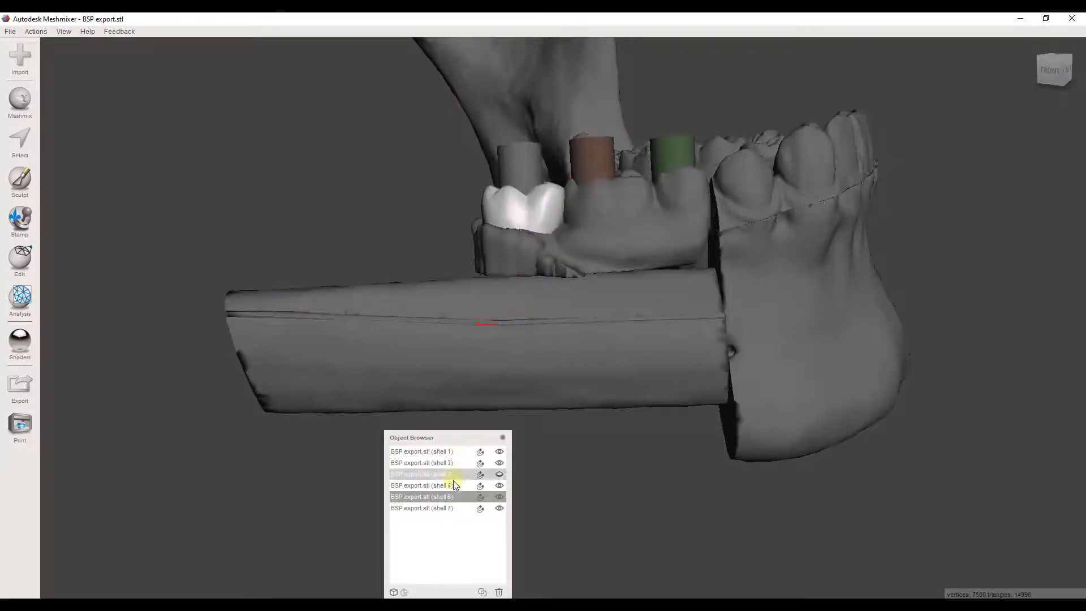
# Add the adjoining shell 5 to the selected rear molar crown, shell 6, and combine both into one object.
pyautogui.keyDown('shift'); pyautogui.click(438, 486); pyautogui.keyUp('shift')
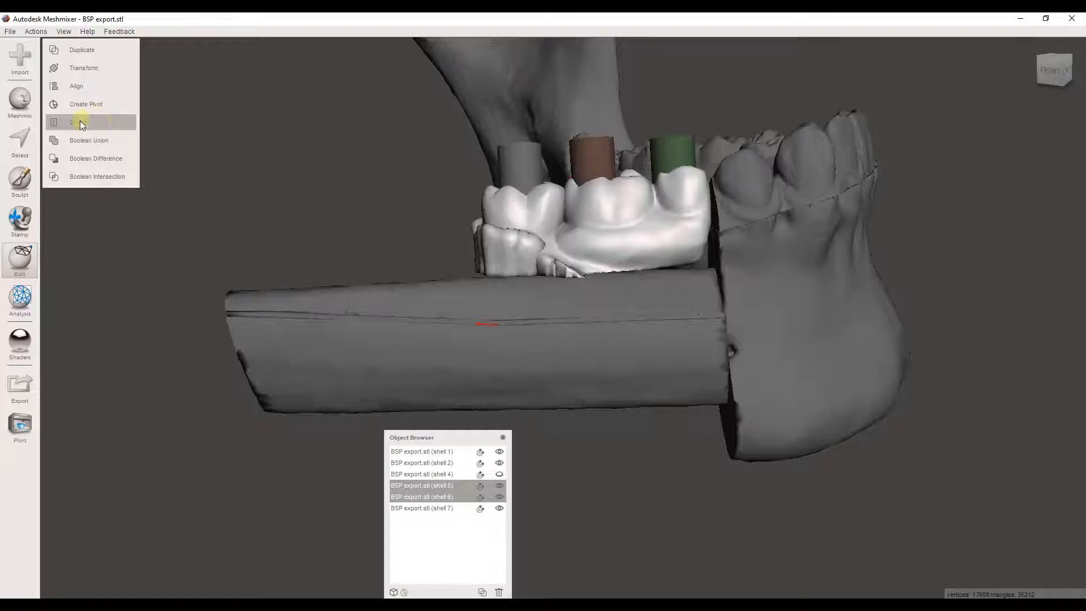
pyautogui.click(85, 123)
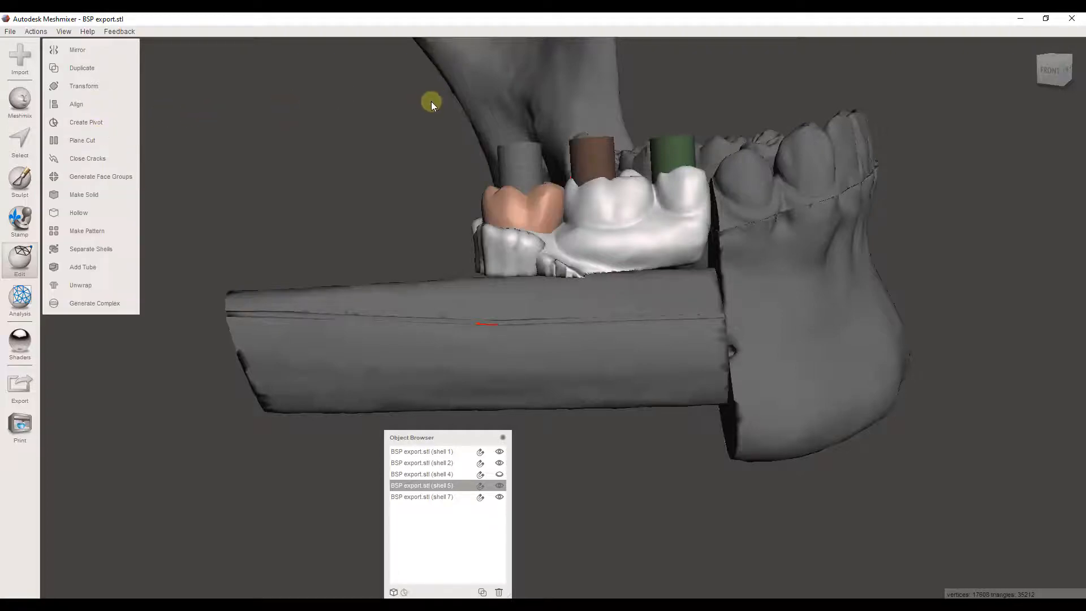
pyautogui.moveTo(431, 101); pyautogui.dragTo(372, 243, button='right')
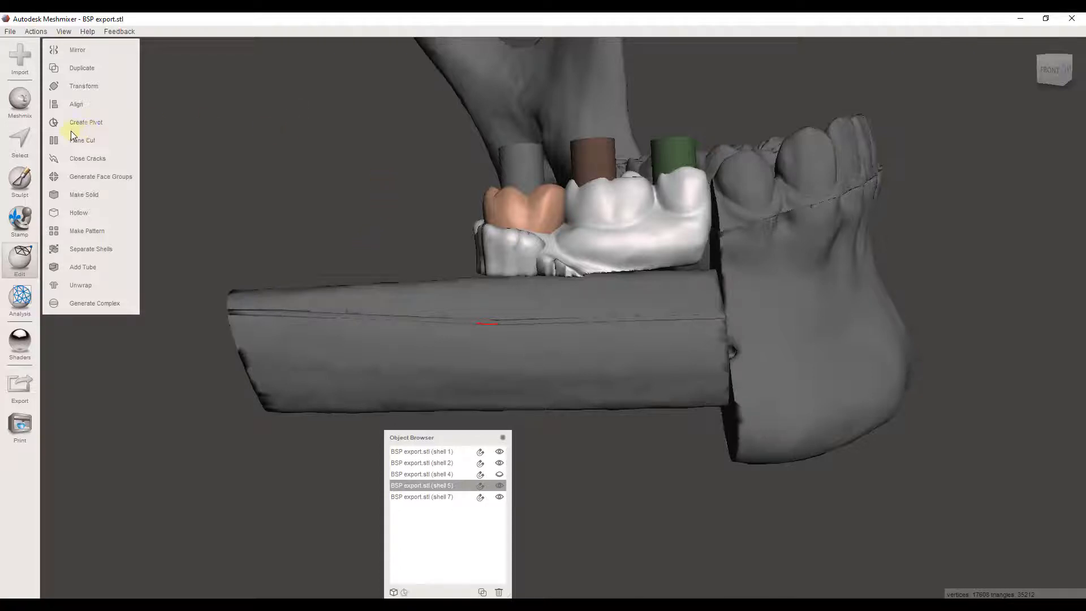
# Convert the combined shell 5 into a solid with Make Solid, using the Accurate solid type and a Solid Accuracy of 464.
pyautogui.click(433, 488)
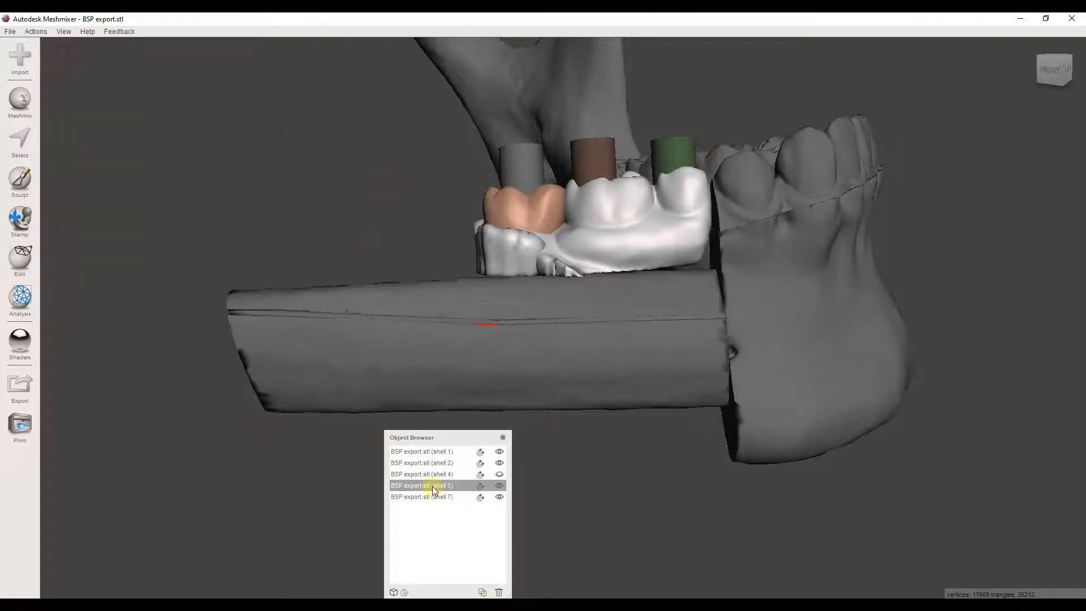
pyautogui.click(19, 264)
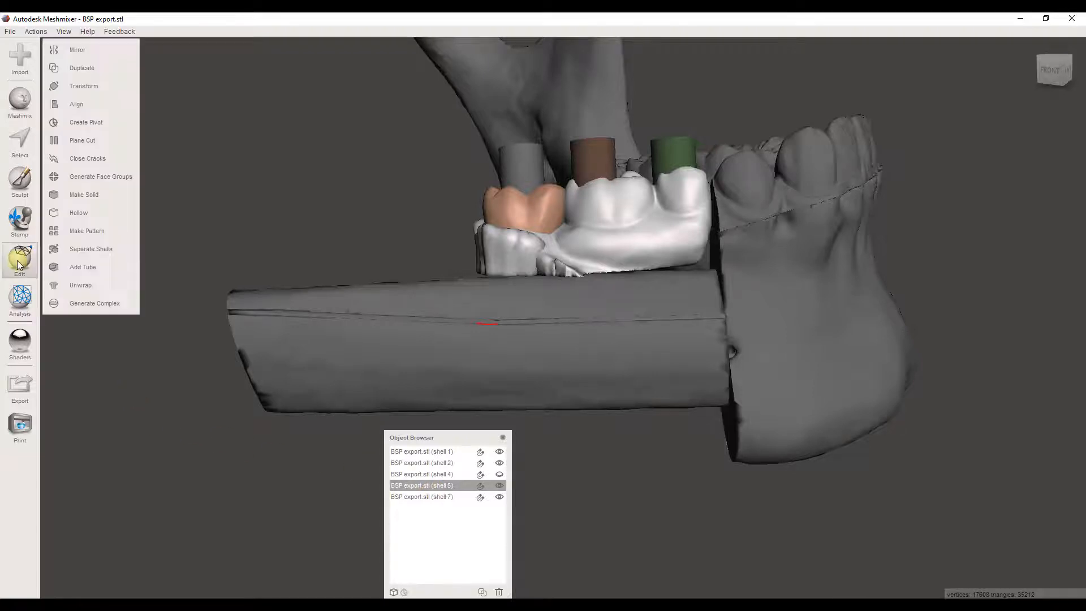
pyautogui.click(86, 195)
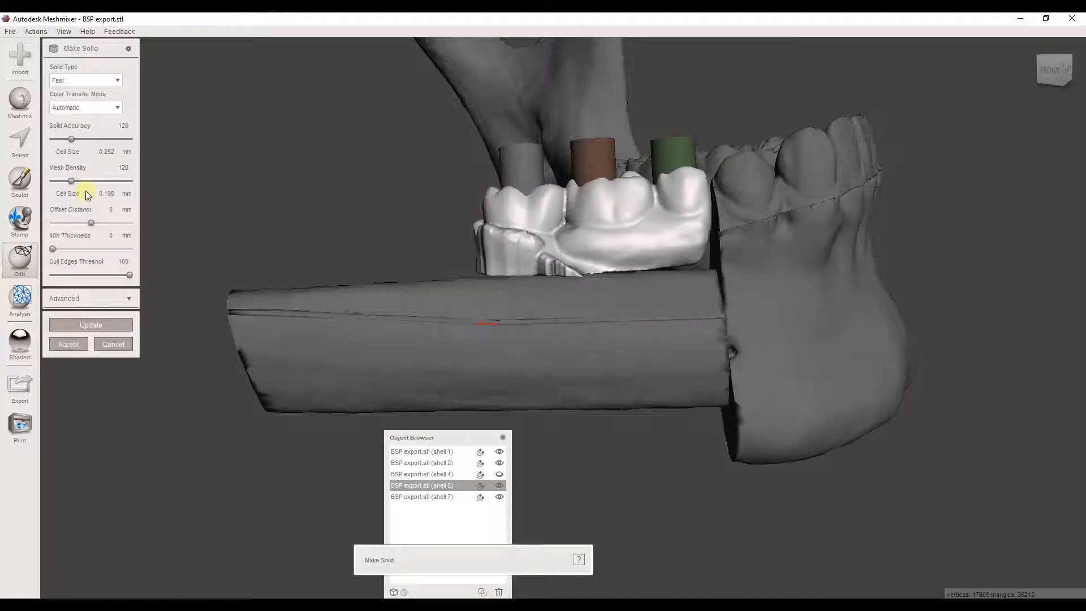
pyautogui.moveTo(388, 246); pyautogui.dragTo(351, 206, button='right')
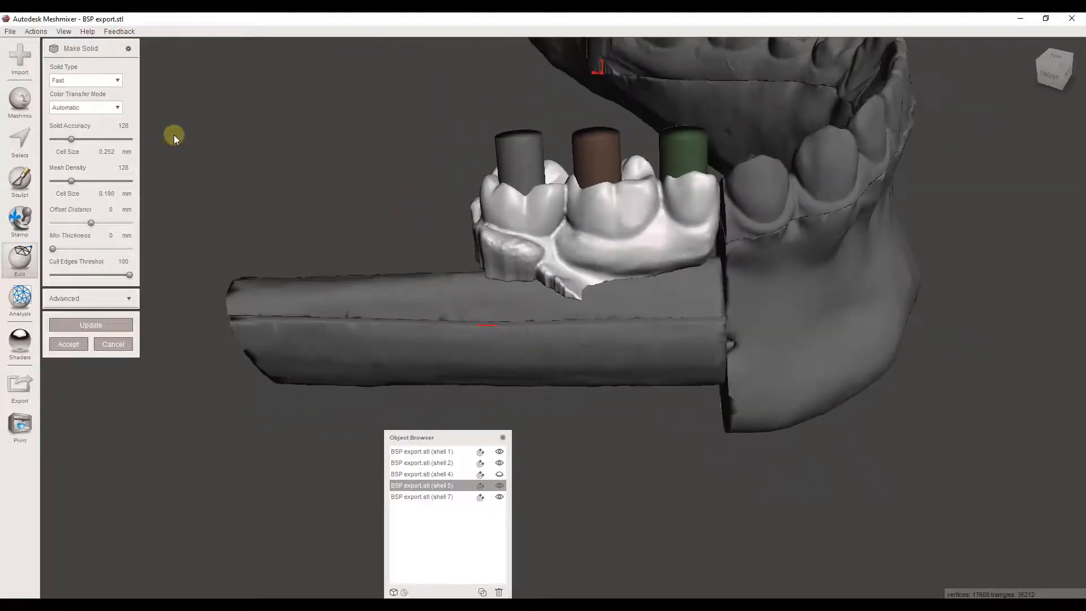
pyautogui.click(77, 80)
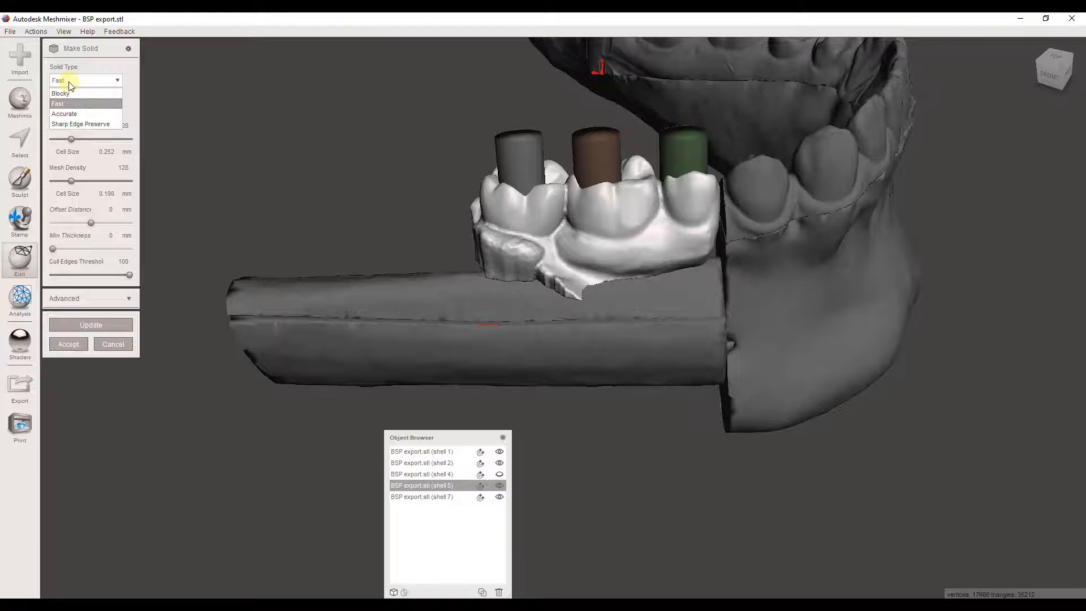
pyautogui.click(64, 114)
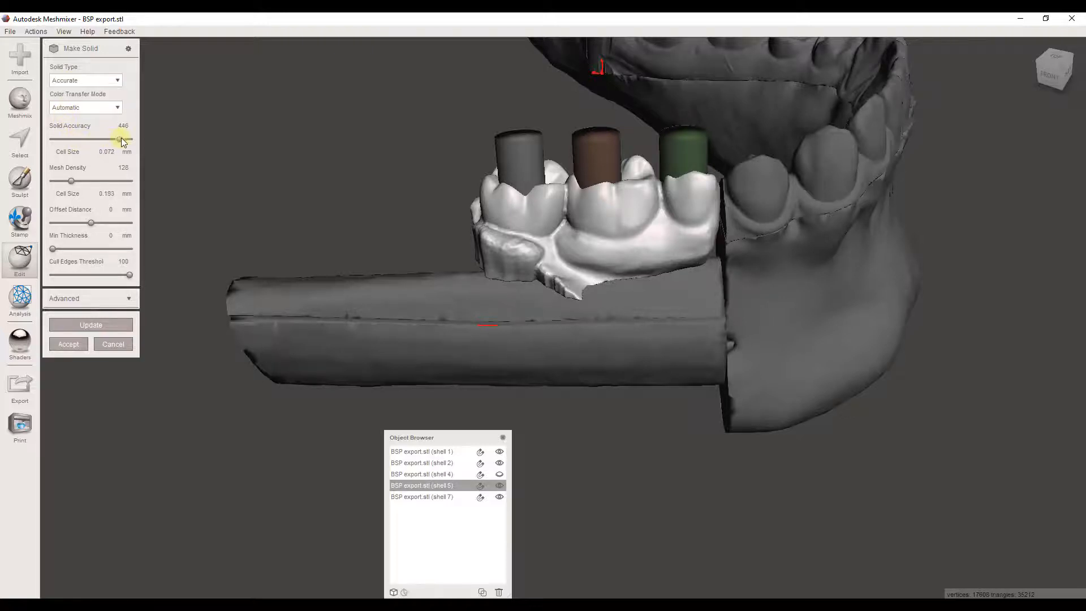
pyautogui.moveTo(121, 139); pyautogui.dragTo(124, 139)
pyautogui.click(91, 325)
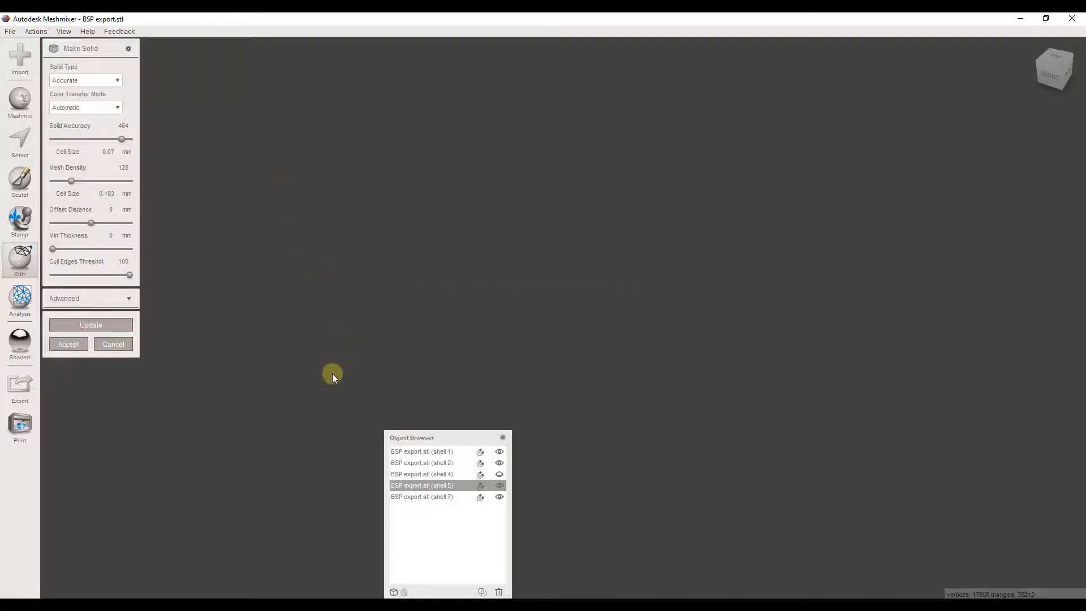
pyautogui.moveTo(303, 285); pyautogui.dragTo(290, 258, button='right')
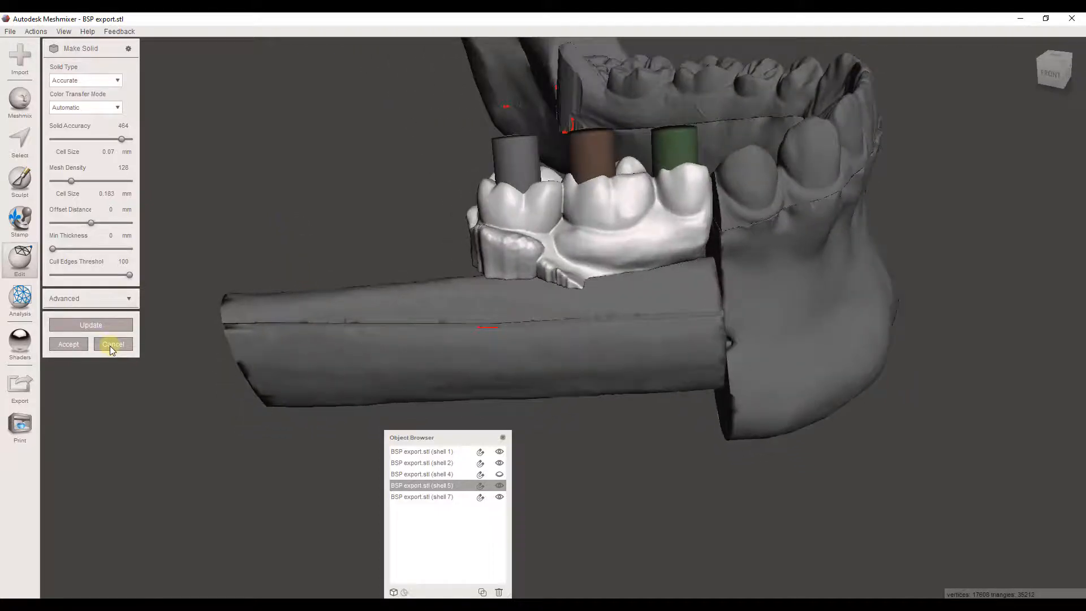
pyautogui.click(69, 344)
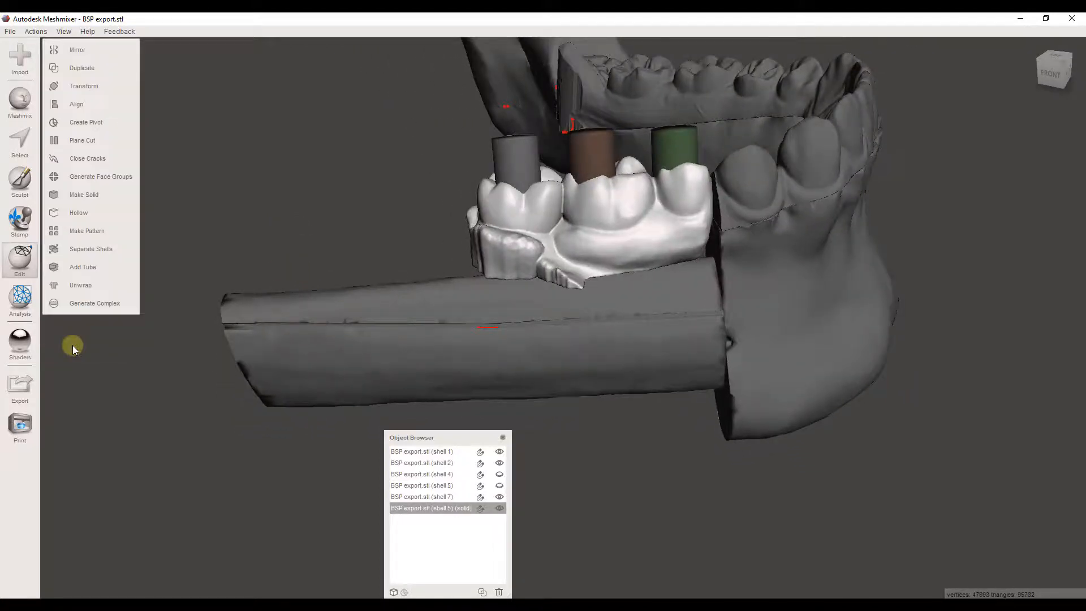
# Start a Plane Cut on the solid version of shell 5 with Cut (Discard Half) and Remeshed Fill, adjusting the plane across its base.
pyautogui.click(459, 510)
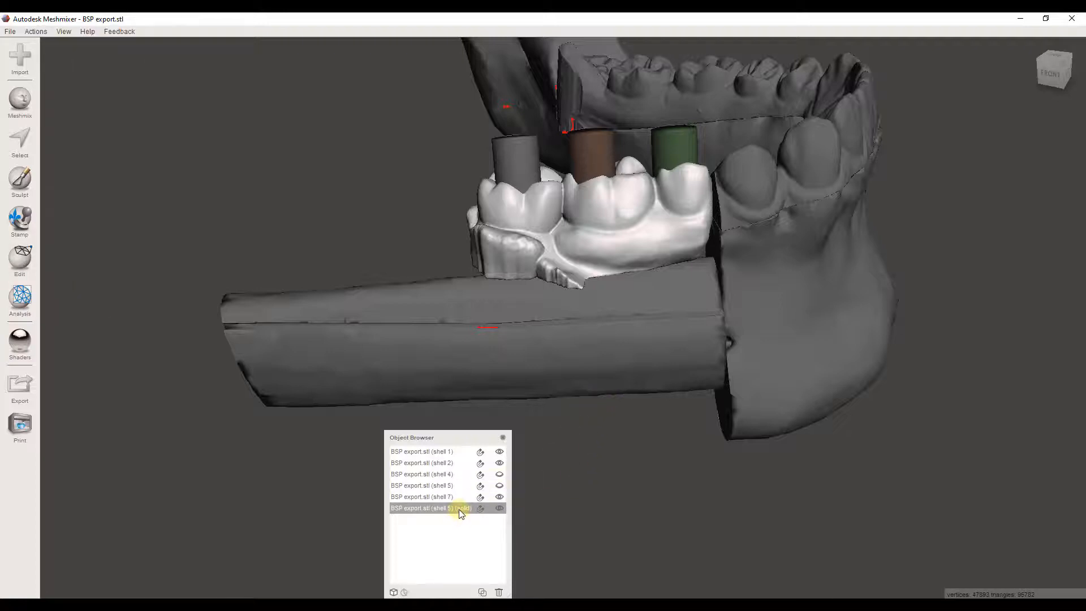
pyautogui.click(26, 258)
pyautogui.click(85, 138)
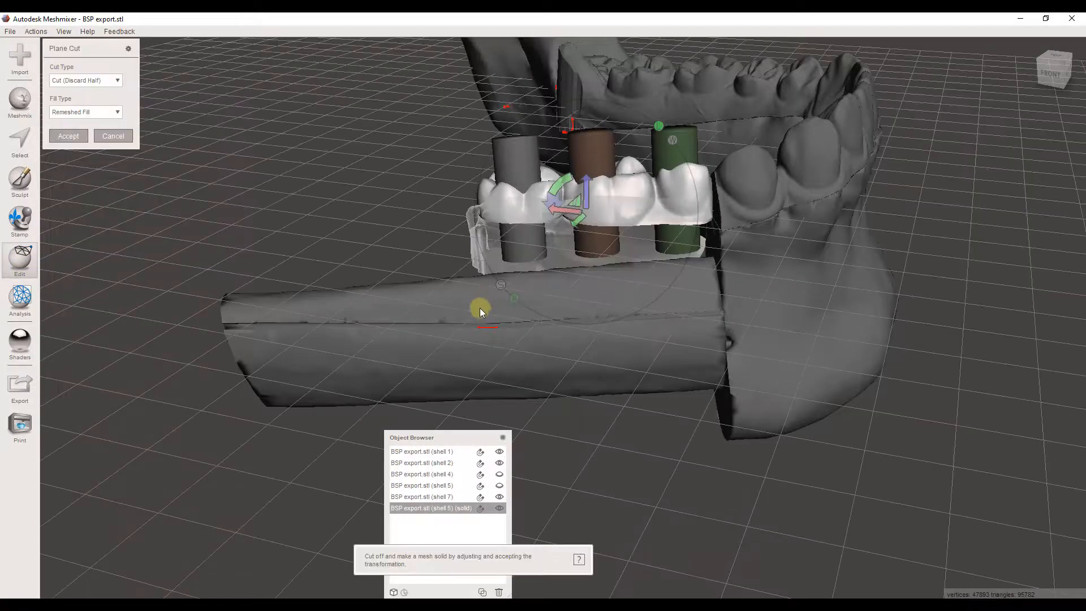
pyautogui.moveTo(479, 307); pyautogui.dragTo(506, 192, button='right')
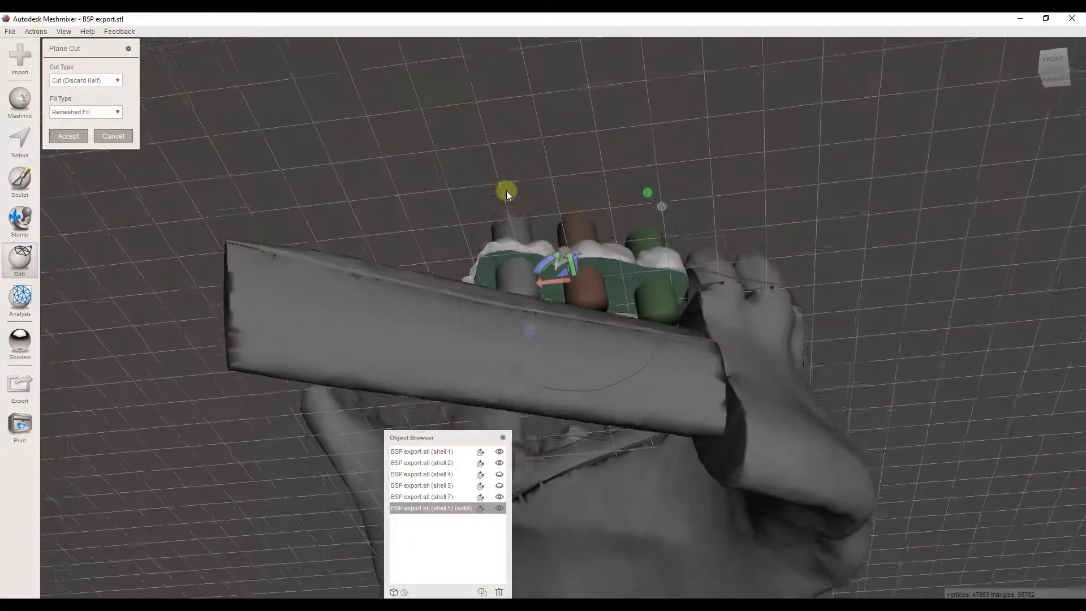
pyautogui.moveTo(575, 252); pyautogui.dragTo(575, 258)
pyautogui.click(575, 259)
pyautogui.moveTo(629, 207); pyautogui.dragTo(612, 413, button='right')
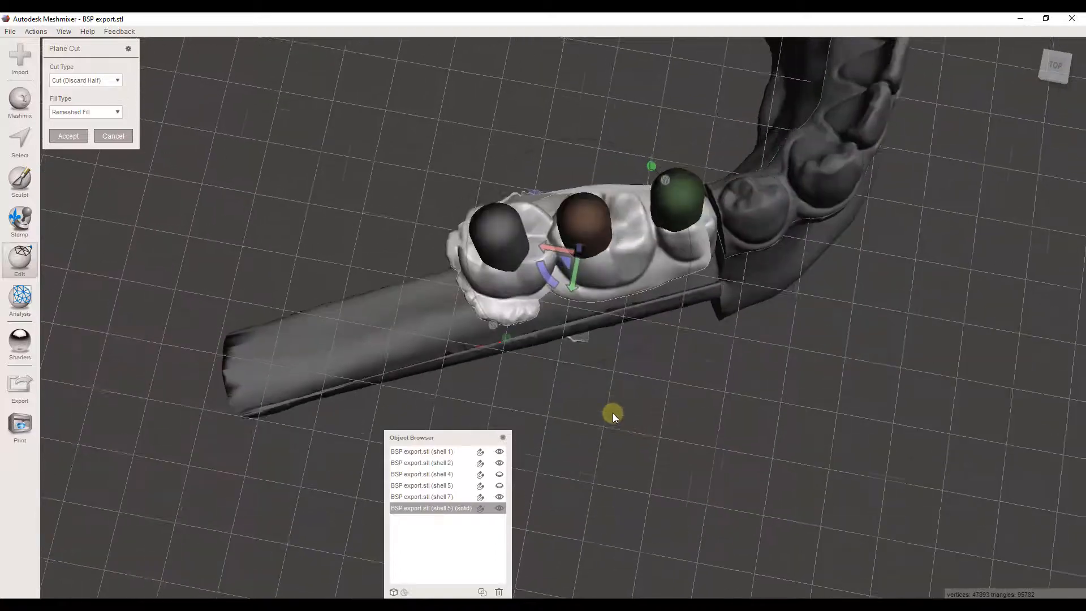
pyautogui.scroll(-4, 613, 413)
pyautogui.moveTo(543, 307); pyautogui.dragTo(555, 311)
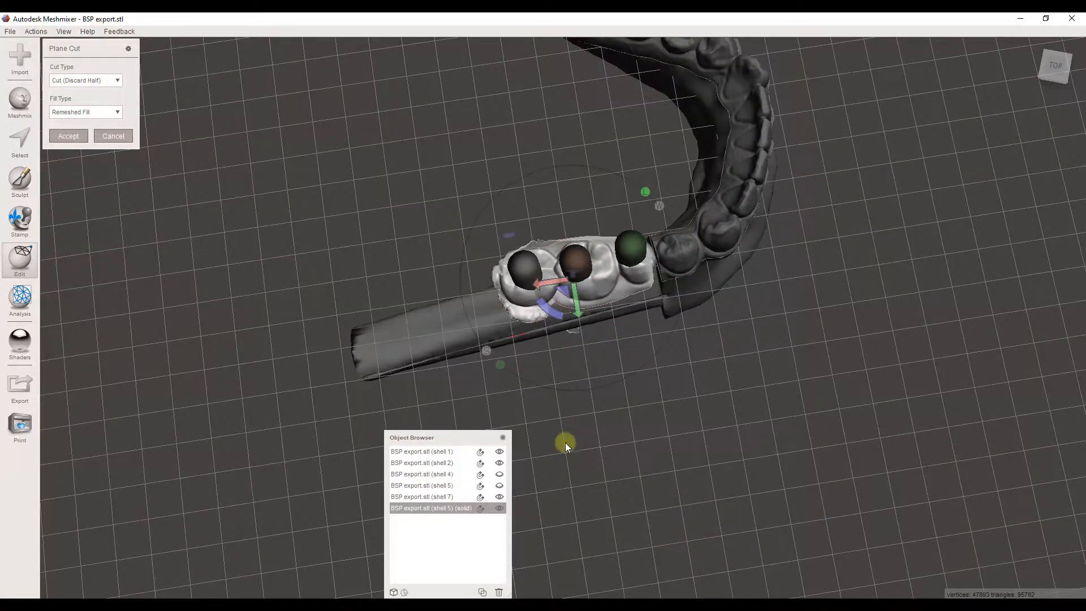
# Position the cutting plane just above the bar and tilt it slightly to follow the underside of the teeth.
pyautogui.moveTo(565, 442); pyautogui.dragTo(544, 301, button='right')
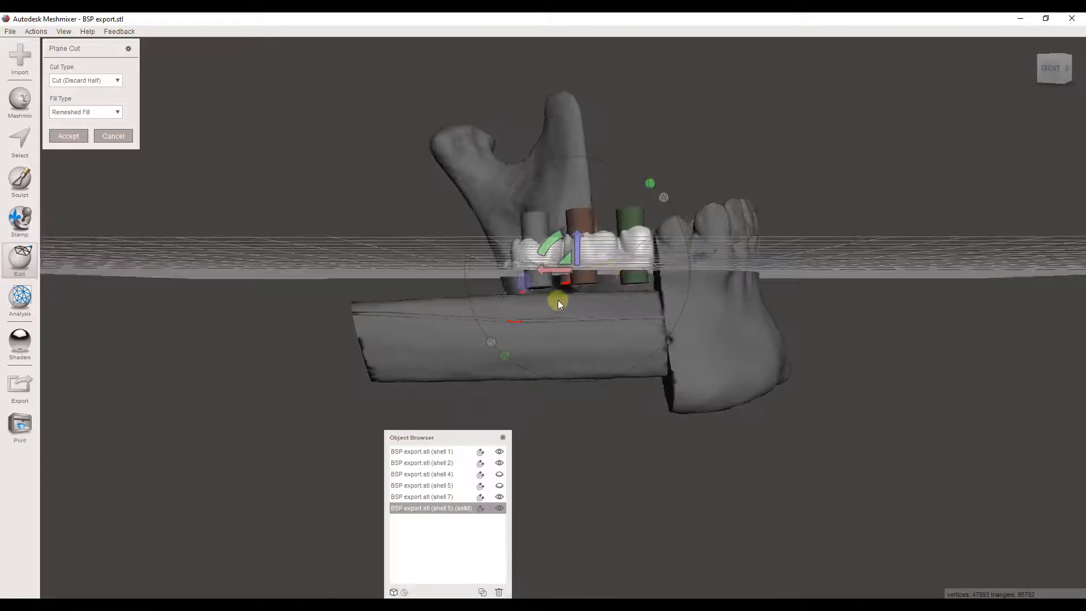
pyautogui.moveTo(577, 242); pyautogui.dragTo(576, 242)
pyautogui.moveTo(714, 385); pyautogui.dragTo(716, 388, button='right')
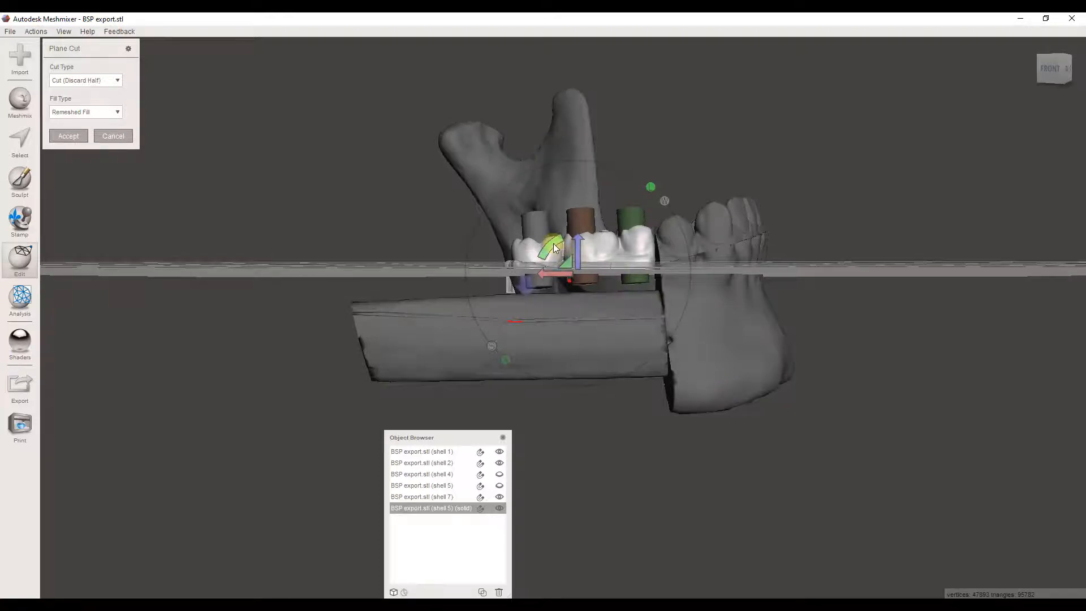
pyautogui.moveTo(553, 247); pyautogui.dragTo(475, 173)
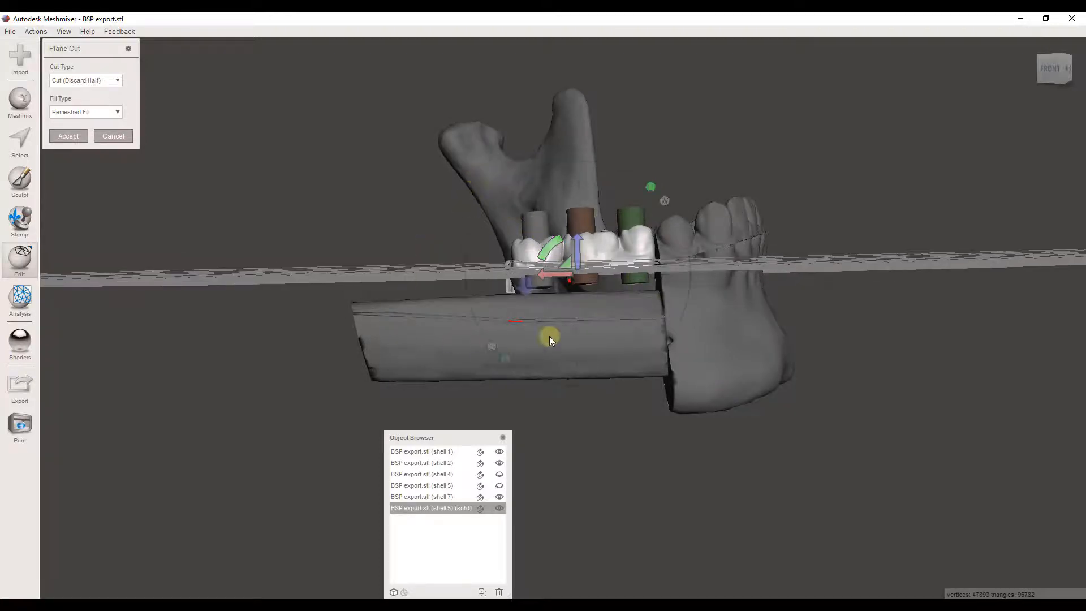
pyautogui.moveTo(637, 327); pyautogui.dragTo(534, 304, button='right')
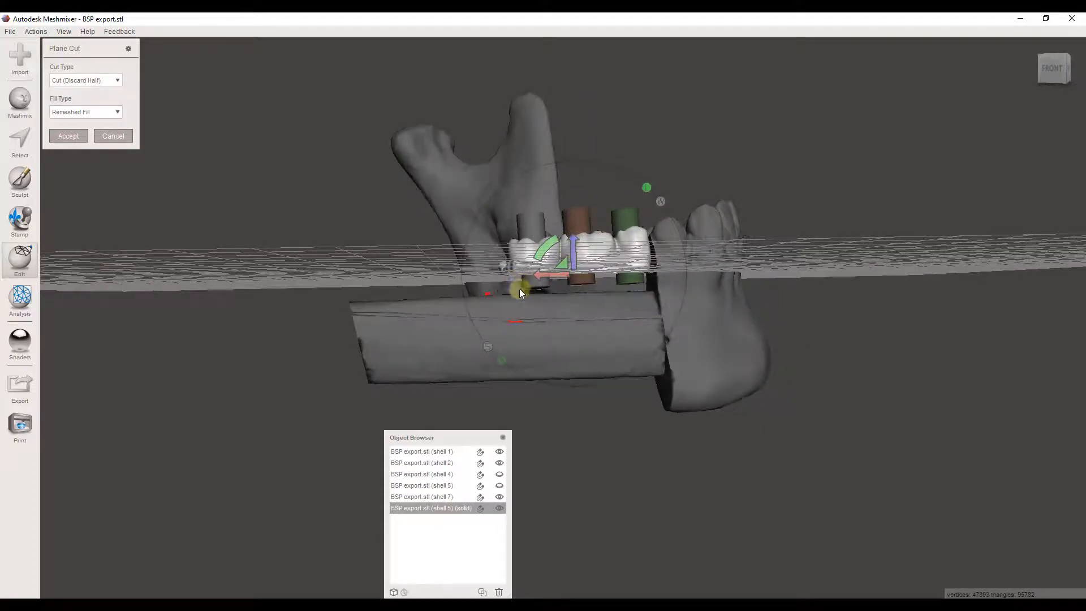
pyautogui.click(516, 287)
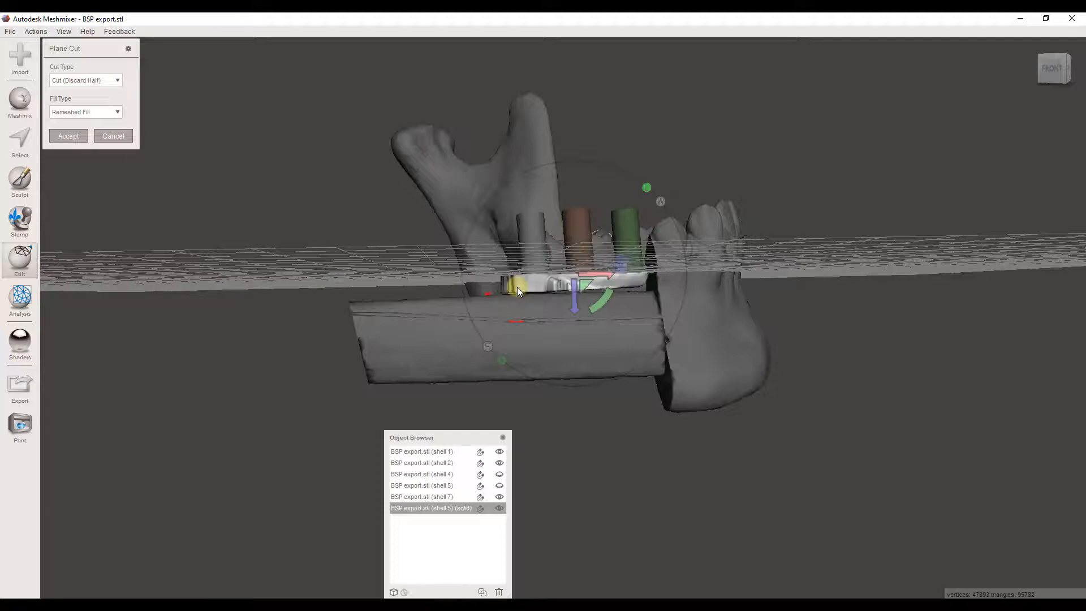
pyautogui.moveTo(582, 331); pyautogui.dragTo(603, 320, button='right')
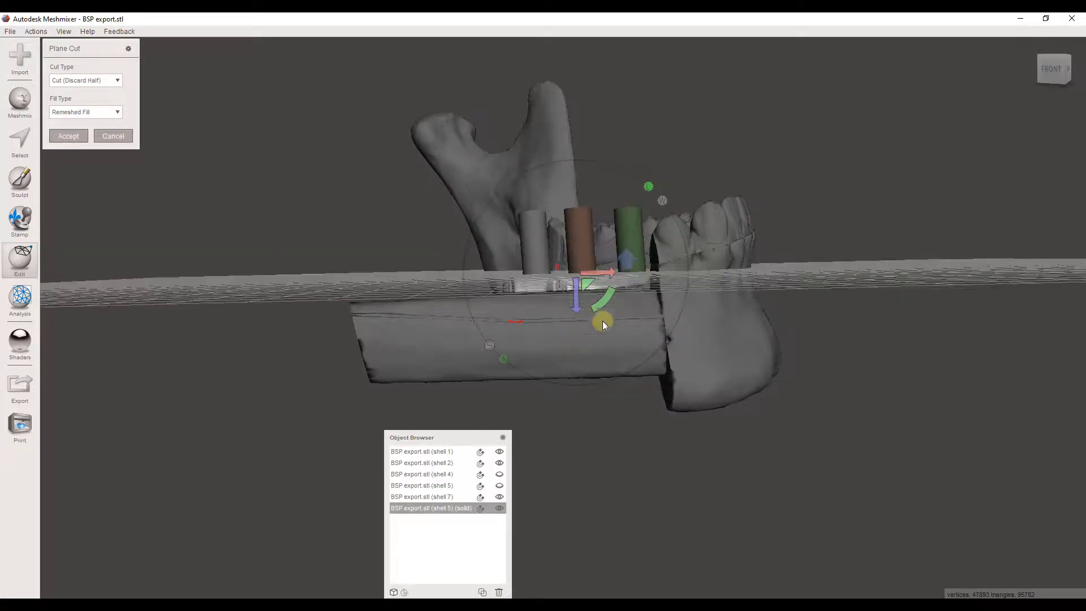
pyautogui.moveTo(622, 253); pyautogui.dragTo(652, 317, button='right')
pyautogui.click(633, 250)
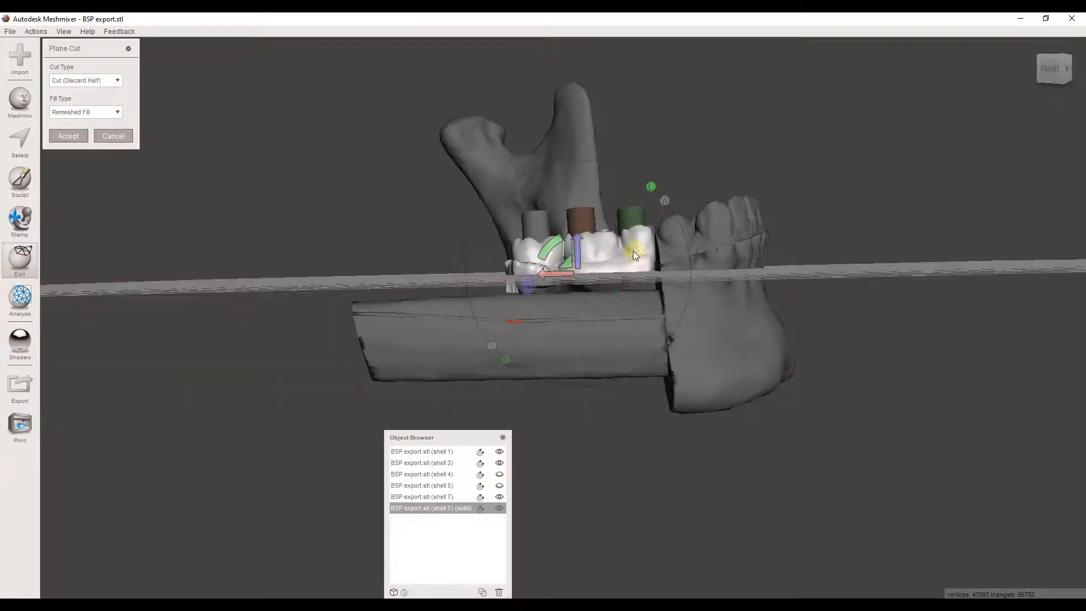
# Check the plane from the rear and cut off the part of the solid below it.
pyautogui.moveTo(534, 306); pyautogui.dragTo(678, 341, button='right')
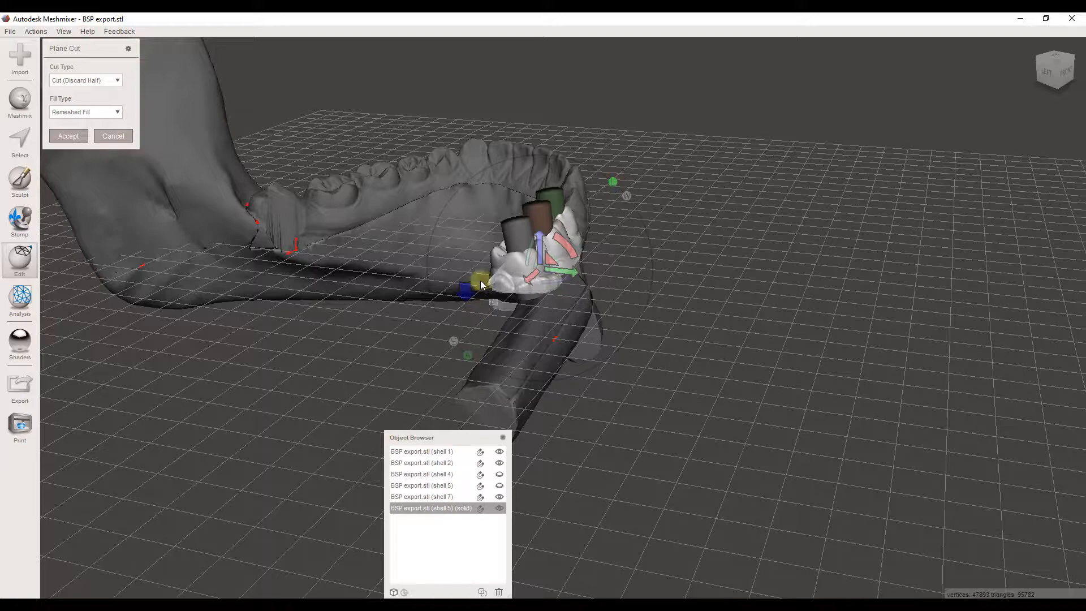
pyautogui.moveTo(480, 280); pyautogui.dragTo(575, 177)
pyautogui.moveTo(511, 235); pyautogui.dragTo(745, 416)
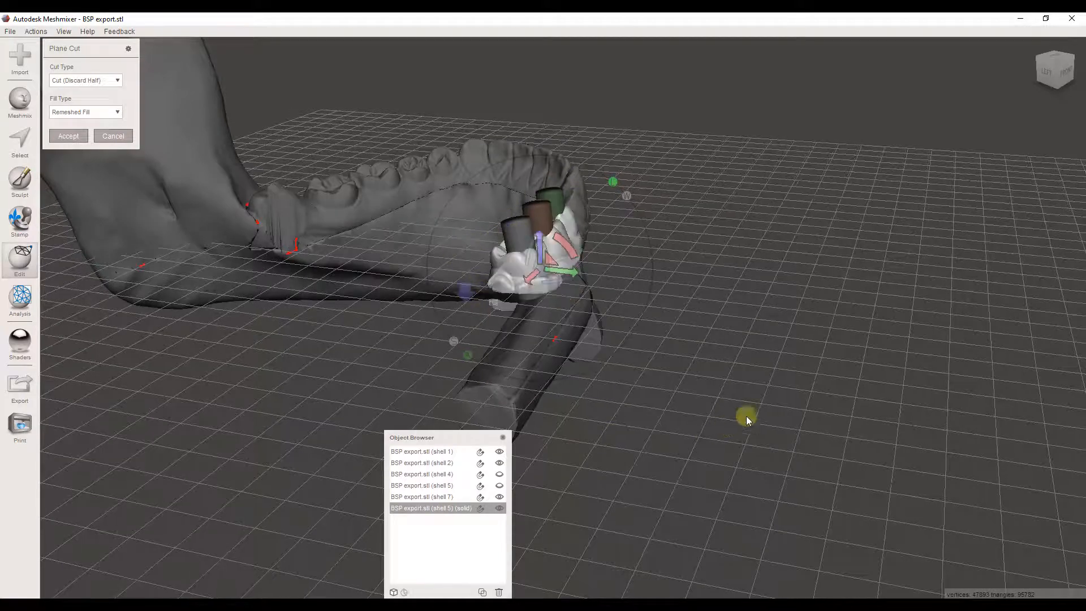
pyautogui.moveTo(745, 415); pyautogui.dragTo(638, 306, button='right')
pyautogui.click(77, 138)
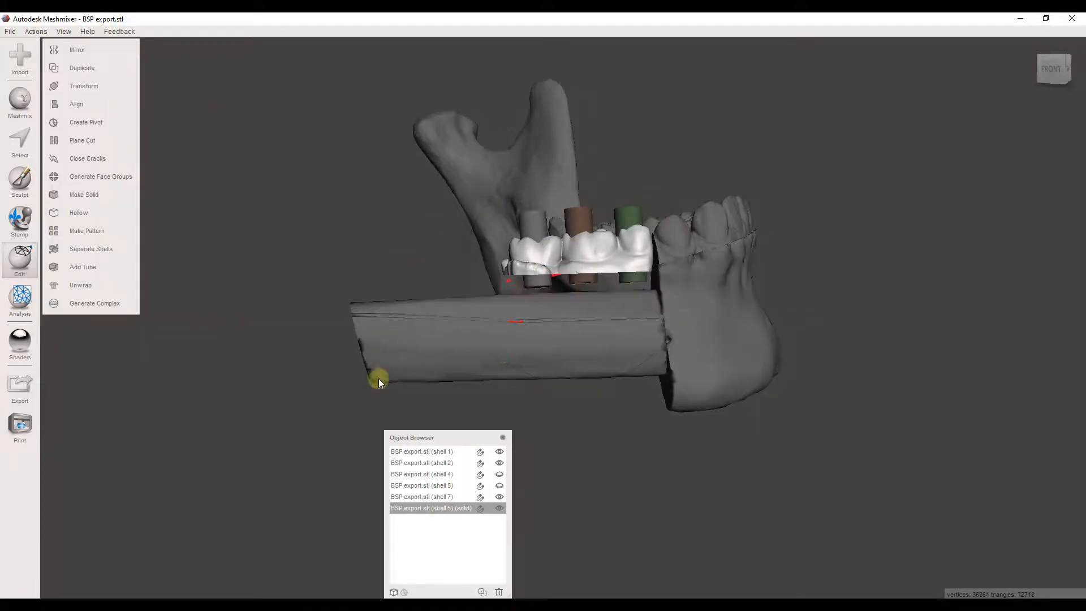
# Hide the bar beneath the teeth, shell 2, and select the trimmed solid of shell 5 again.
pyautogui.moveTo(378, 379); pyautogui.dragTo(595, 333, button='right')
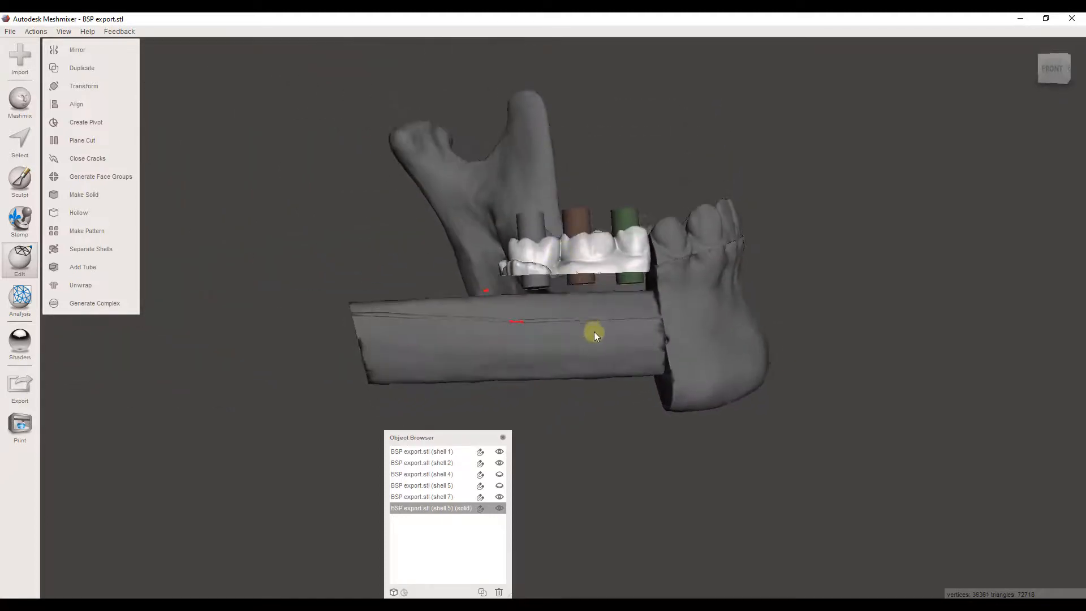
pyautogui.click(387, 341)
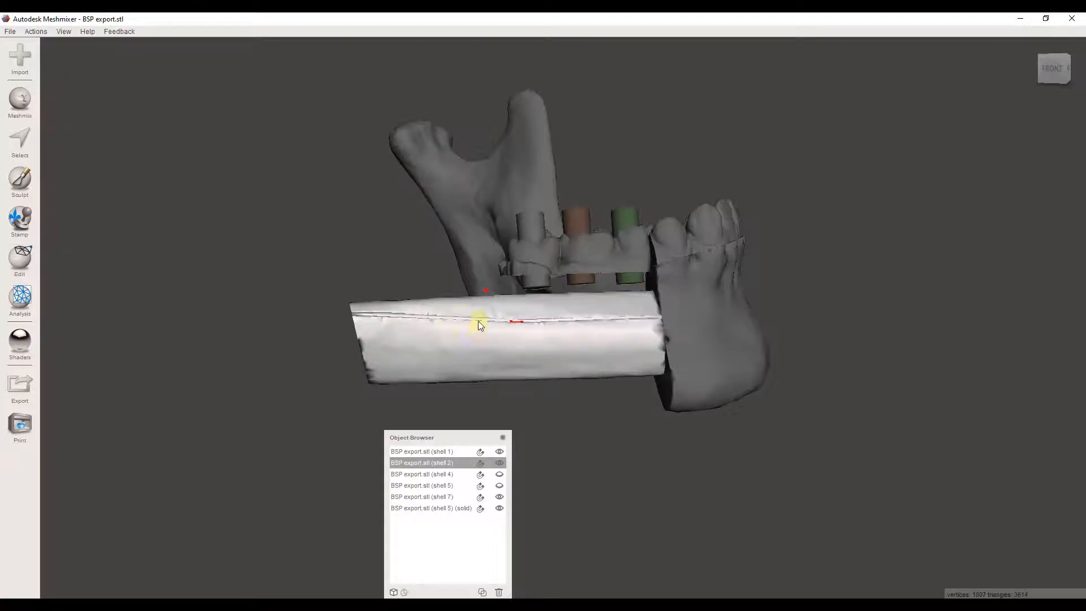
pyautogui.click(499, 463)
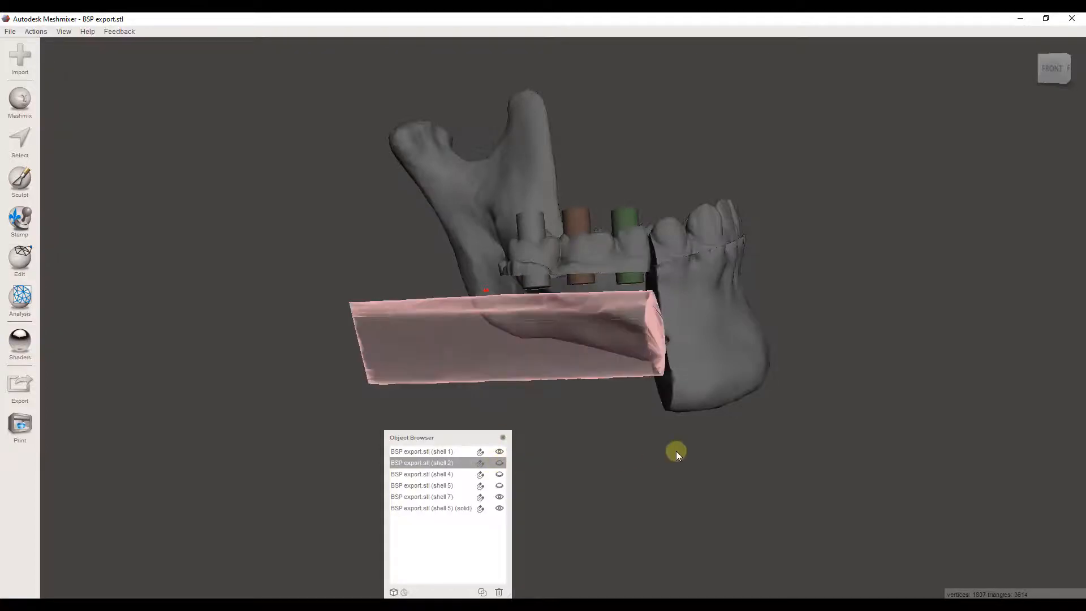
pyautogui.click(587, 266)
pyautogui.moveTo(610, 260)
pyautogui.mouseDown(button='right')
pyautogui.moveTo(569, 327)
pyautogui.moveTo(621, 394)
pyautogui.moveTo(572, 398)
pyautogui.moveTo(194, 221)
pyautogui.mouseUp(button='right')
# Choose the ShrinkSmooth sculpting brush for the trimmed solid, then leave sculpting with the solid still selected.
pyautogui.click(11, 188)
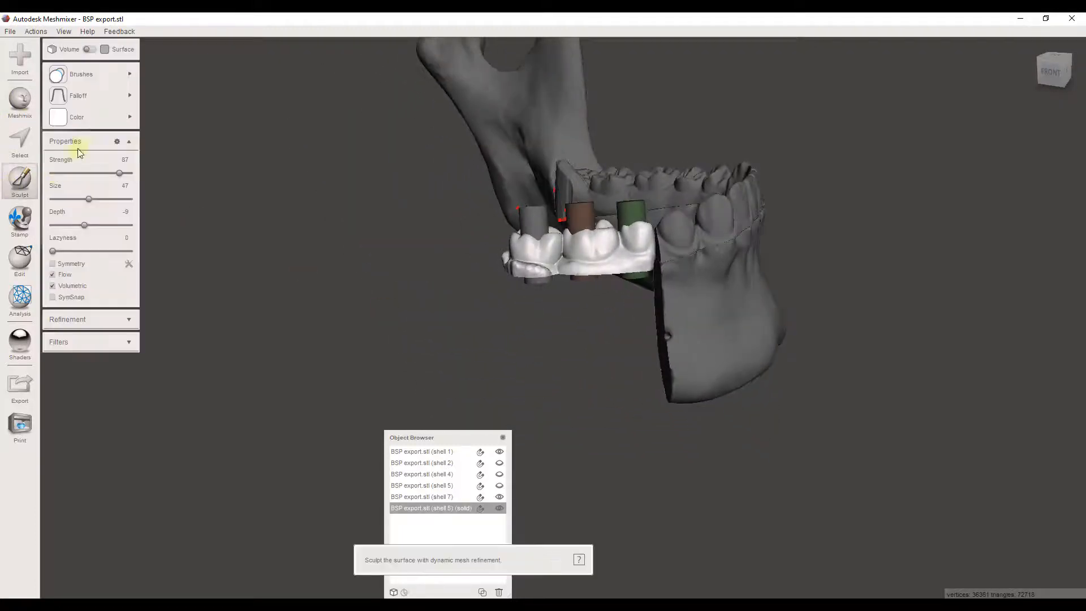
pyautogui.moveTo(130, 74)
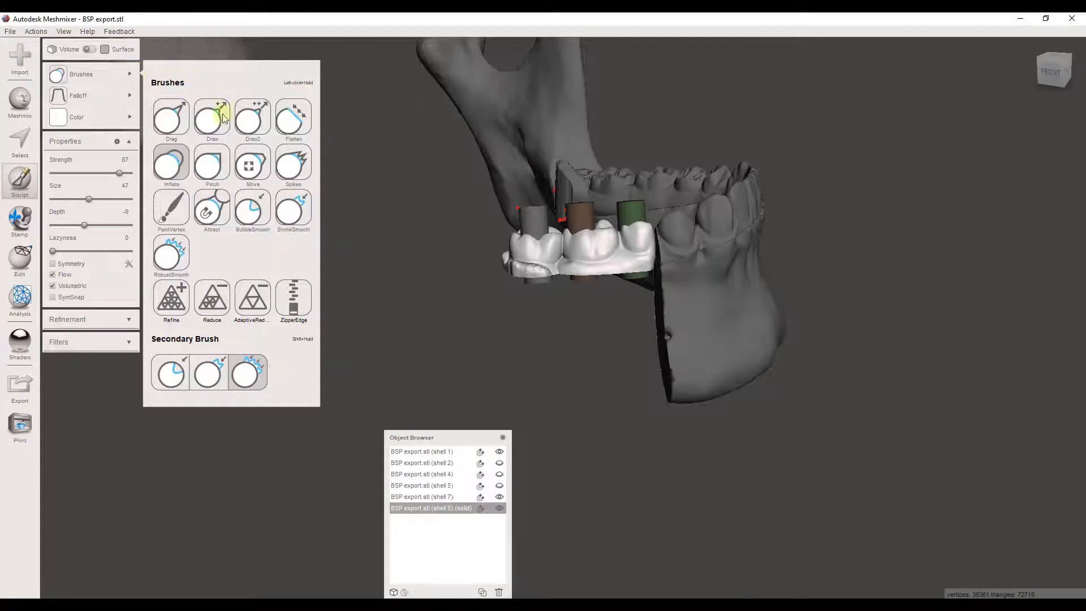
pyautogui.click(290, 213)
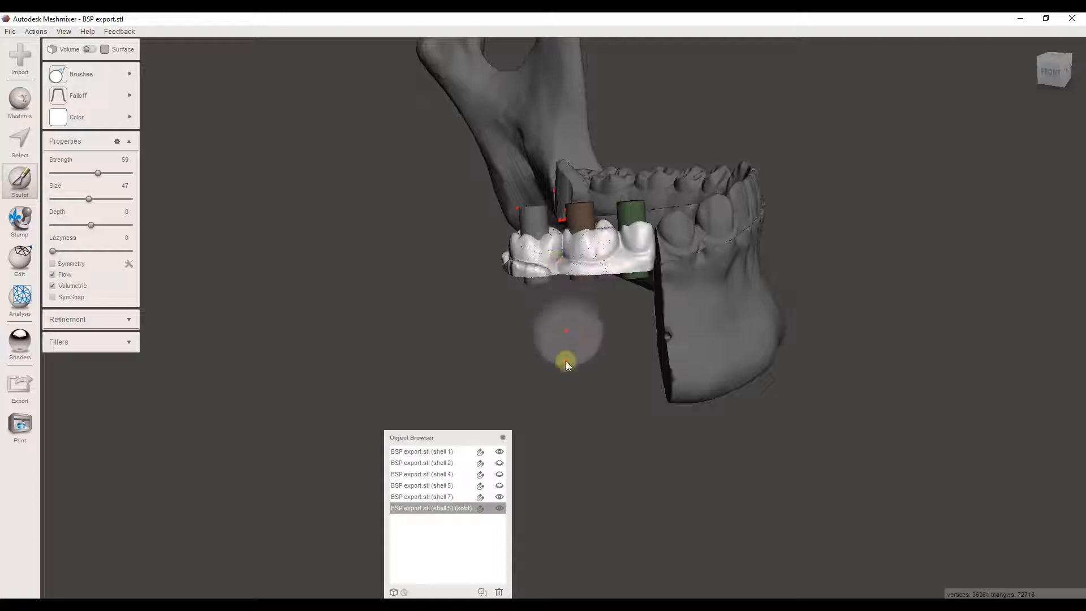
pyautogui.click(500, 498)
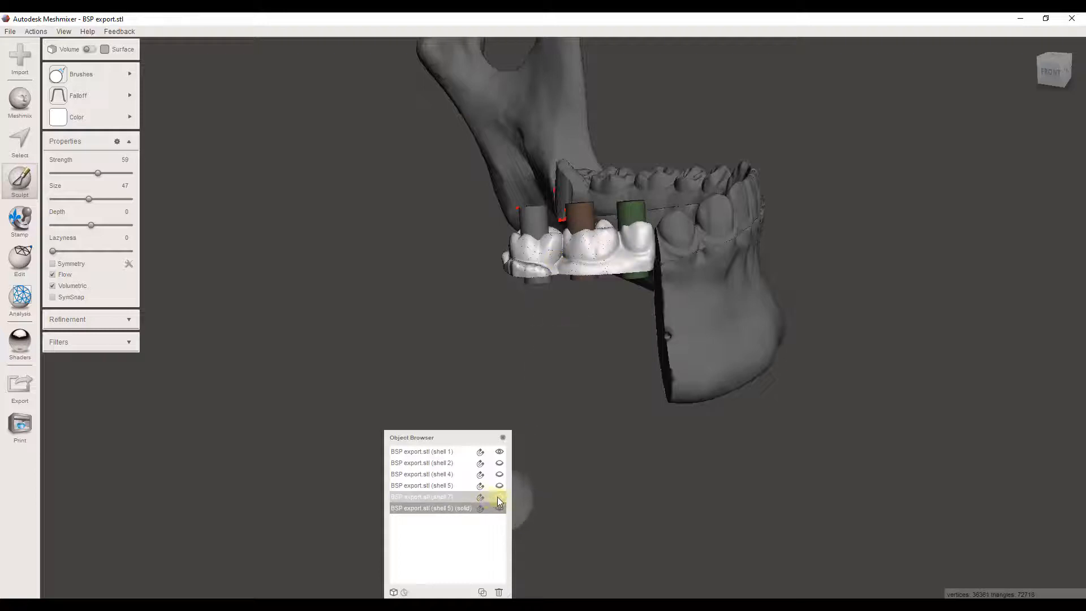
pyautogui.click(487, 507)
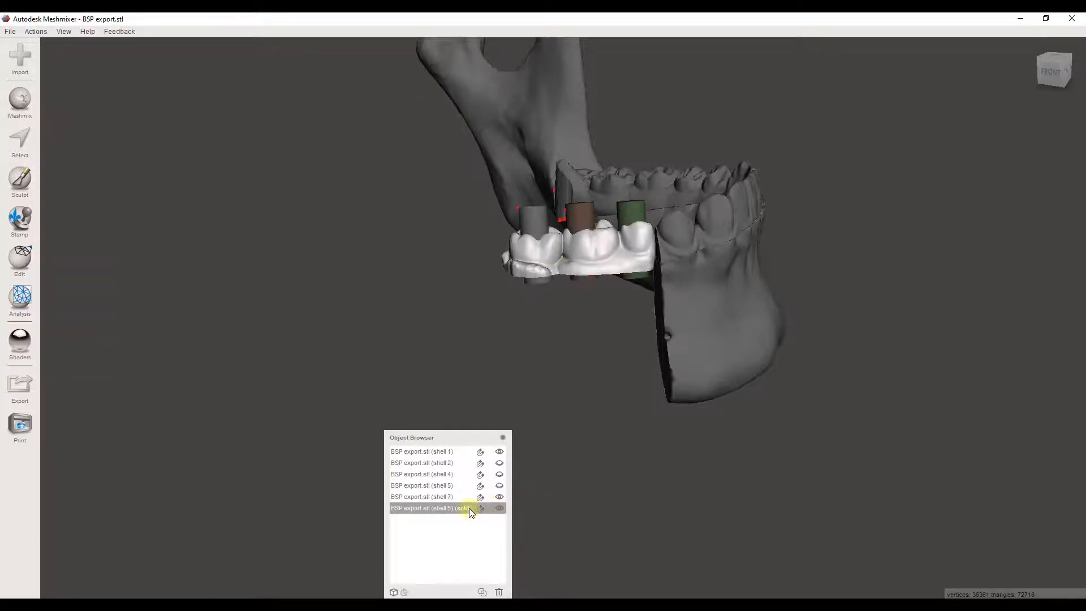
# Smooth the front lower margin of the trimmed teeth solid with the sculpting brush at strength 78 and size 29.
pyautogui.scroll(3, 560, 296)
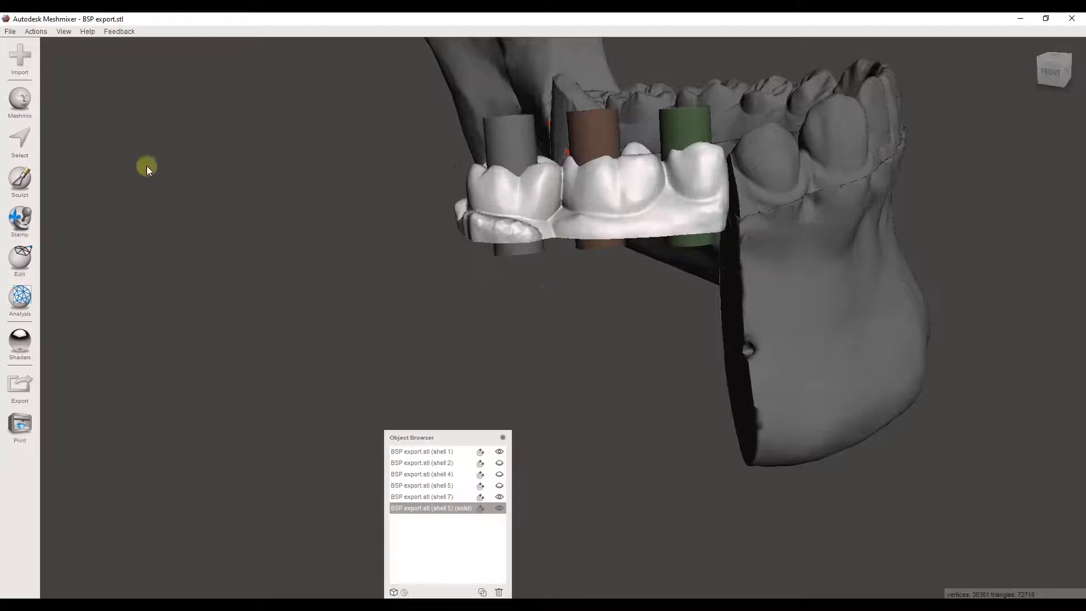
pyautogui.click(20, 179)
pyautogui.moveTo(75, 79)
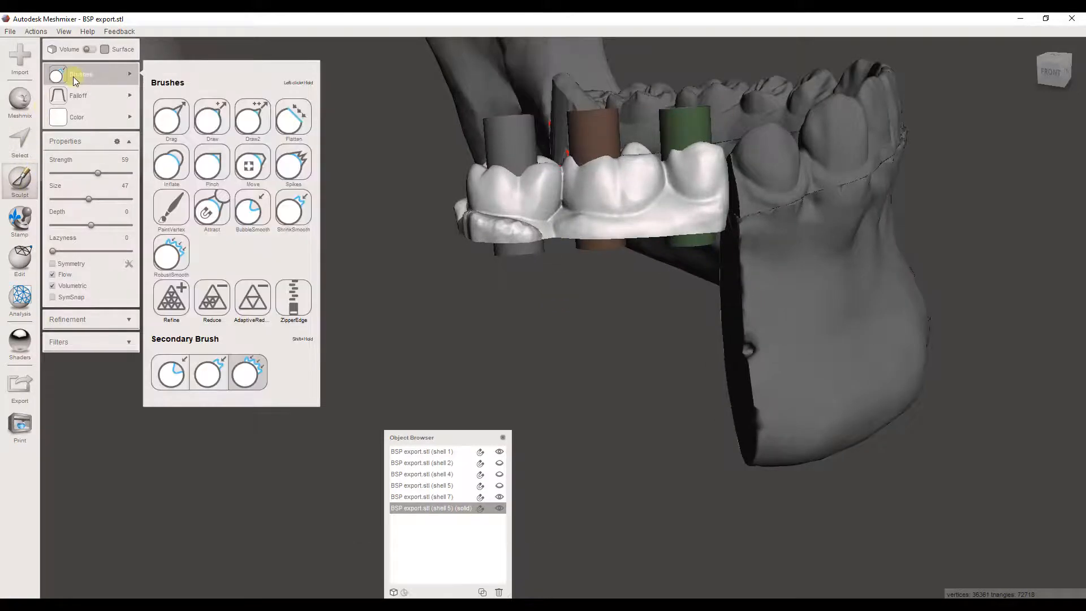
pyautogui.moveTo(88, 198)
pyautogui.mouseDown()
pyautogui.moveTo(75, 202)
pyautogui.moveTo(101, 171)
pyautogui.moveTo(113, 178)
pyautogui.mouseUp()
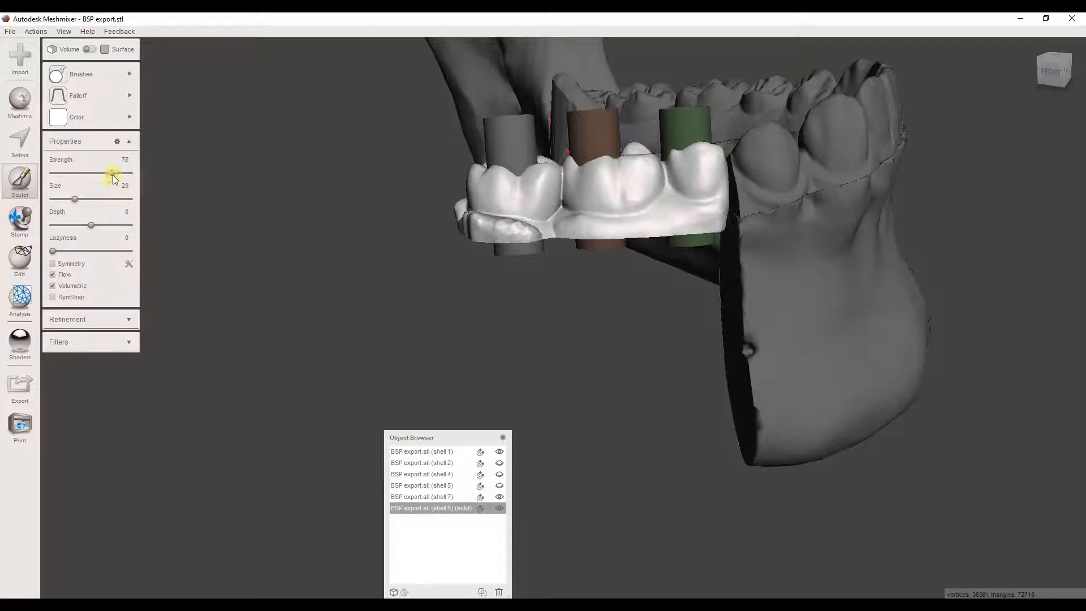
pyautogui.moveTo(294, 294); pyautogui.dragTo(258, 235, button='right')
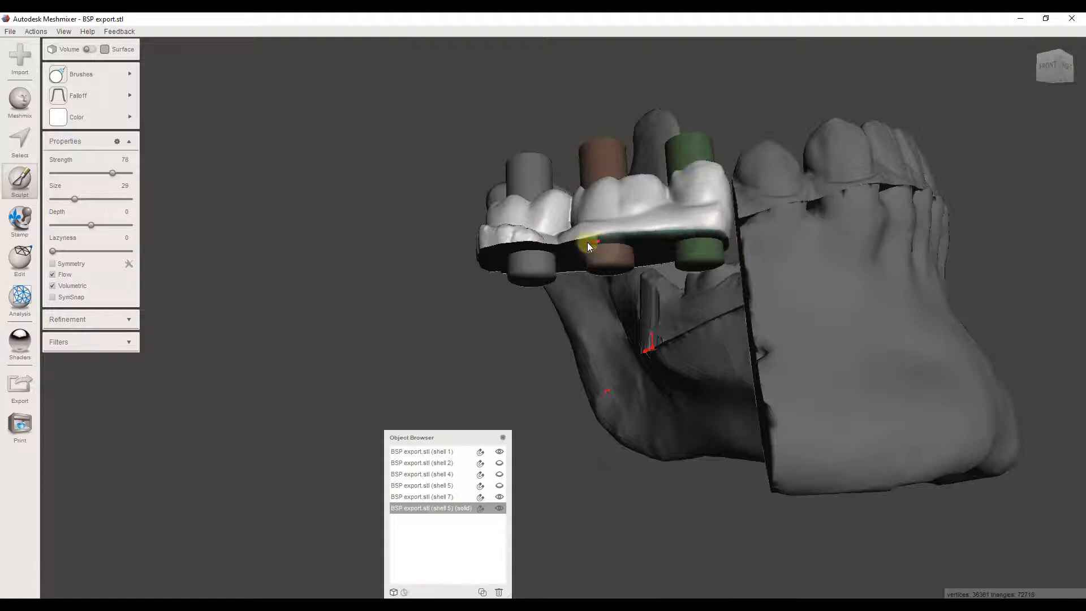
pyautogui.moveTo(603, 247); pyautogui.dragTo(540, 242, button='right')
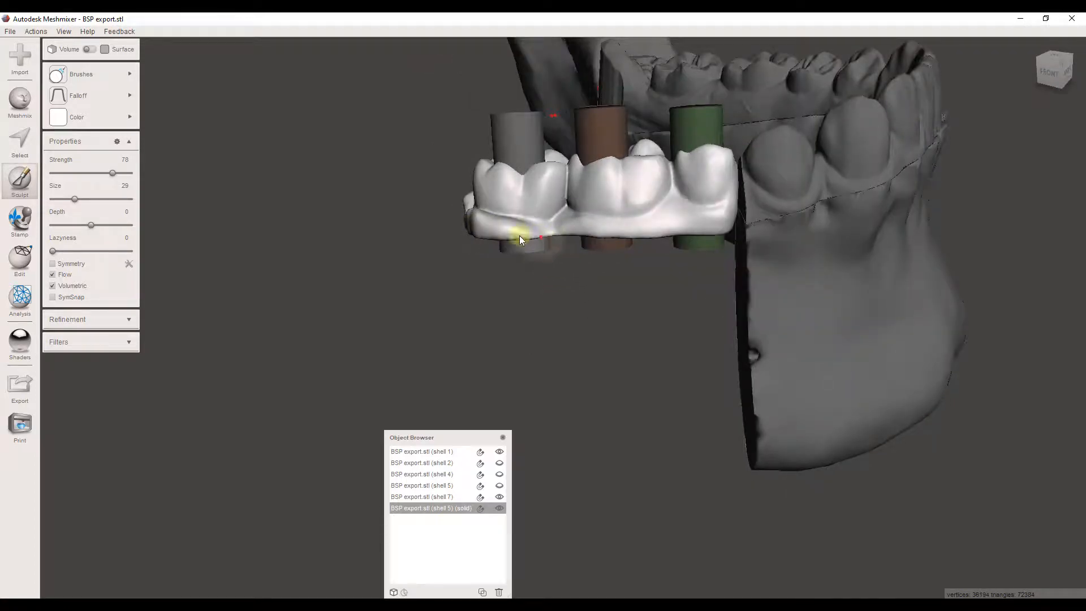
pyautogui.moveTo(545, 231); pyautogui.dragTo(531, 243, button='right')
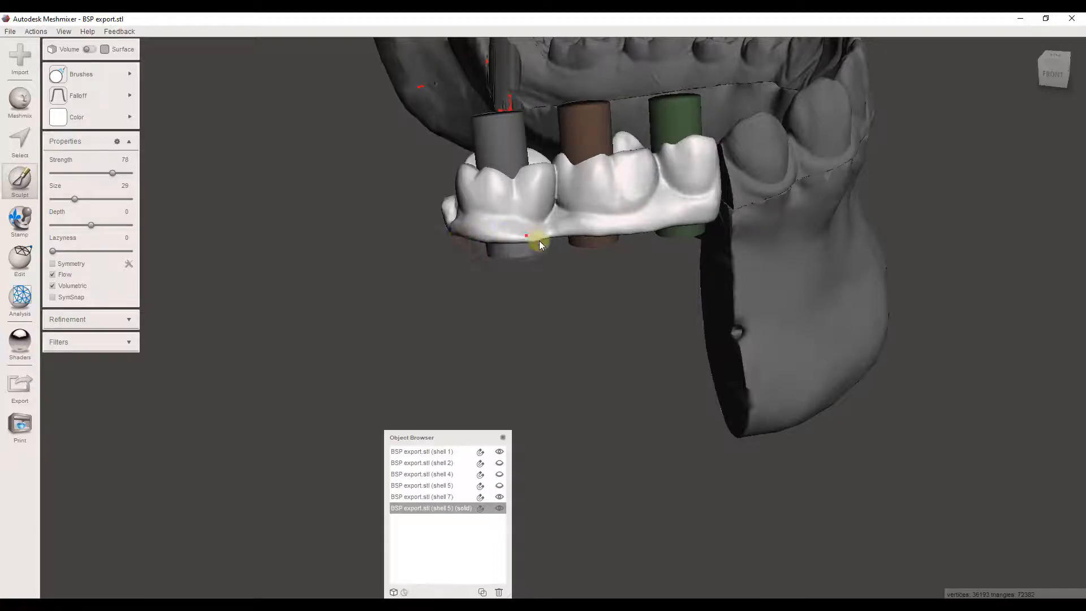
# Smooth the lower margin around the rear molar end and along the inner side to the end near the jaw.
pyautogui.moveTo(538, 240); pyautogui.dragTo(605, 250, button='right')
pyautogui.moveTo(605, 249)
pyautogui.mouseDown()
pyautogui.moveTo(568, 233)
pyautogui.moveTo(524, 240)
pyautogui.moveTo(546, 234)
pyautogui.mouseUp()
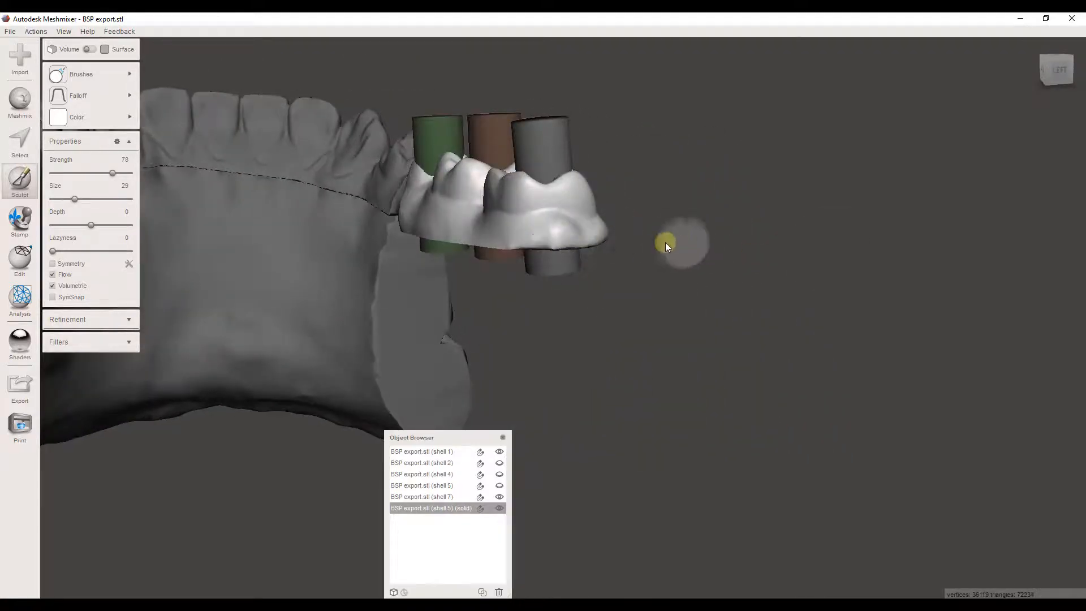
pyautogui.moveTo(665, 242); pyautogui.dragTo(642, 194, button='right')
pyautogui.moveTo(567, 191); pyautogui.dragTo(536, 194)
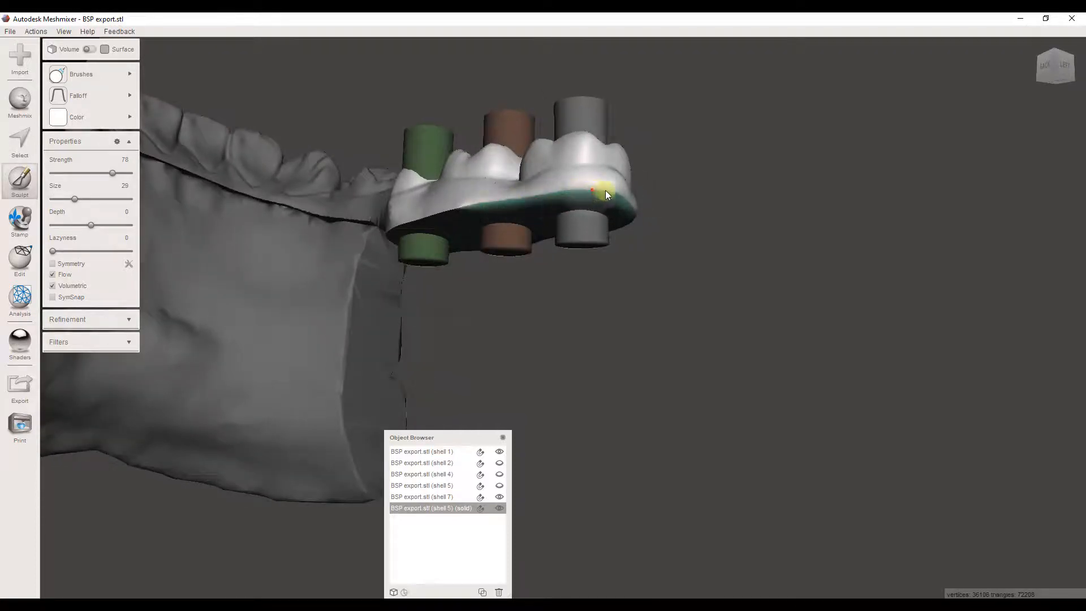
pyautogui.moveTo(511, 196); pyautogui.dragTo(552, 185, button='right')
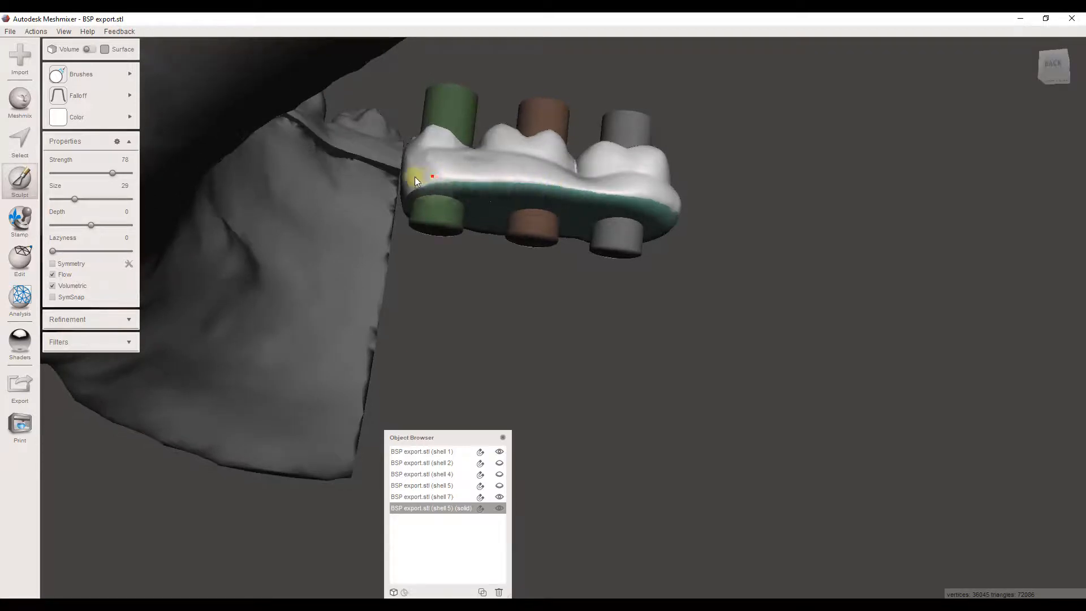
pyautogui.moveTo(415, 177); pyautogui.dragTo(447, 180)
pyautogui.moveTo(465, 201); pyautogui.dragTo(463, 200, button='right')
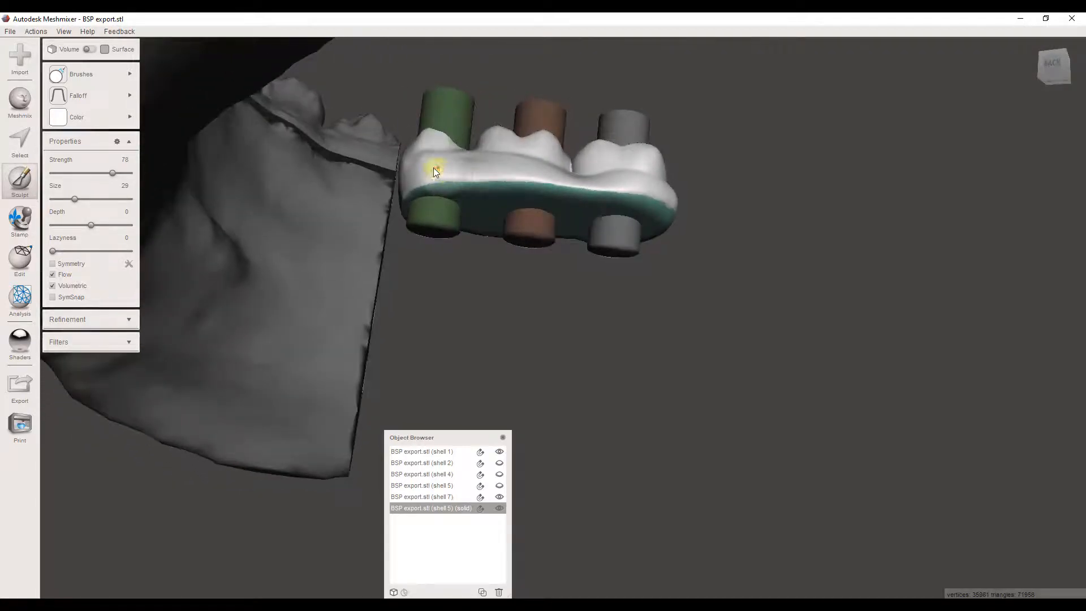
pyautogui.moveTo(410, 172); pyautogui.dragTo(407, 201)
# Even out the outer lower margin where it meets the flat base, working between the molars.
pyautogui.moveTo(495, 312)
pyautogui.mouseDown(button='right')
pyautogui.moveTo(499, 335)
pyautogui.moveTo(273, 310)
pyautogui.moveTo(647, 321)
pyautogui.moveTo(598, 343)
pyautogui.moveTo(543, 337)
pyautogui.moveTo(761, 233)
pyautogui.mouseUp(button='right')
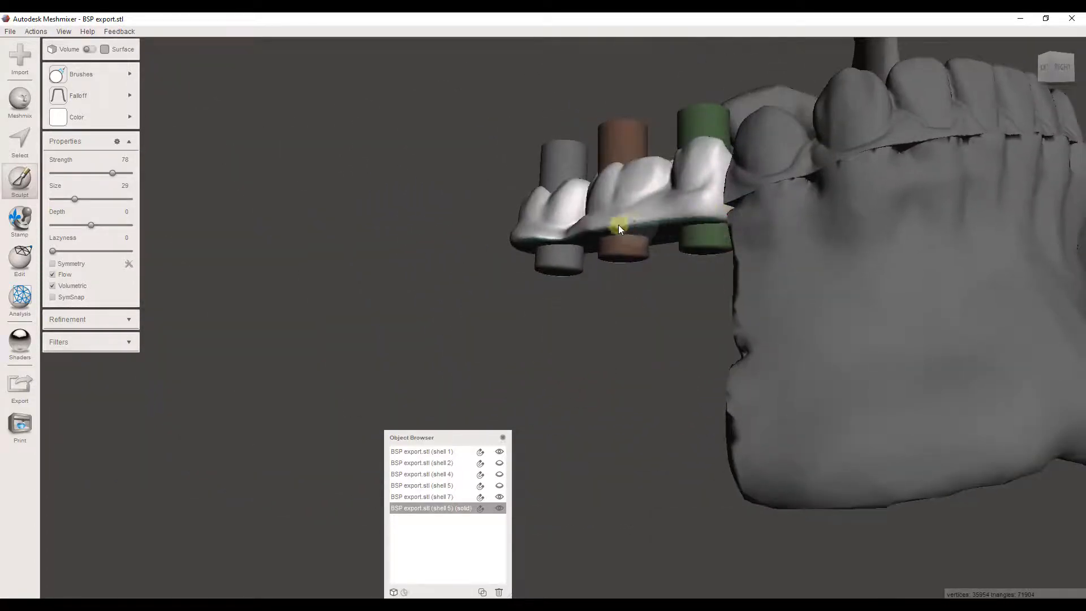
pyautogui.moveTo(619, 225); pyautogui.dragTo(599, 253, button='right')
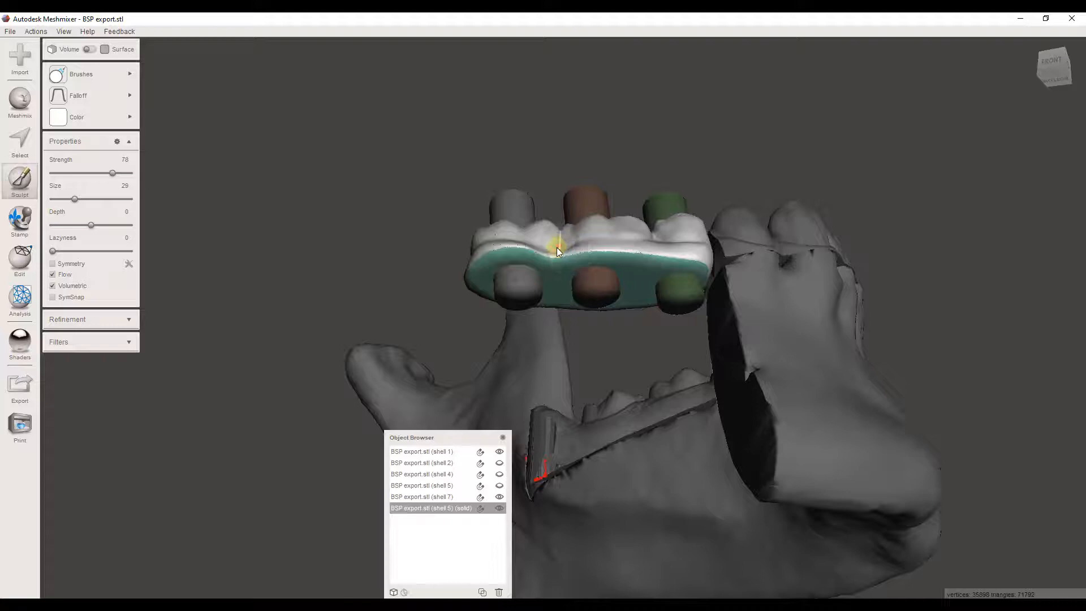
pyautogui.moveTo(578, 260); pyautogui.dragTo(443, 239, button='right')
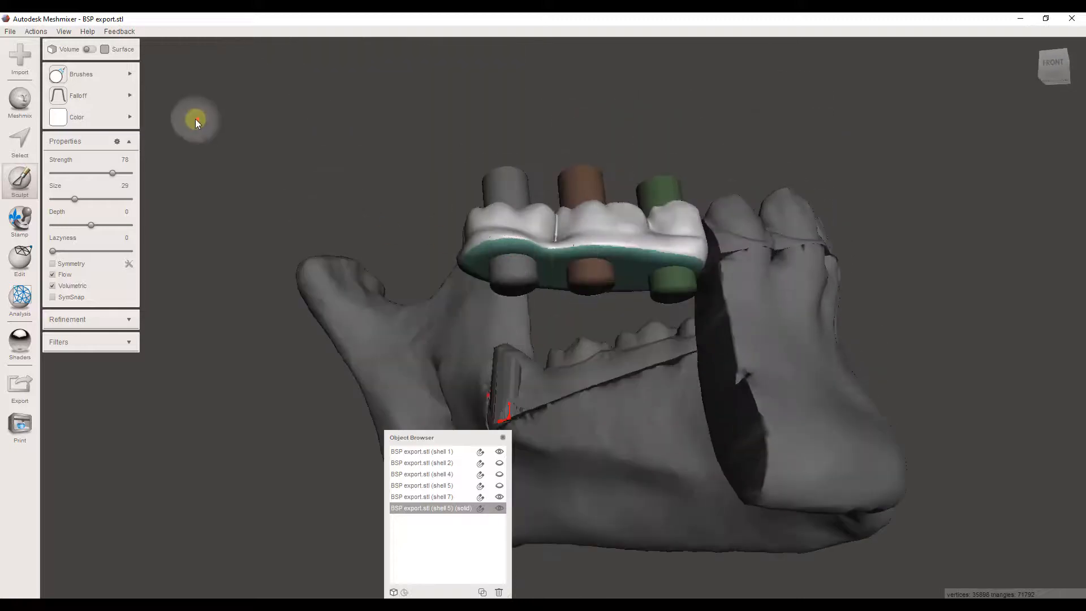
# Raise the brush strength to 100, smooth the remaining base edge and the rear molar end, and check the teeth from all around.
pyautogui.click(109, 173)
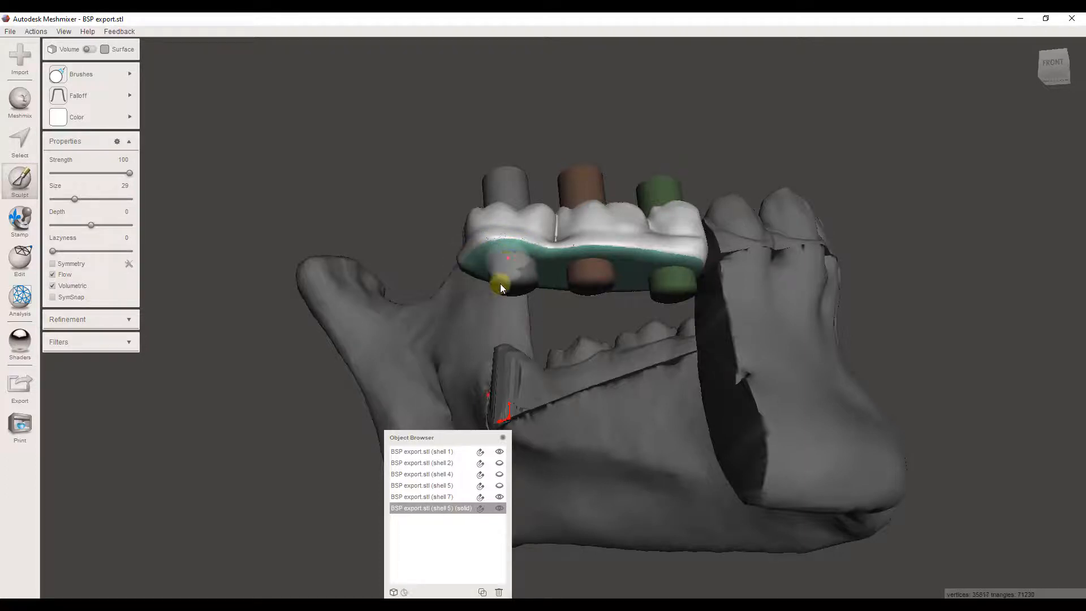
pyautogui.moveTo(499, 283); pyautogui.dragTo(685, 203, button='right')
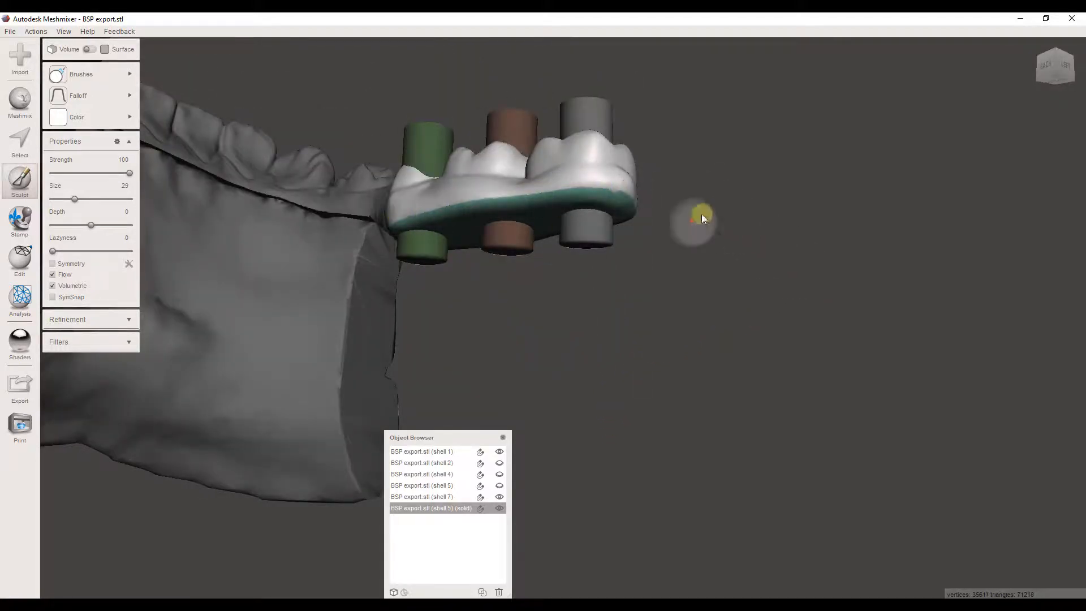
pyautogui.moveTo(701, 213); pyautogui.dragTo(564, 360, button='right')
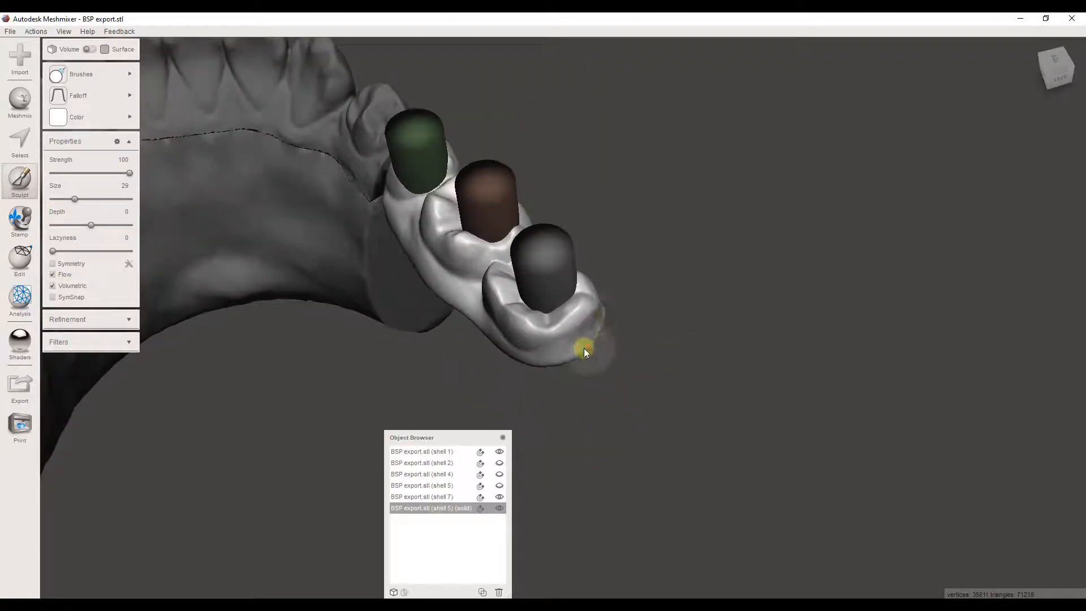
pyautogui.moveTo(583, 347); pyautogui.dragTo(687, 377, button='right')
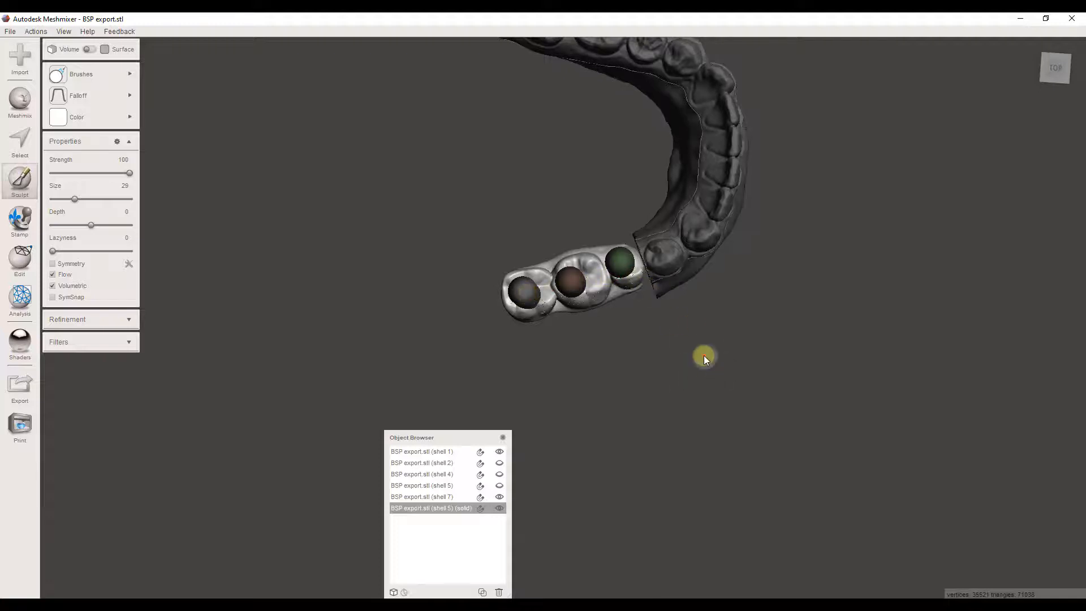
pyautogui.moveTo(690, 391); pyautogui.dragTo(761, 473, button='right')
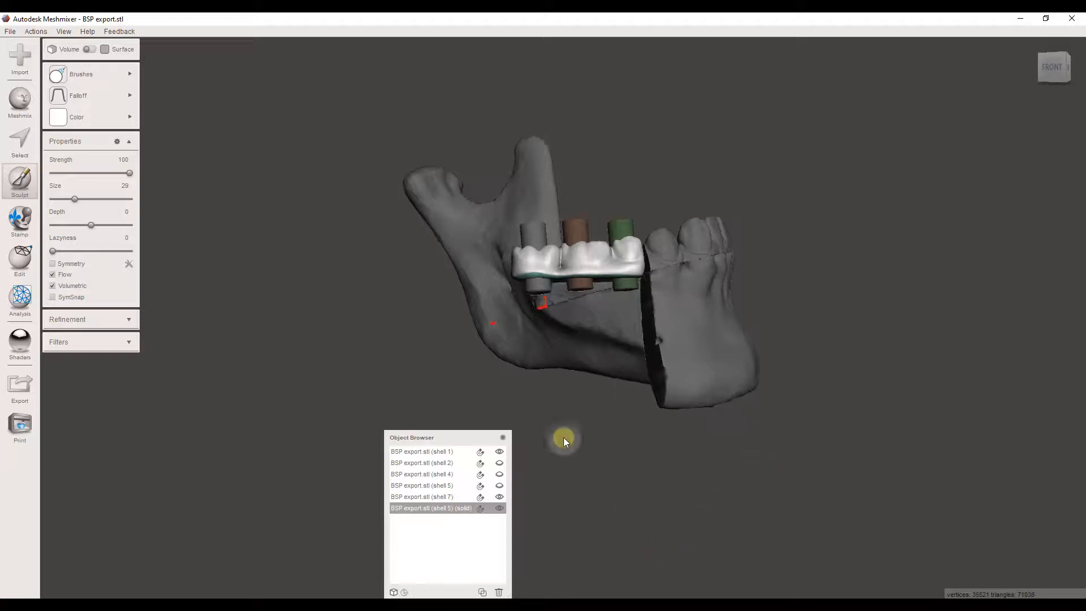
# Leave sculpting and turn the smoothed teeth into a new solid with the Accurate solid type and a higher solid accuracy.
pyautogui.moveTo(421, 440); pyautogui.dragTo(417, 400)
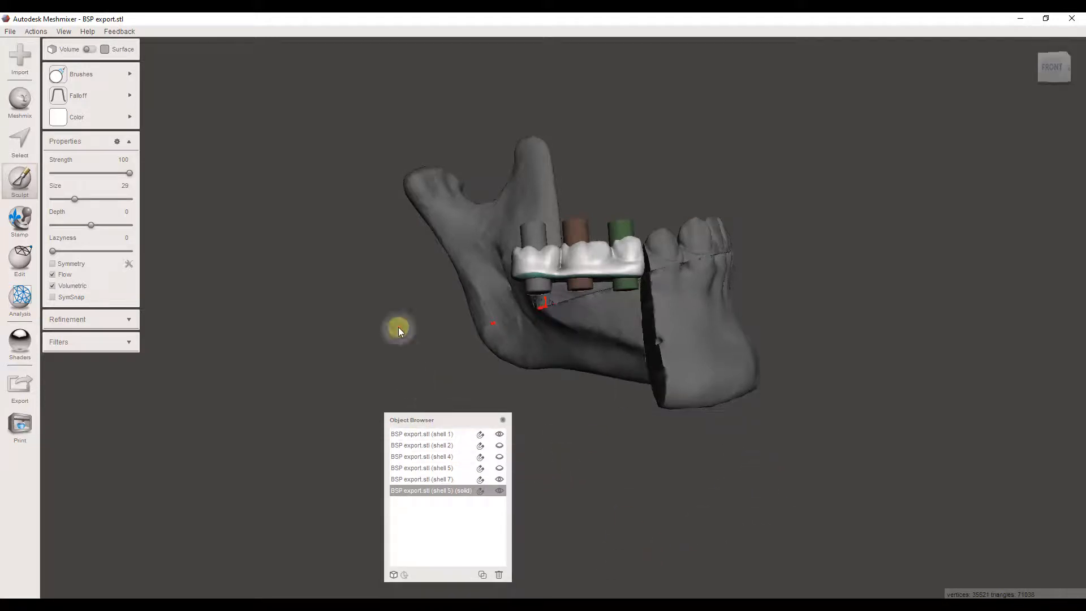
pyautogui.click(474, 490)
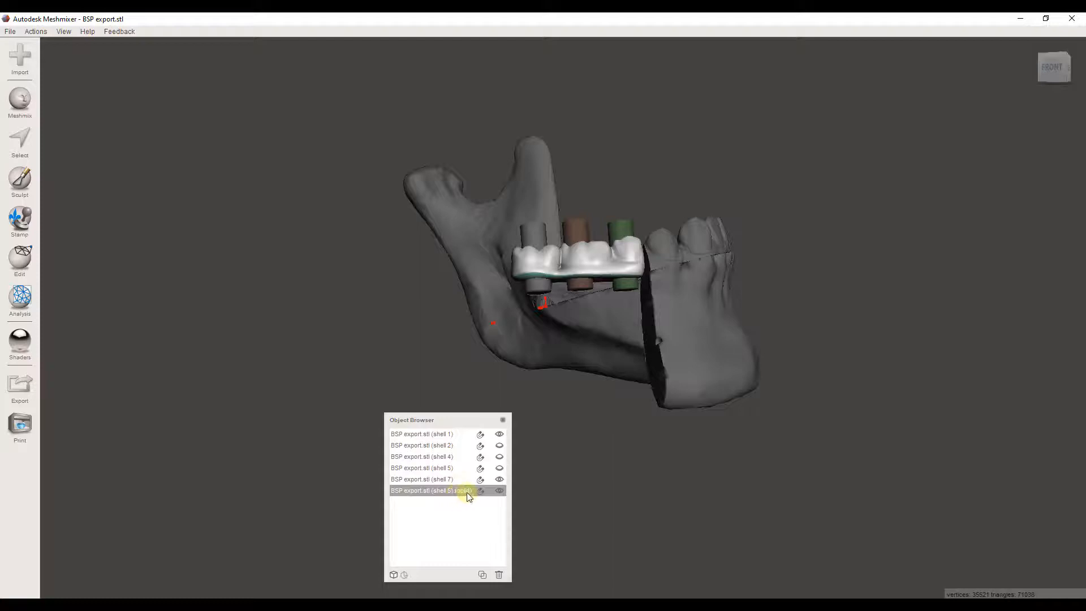
pyautogui.click(31, 261)
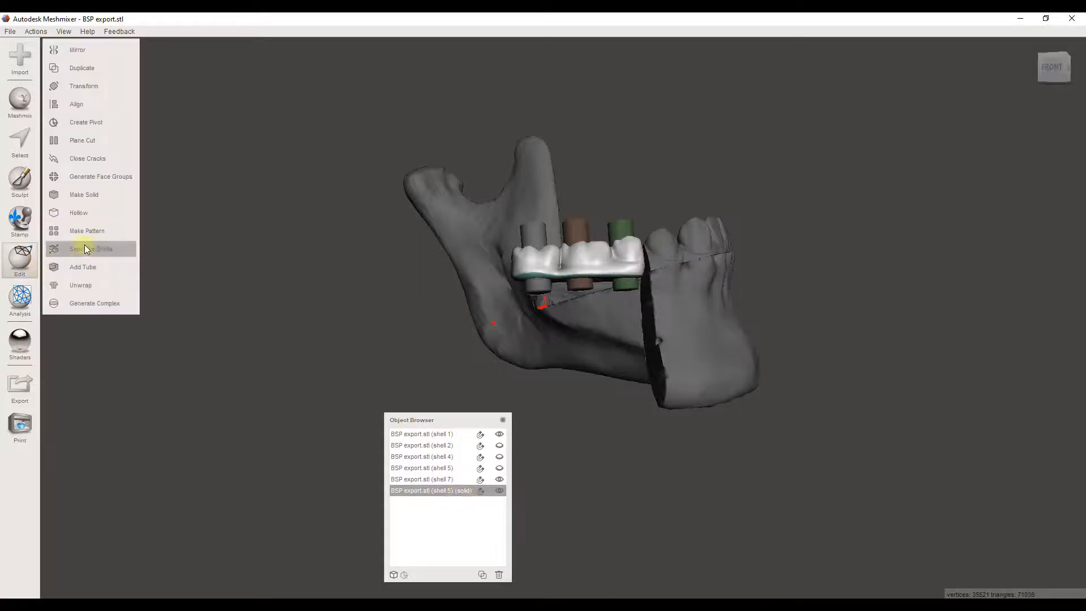
pyautogui.click(95, 195)
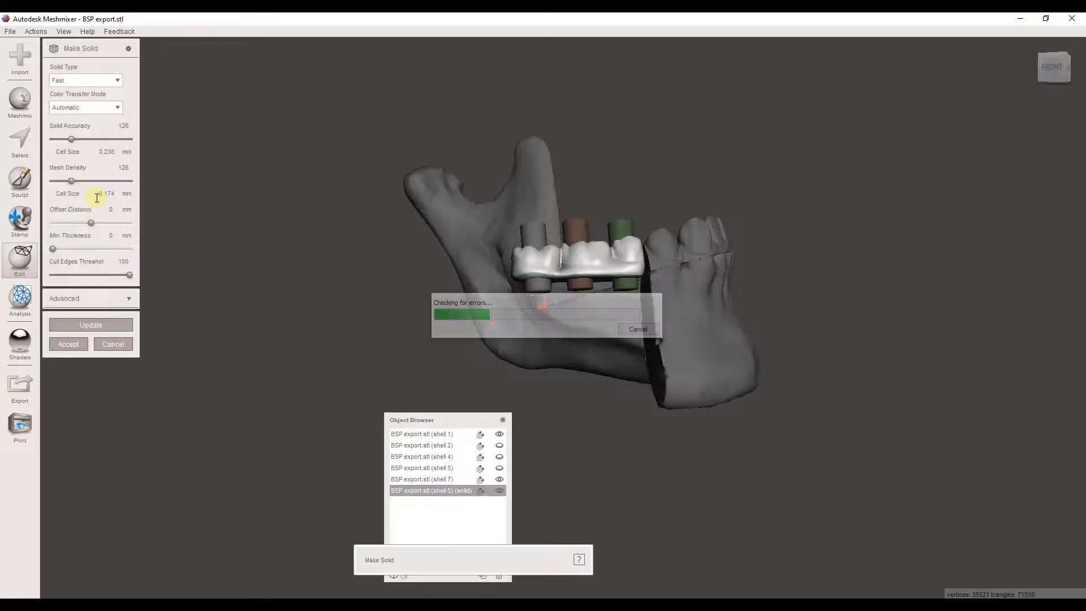
pyautogui.click(116, 80)
pyautogui.click(106, 114)
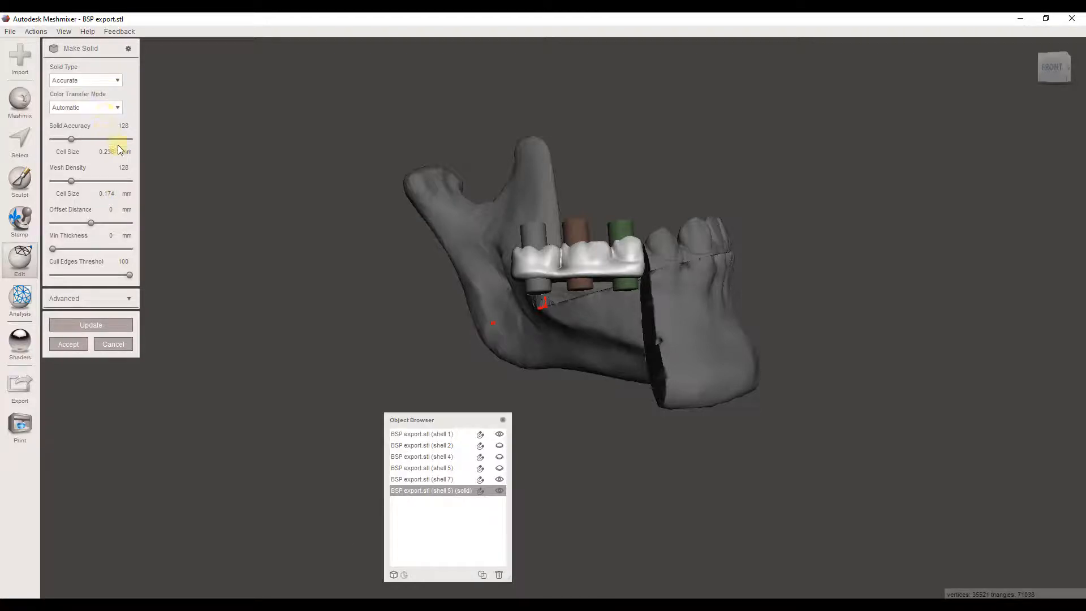
pyautogui.click(108, 139)
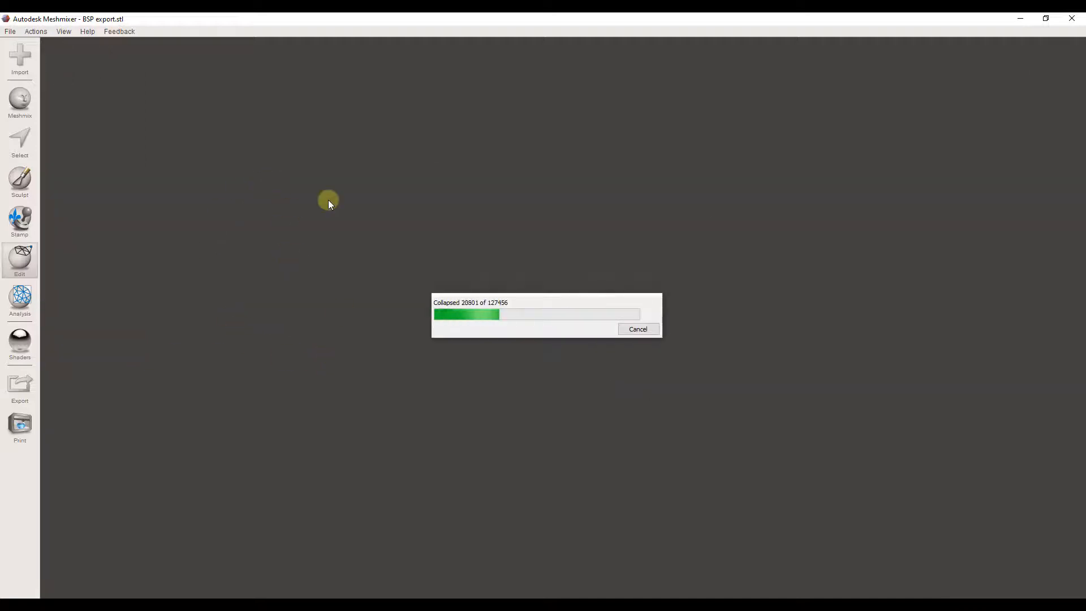
pyautogui.moveTo(291, 313); pyautogui.dragTo(314, 339, button='right')
pyautogui.click(82, 344)
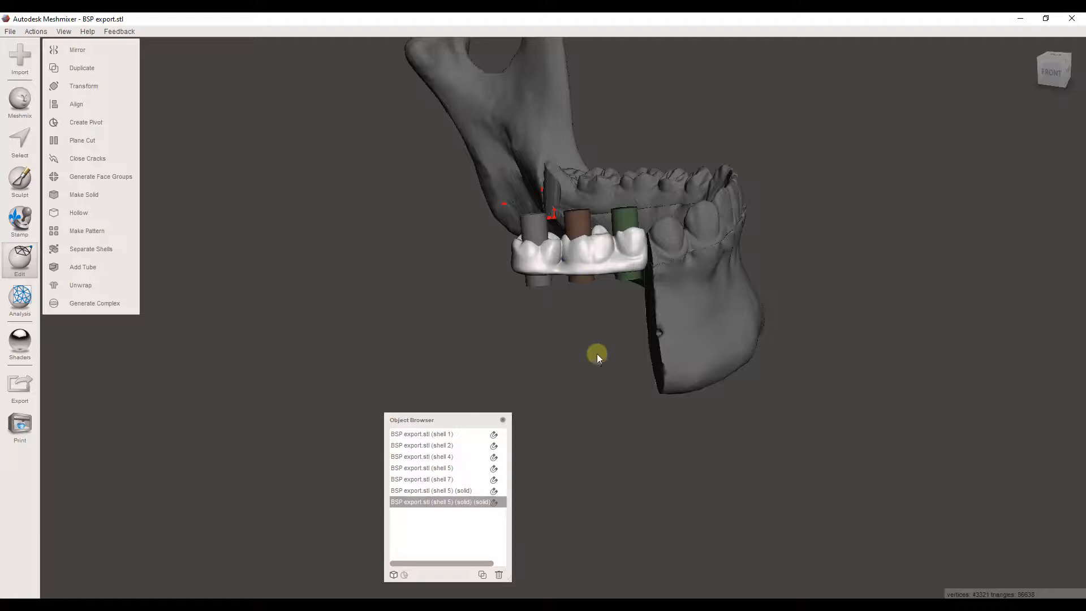
# Compare the two teeth solids and delete the older shell 5 (solid), keeping the newly made one.
pyautogui.moveTo(635, 457); pyautogui.dragTo(681, 476, button='right')
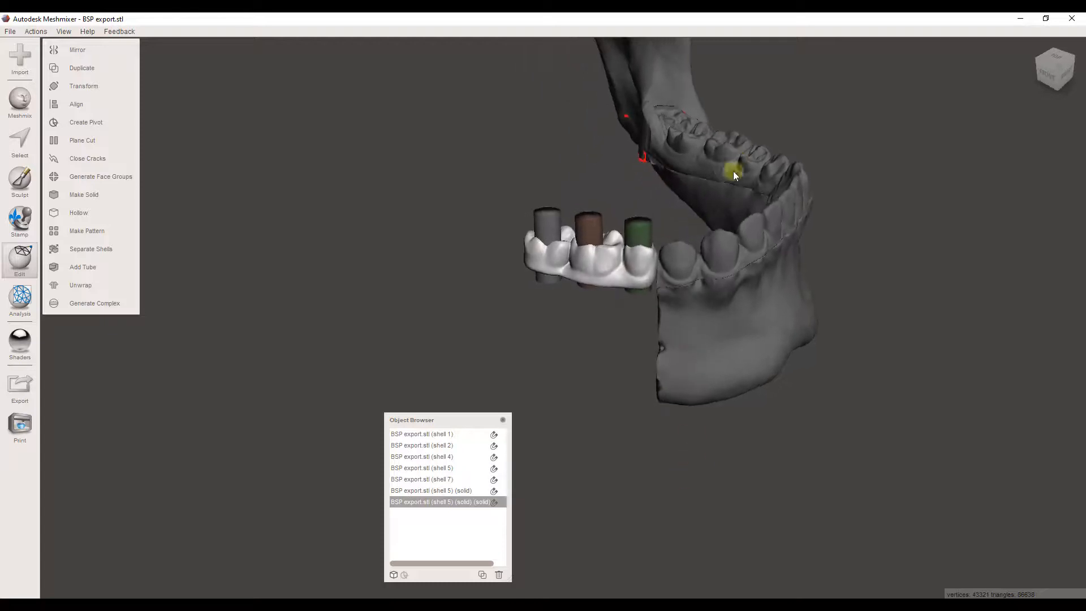
pyautogui.moveTo(733, 171); pyautogui.dragTo(692, 206, button='right')
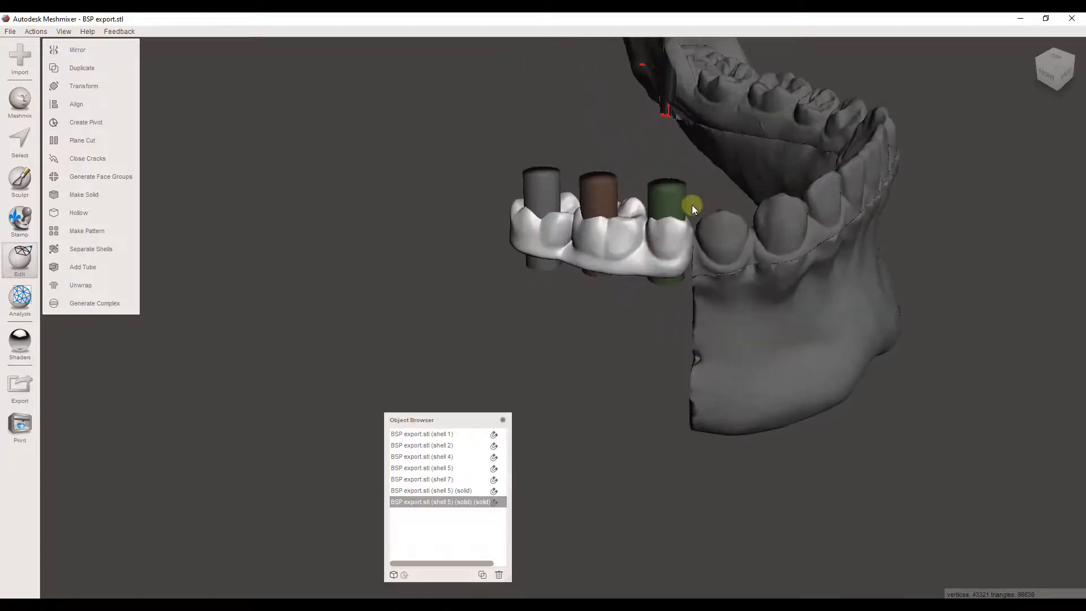
pyautogui.click(607, 184)
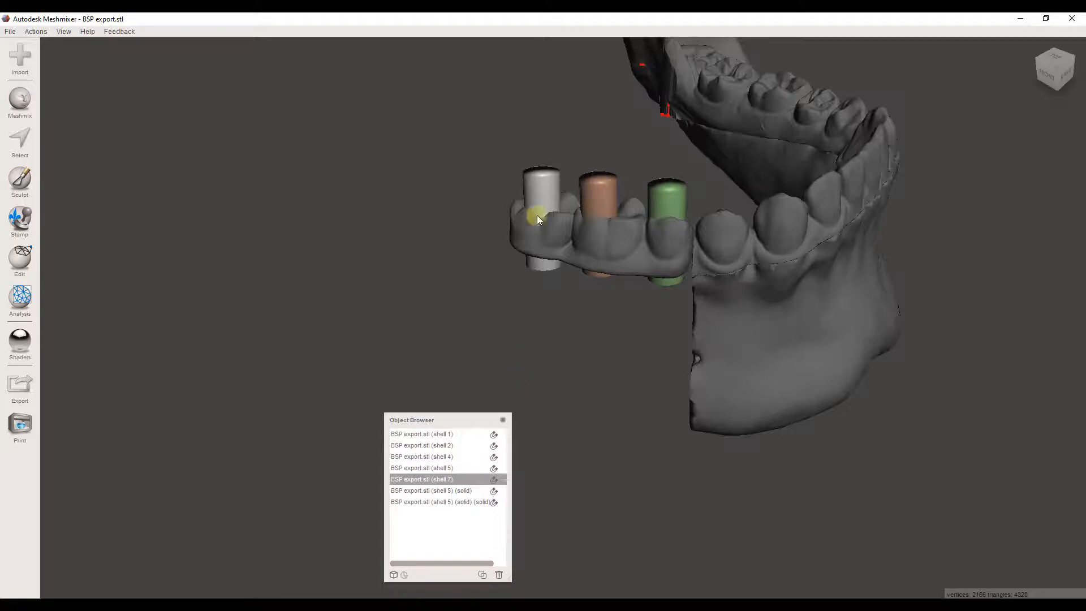
pyautogui.click(467, 501)
pyautogui.click(466, 491)
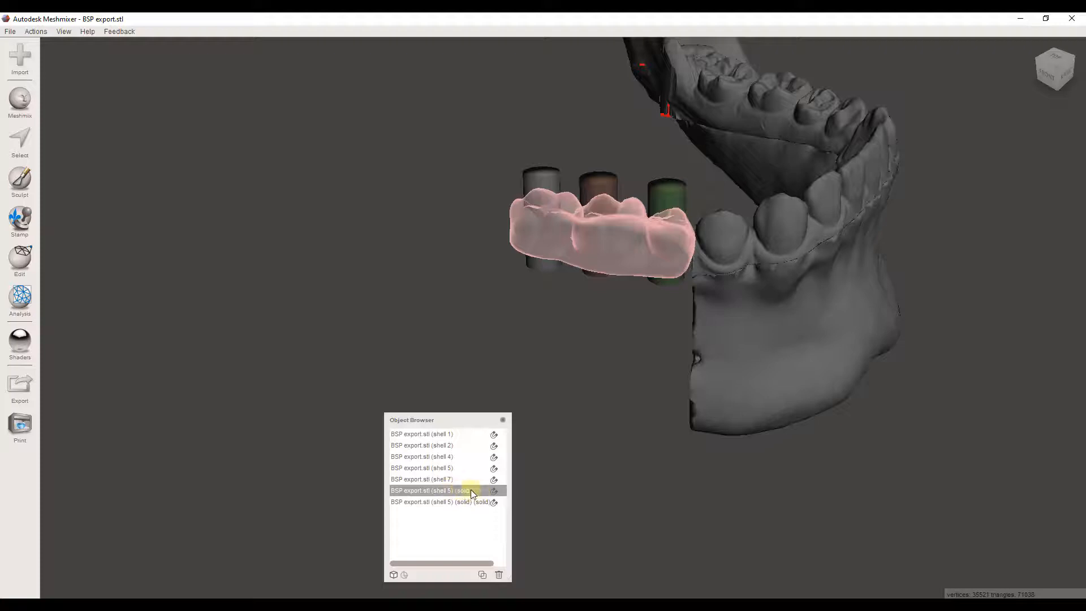
pyautogui.click(435, 502)
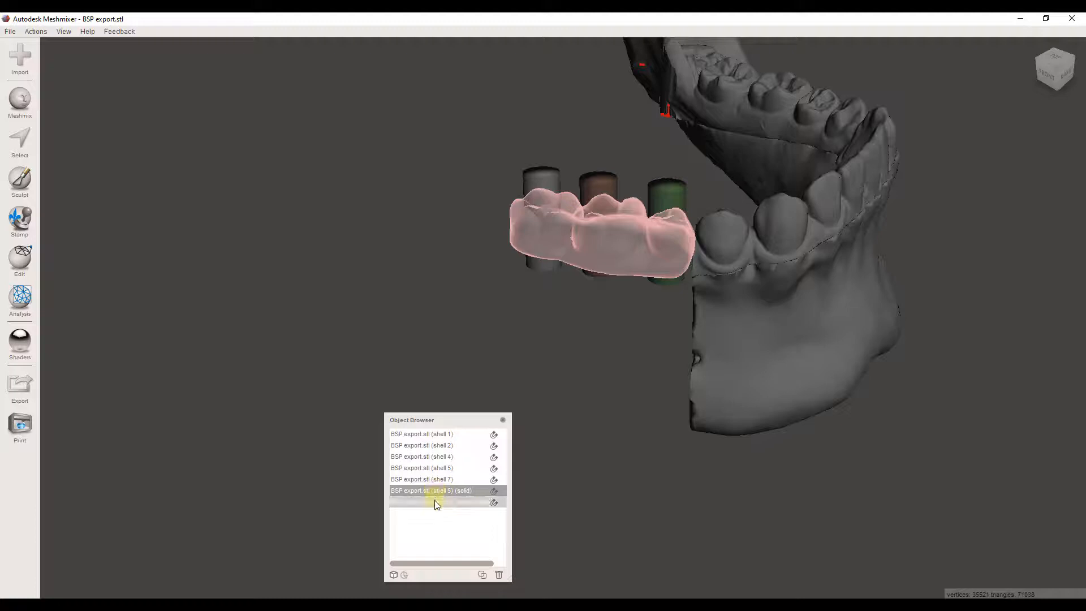
pyautogui.click(466, 491)
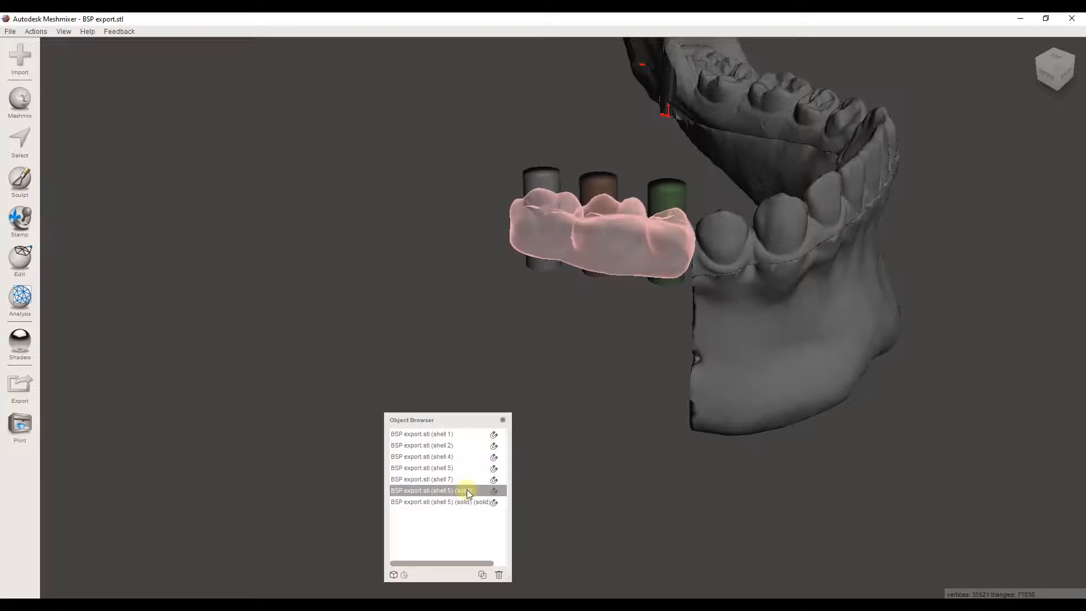
pyautogui.press('Delete')
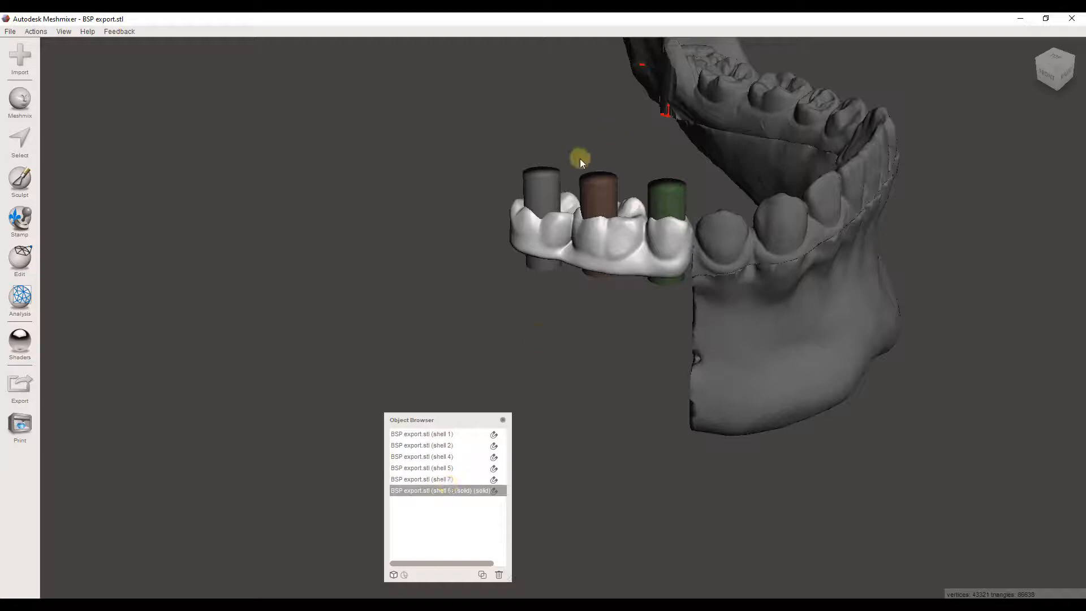
# Make the three cylinders of shell 7 solid with the Fast type, solid accuracy 128 and mesh density 128.
pyautogui.click(599, 189)
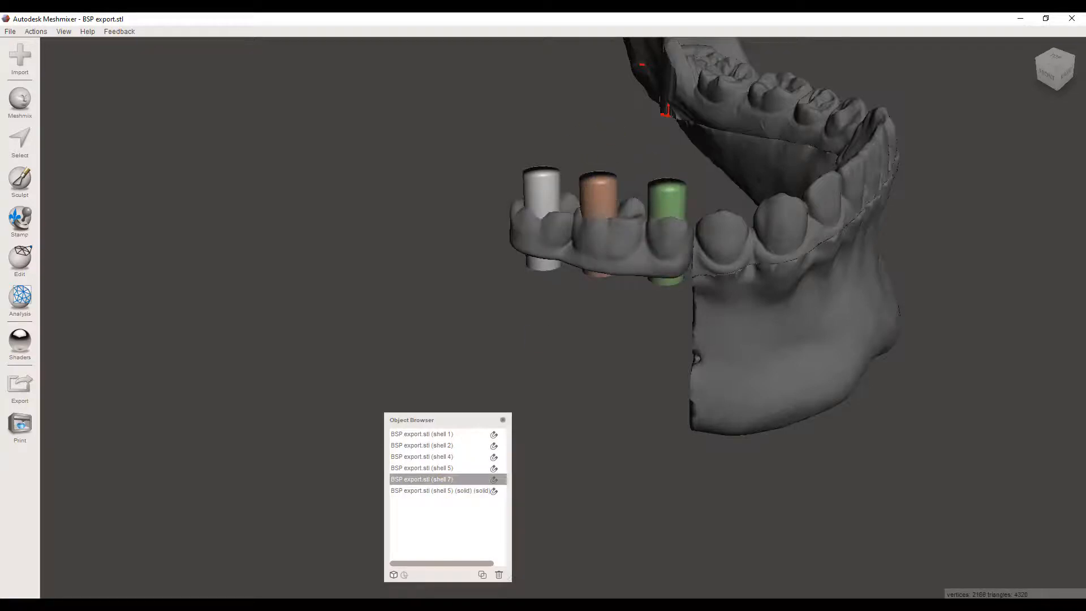
pyautogui.click(28, 257)
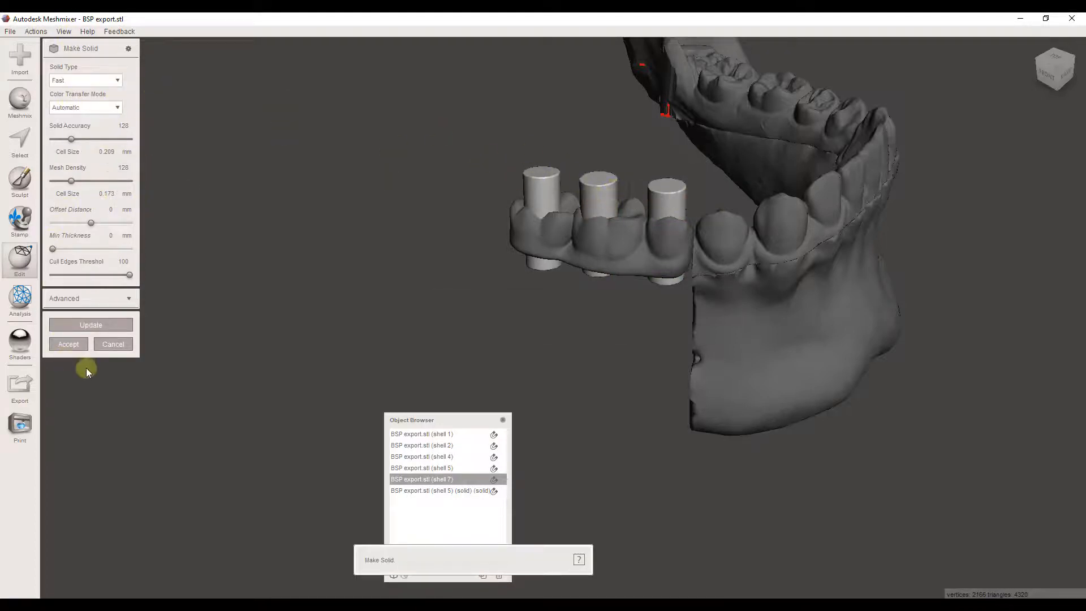
pyautogui.click(81, 344)
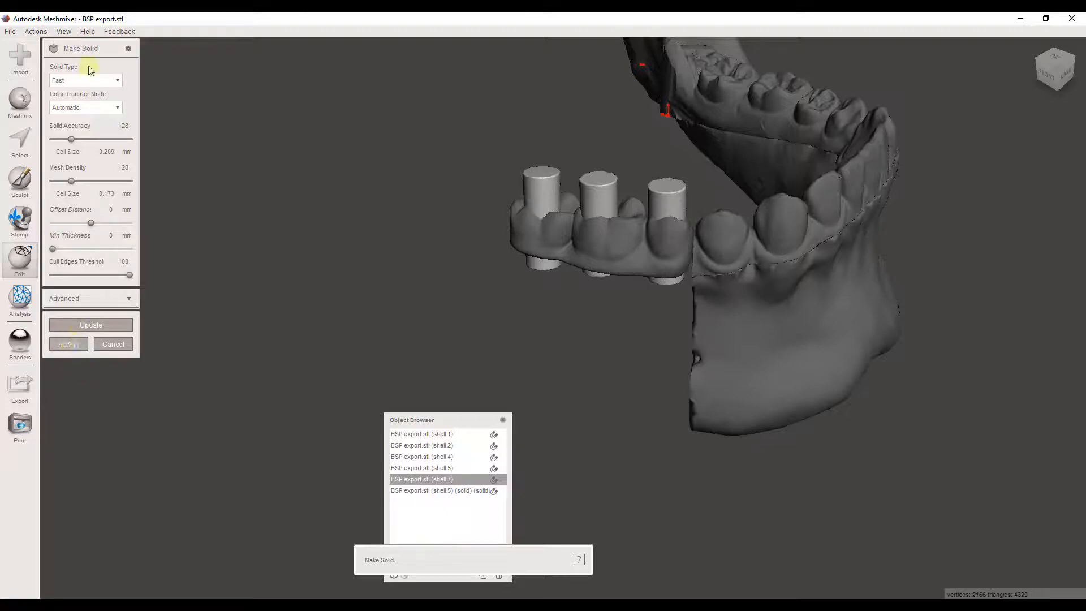
# Accept the cylinders' solid, select the teeth solid first and shell 7 (solid) second, and start a Boolean Difference.
pyautogui.click(78, 342)
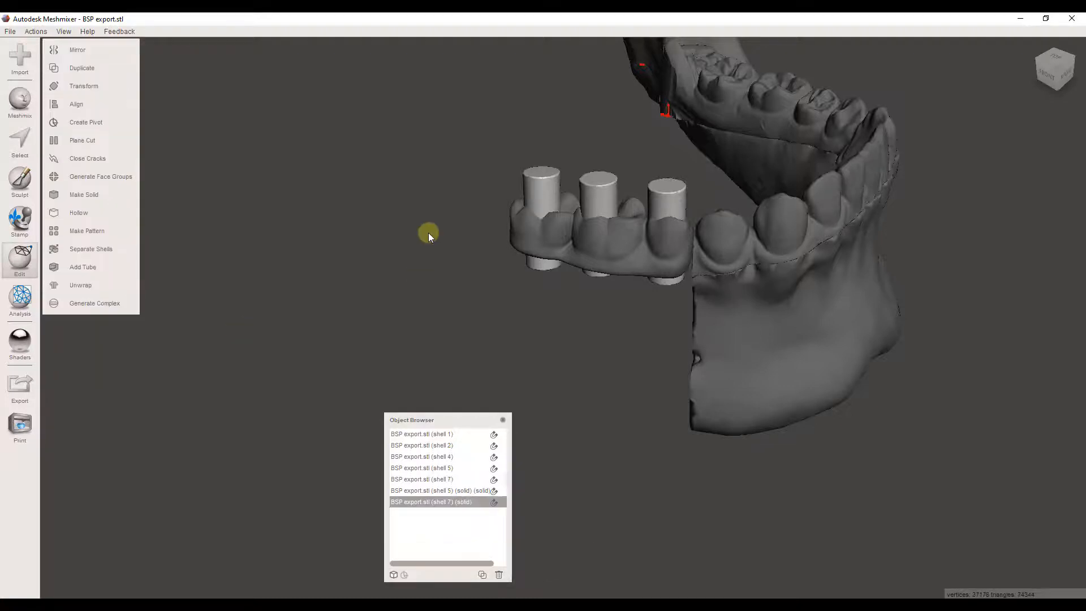
pyautogui.click(471, 492)
pyautogui.click(471, 502)
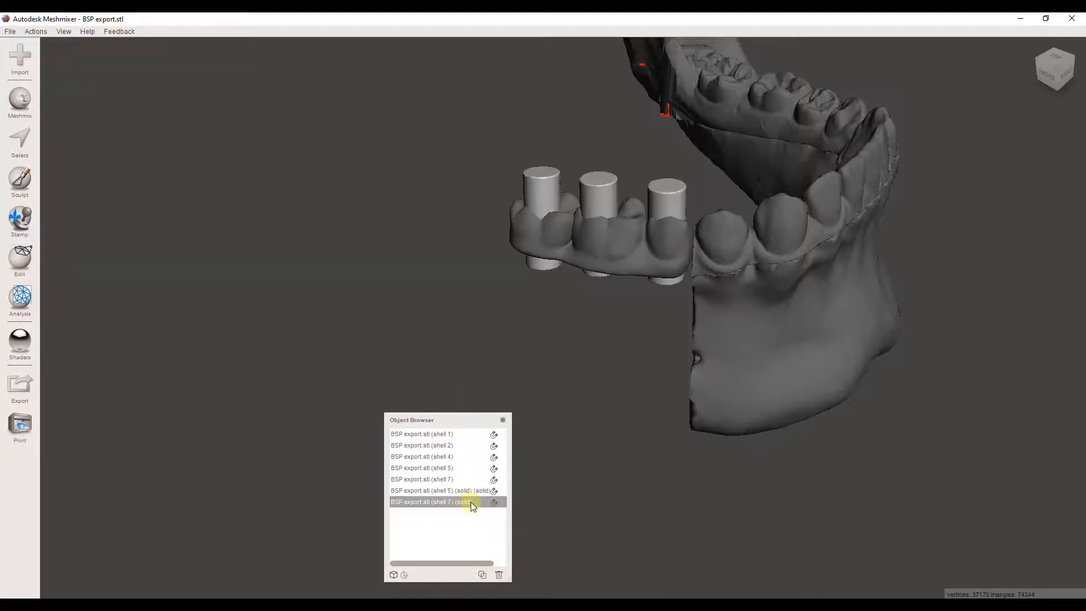
pyautogui.keyDown('shift'); pyautogui.click(480, 490); pyautogui.keyUp('shift')
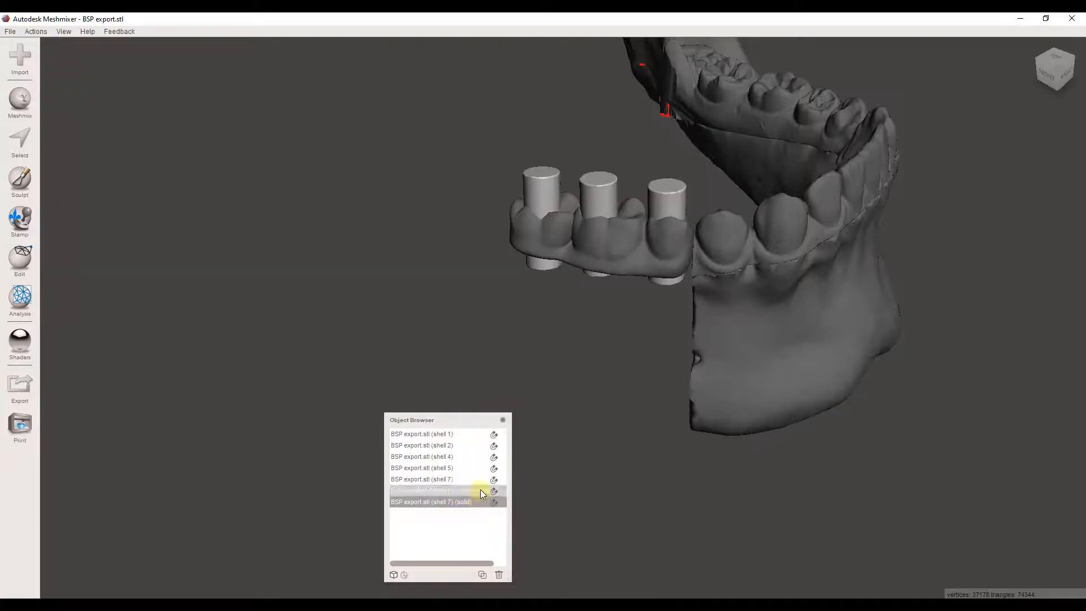
pyautogui.click(483, 503)
pyautogui.click(483, 491)
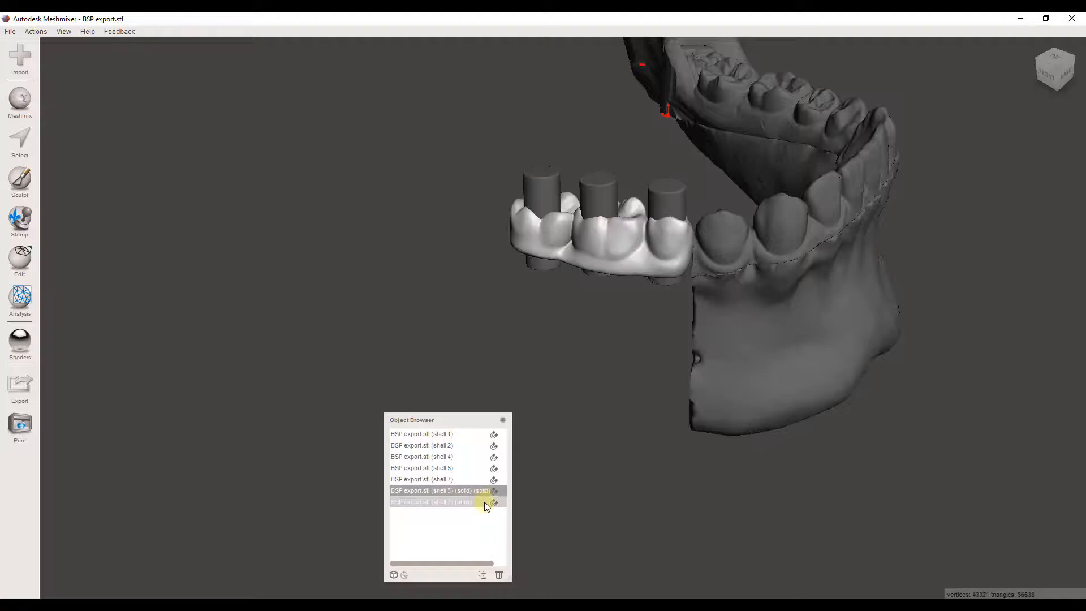
pyautogui.click(484, 501)
pyautogui.click(484, 491)
pyautogui.click(484, 502)
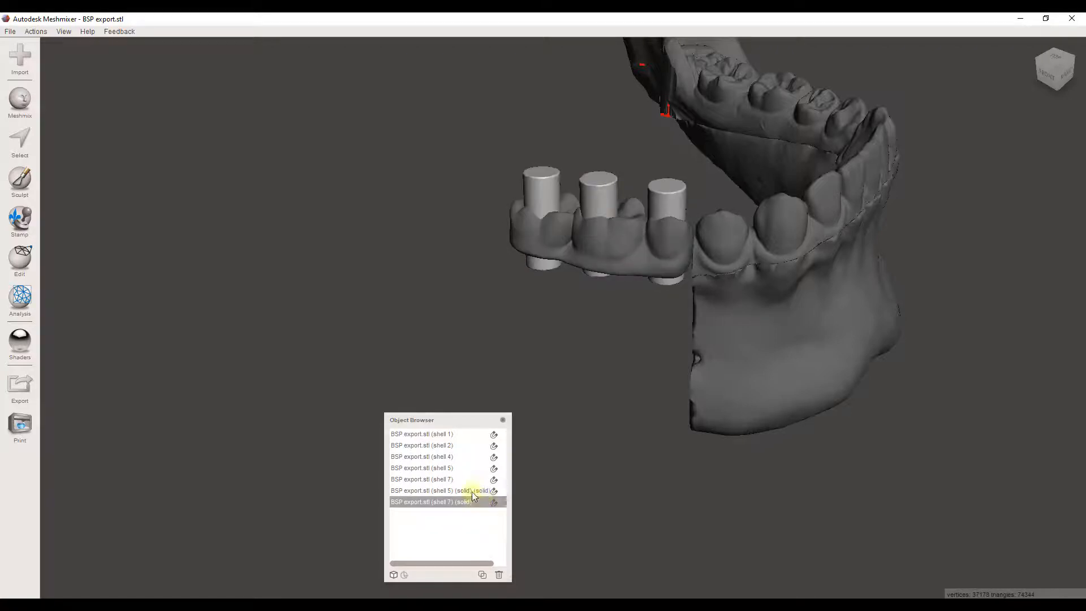
pyautogui.click(474, 491)
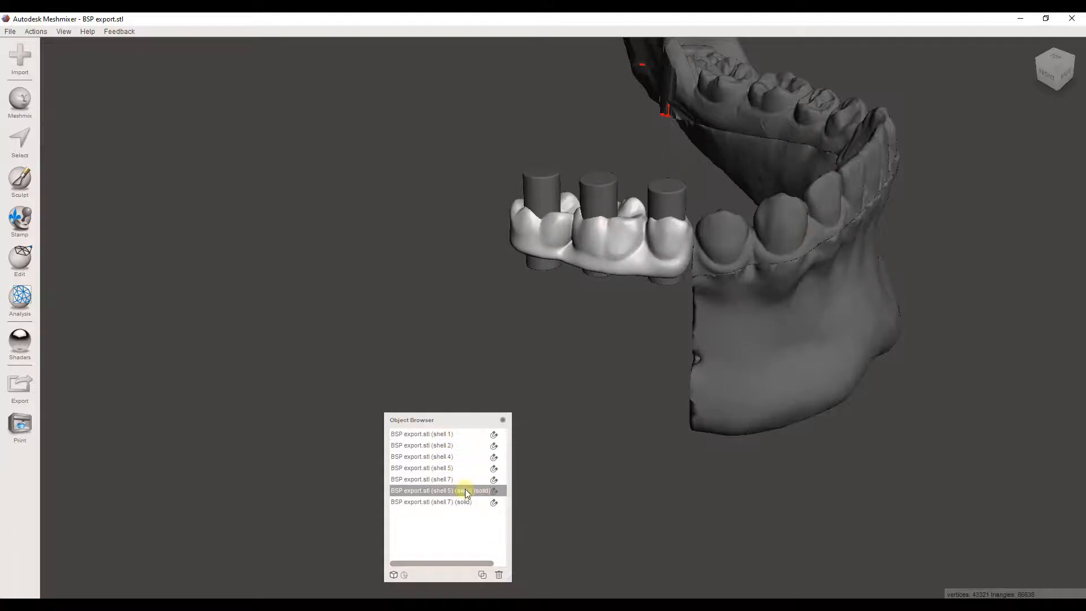
pyautogui.keyDown('shift'); pyautogui.click(429, 501); pyautogui.keyUp('shift')
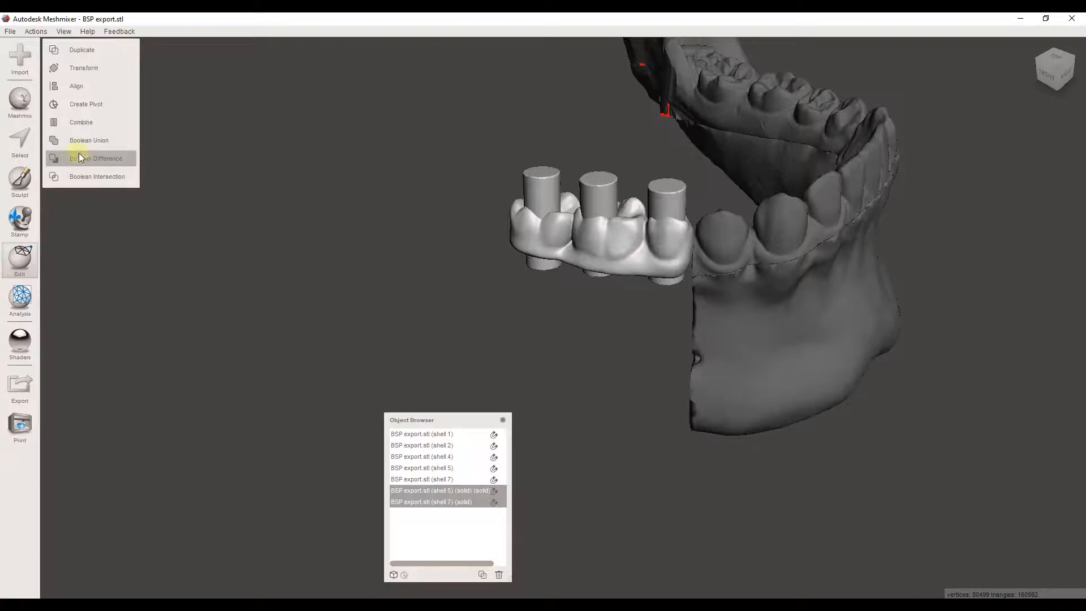
pyautogui.click(115, 161)
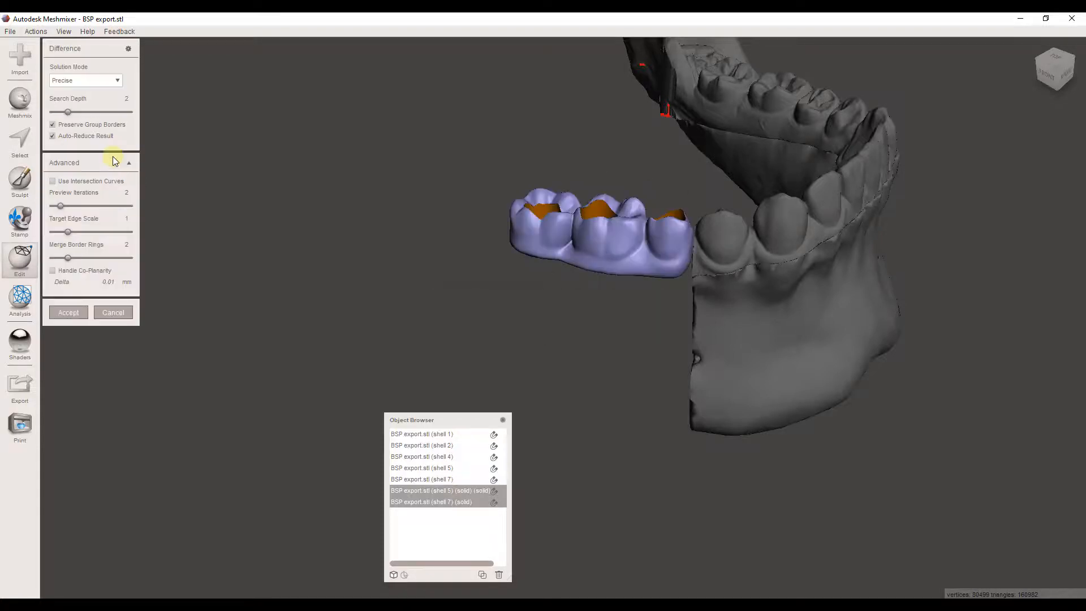
# Turn off Preserve Group Borders and Auto-Reduce Result, then accept the Precise difference that cuts the cylinder holes through the teeth.
pyautogui.moveTo(421, 146); pyautogui.dragTo(554, 328, button='right')
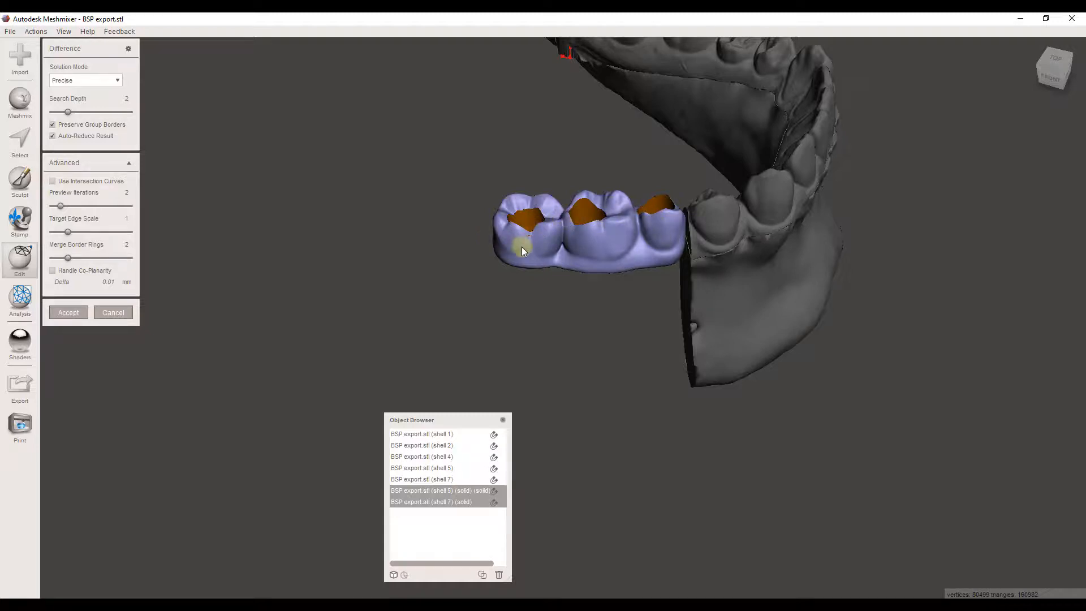
pyautogui.moveTo(522, 247); pyautogui.dragTo(560, 310, button='right')
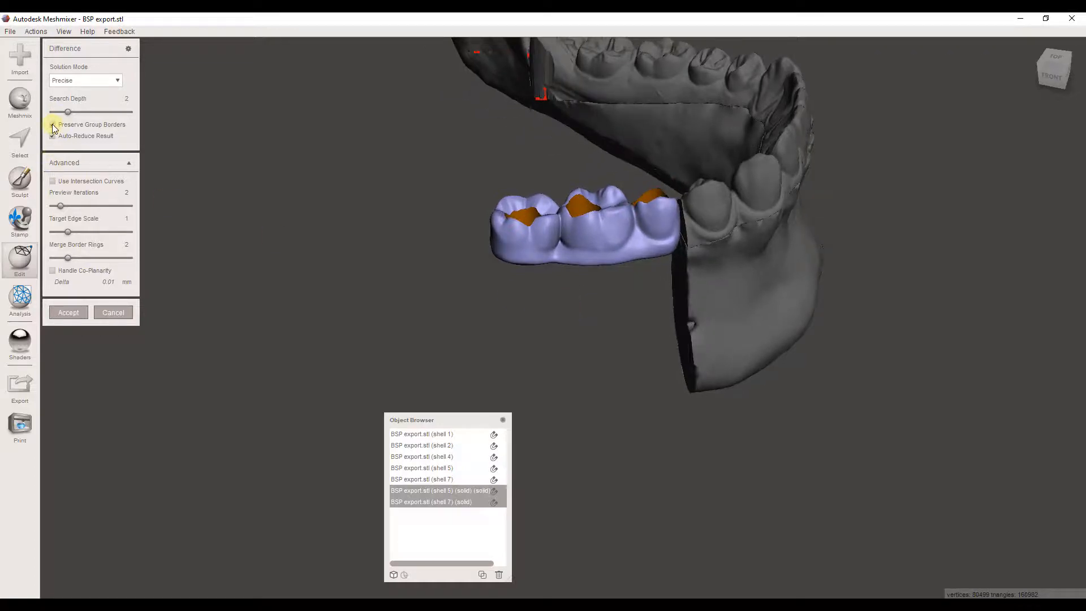
pyautogui.click(52, 124)
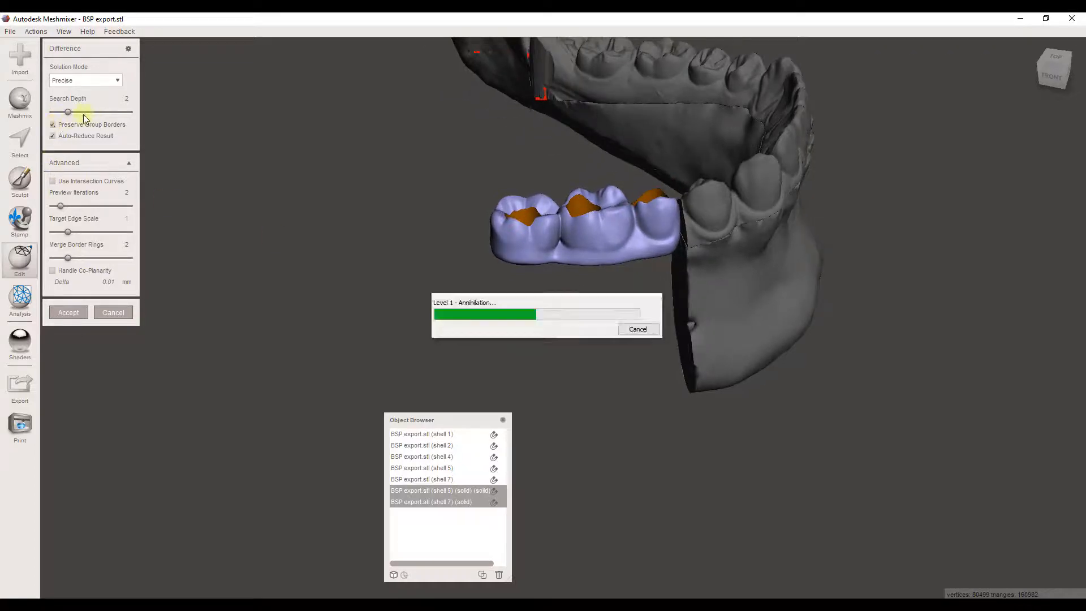
pyautogui.click(52, 136)
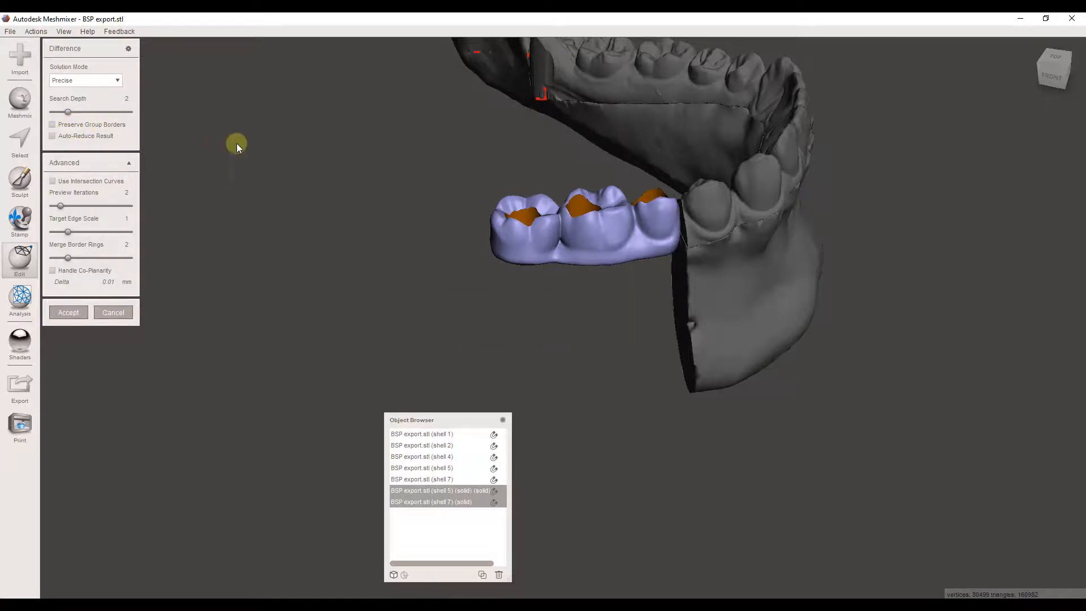
pyautogui.moveTo(426, 317); pyautogui.dragTo(187, 280, button='right')
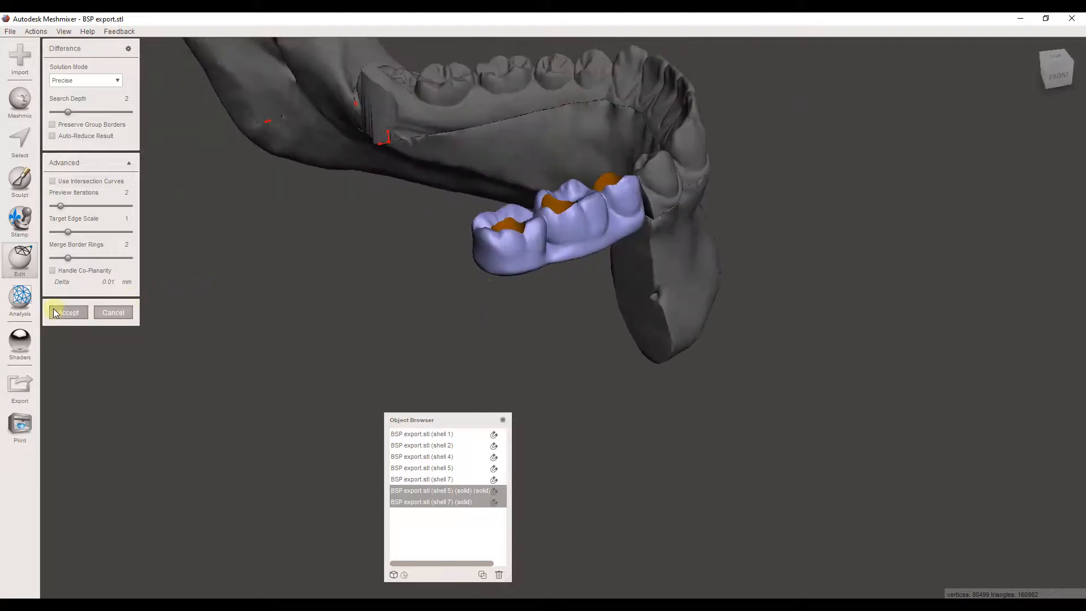
pyautogui.click(56, 313)
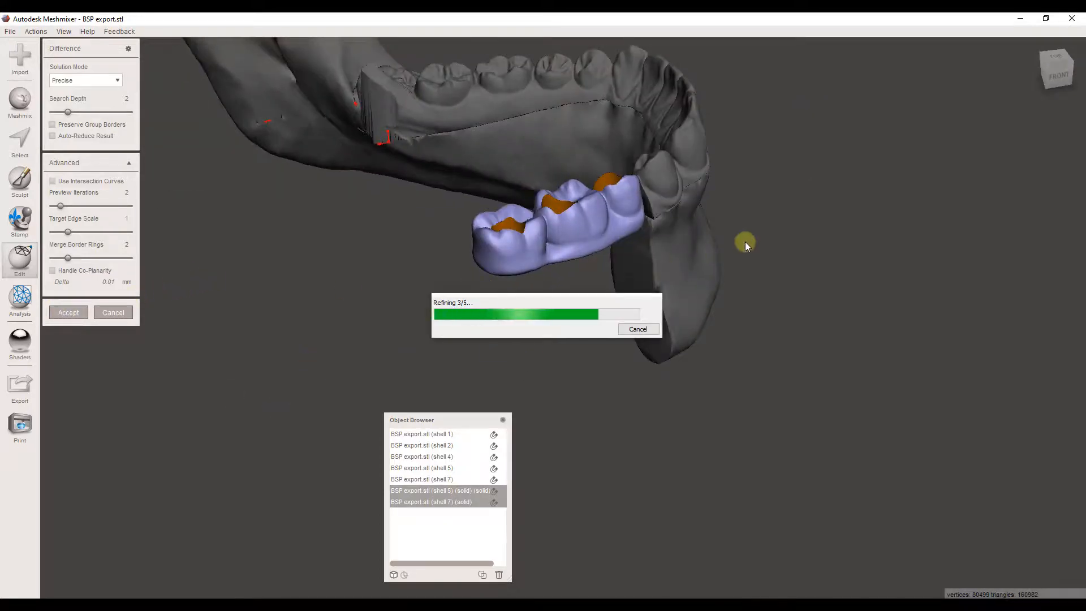
pyautogui.moveTo(743, 243); pyautogui.dragTo(646, 389, button='right')
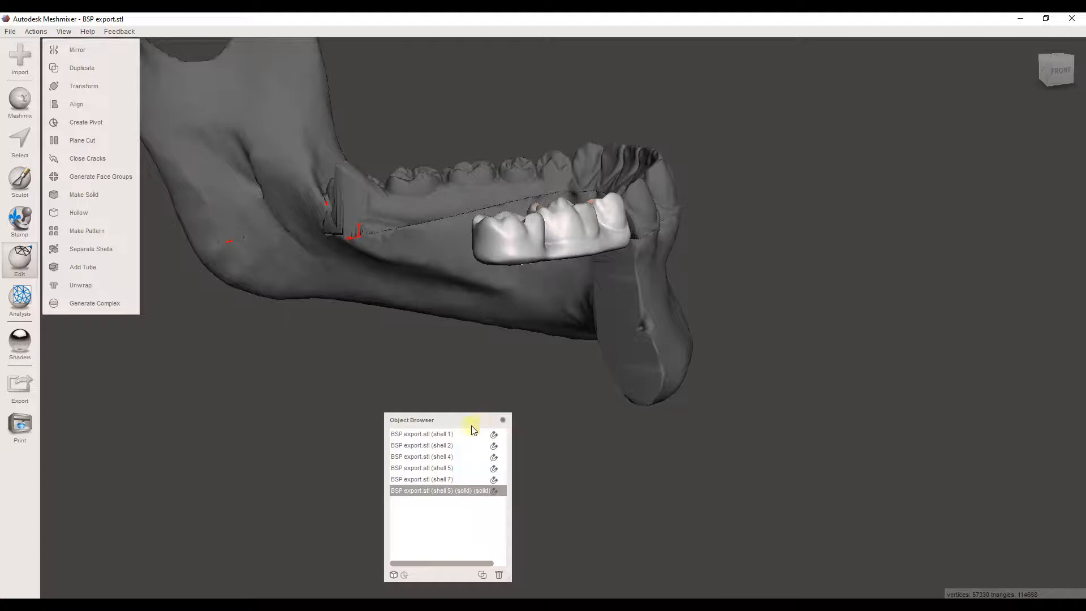
# Widen the object browser to reveal the visibility toggles, check shells 7 and 5 briefly, and show the shell 4 splint.
pyautogui.moveTo(419, 421); pyautogui.dragTo(424, 381)
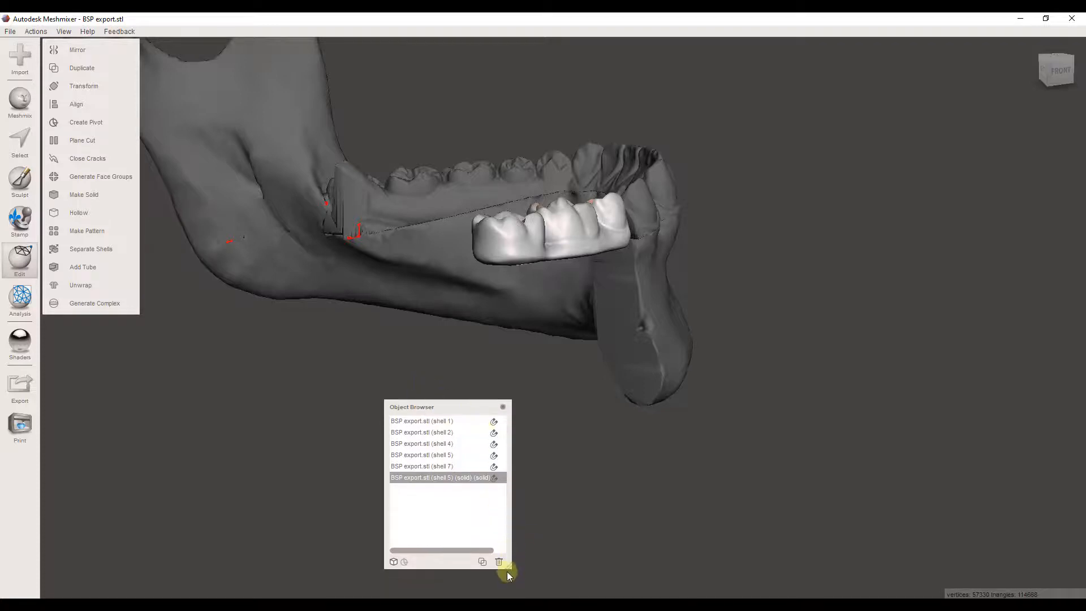
pyautogui.moveTo(510, 567); pyautogui.dragTo(534, 580)
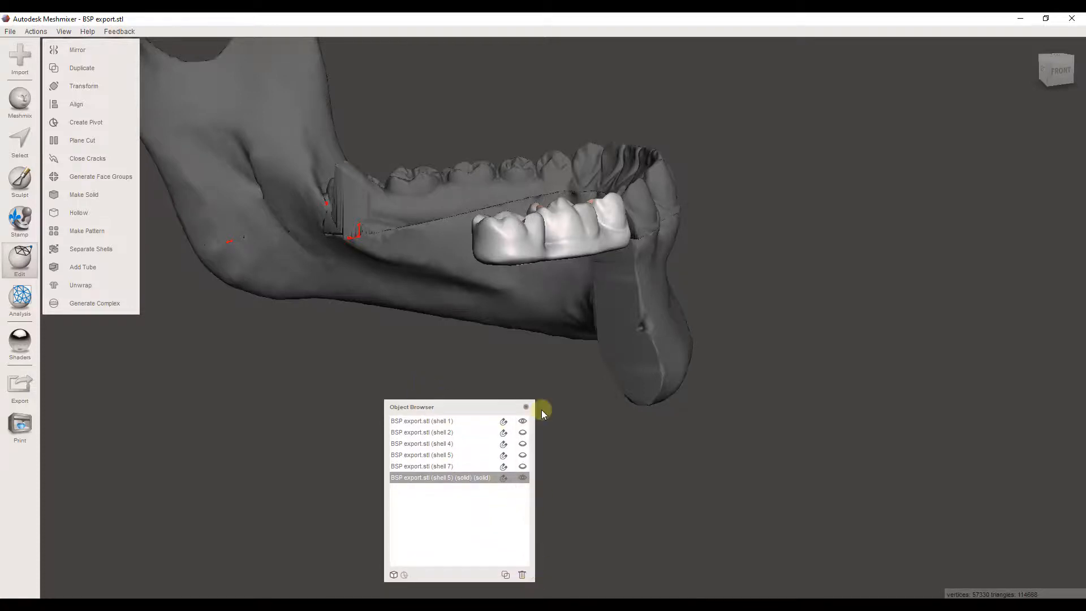
pyautogui.moveTo(547, 438); pyautogui.dragTo(541, 480, button='right')
pyautogui.click(522, 466)
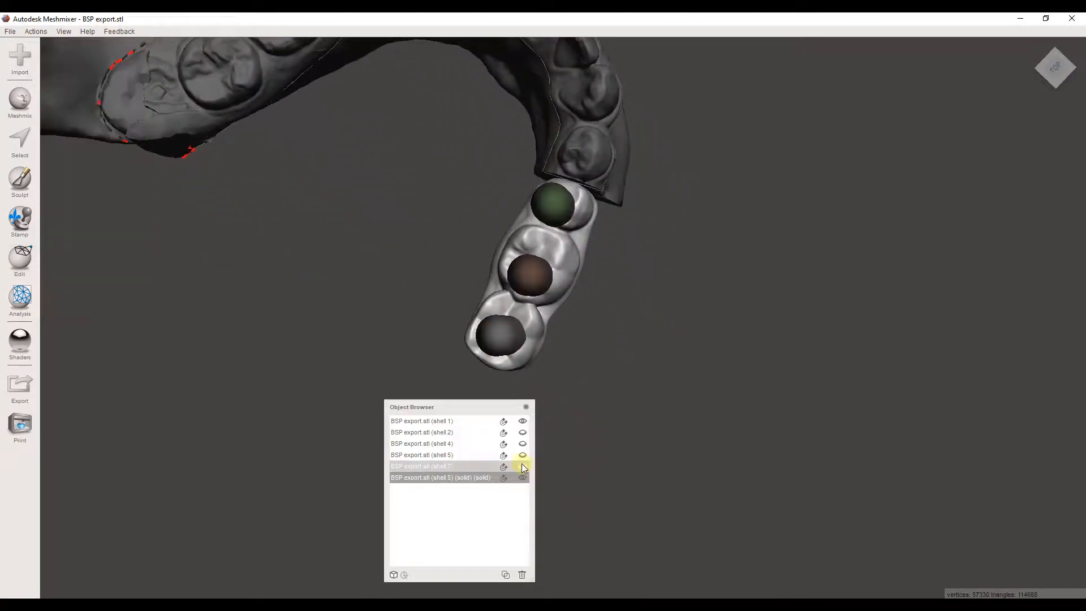
pyautogui.click(522, 465)
pyautogui.click(522, 456)
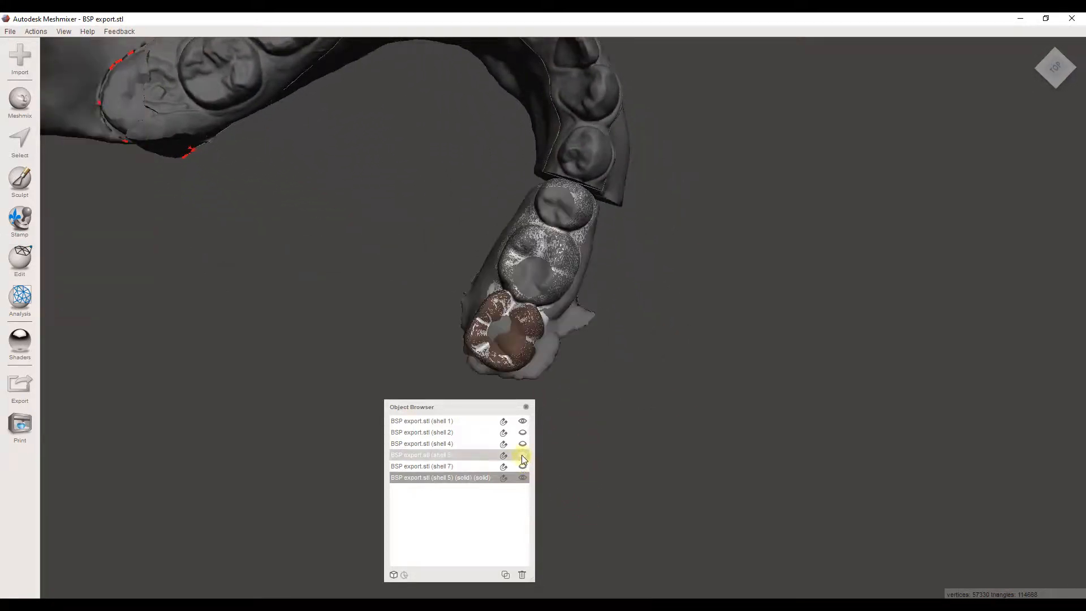
pyautogui.click(522, 455)
pyautogui.click(522, 444)
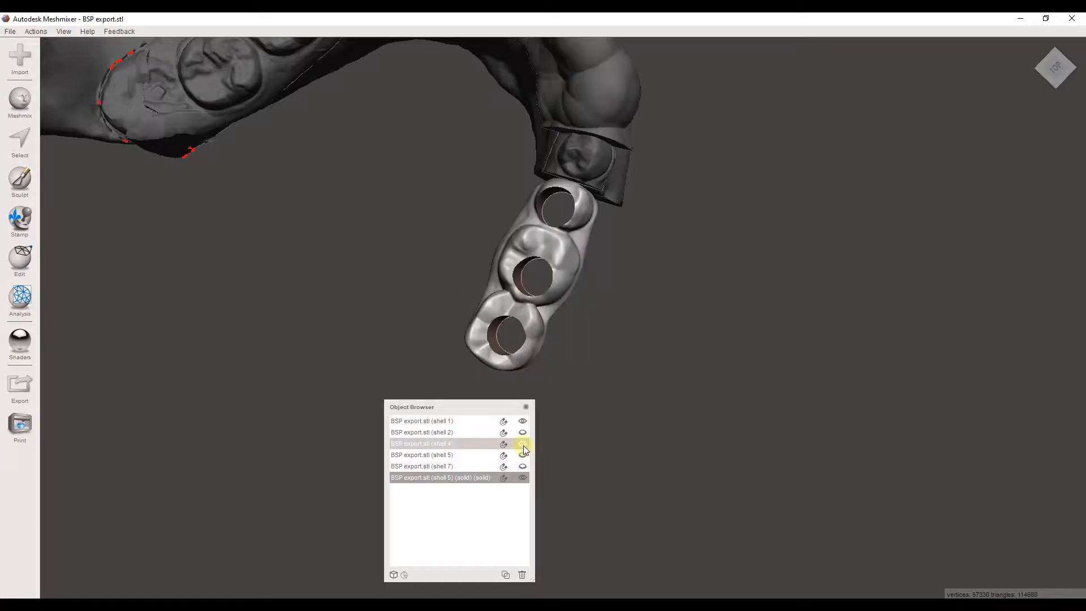
# Make the splint shell 4 the active object, hide the jaw shell 1, and view the splint's cut end beside the teeth.
pyautogui.moveTo(603, 421); pyautogui.dragTo(765, 169, button='right')
pyautogui.click(592, 116)
pyautogui.moveTo(317, 292); pyautogui.dragTo(478, 430, button='right')
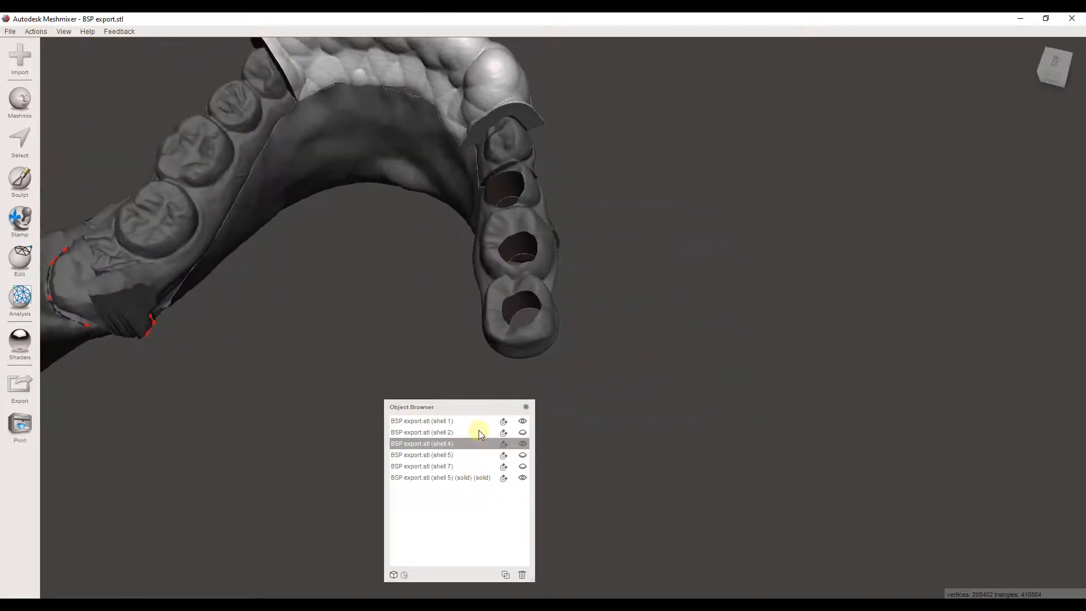
pyautogui.click(523, 421)
pyautogui.moveTo(560, 469); pyautogui.dragTo(622, 226, button='right')
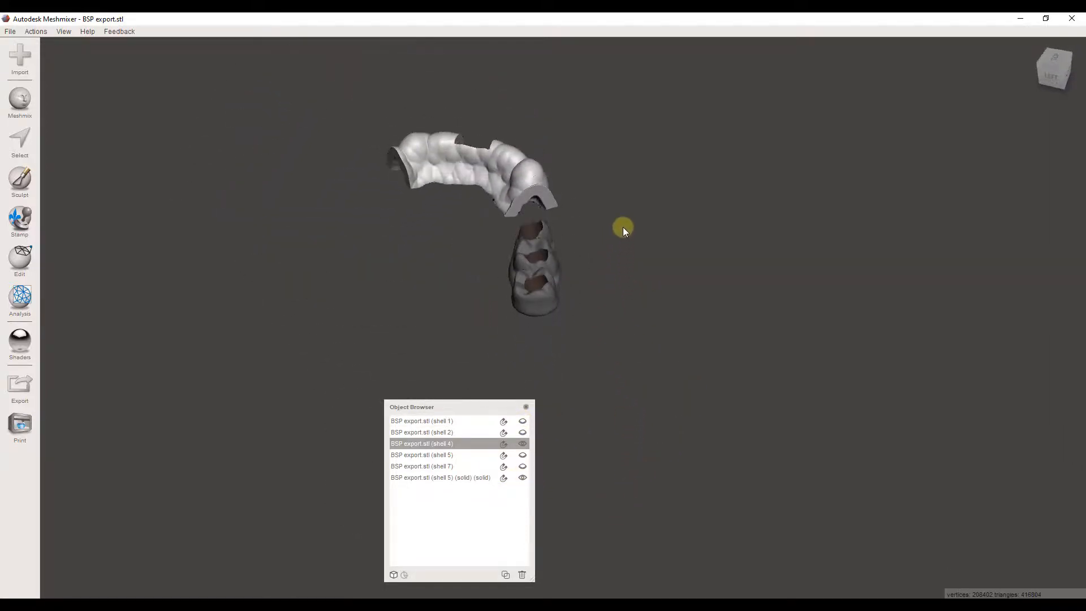
pyautogui.moveTo(593, 295); pyautogui.dragTo(532, 238, button='right')
pyautogui.moveTo(437, 287); pyautogui.dragTo(501, 199, button='right')
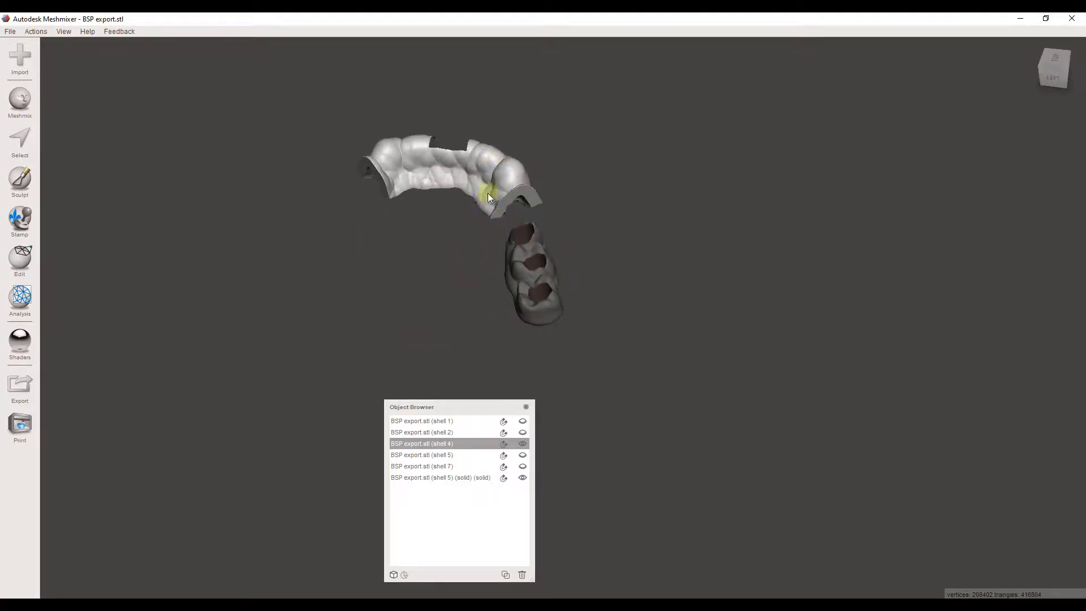
pyautogui.moveTo(465, 276); pyautogui.dragTo(474, 221, button='right')
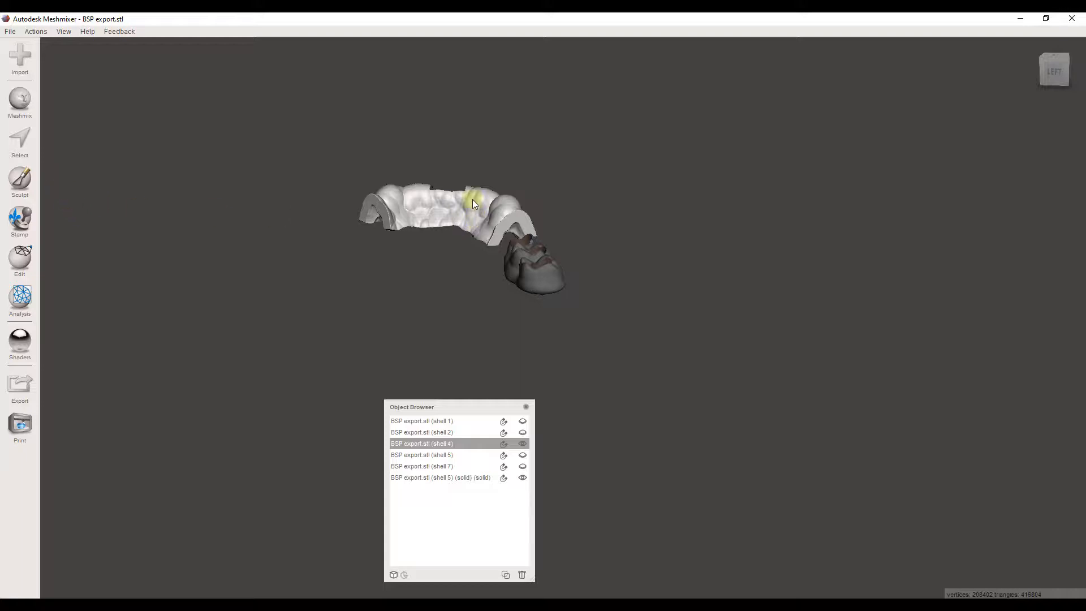
# Start sculpting the splint with the Inflate brush at strength 100 and size 30.
pyautogui.click(20, 177)
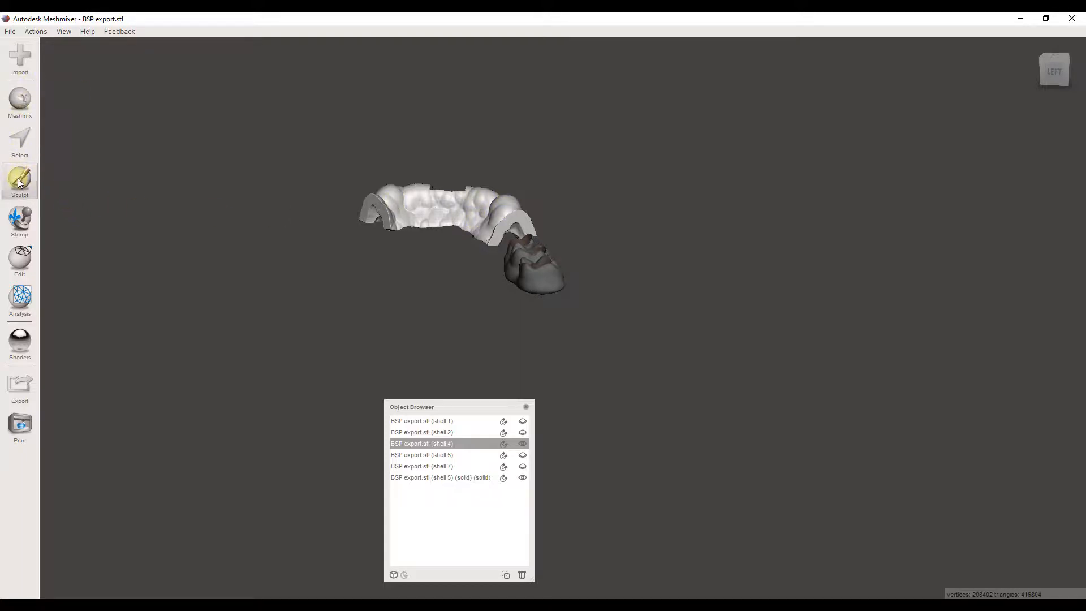
pyautogui.click(100, 73)
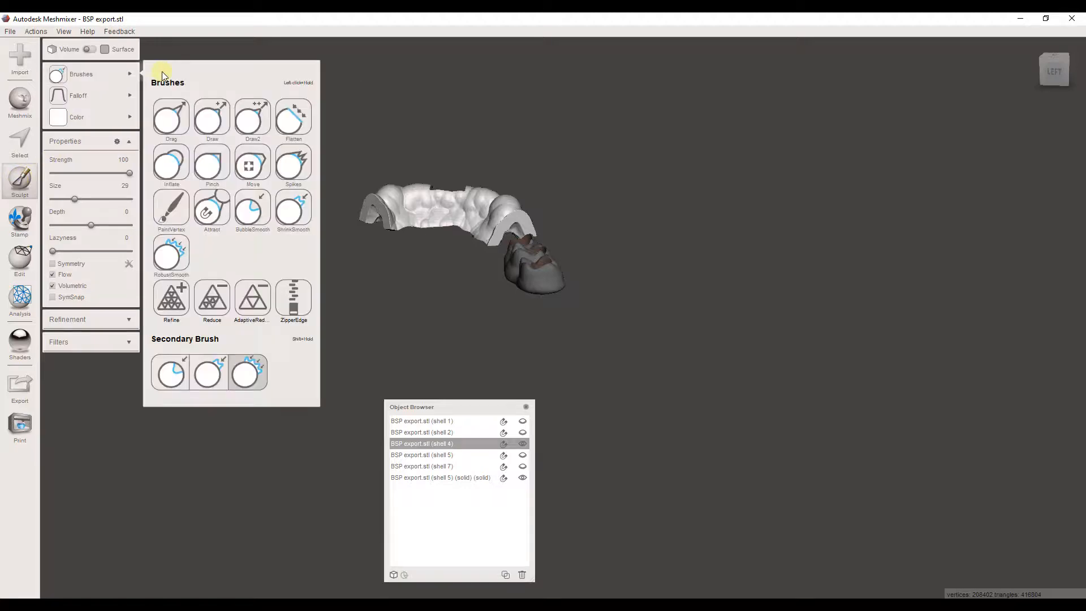
pyautogui.click(170, 162)
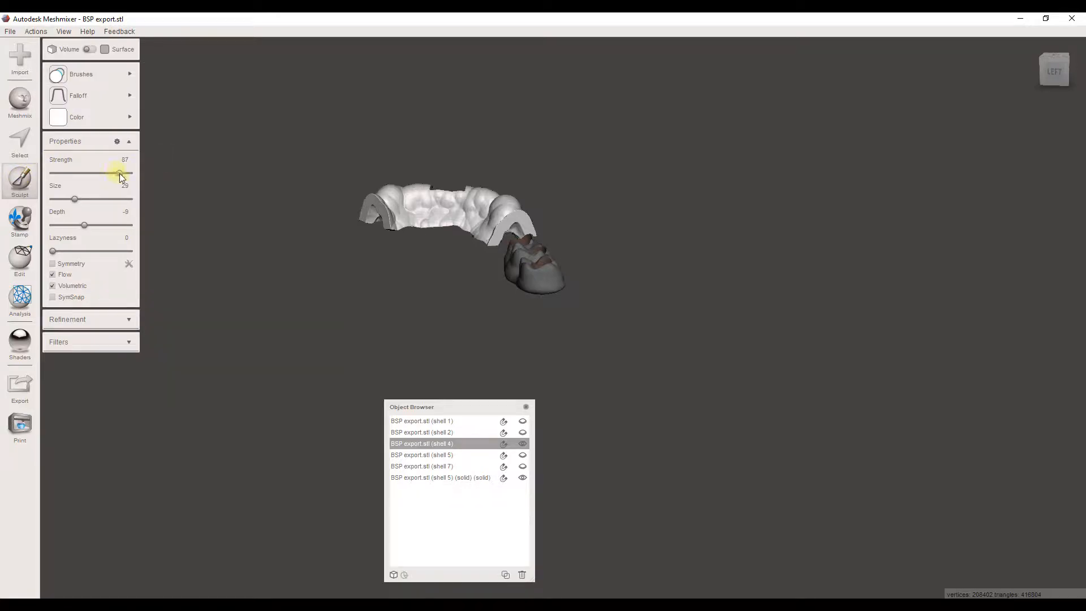
pyautogui.moveTo(120, 174); pyautogui.dragTo(132, 174)
pyautogui.moveTo(76, 199); pyautogui.dragTo(83, 198)
pyautogui.moveTo(79, 198); pyautogui.dragTo(85, 199)
# Grow a rounded bar from the splint's inner edge near its cut end, running back along the inner side of the teeth.
pyautogui.moveTo(494, 233); pyautogui.dragTo(546, 226, button='right')
pyautogui.scroll(4, 473, 232)
pyautogui.moveTo(439, 231); pyautogui.dragTo(467, 225, button='right')
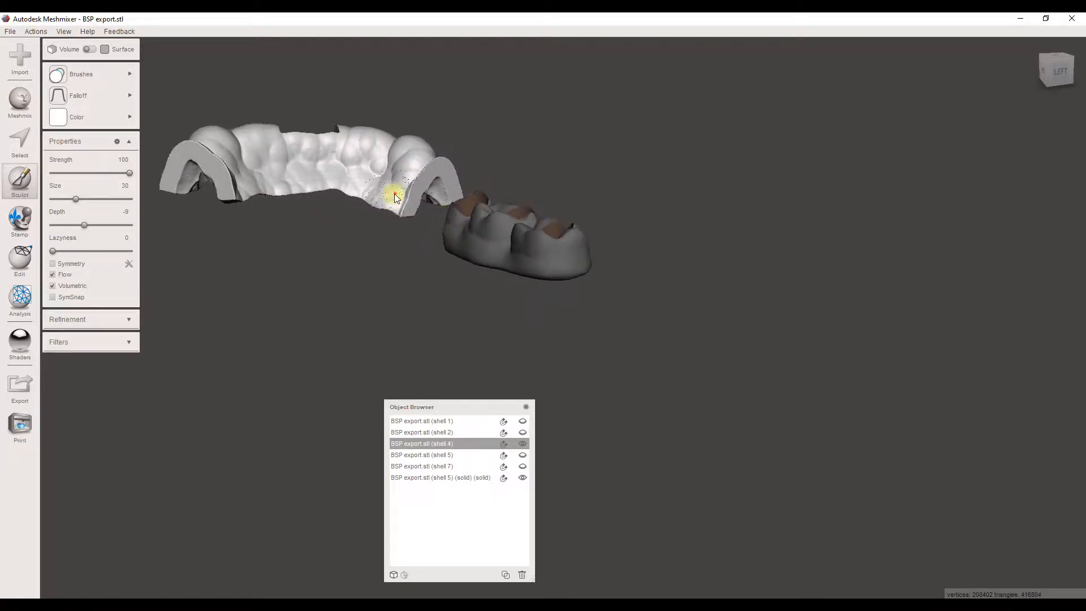
pyautogui.moveTo(394, 194)
pyautogui.mouseDown()
pyautogui.moveTo(402, 239)
pyautogui.moveTo(407, 230)
pyautogui.mouseUp()
pyautogui.moveTo(407, 230)
pyautogui.mouseDown(button='right')
pyautogui.moveTo(417, 155)
pyautogui.moveTo(313, 330)
pyautogui.moveTo(308, 441)
pyautogui.moveTo(341, 245)
pyautogui.moveTo(322, 250)
pyautogui.moveTo(417, 257)
pyautogui.moveTo(465, 243)
pyautogui.moveTo(468, 283)
pyautogui.mouseUp(button='right')
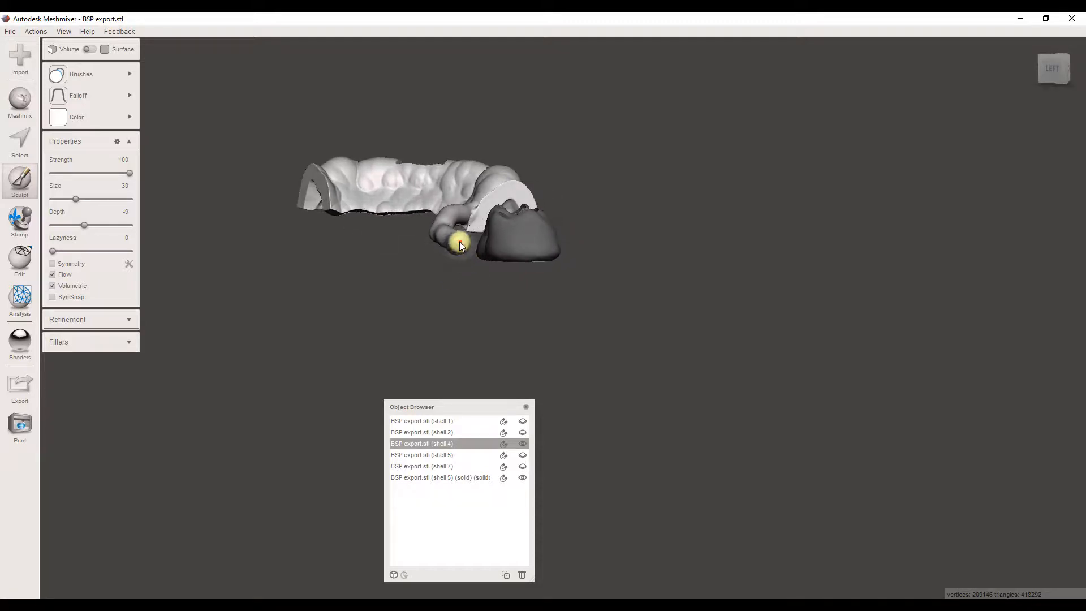
# Extend the bar's free end back to the rear molar and inspect its course beside the teeth from several sides.
pyautogui.moveTo(456, 253)
pyautogui.mouseDown(button='right')
pyautogui.moveTo(450, 388)
pyautogui.moveTo(459, 246)
pyautogui.mouseUp(button='right')
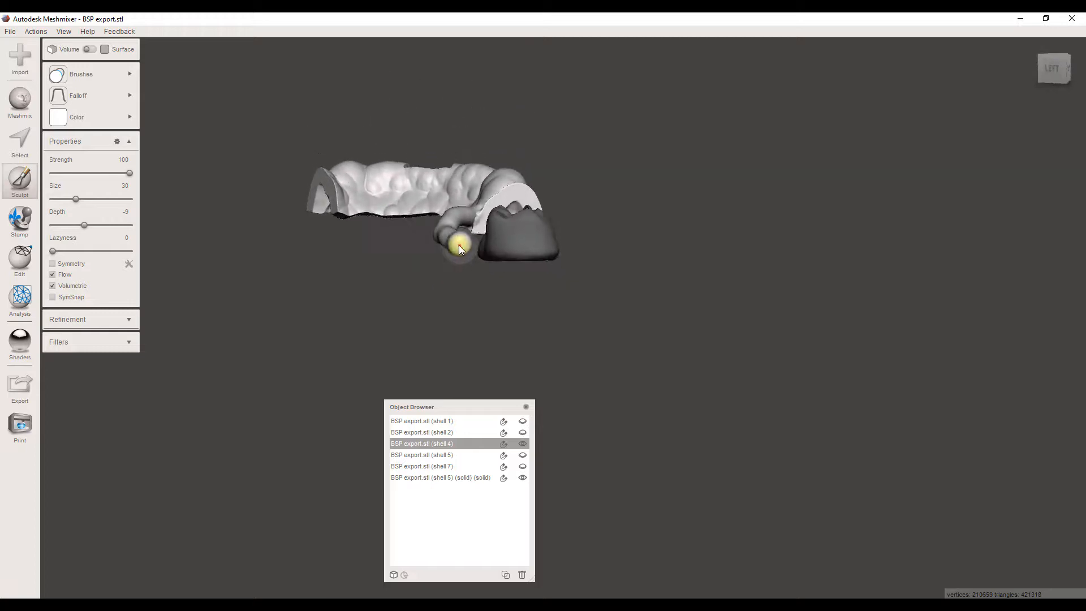
pyautogui.moveTo(459, 246); pyautogui.dragTo(461, 258)
pyautogui.moveTo(461, 259); pyautogui.dragTo(447, 433, button='right')
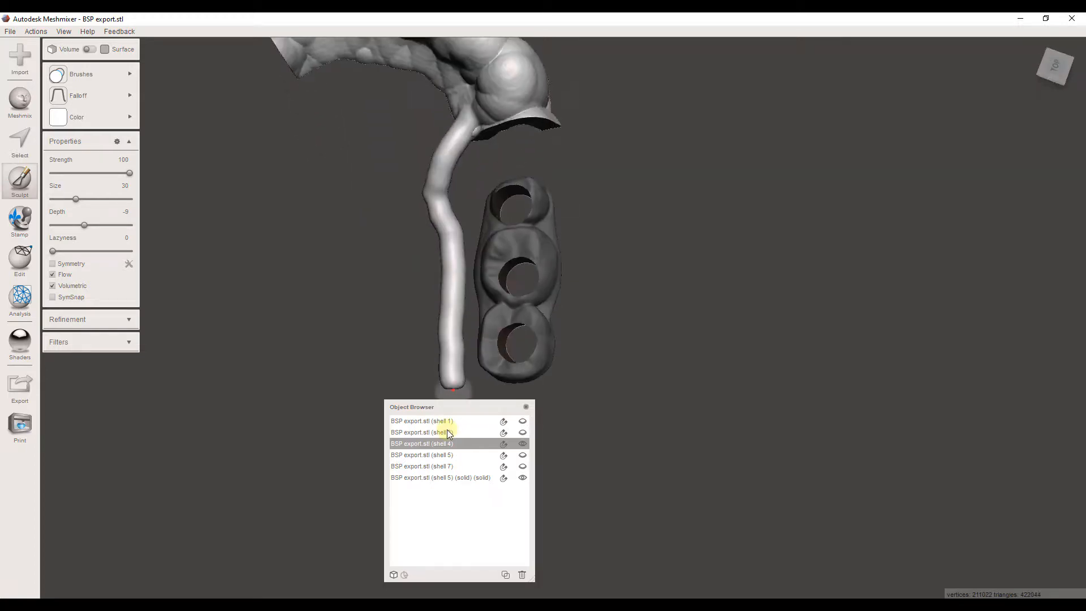
pyautogui.scroll(-4, 421, 420)
pyautogui.moveTo(412, 335); pyautogui.dragTo(424, 301, button='right')
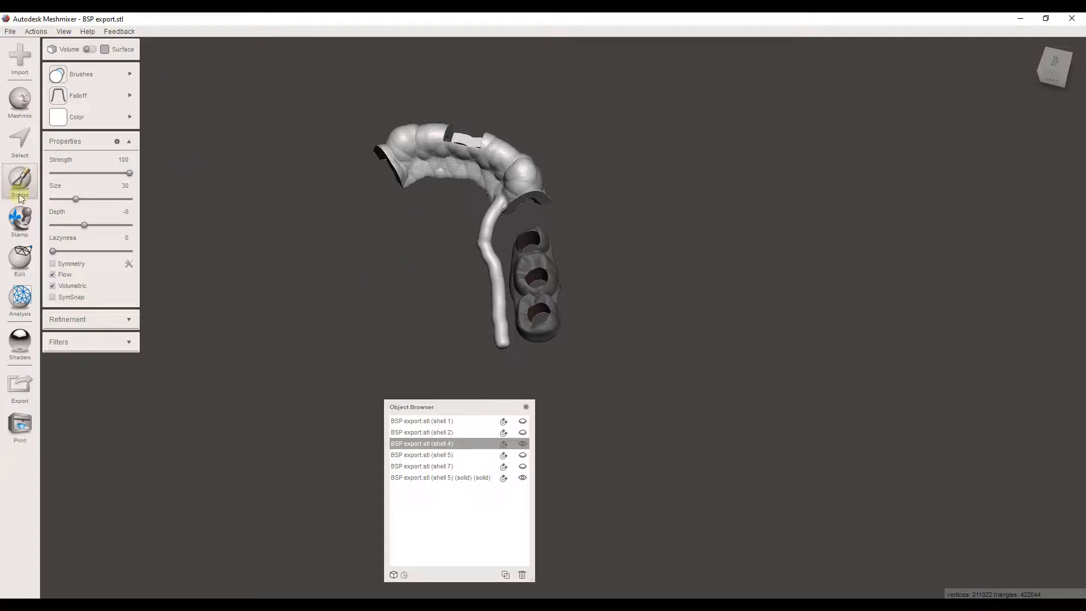
pyautogui.moveTo(540, 335); pyautogui.dragTo(536, 264, button='right')
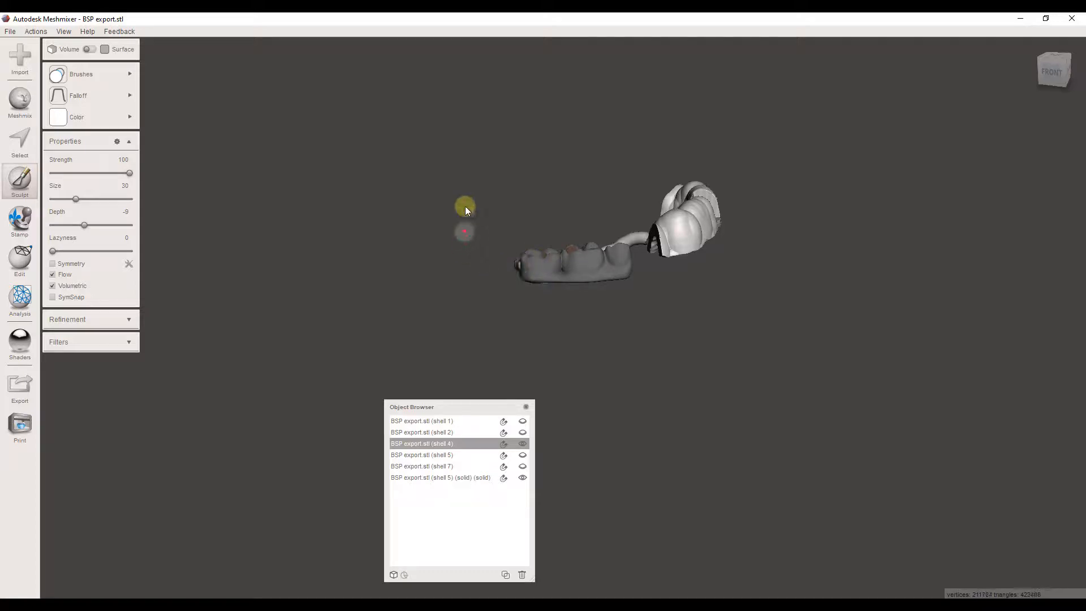
pyautogui.moveTo(465, 207); pyautogui.dragTo(485, 318, button='right')
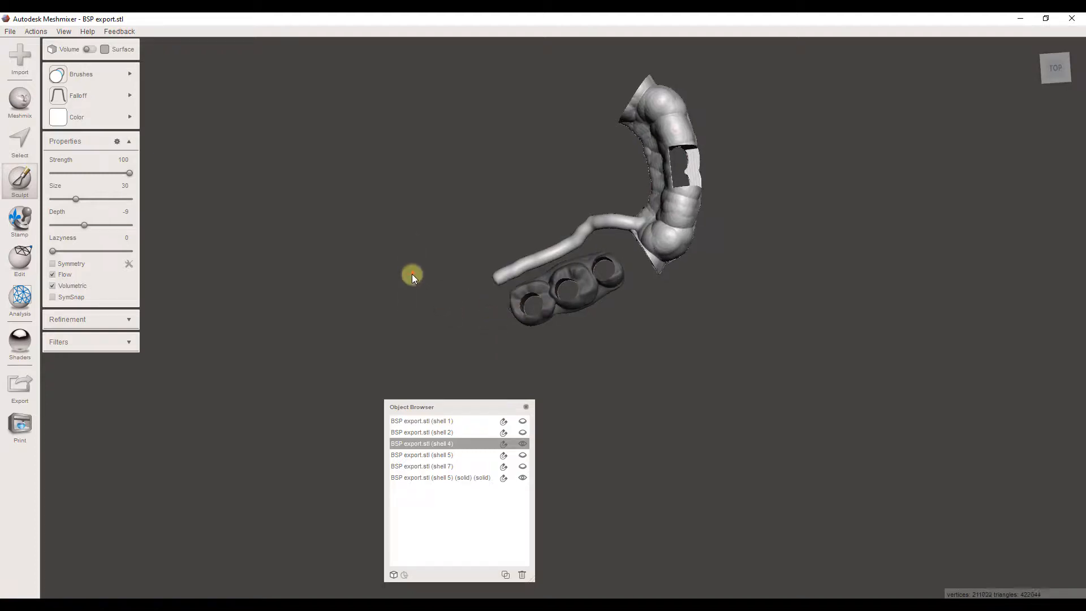
pyautogui.moveTo(430, 285); pyautogui.dragTo(499, 264, button='right')
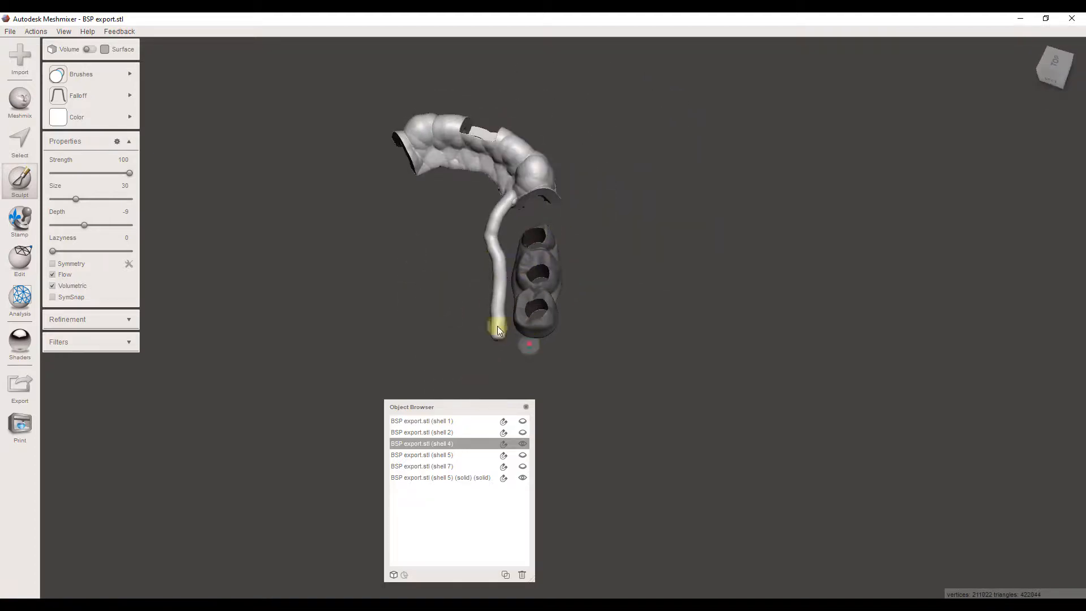
# Add a cylinder primitive as a separate object beside the splint and start transforming it.
pyautogui.moveTo(494, 322); pyautogui.dragTo(373, 296, button='right')
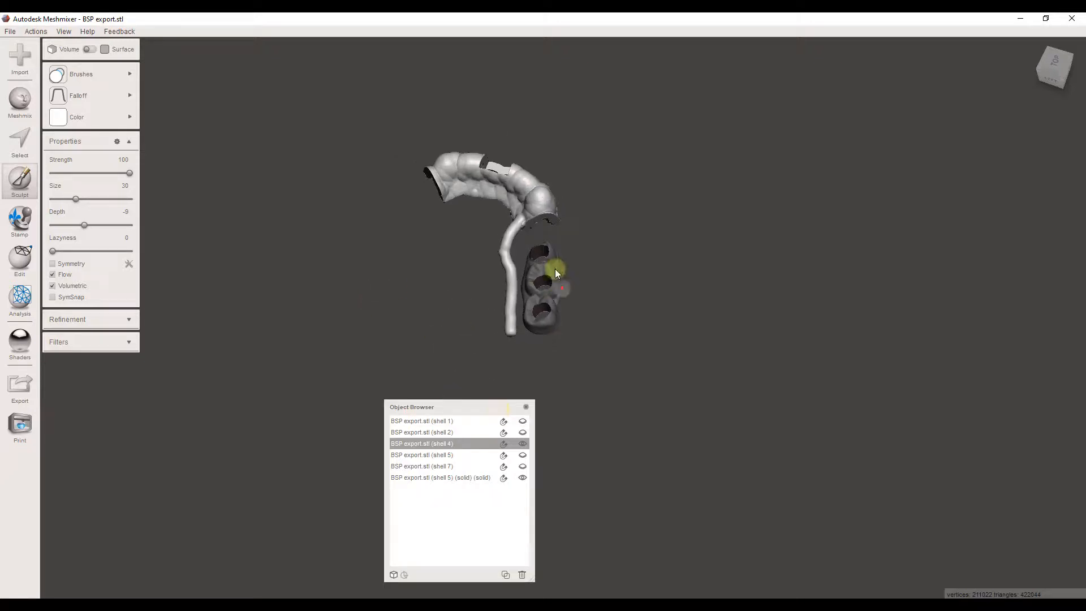
pyautogui.click(18, 102)
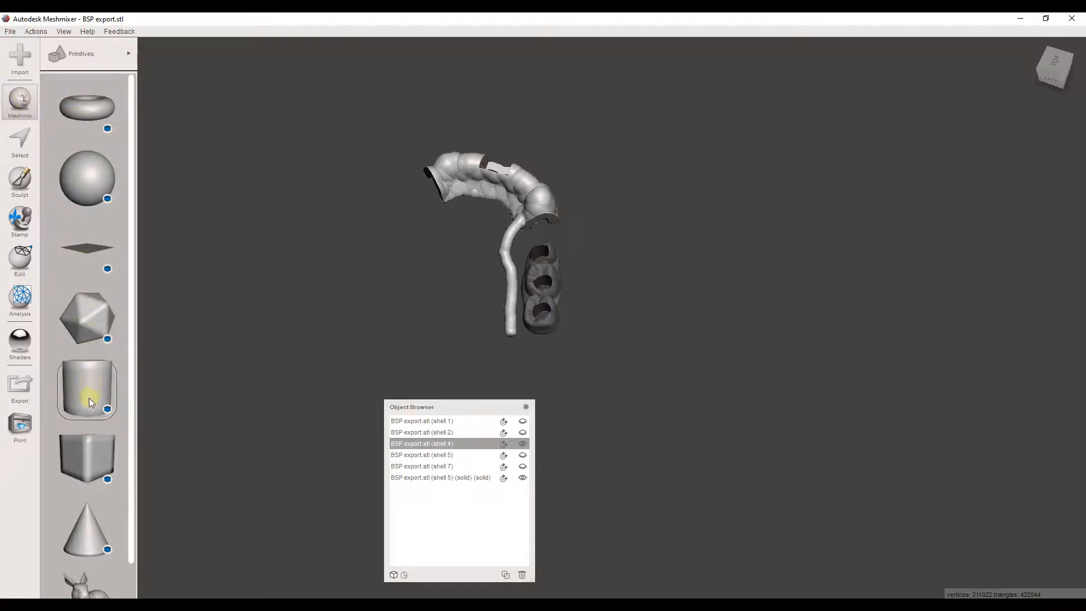
pyautogui.scroll(-1, 90, 398)
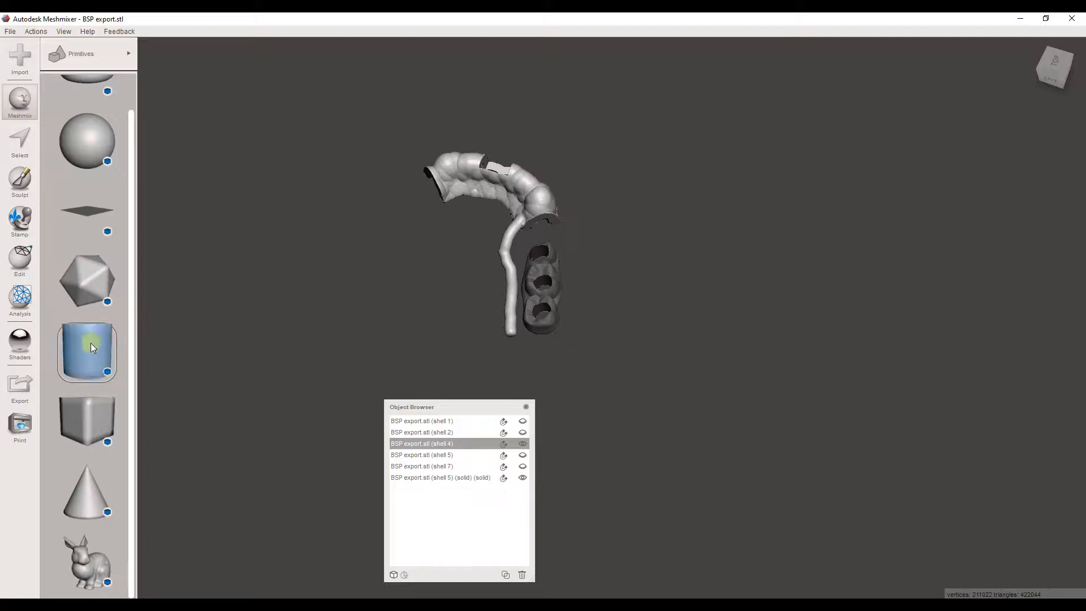
pyautogui.moveTo(80, 352); pyautogui.dragTo(294, 319)
pyautogui.moveTo(317, 230); pyautogui.dragTo(320, 225)
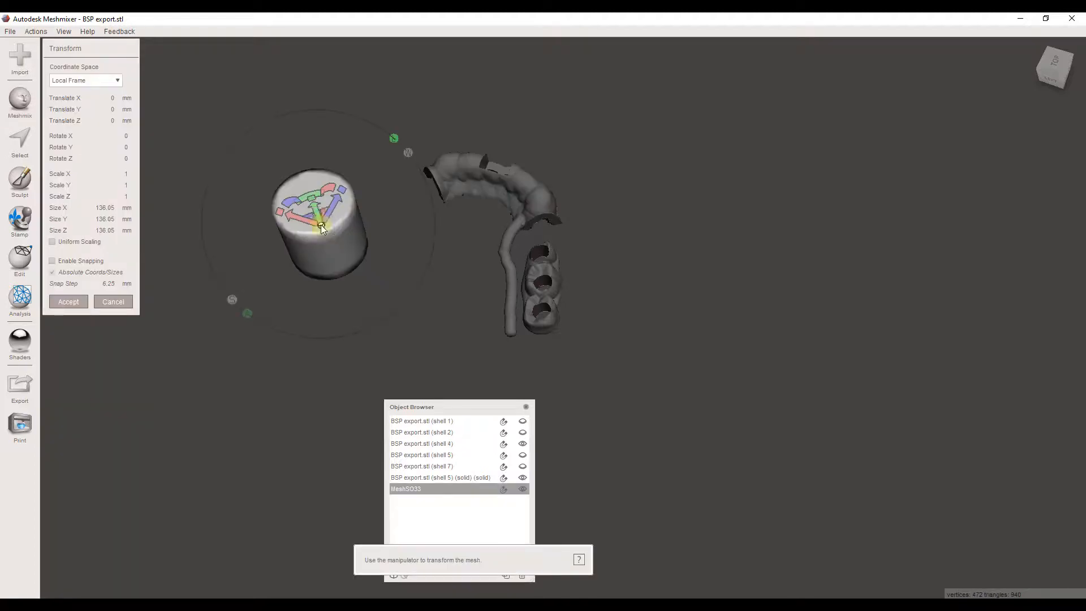
# Move the cylinder across and up toward the teeth and rotate it about its upright axis.
pyautogui.moveTo(337, 224)
pyautogui.mouseDown(button='right')
pyautogui.moveTo(356, 195)
pyautogui.moveTo(324, 222)
pyautogui.moveTo(249, 177)
pyautogui.moveTo(289, 217)
pyautogui.moveTo(333, 212)
pyautogui.mouseUp(button='right')
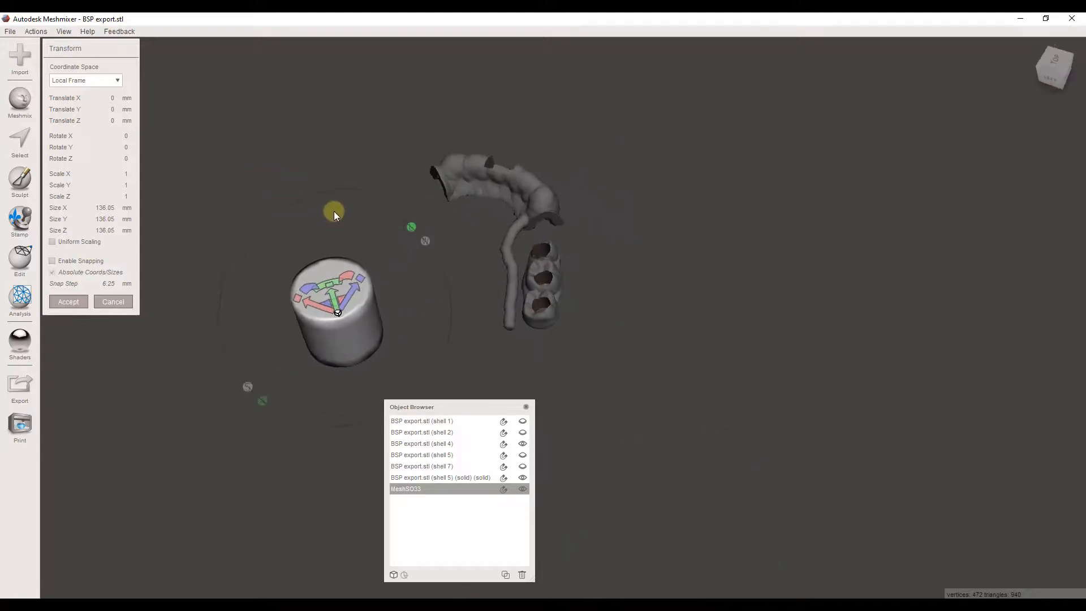
pyautogui.moveTo(328, 300); pyautogui.dragTo(561, 304)
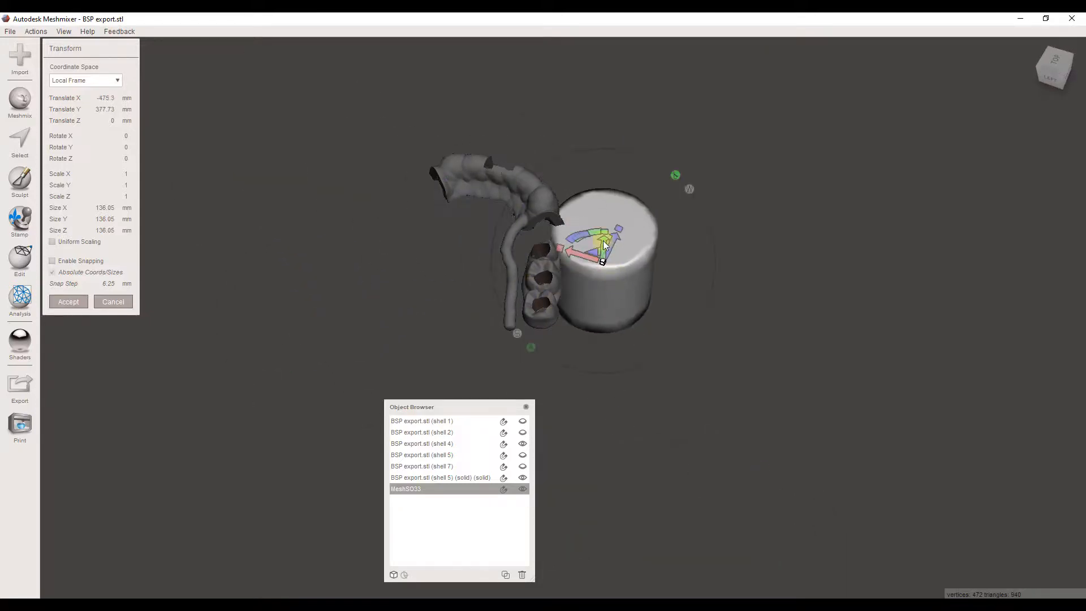
pyautogui.moveTo(603, 244); pyautogui.dragTo(606, 310)
pyautogui.moveTo(678, 291); pyautogui.dragTo(500, 170)
pyautogui.moveTo(733, 201)
pyautogui.mouseDown(button='right')
pyautogui.moveTo(717, 220)
pyautogui.moveTo(728, 219)
pyautogui.mouseUp(button='right')
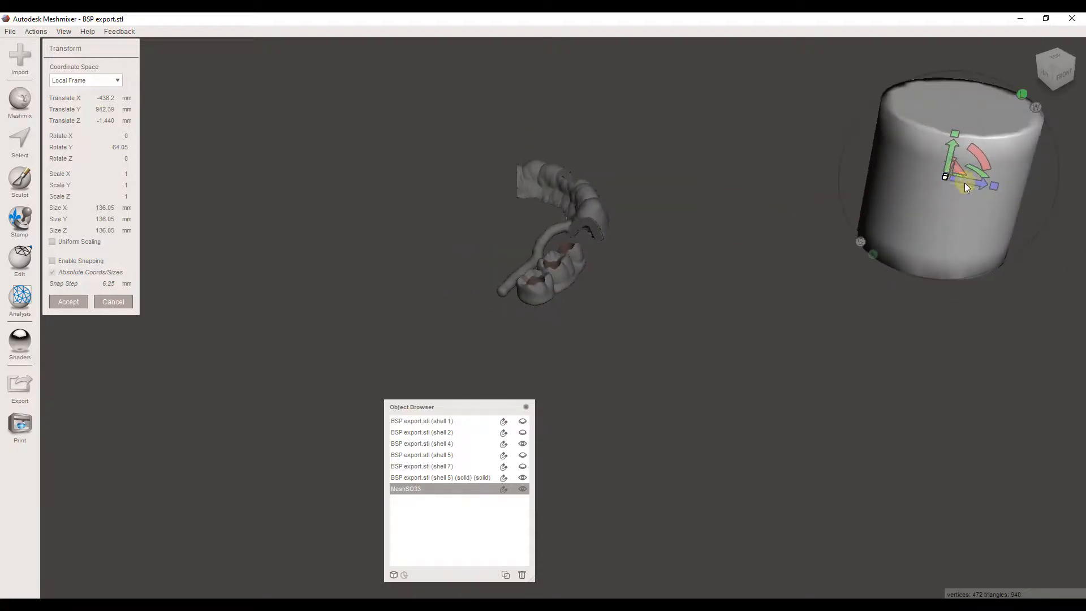
pyautogui.moveTo(983, 174); pyautogui.dragTo(557, 268)
pyautogui.moveTo(520, 355); pyautogui.dragTo(592, 371, button='right')
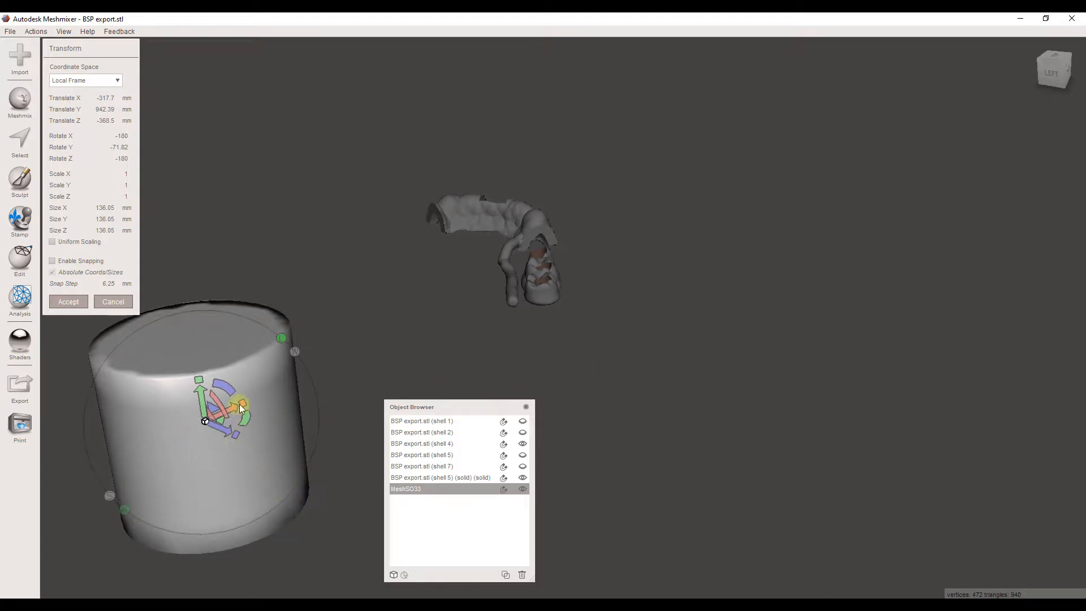
# Shift the cylinder along its axes from several sides until it is centred over the splint and teeth in plan.
pyautogui.moveTo(239, 404); pyautogui.dragTo(421, 333)
pyautogui.moveTo(379, 297); pyautogui.dragTo(368, 219)
pyautogui.moveTo(369, 219); pyautogui.dragTo(396, 366, button='right')
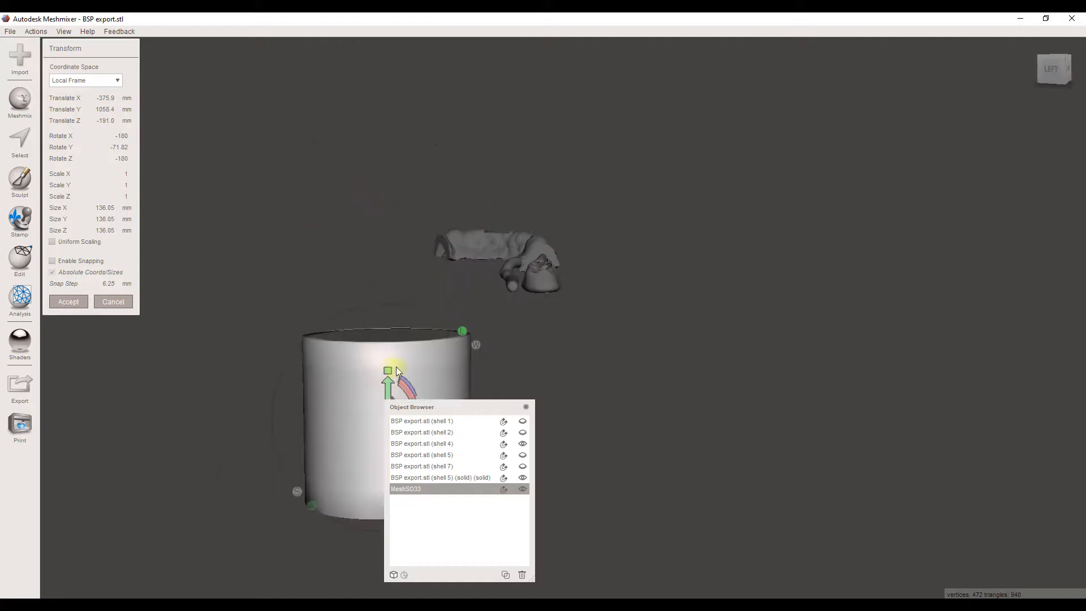
pyautogui.moveTo(388, 382); pyautogui.dragTo(773, 171)
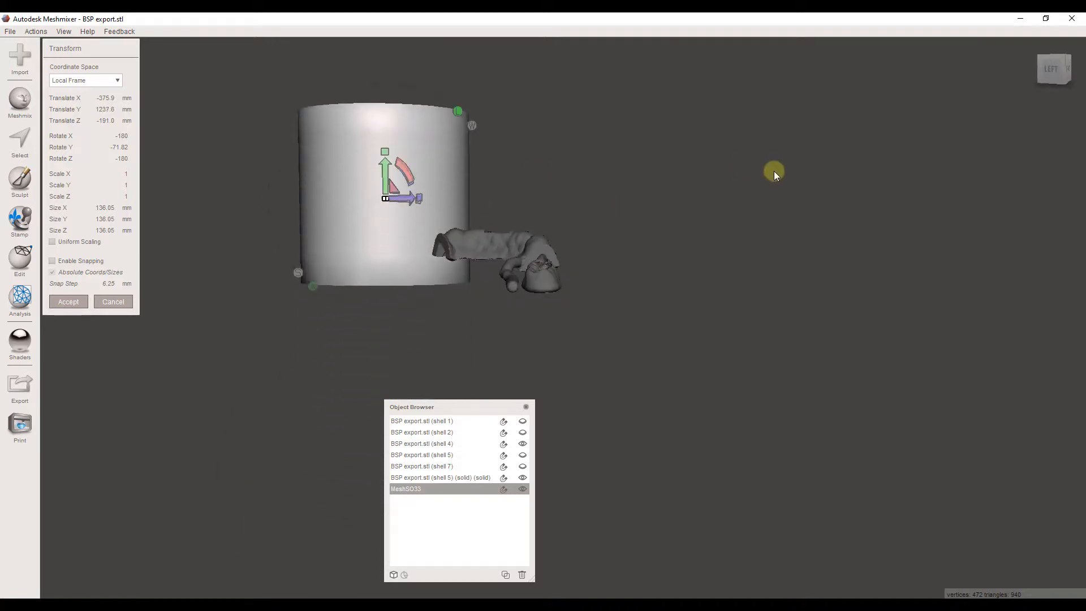
pyautogui.moveTo(773, 171); pyautogui.dragTo(921, 344, button='right')
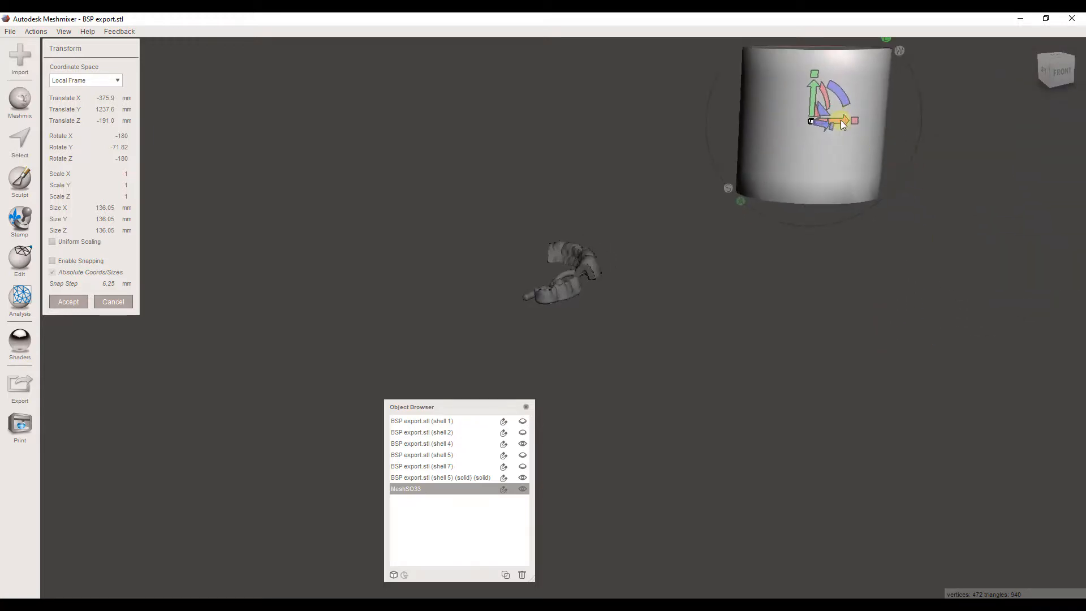
pyautogui.moveTo(840, 120); pyautogui.dragTo(407, 233)
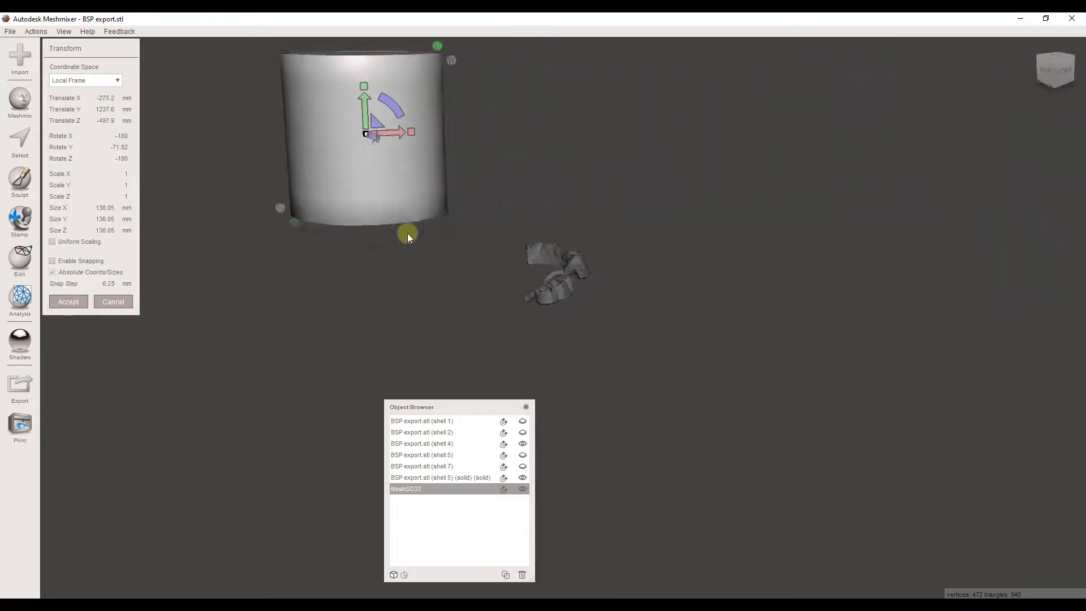
pyautogui.moveTo(407, 233); pyautogui.dragTo(419, 217, button='right')
pyautogui.moveTo(193, 205); pyautogui.dragTo(545, 285)
pyautogui.moveTo(520, 168); pyautogui.dragTo(503, 368)
# Resize the cylinder to 2 mm in X, 10 mm in Y and 2 mm in Z.
pyautogui.moveTo(674, 330); pyautogui.dragTo(606, 427, button='right')
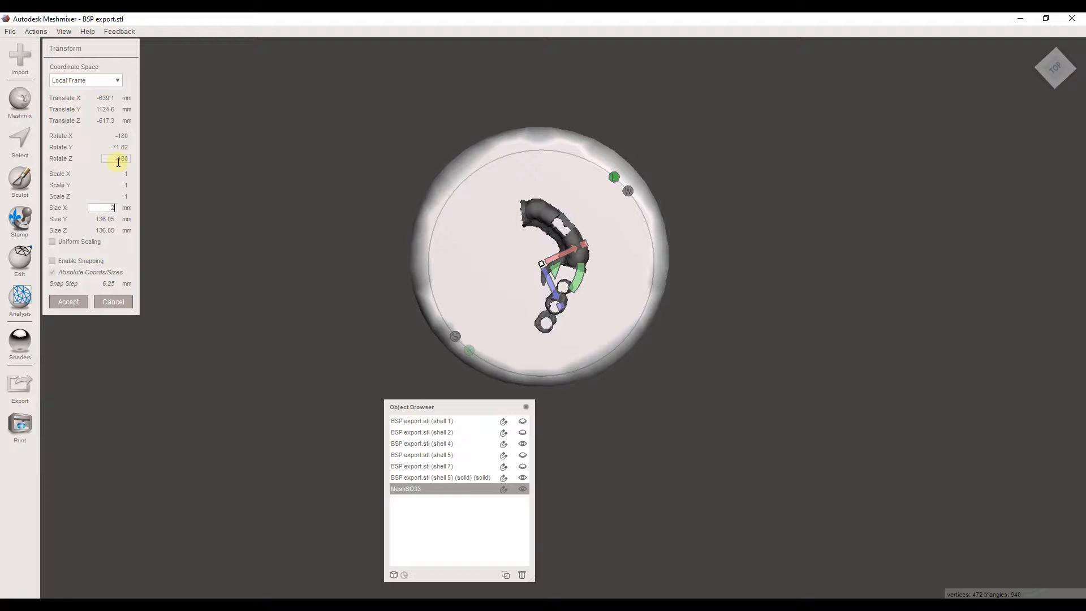
pyautogui.press('Tab')
pyautogui.write('1')
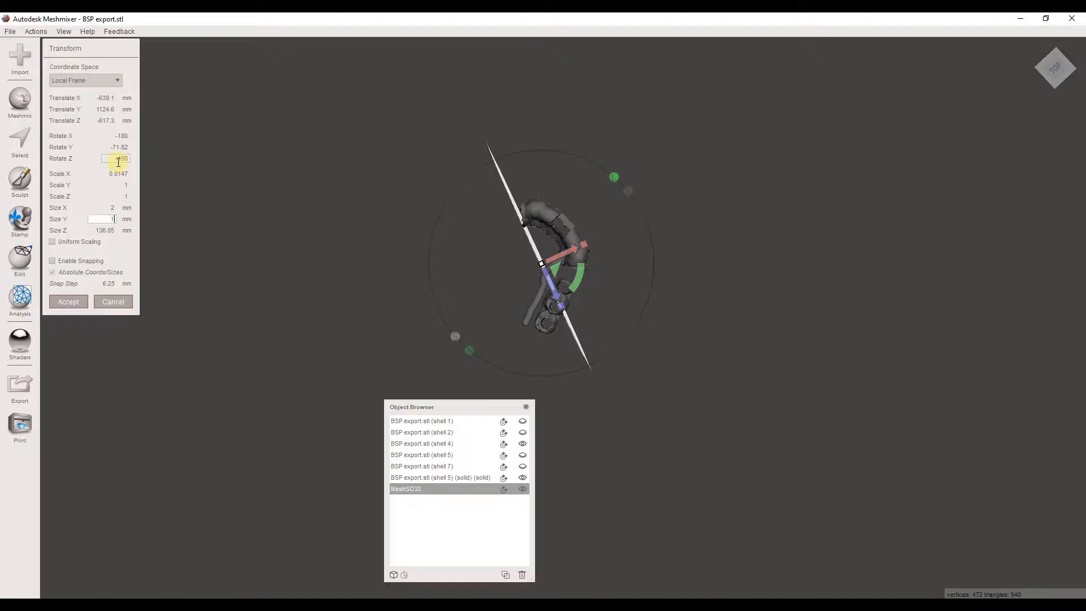
pyautogui.write('0')
pyautogui.press('Tab')
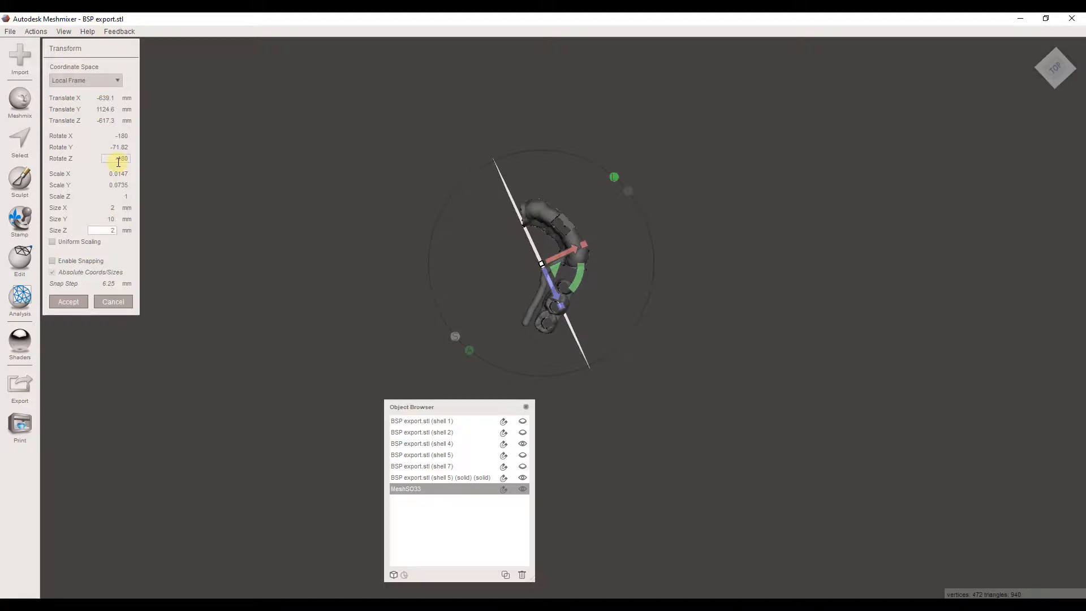
pyautogui.press('Tab')
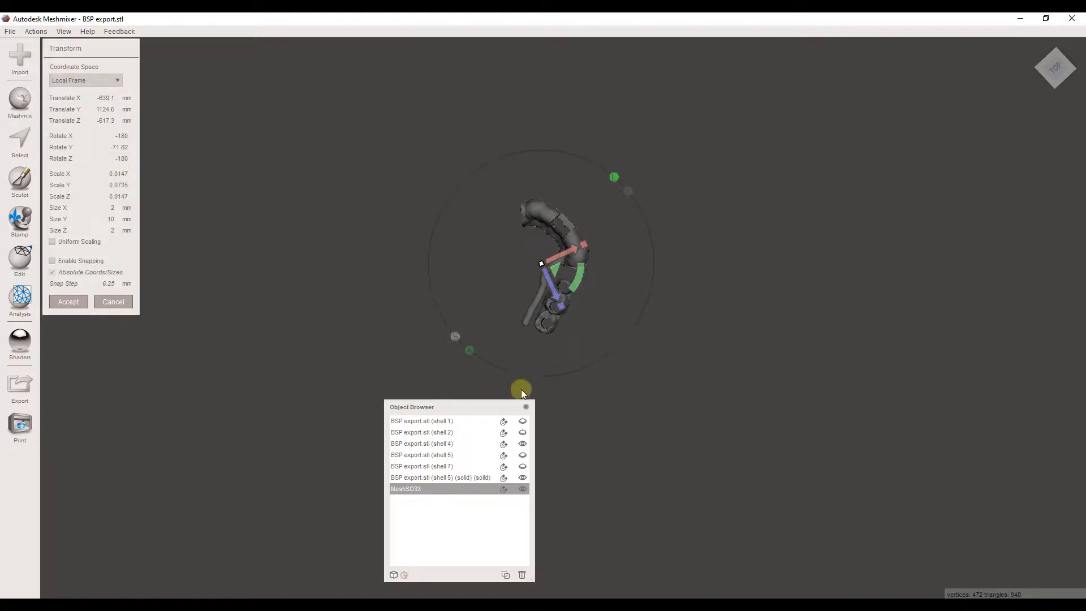
# Raise the thin cylinder to the level of the splint and teeth and rotate it about its upright axis.
pyautogui.moveTo(535, 323); pyautogui.dragTo(560, 411, button='right')
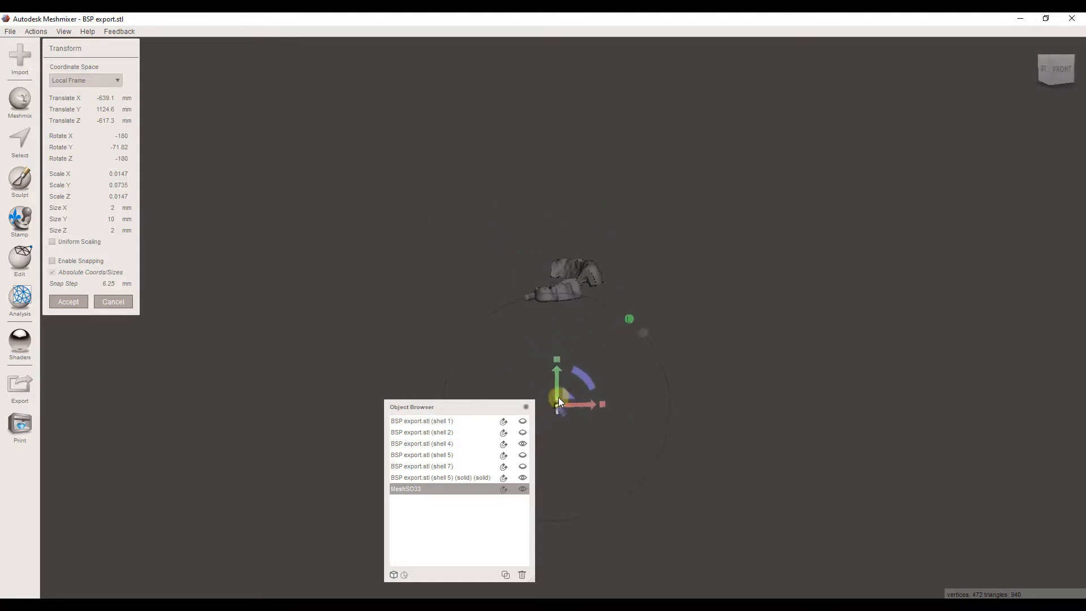
pyautogui.moveTo(557, 397); pyautogui.dragTo(557, 273)
pyautogui.scroll(5, 538, 301)
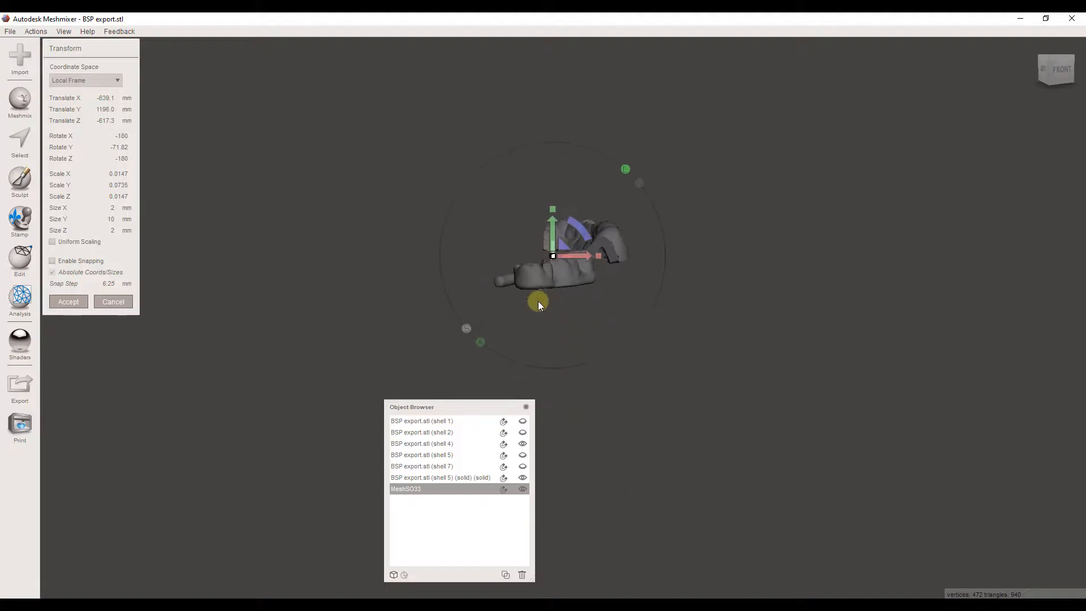
pyautogui.scroll(4, 538, 301)
pyautogui.moveTo(538, 300); pyautogui.dragTo(399, 179, button='right')
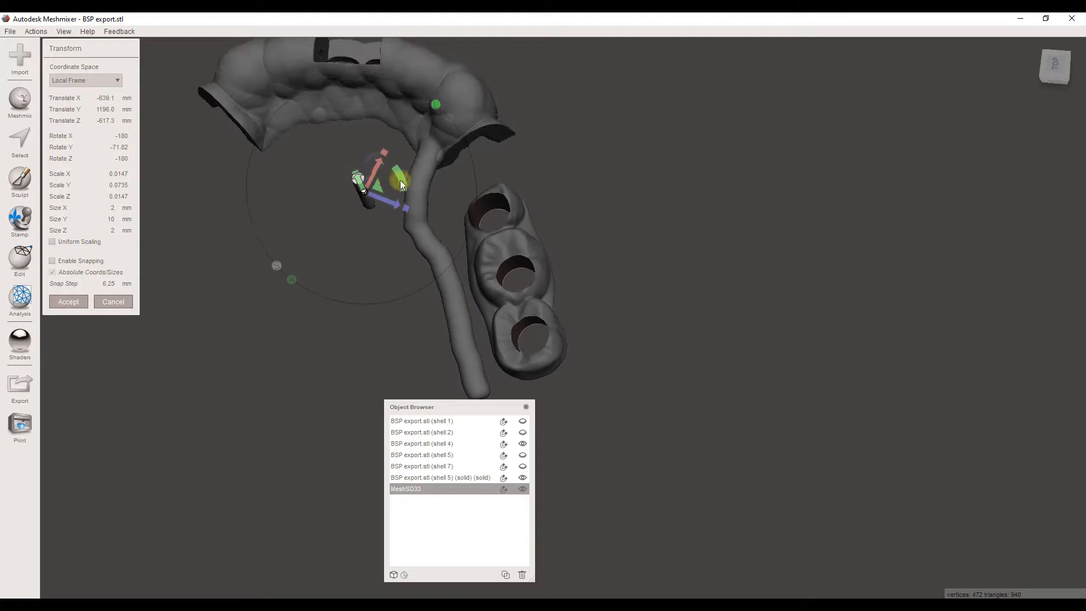
pyautogui.click(401, 187)
pyautogui.moveTo(401, 187); pyautogui.dragTo(338, 386)
# Lay the cylinder horizontally between the bar's free end and the rear molar, shortening it to about 9.1 mm.
pyautogui.moveTo(338, 385); pyautogui.dragTo(356, 249, button='right')
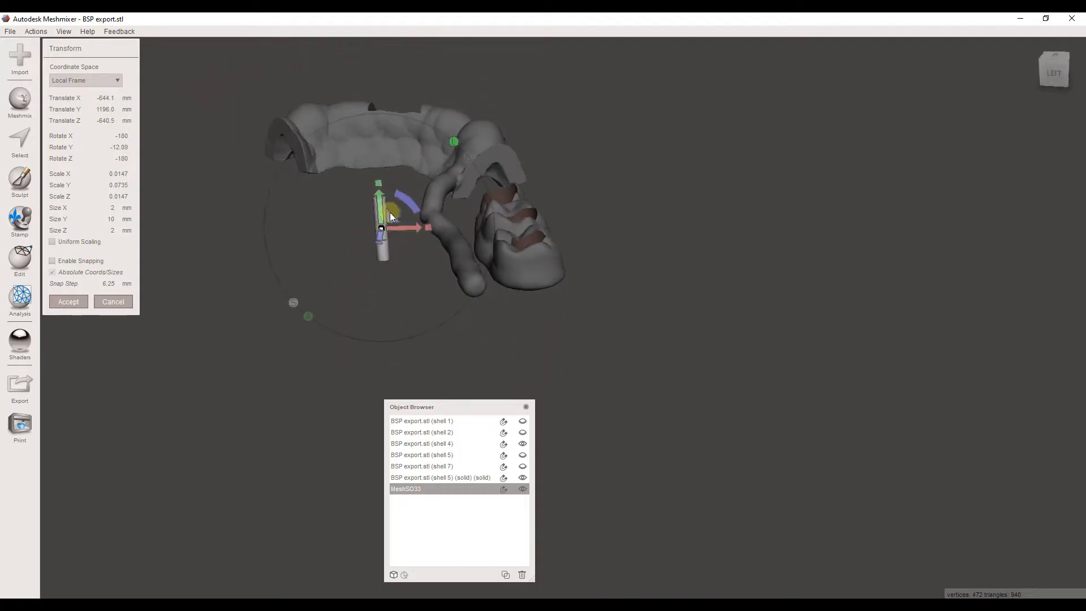
pyautogui.moveTo(407, 224); pyautogui.dragTo(508, 236)
pyautogui.moveTo(548, 314); pyautogui.dragTo(491, 341, button='right')
pyautogui.moveTo(476, 341); pyautogui.dragTo(510, 361)
pyautogui.moveTo(497, 371); pyautogui.dragTo(509, 212, button='right')
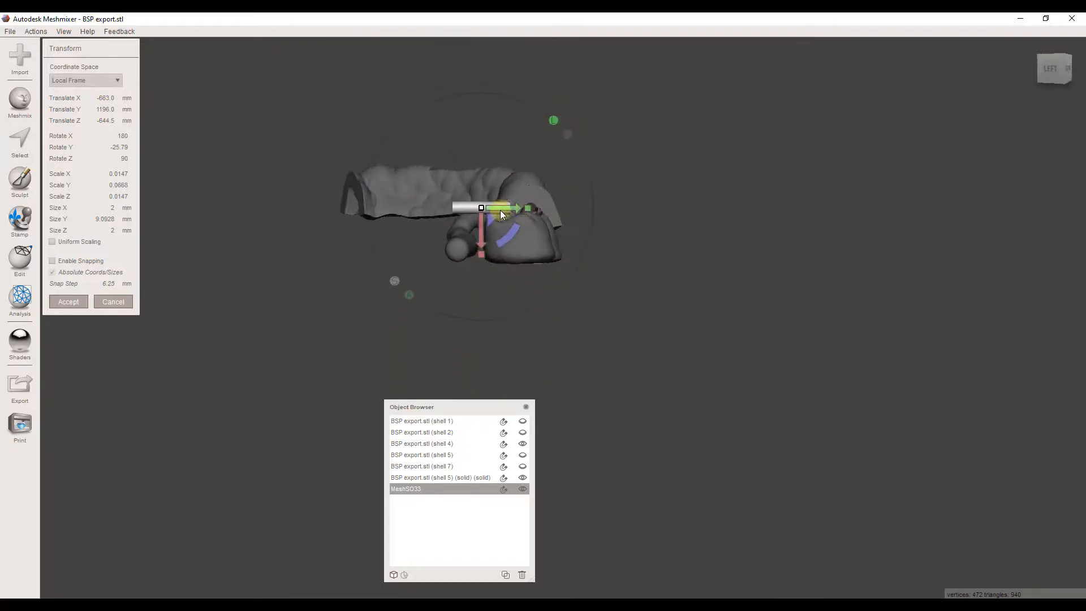
# Lower the rod about 6 mm so it bridges the bar's end and the rear molar, and accept the transform.
pyautogui.moveTo(479, 228); pyautogui.dragTo(480, 266)
pyautogui.moveTo(481, 266); pyautogui.dragTo(531, 415, button='right')
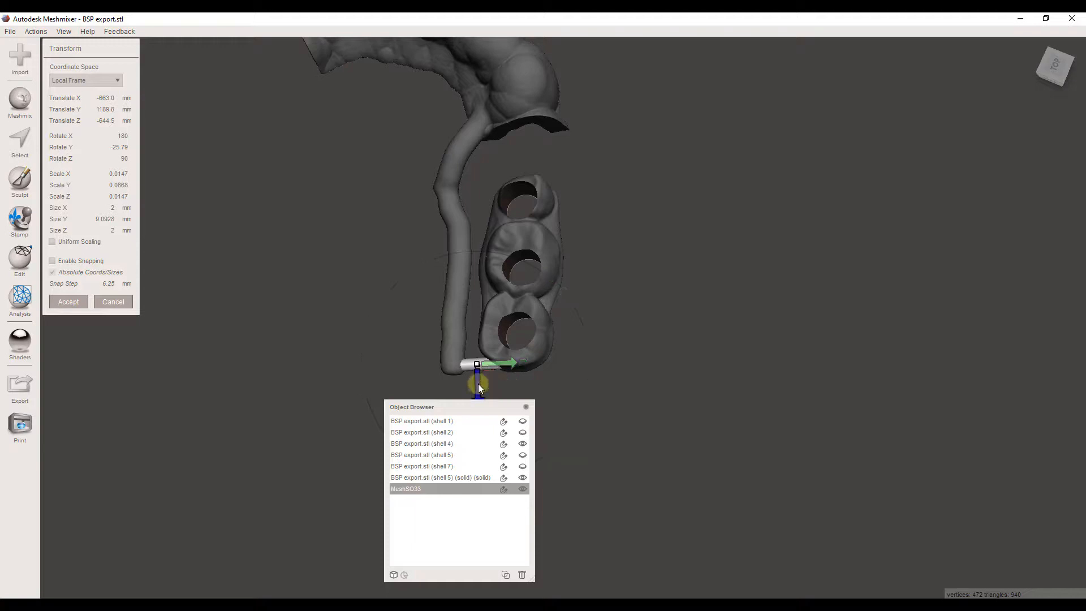
pyautogui.moveTo(479, 382); pyautogui.dragTo(479, 385)
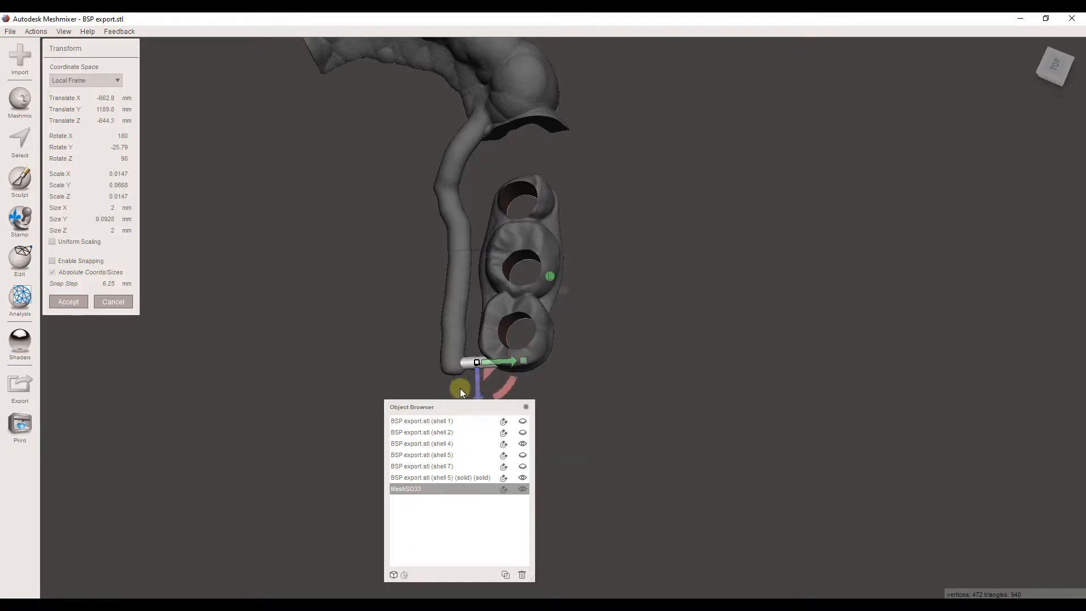
pyautogui.moveTo(460, 388); pyautogui.dragTo(418, 380, button='right')
pyautogui.click(67, 302)
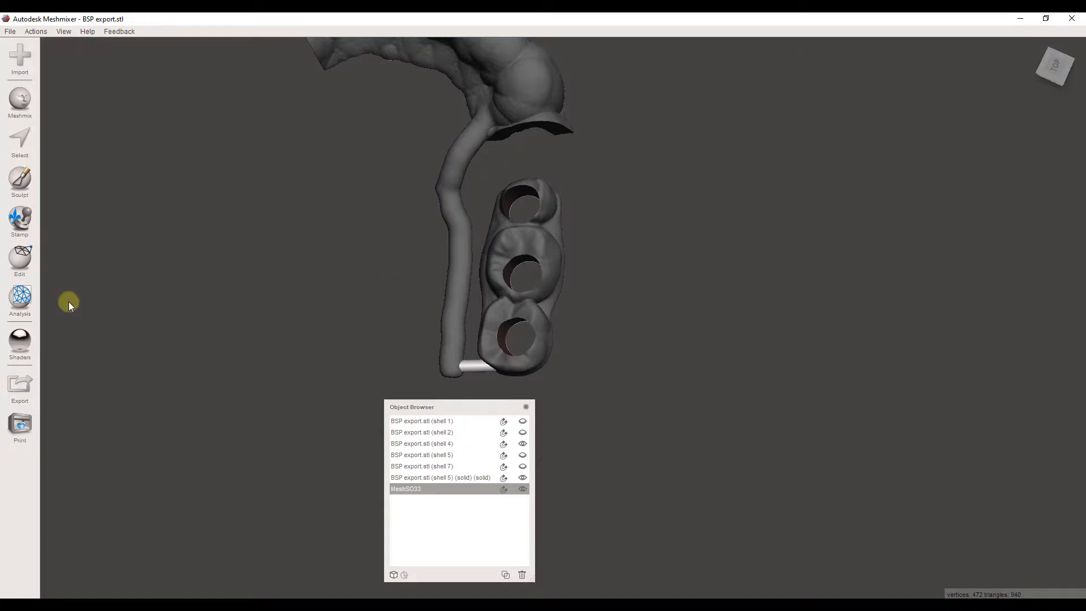
# Duplicate the connector rod and move the copy forward along the bar to between the rear and middle teeth.
pyautogui.click(20, 259)
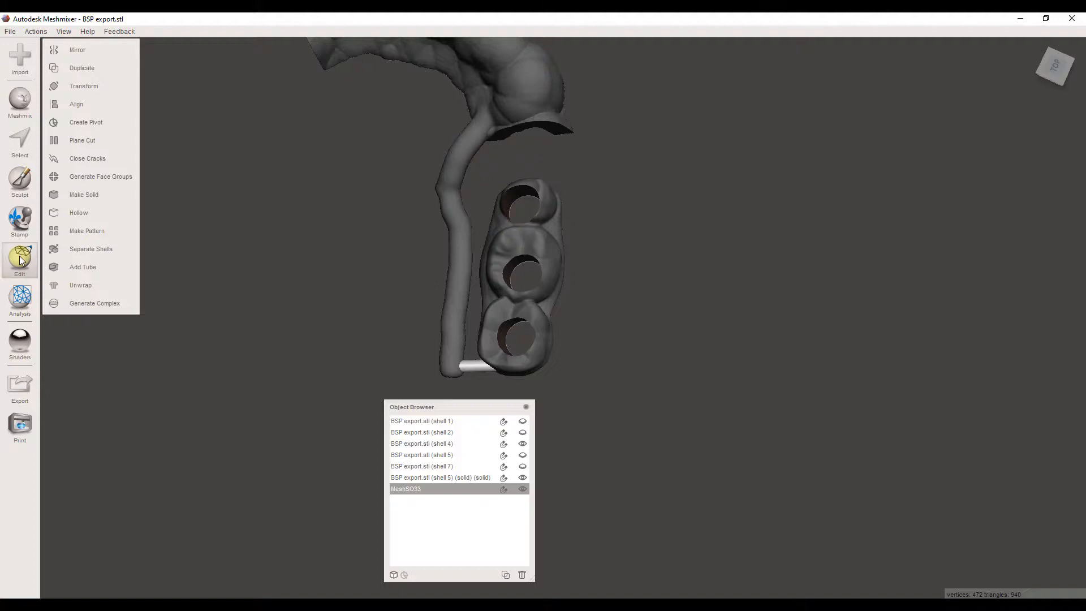
pyautogui.click(111, 68)
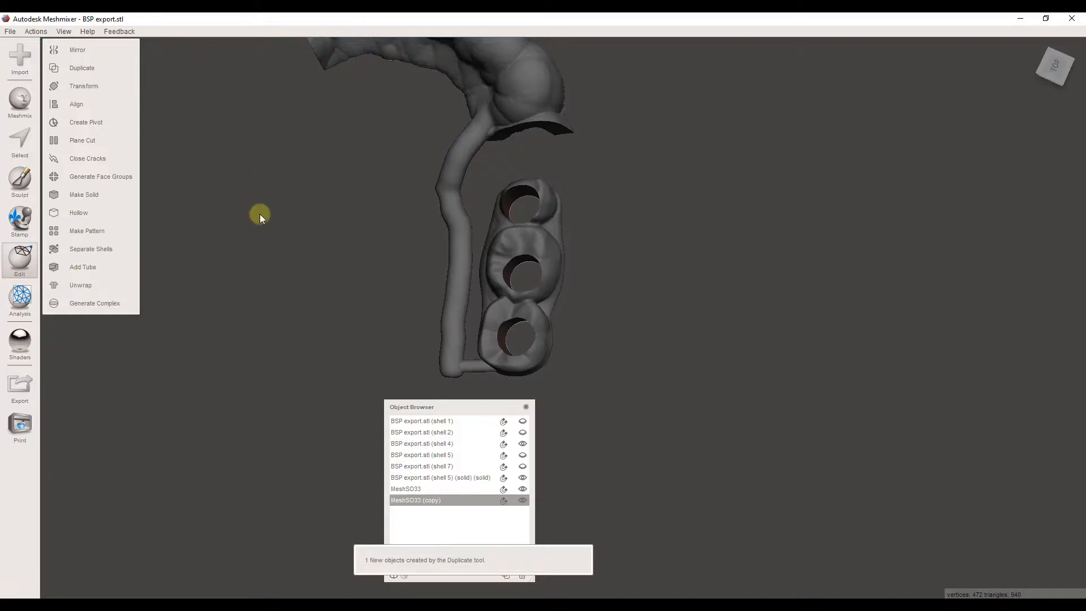
pyautogui.press('t')
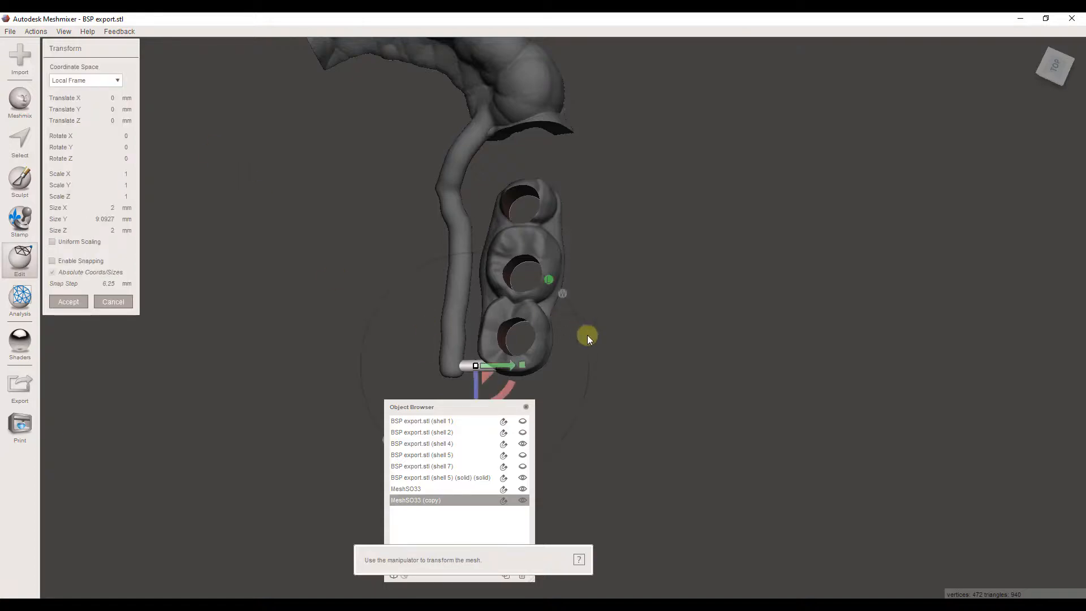
pyautogui.moveTo(587, 335); pyautogui.dragTo(524, 378, button='right')
pyautogui.moveTo(497, 387); pyautogui.dragTo(500, 334)
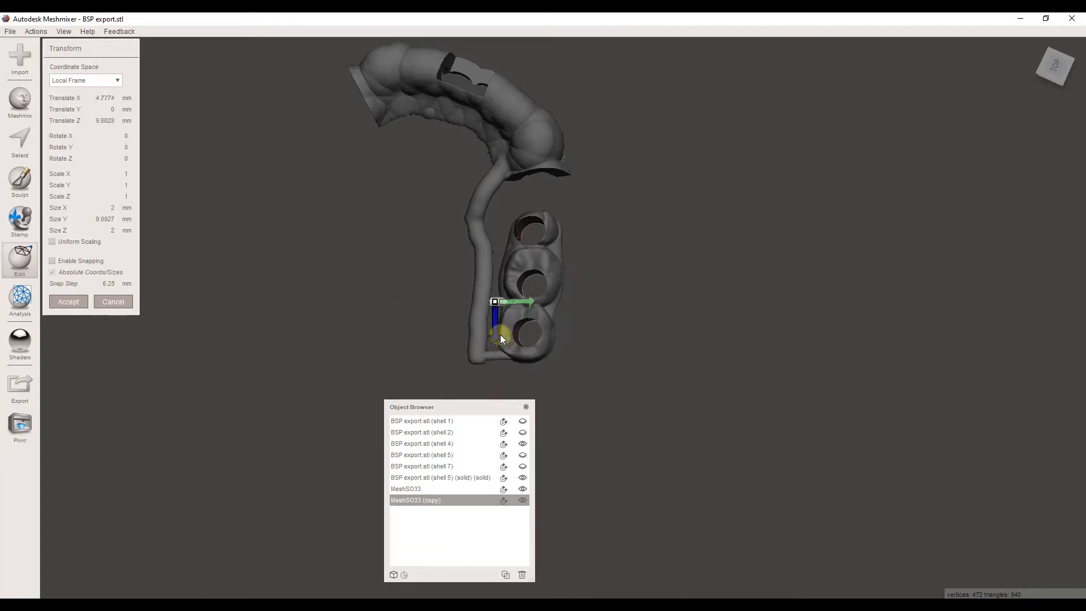
# Shorten the copied connector rod to about 8.9 mm and accept its placement.
pyautogui.moveTo(500, 334); pyautogui.dragTo(619, 186, button='right')
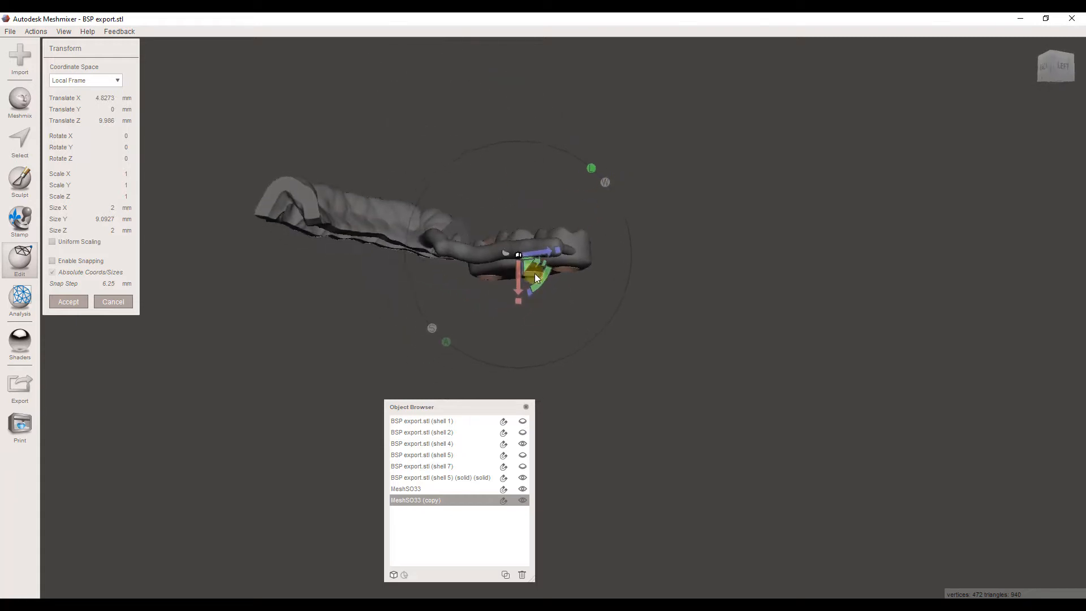
pyautogui.moveTo(550, 279); pyautogui.dragTo(622, 299, button='right')
pyautogui.moveTo(549, 269)
pyautogui.mouseDown()
pyautogui.moveTo(537, 266)
pyautogui.moveTo(558, 282)
pyautogui.mouseUp()
pyautogui.moveTo(557, 283); pyautogui.dragTo(532, 463, button='right')
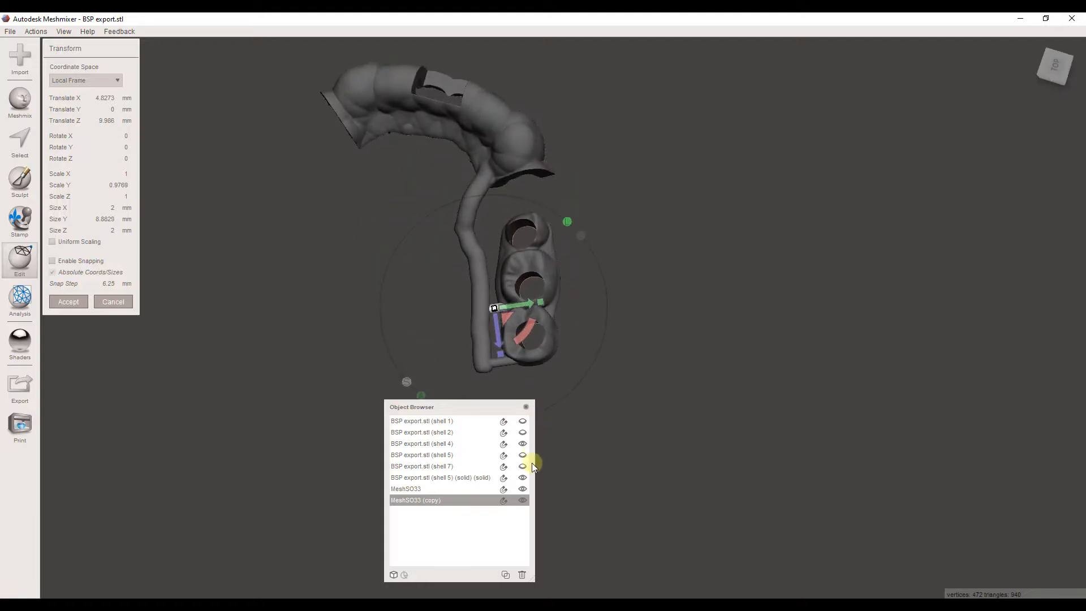
pyautogui.click(68, 302)
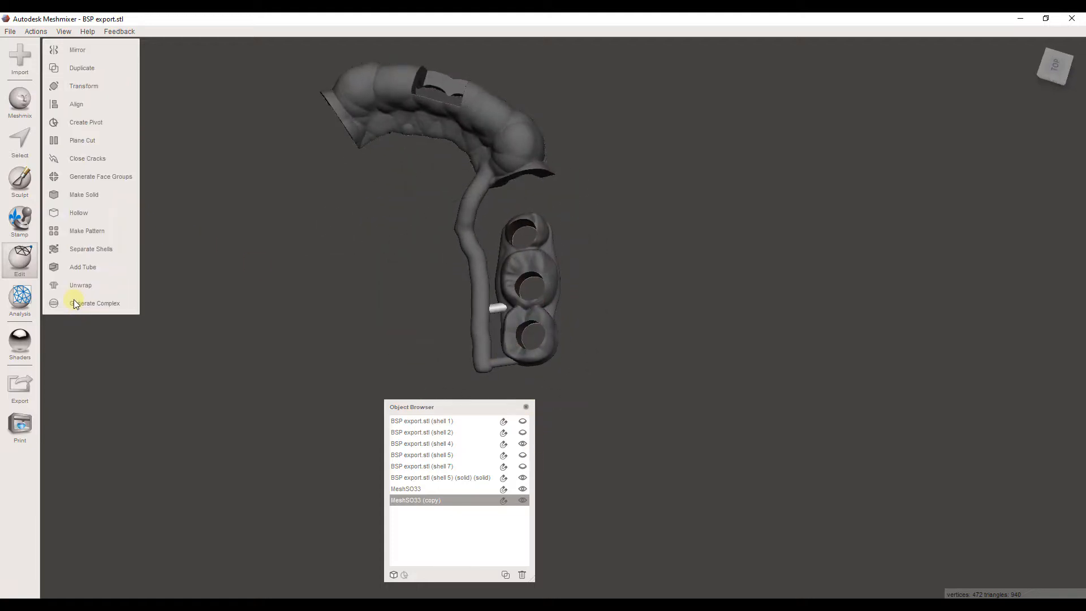
# Duplicate the second connector rod, move the copy forward to the front tooth, and rotate it about 4.5 degrees.
pyautogui.click(100, 69)
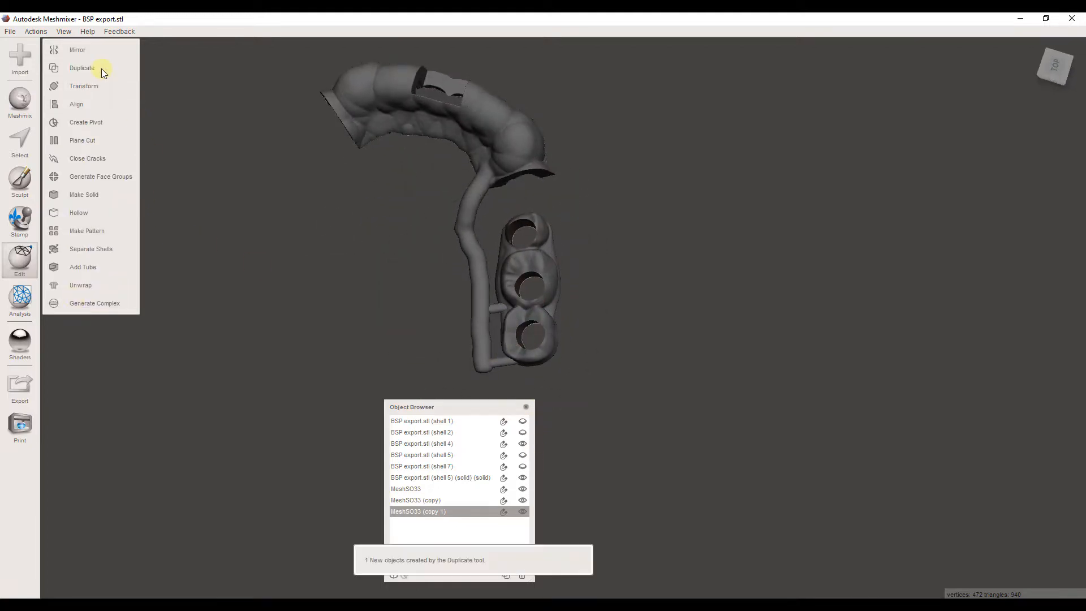
pyautogui.press('t')
pyautogui.moveTo(509, 350); pyautogui.dragTo(518, 272)
# Raise the third connector rod about 1.5 mm, accept its placement, and inspect the joined parts from the side.
pyautogui.moveTo(480, 295); pyautogui.dragTo(480, 145, button='right')
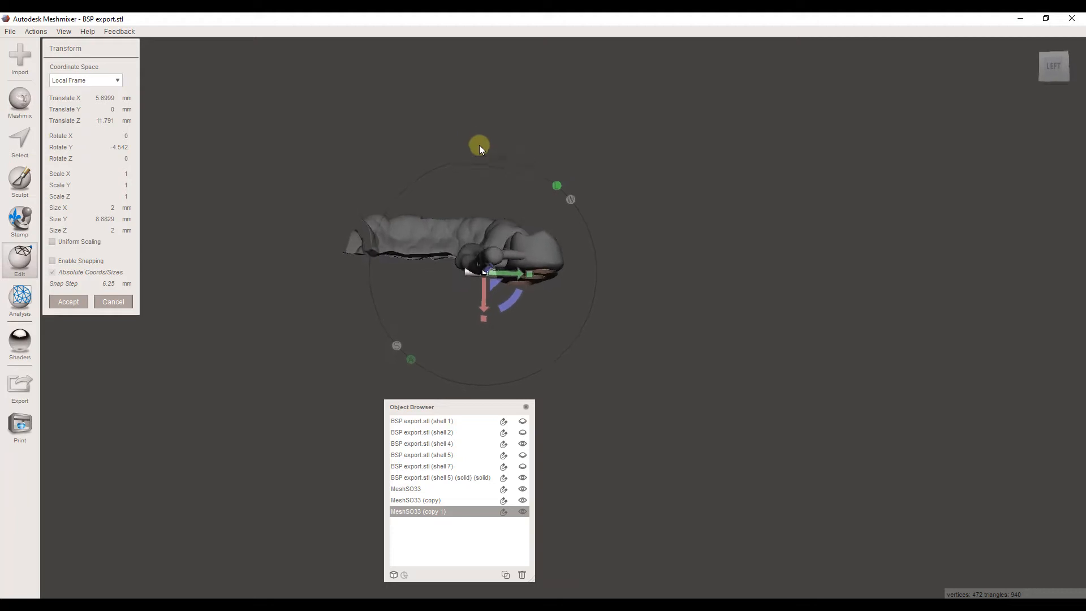
pyautogui.moveTo(485, 294); pyautogui.dragTo(484, 289)
pyautogui.moveTo(524, 271); pyautogui.dragTo(491, 427, button='right')
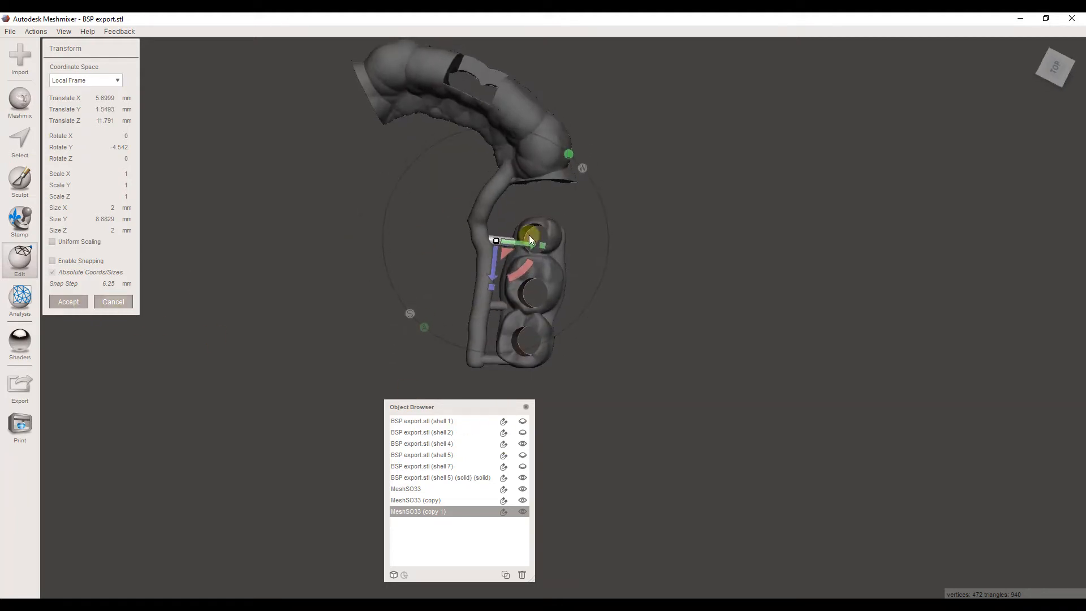
pyautogui.moveTo(657, 384); pyautogui.dragTo(322, 279, button='right')
pyautogui.click(68, 302)
pyautogui.moveTo(189, 386); pyautogui.dragTo(501, 359, button='right')
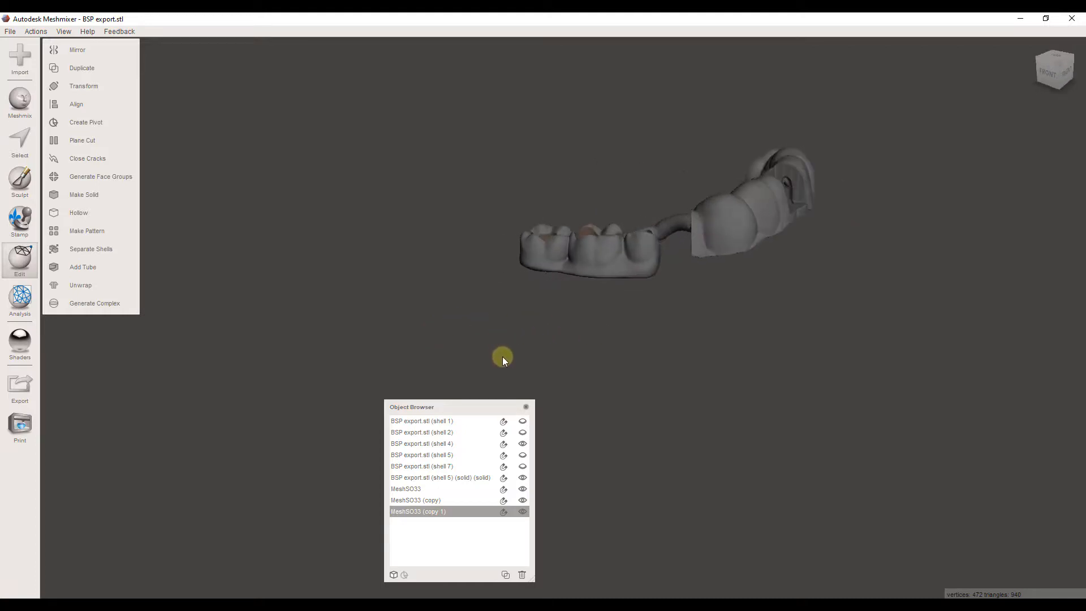
# Highlight the copied connector rods and inspect their fit between the bar and the teeth from several angles.
pyautogui.moveTo(620, 427); pyautogui.dragTo(581, 496, button='right')
pyautogui.keyDown('shift'); pyautogui.click(434, 500); pyautogui.keyUp('shift')
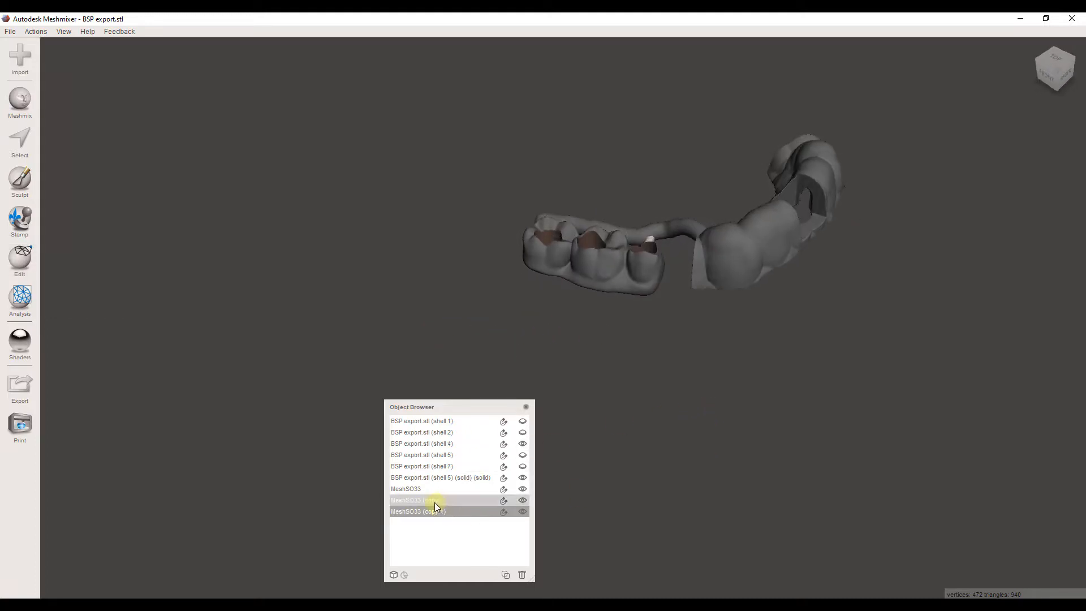
pyautogui.keyDown('shift'); pyautogui.click(463, 488); pyautogui.keyUp('shift')
pyautogui.moveTo(593, 390); pyautogui.dragTo(610, 256, button='right')
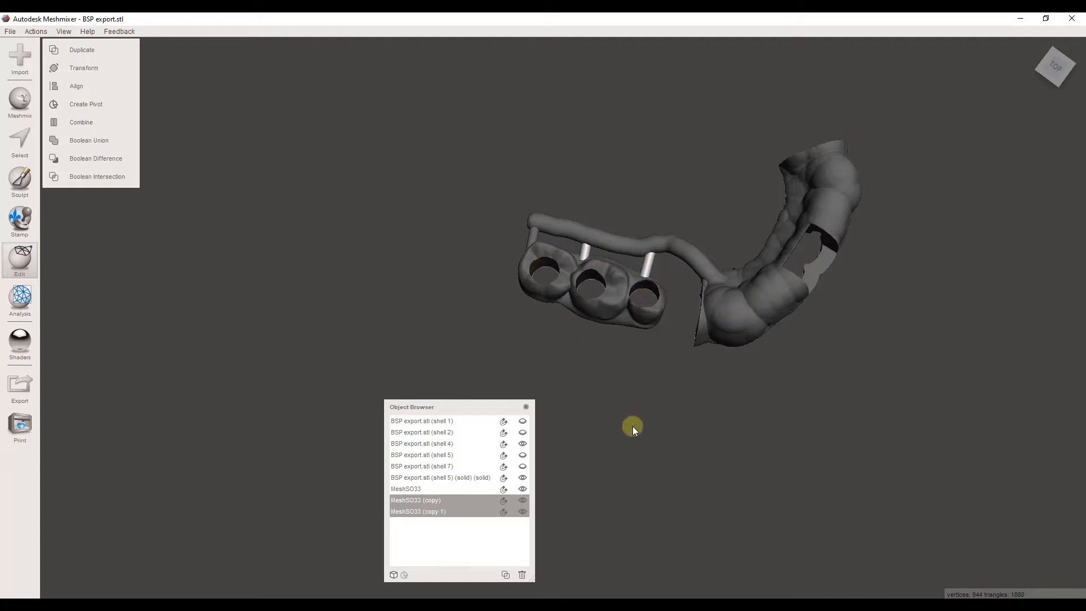
pyautogui.moveTo(632, 426); pyautogui.dragTo(642, 293, button='right')
pyautogui.moveTo(686, 327); pyautogui.dragTo(663, 241, button='right')
# Move the solid teeth -1 mm along the Y axis in the local frame and accept the placement.
pyautogui.click(584, 257)
pyautogui.moveTo(621, 482); pyautogui.dragTo(388, 337, button='right')
pyautogui.moveTo(809, 376); pyautogui.dragTo(793, 381, button='right')
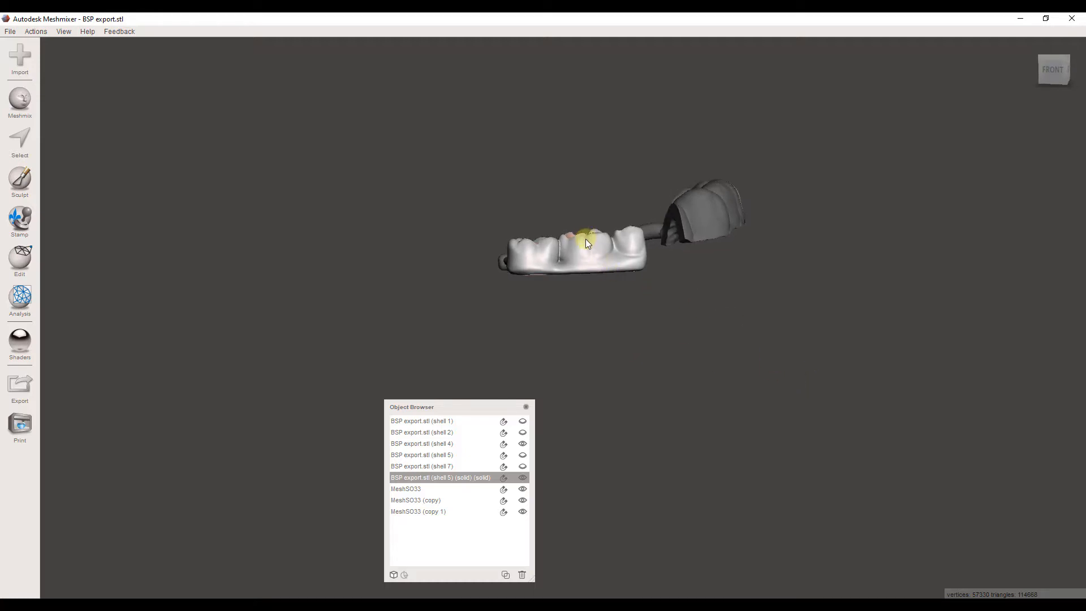
pyautogui.hotkey('ctrl', 't')
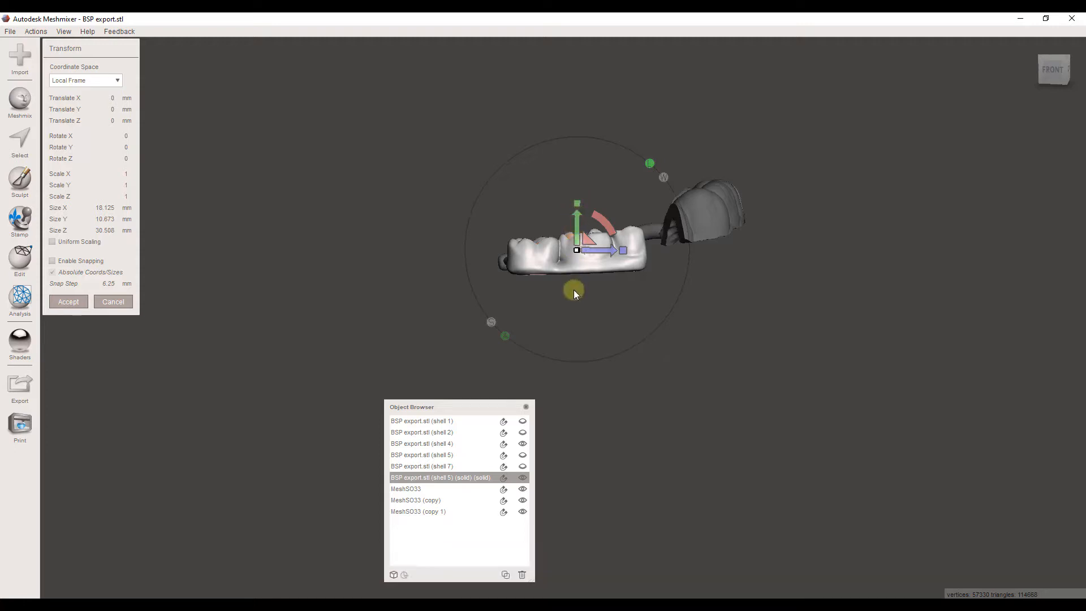
pyautogui.scroll(3, 683, 258)
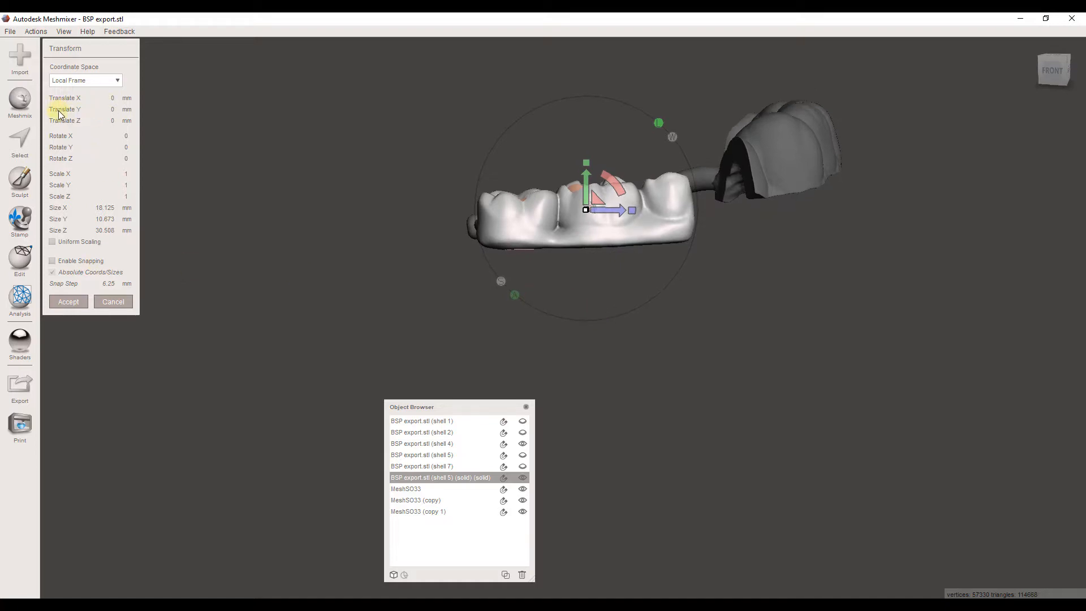
pyautogui.click(128, 111)
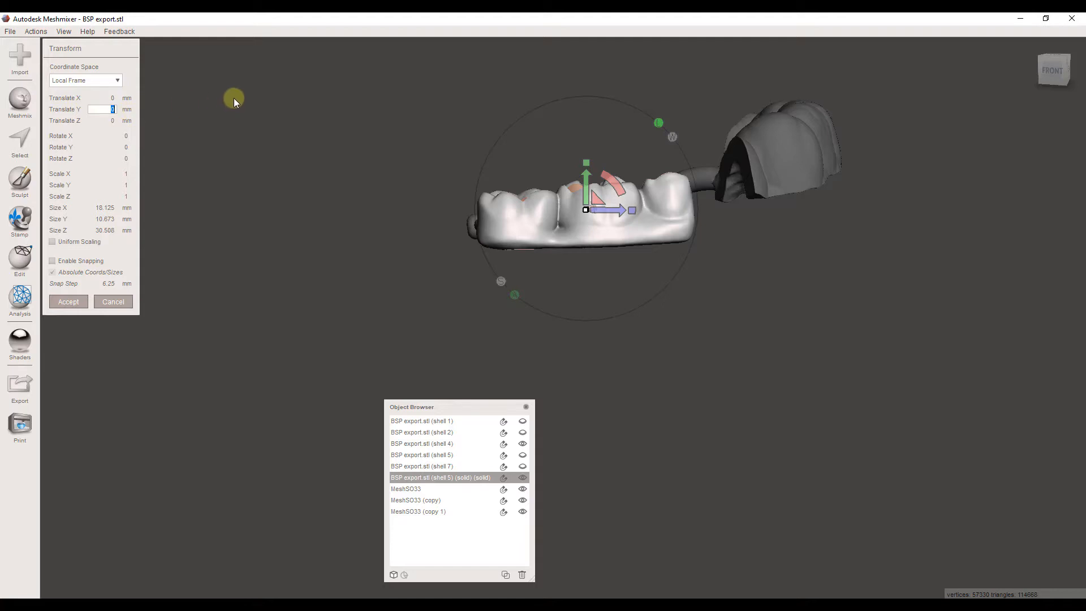
pyautogui.write('-1')
pyautogui.press('Return')
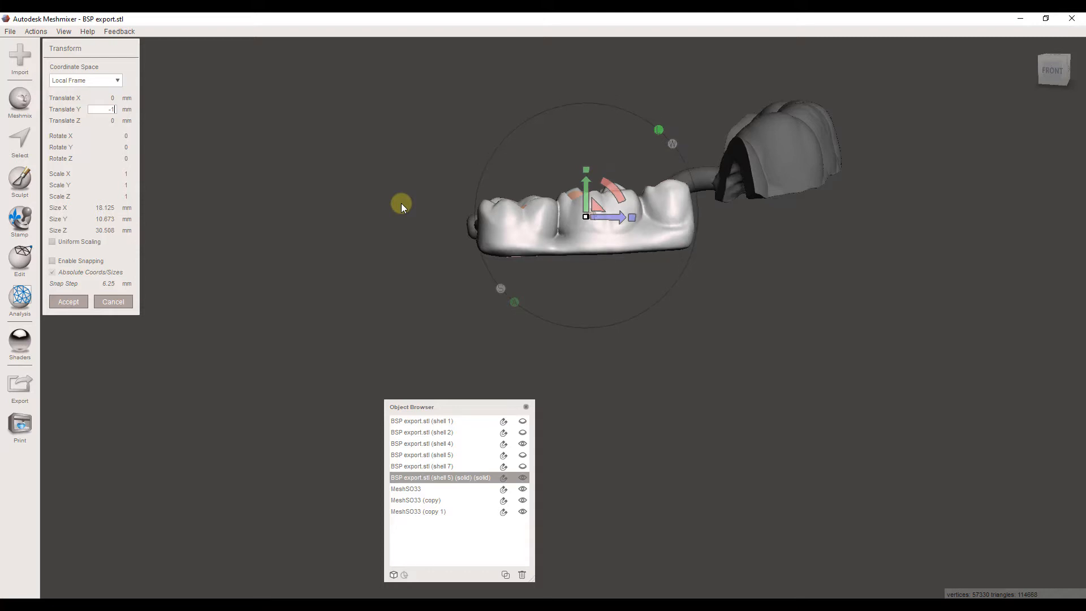
pyautogui.click(68, 301)
# Combine the splint with its bar, the solid teeth and all three connector rods into one object.
pyautogui.moveTo(324, 425); pyautogui.dragTo(467, 316, button='right')
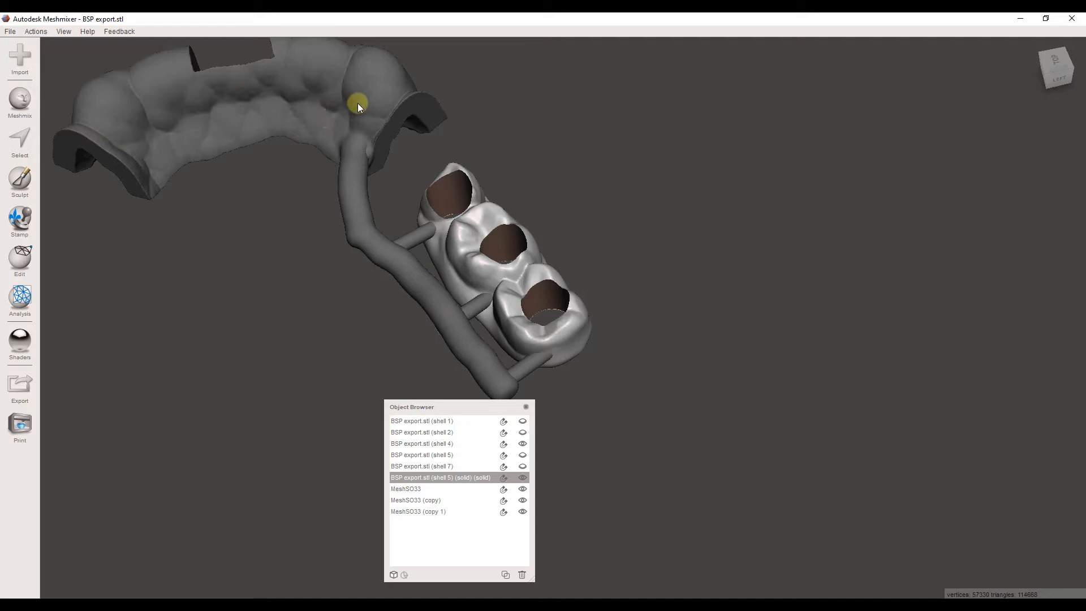
pyautogui.scroll(-3, 252, 467)
pyautogui.moveTo(248, 463); pyautogui.dragTo(455, 524, button='right')
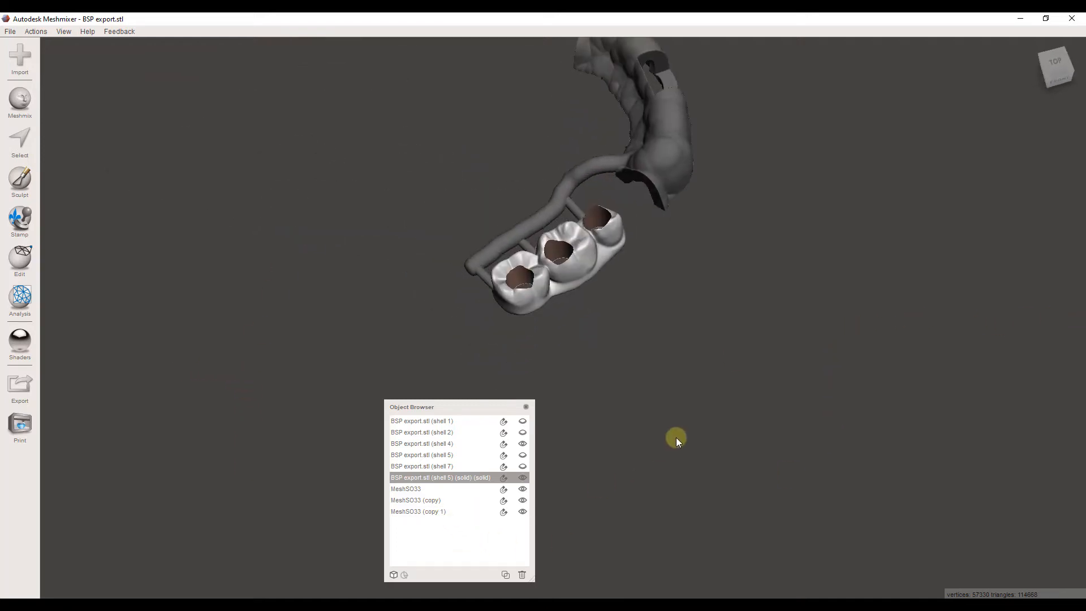
pyautogui.scroll(-3, 704, 396)
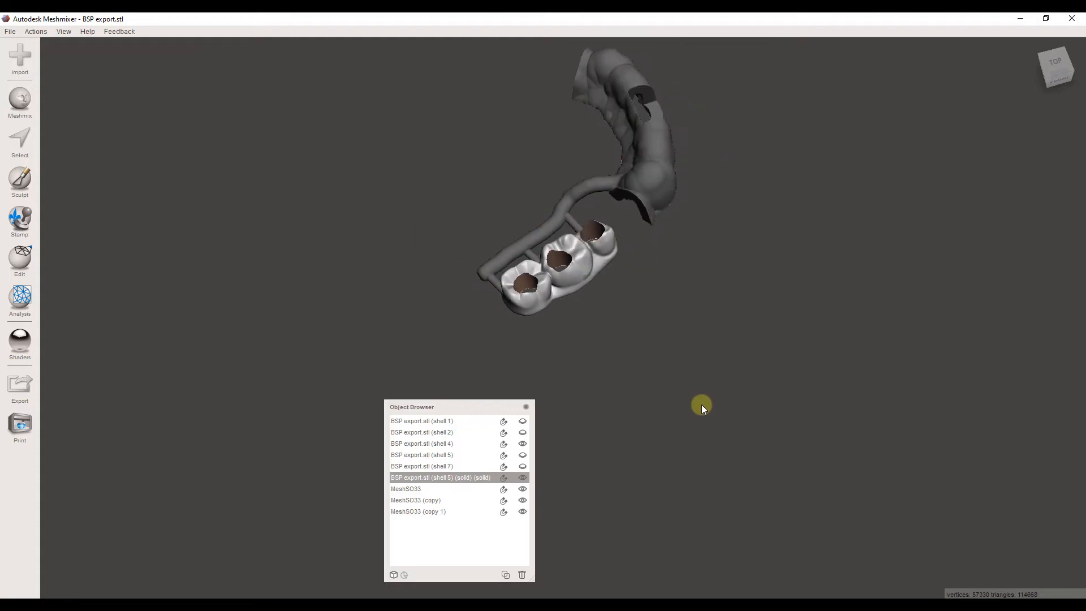
pyautogui.click(426, 444)
pyautogui.keyDown('shift'); pyautogui.click(424, 476); pyautogui.keyUp('shift')
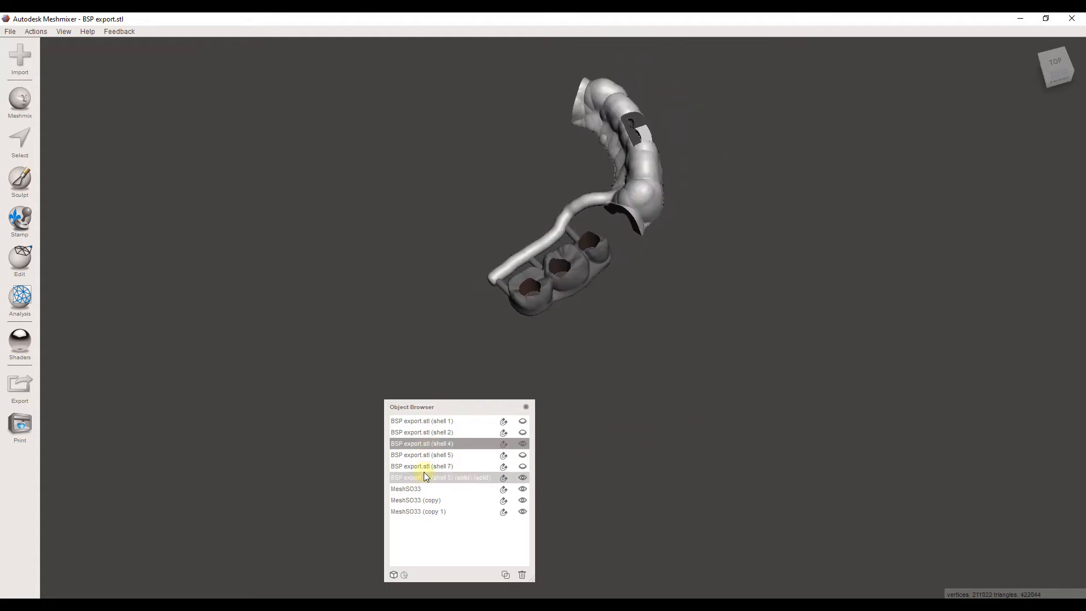
pyautogui.keyDown('shift'); pyautogui.click(417, 487); pyautogui.keyUp('shift')
pyautogui.keyDown('shift'); pyautogui.click(411, 500); pyautogui.keyUp('shift')
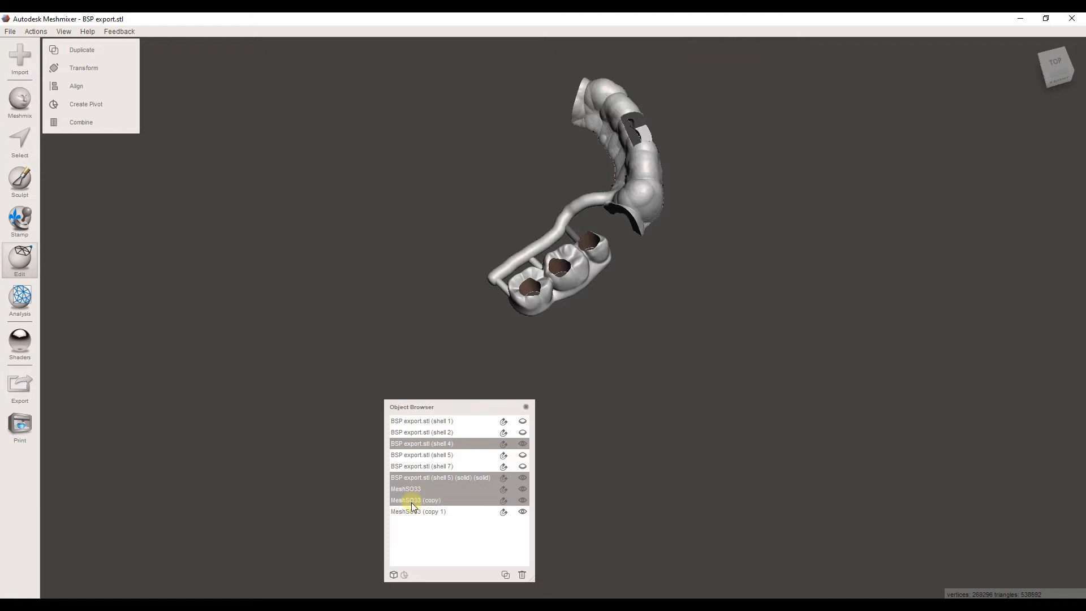
pyautogui.keyDown('shift'); pyautogui.click(412, 511); pyautogui.keyUp('shift')
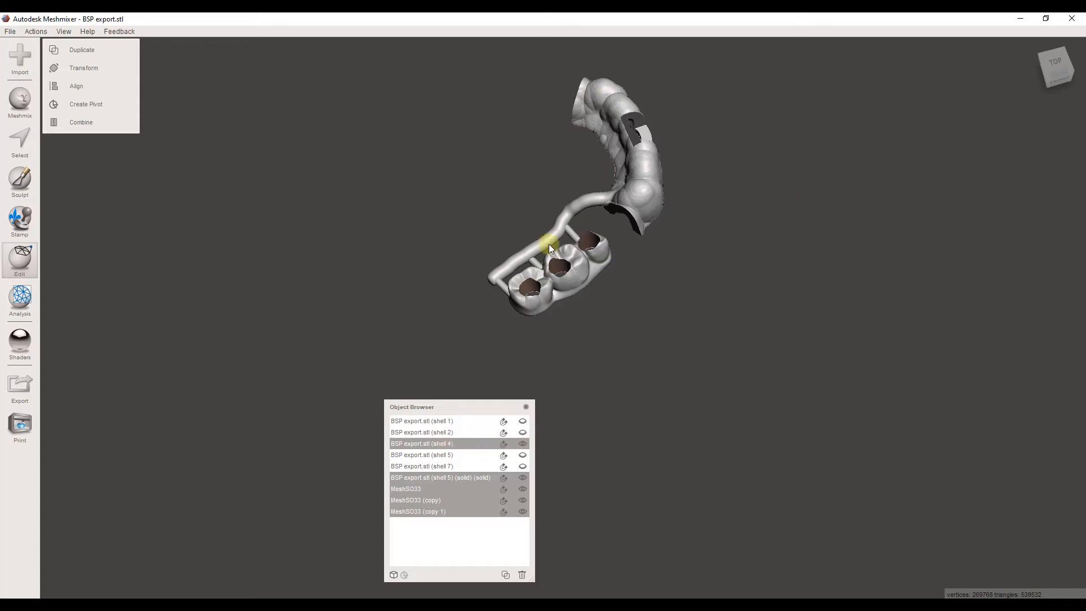
pyautogui.click(93, 118)
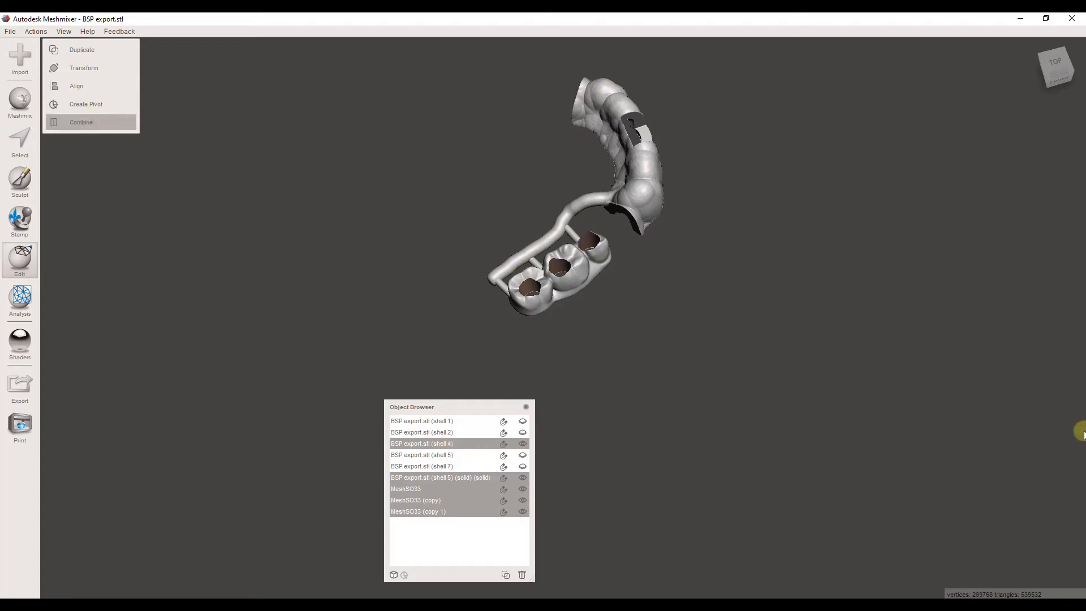
# Examine the combined prosthesis from several angles, run Inspector on it and automatically repair all mesh defects.
pyautogui.moveTo(718, 240); pyautogui.dragTo(737, 369, button='right')
pyautogui.scroll(-4, 755, 368)
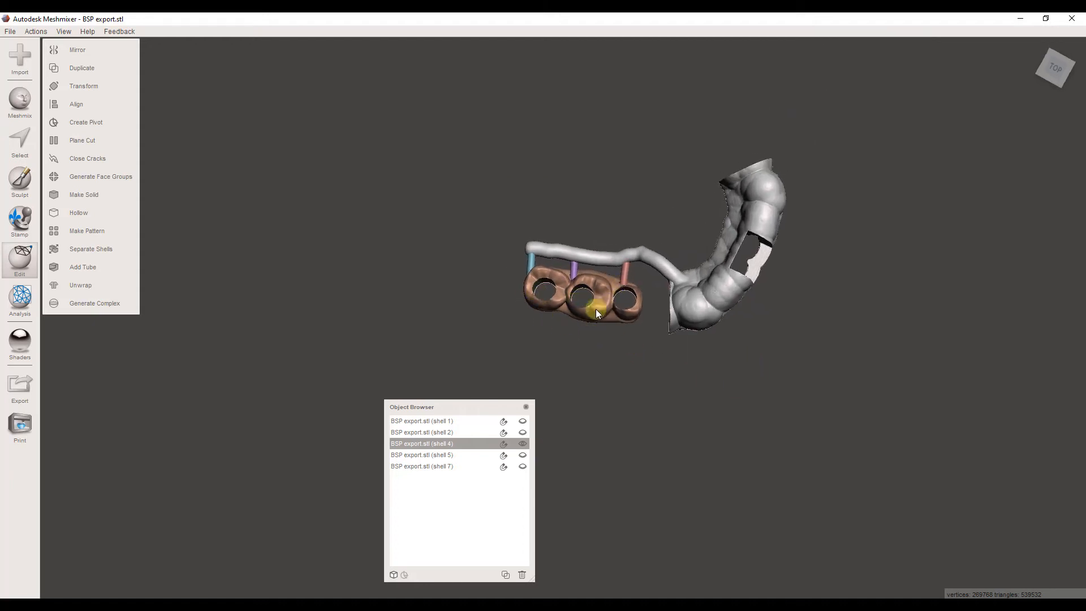
pyautogui.moveTo(595, 309); pyautogui.dragTo(623, 205, button='right')
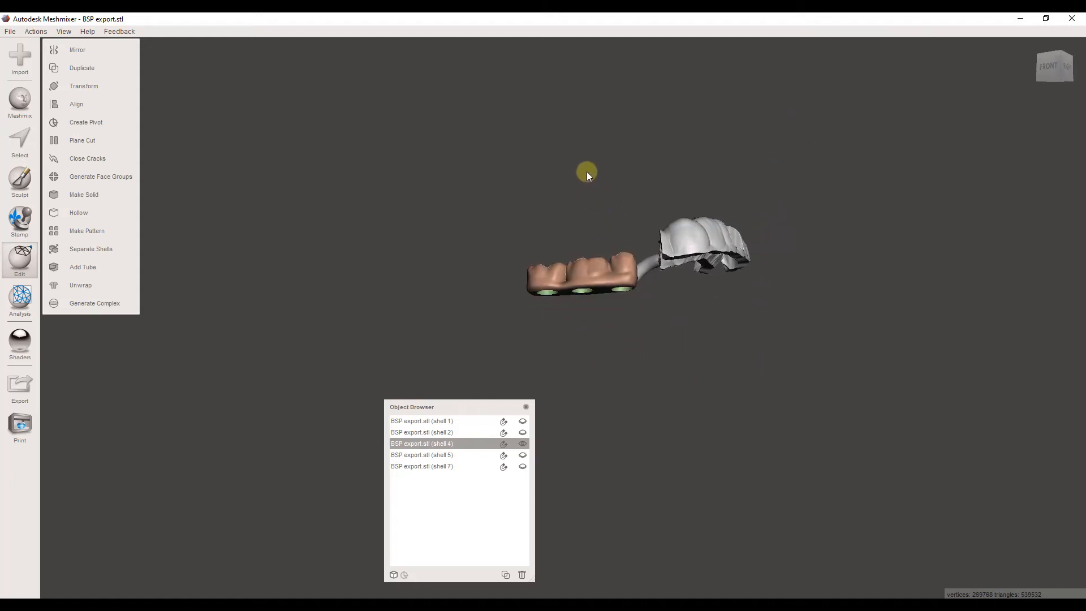
pyautogui.moveTo(484, 132); pyautogui.dragTo(509, 260, button='right')
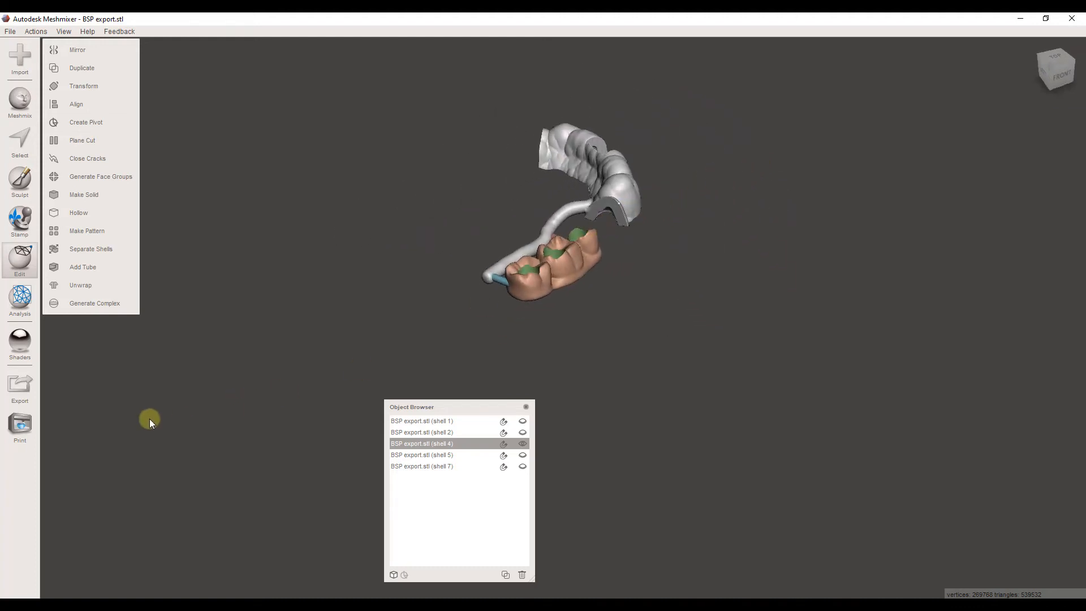
pyautogui.click(22, 305)
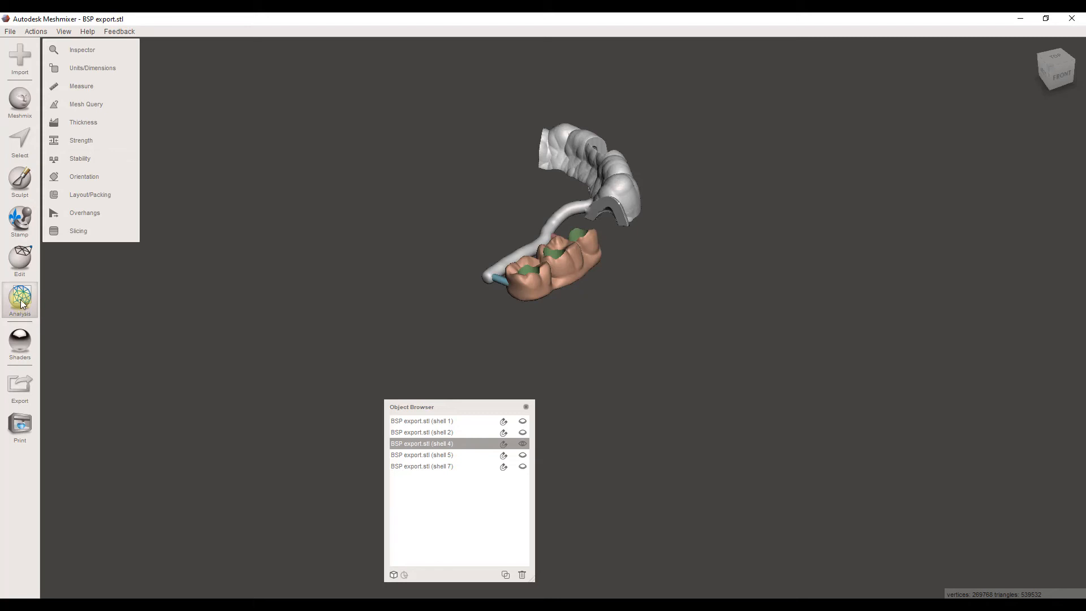
pyautogui.click(100, 49)
pyautogui.moveTo(516, 90); pyautogui.dragTo(125, 205, button='right')
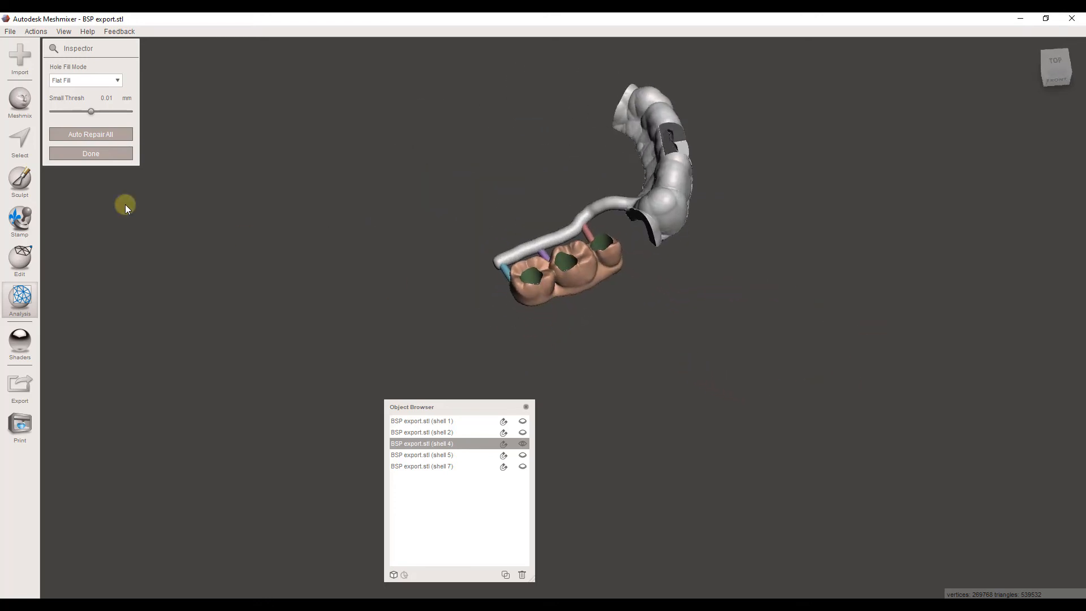
pyautogui.click(89, 132)
pyautogui.click(90, 151)
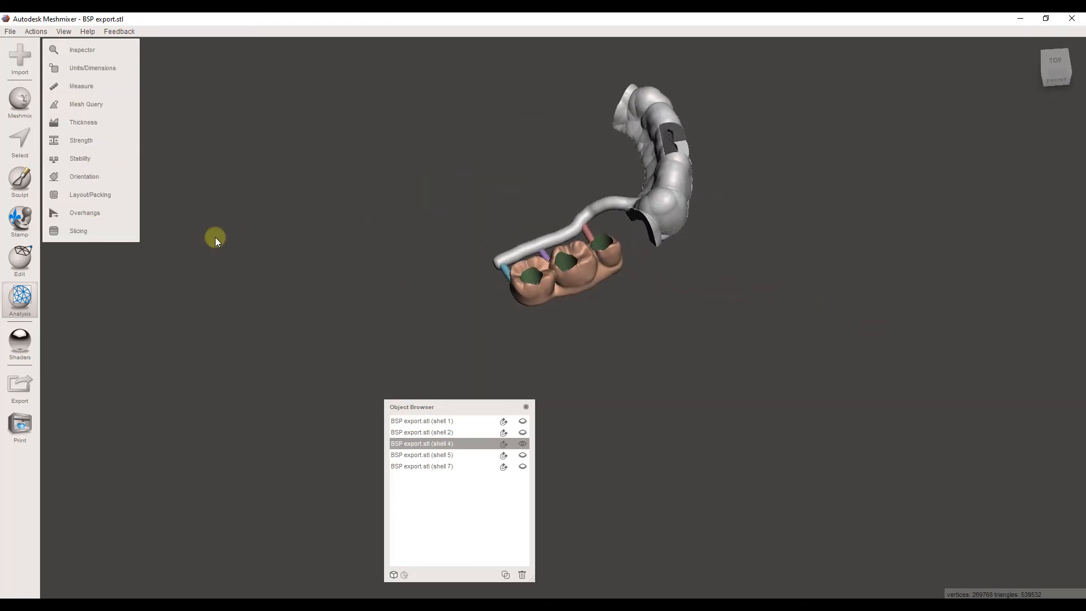
pyautogui.click(20, 383)
pyautogui.moveTo(405, 263); pyautogui.dragTo(658, 477, button='right')
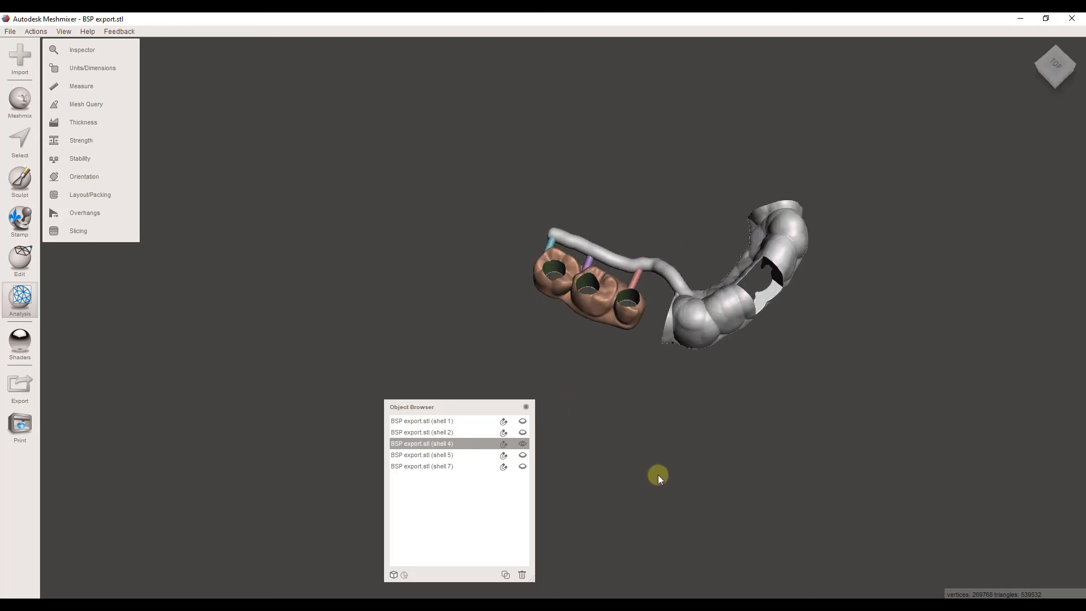